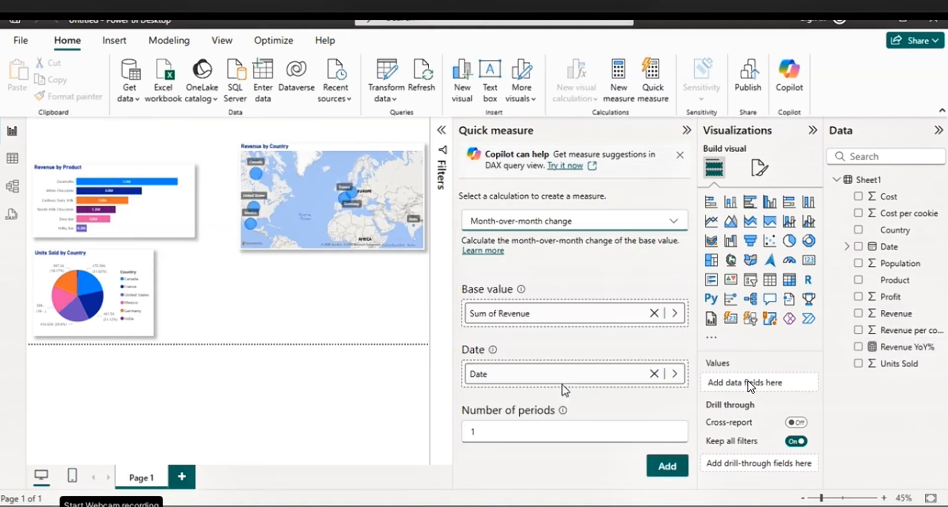
pyautogui.click(667, 466)
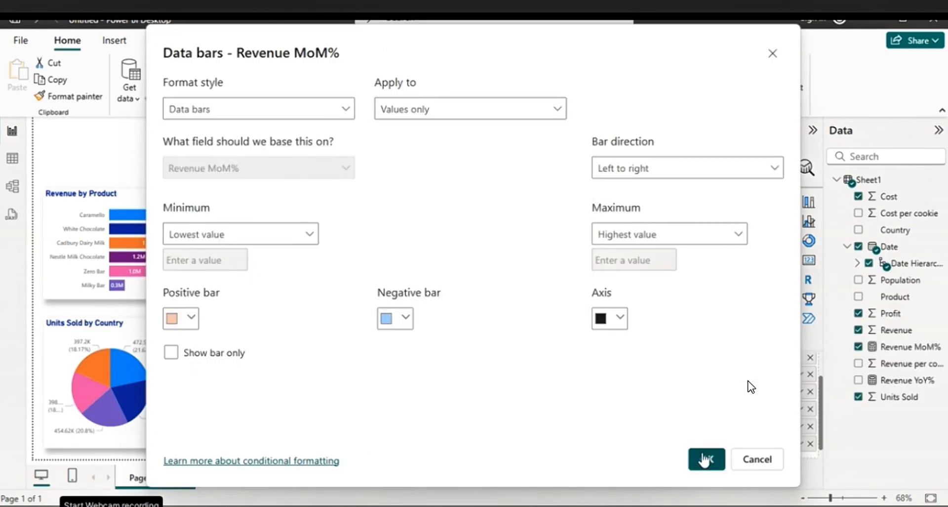
pyautogui.click(705, 458)
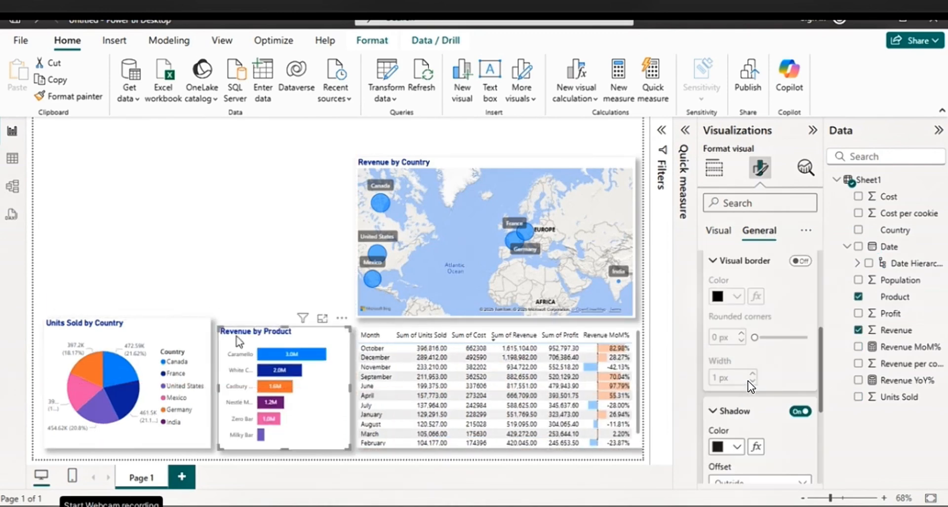
pyautogui.click(731, 201)
pyautogui.click(859, 246)
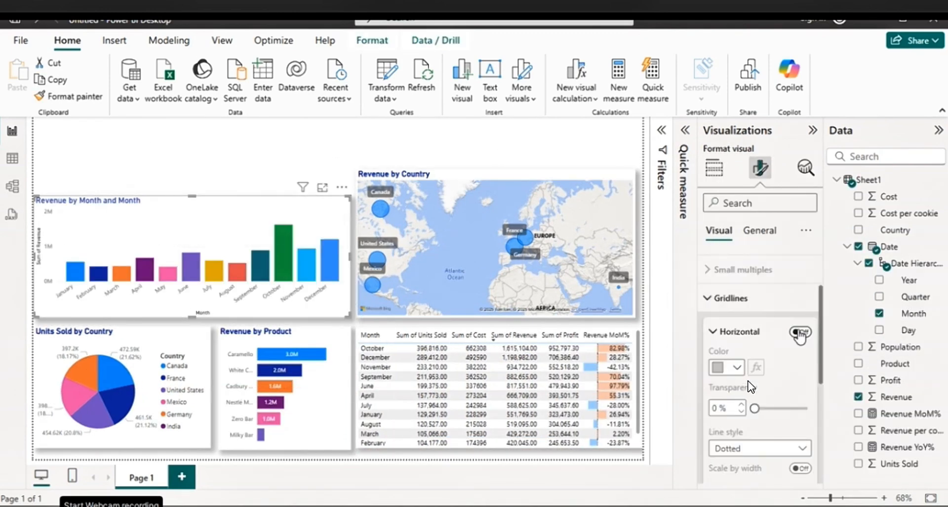
pyautogui.click(723, 331)
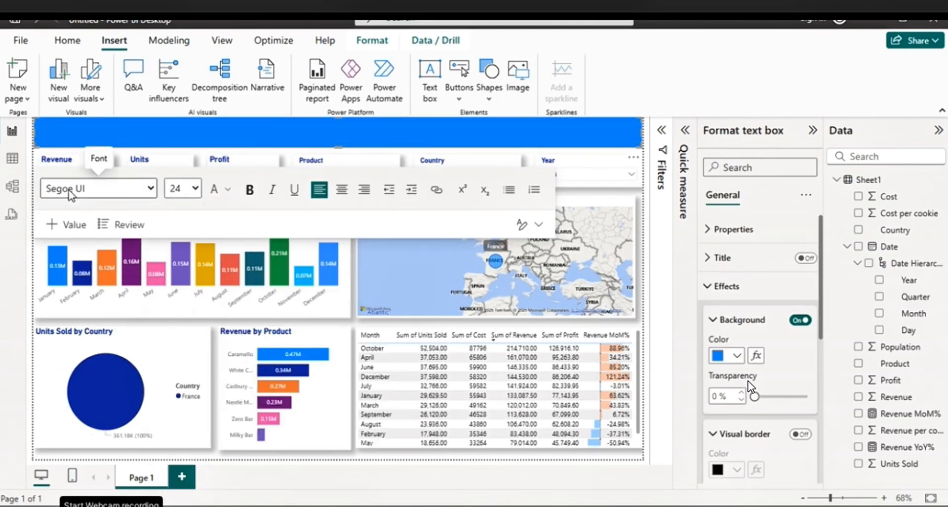
pyautogui.write('SALES ANALYSIS DASHBOARD')
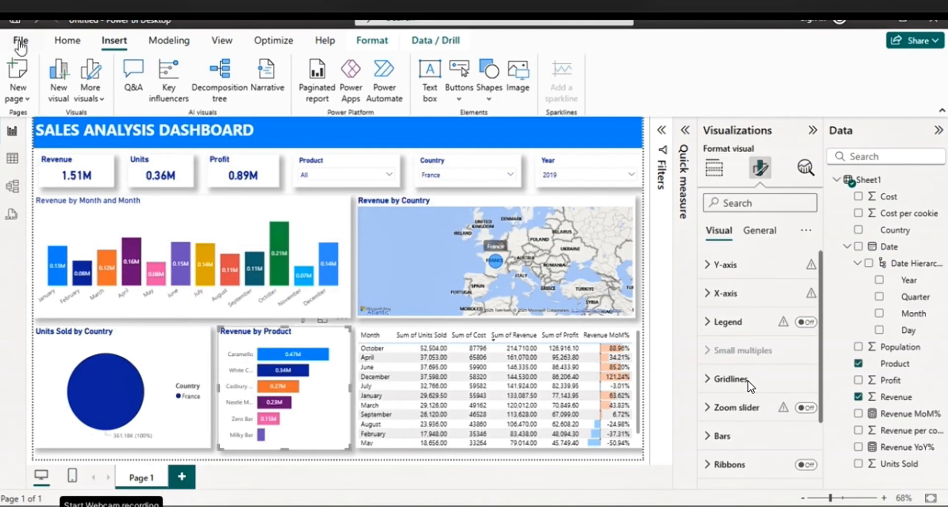
pyautogui.hotkey('ctrl', 's')
pyautogui.write('Sales Da')
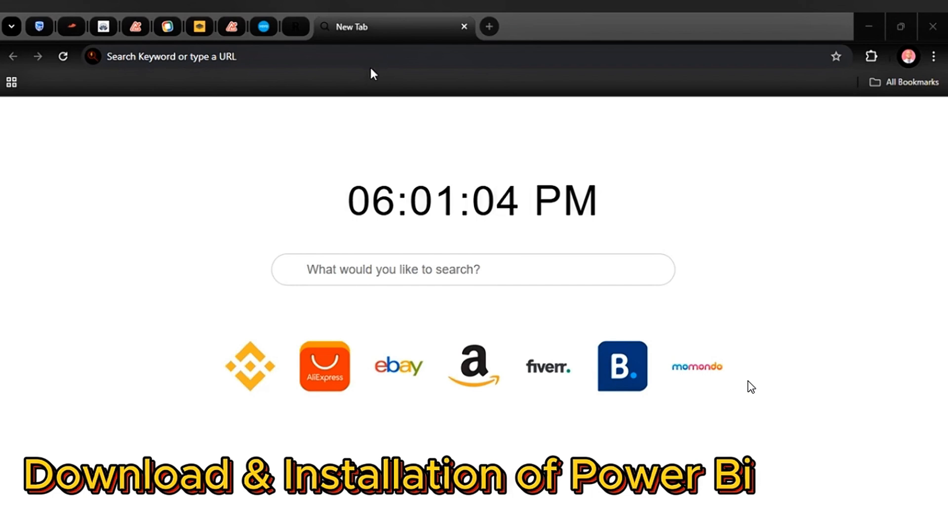
# Open the Microsoft Store website in a new browser tab
pyautogui.click(489, 26)
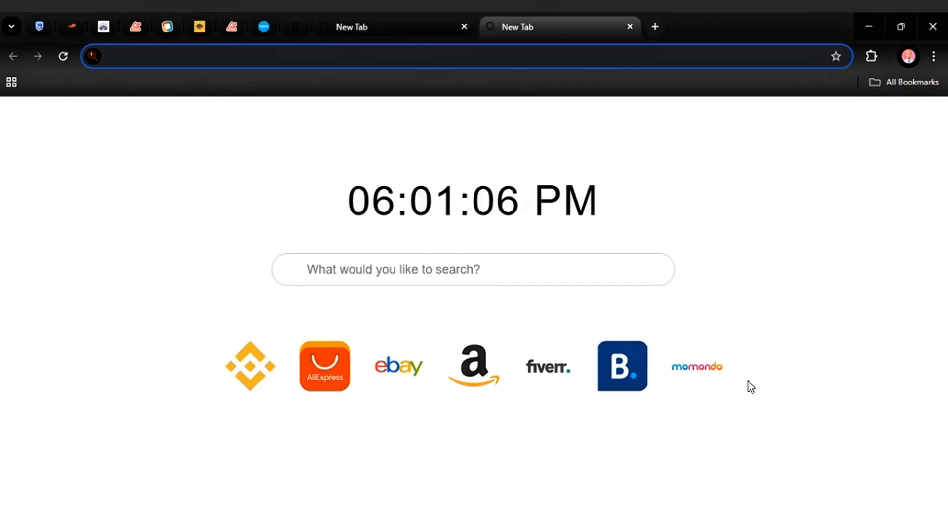
pyautogui.write('mic')
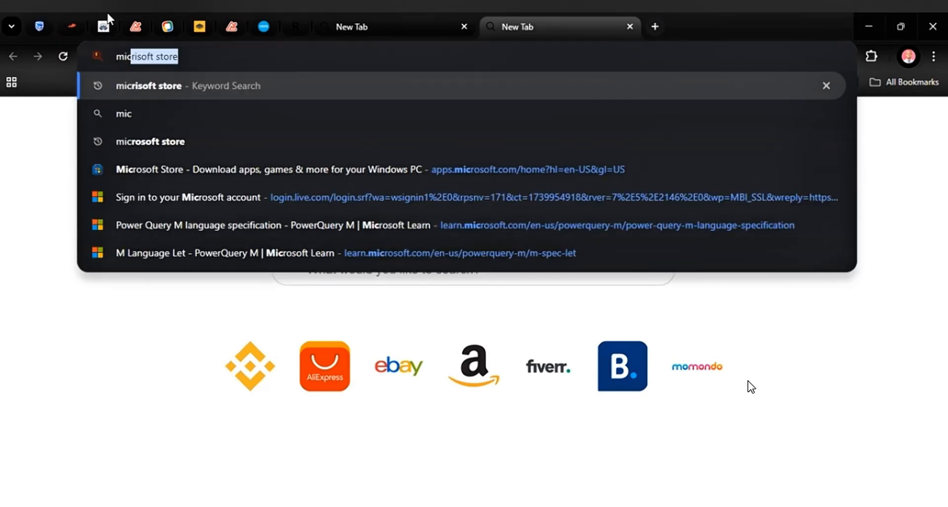
pyautogui.click(186, 169)
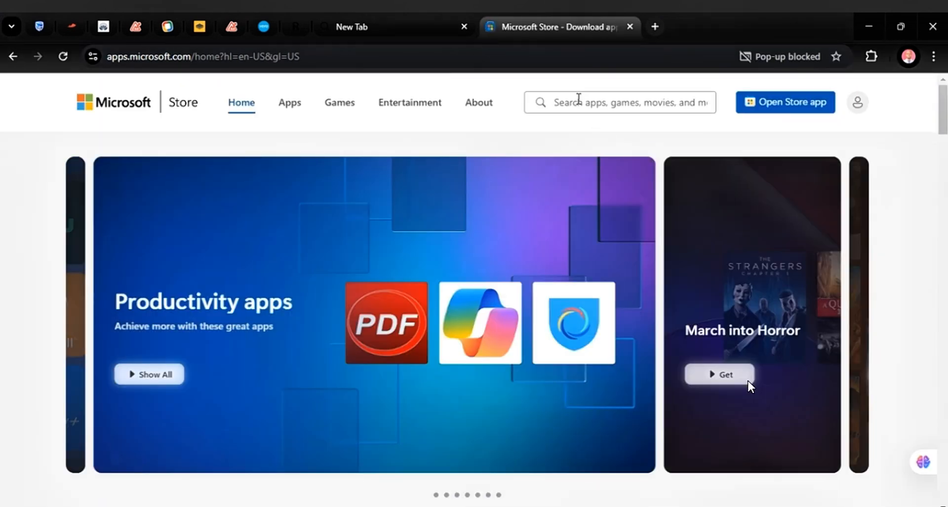
# Search the Microsoft Store for "power bi"
pyautogui.click(578, 99)
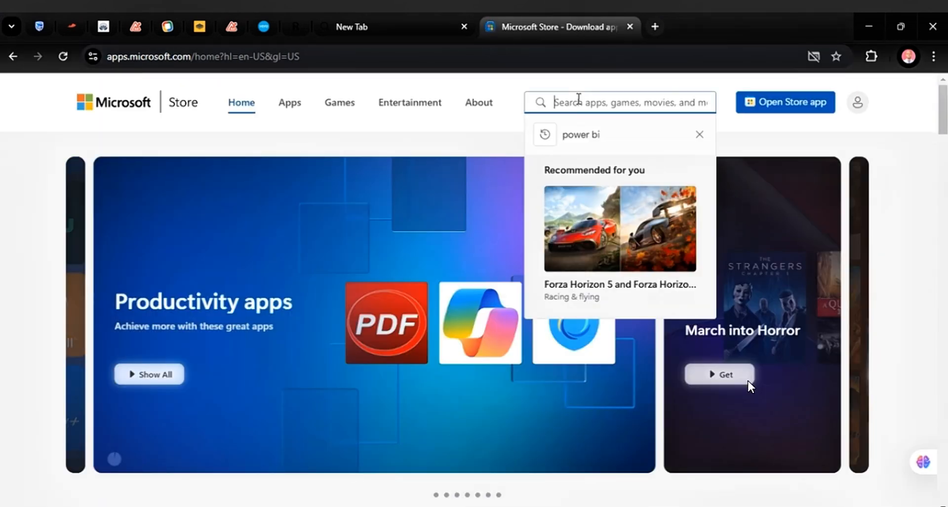
pyautogui.write('piwe')
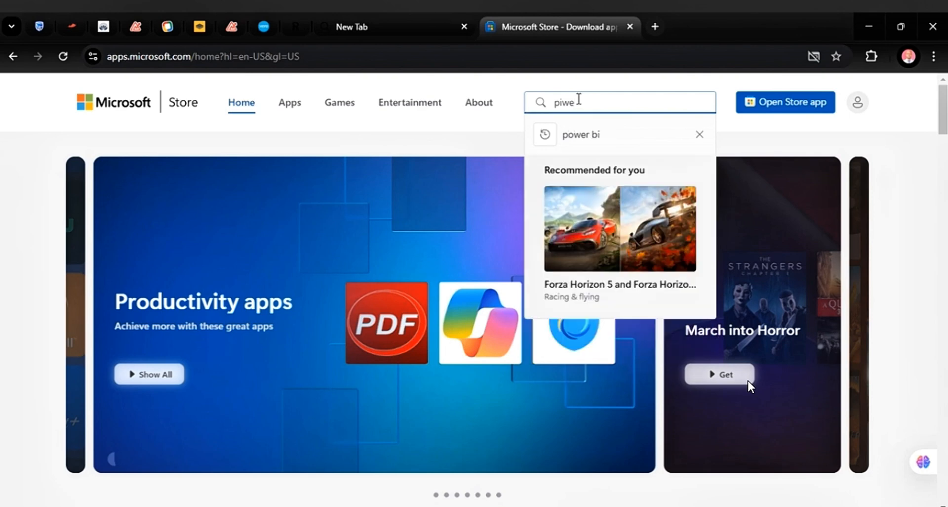
pyautogui.press('BackSpace')
pyautogui.press('BackSpace')
pyautogui.press('BackSpace')
pyautogui.press('BackSpace')
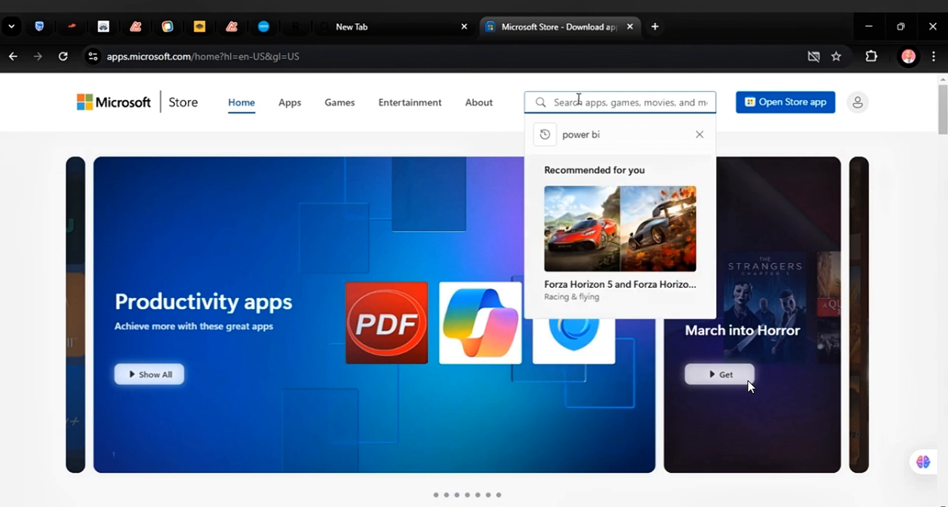
pyautogui.write('power bi')
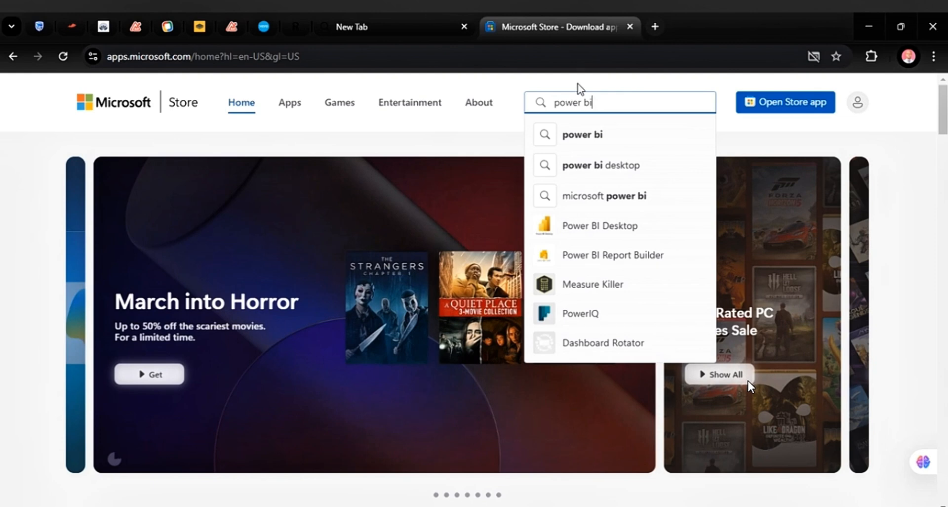
pyautogui.click(598, 134)
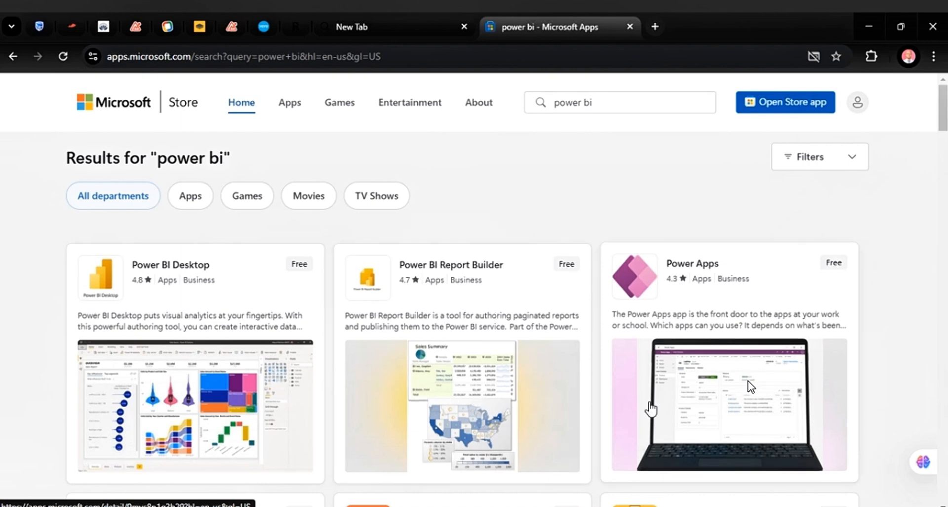
# Download the Power BI Desktop installer from its store page and launch the downloaded file
pyautogui.scroll(-2, 293, 351)
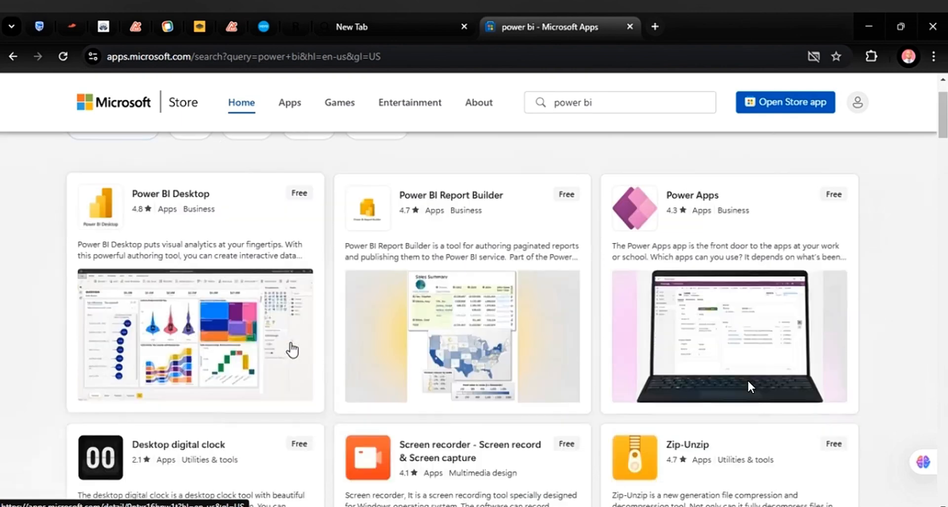
pyautogui.click(213, 234)
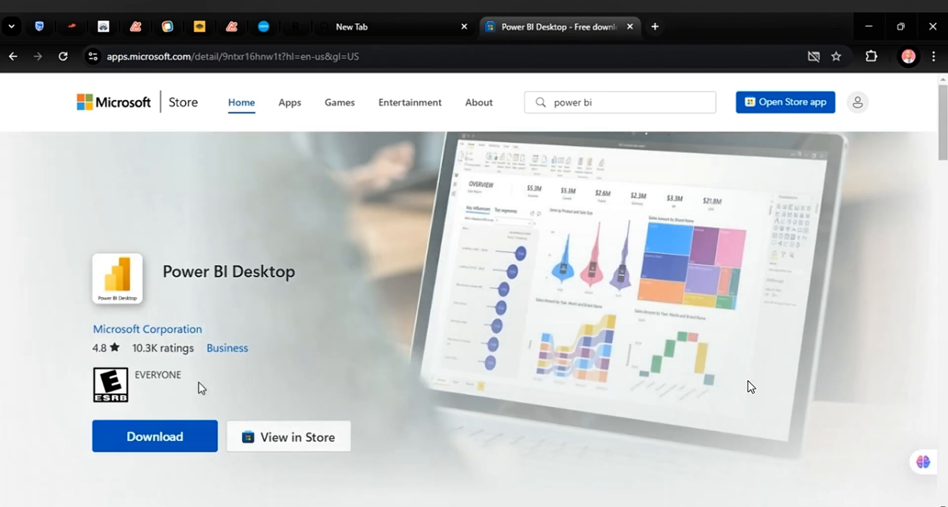
pyautogui.click(182, 436)
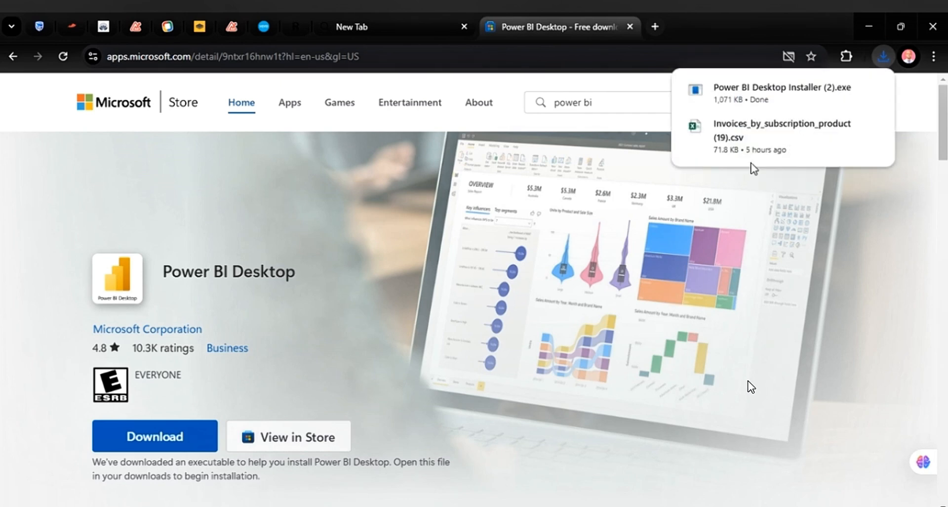
pyautogui.click(735, 99)
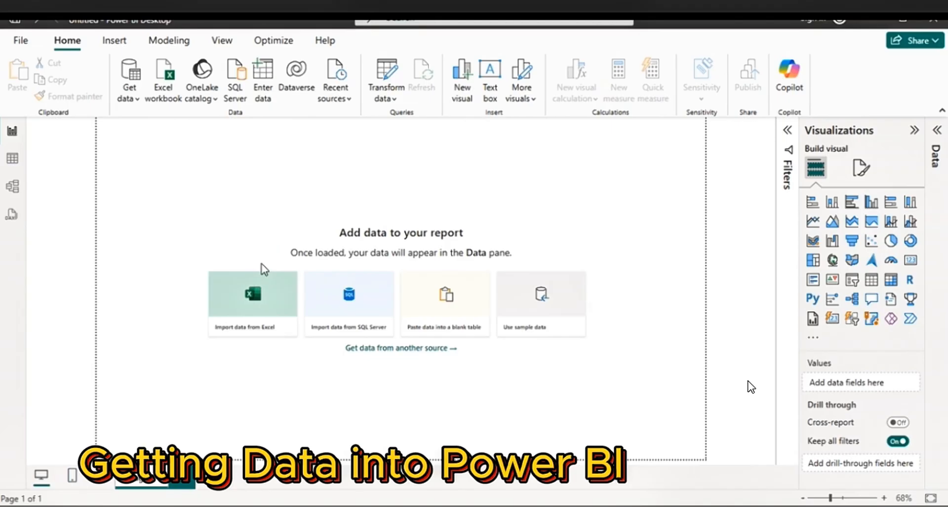
# In Power BI Desktop, connect to an Excel Workbook source from the full list of data sources and open the file "Raw sales data.."
pyautogui.click(138, 104)
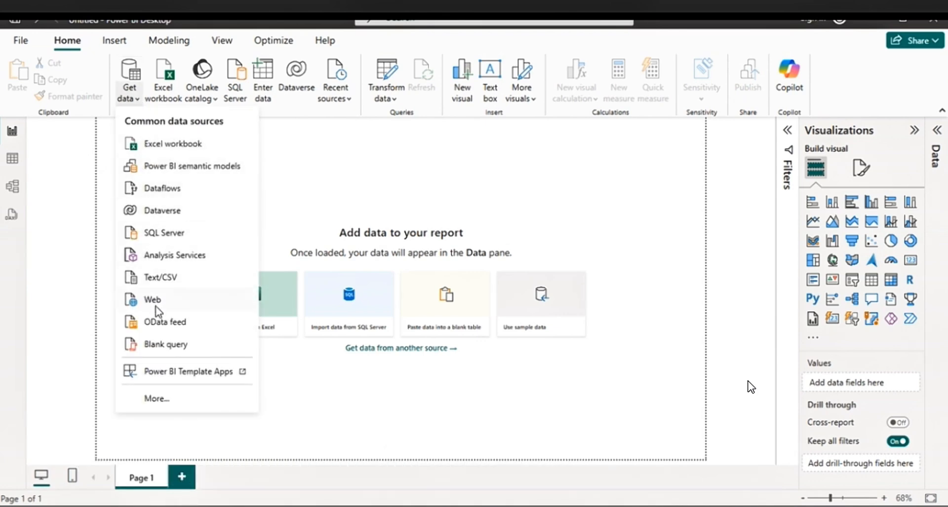
pyautogui.click(158, 398)
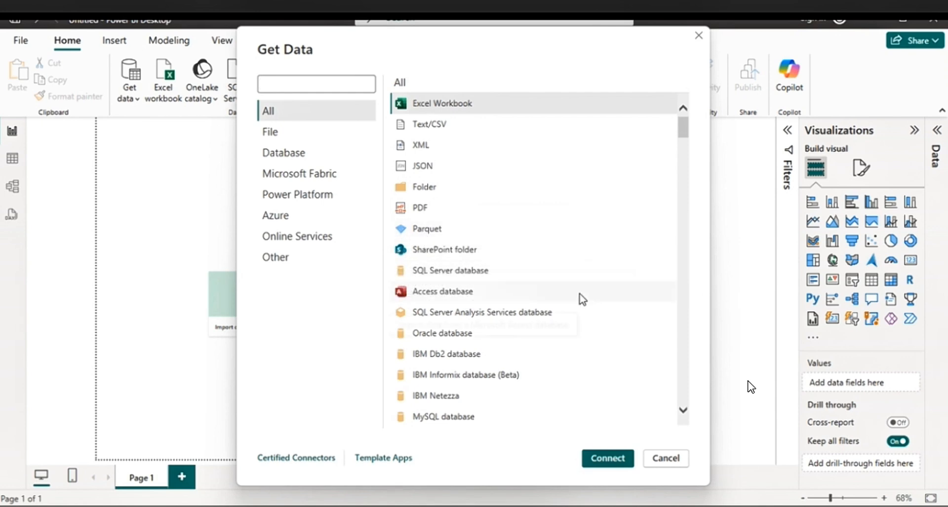
pyautogui.moveTo(685, 133); pyautogui.dragTo(682, 106)
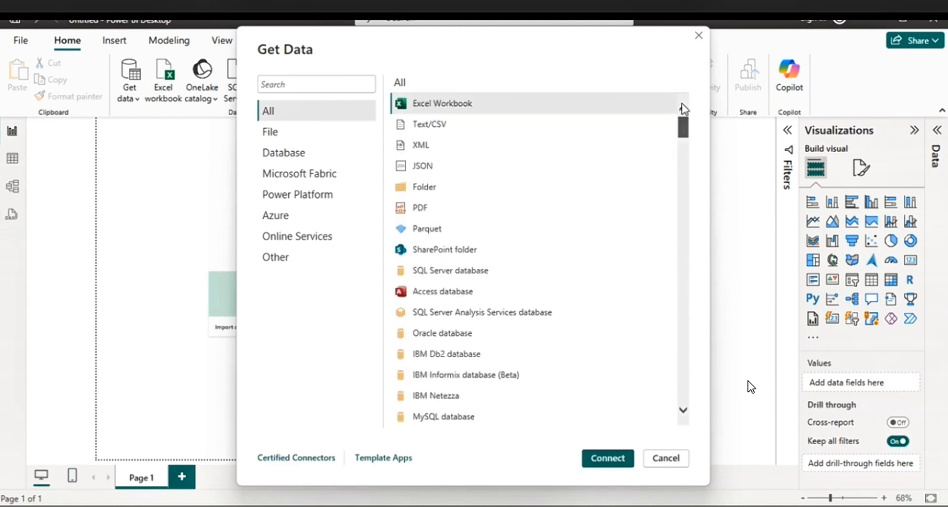
pyautogui.click(438, 106)
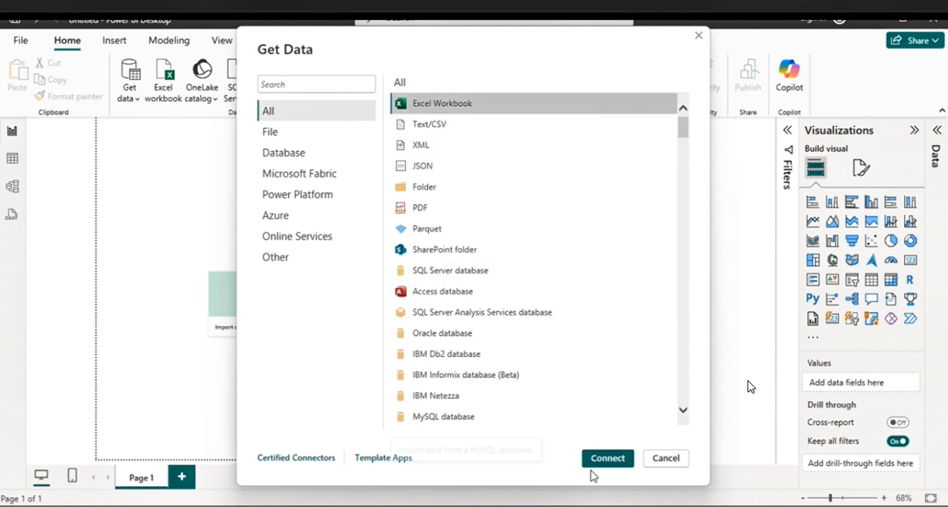
pyautogui.click(606, 457)
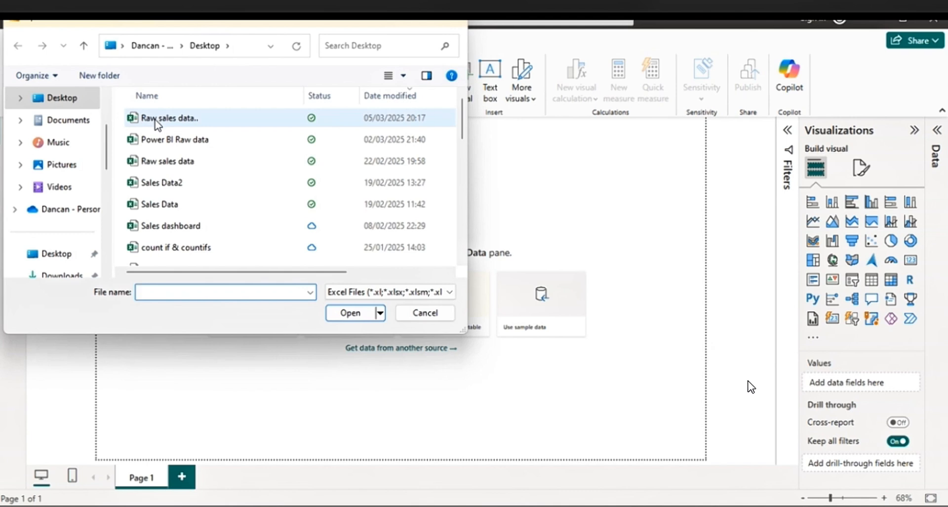
pyautogui.click(178, 123)
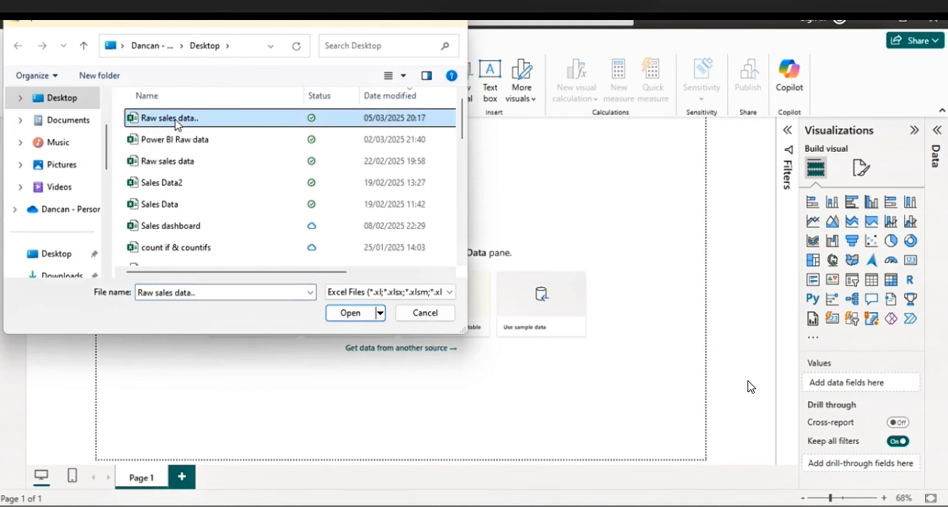
pyautogui.click(358, 316)
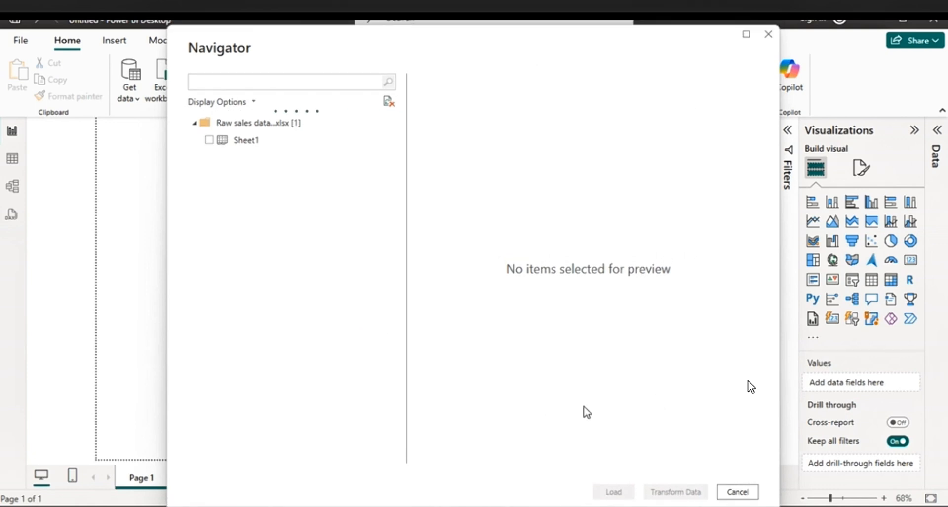
# Select Sheet1 of the workbook, preview its columns and open it for transformation in the Power Query Editor
pyautogui.click(209, 140)
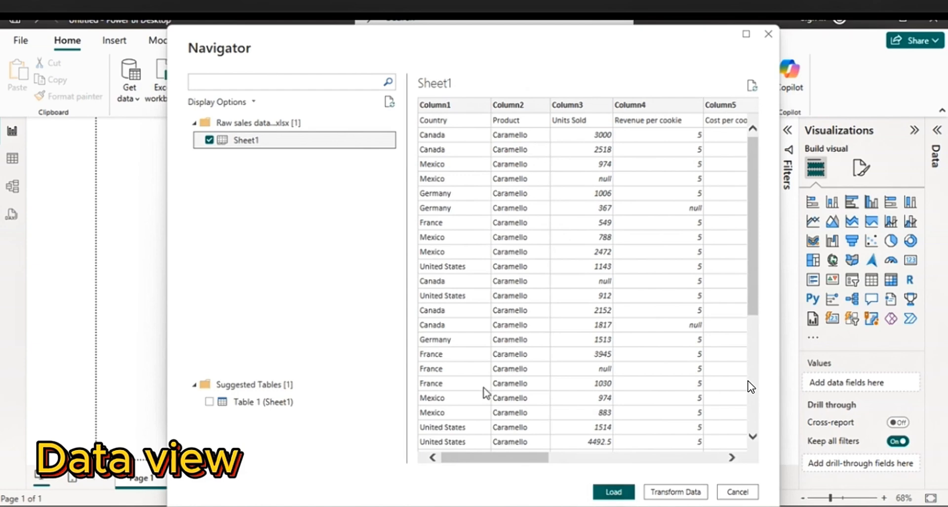
pyautogui.moveTo(478, 456); pyautogui.dragTo(437, 449)
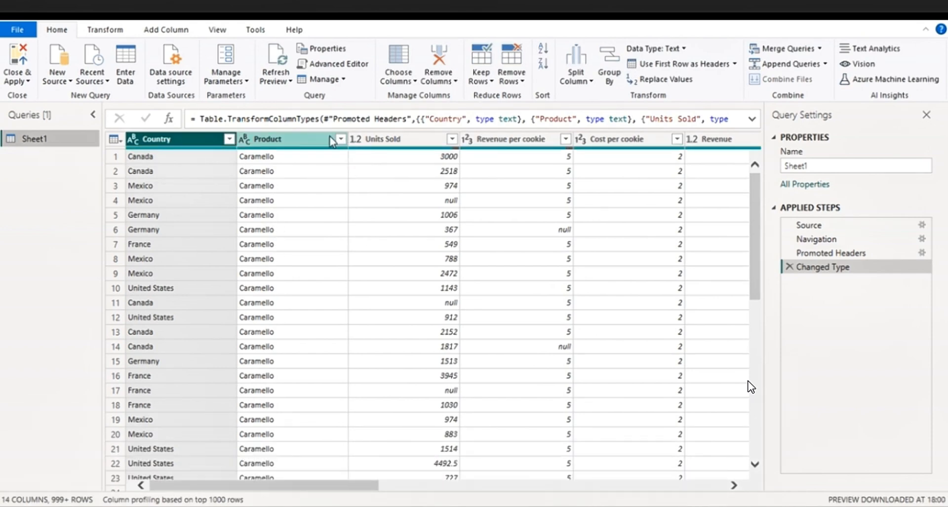
# Check the filter values of the Country column and inspect an entry in the Product column
pyautogui.click(229, 140)
pyautogui.click(229, 141)
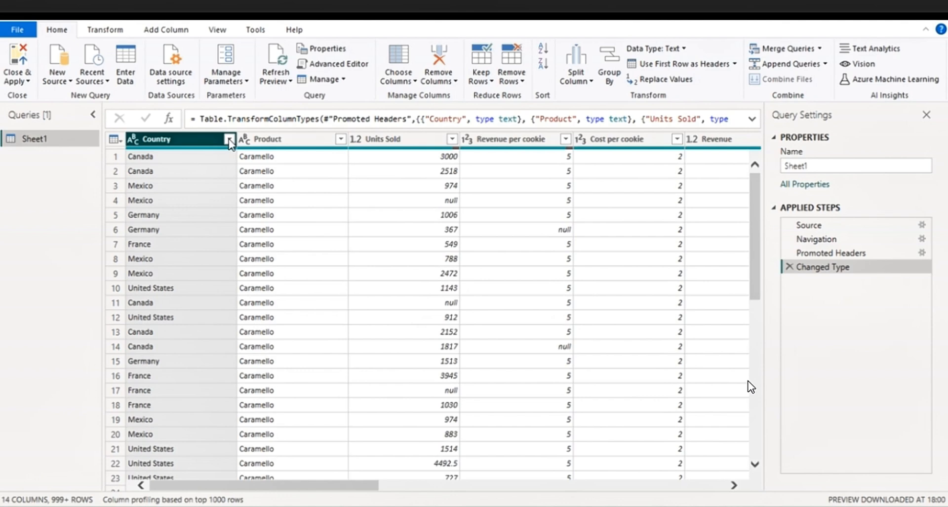
pyautogui.click(286, 173)
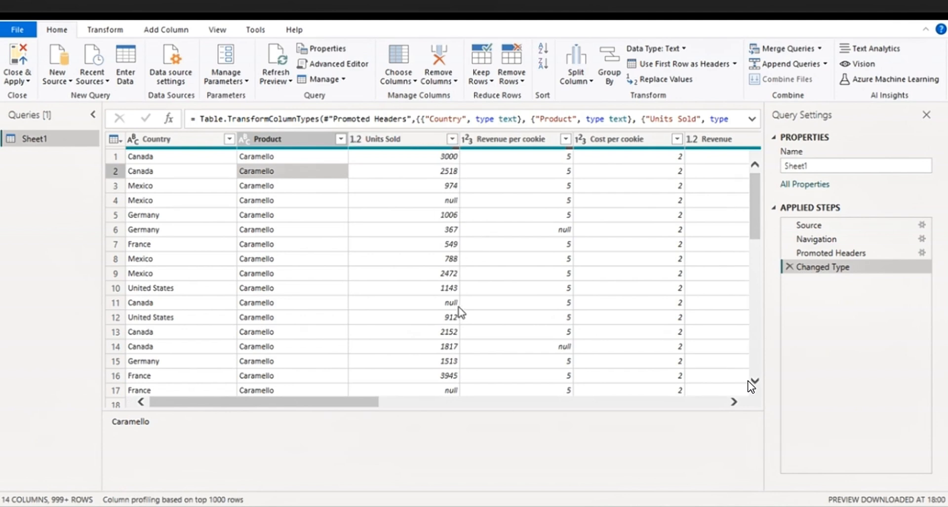
# Filter the null values out of the Units Sold column
pyautogui.click(452, 139)
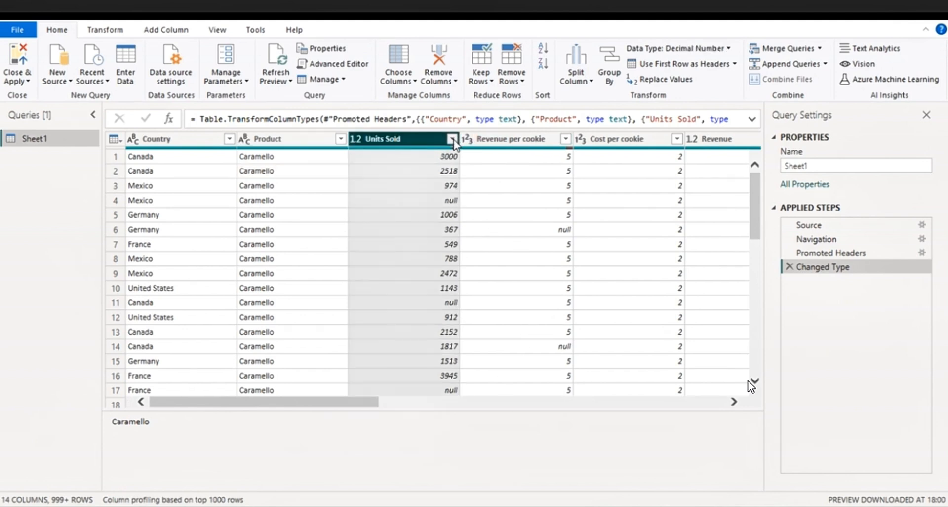
pyautogui.scroll(-5, 293, 316)
pyautogui.scroll(5, 293, 316)
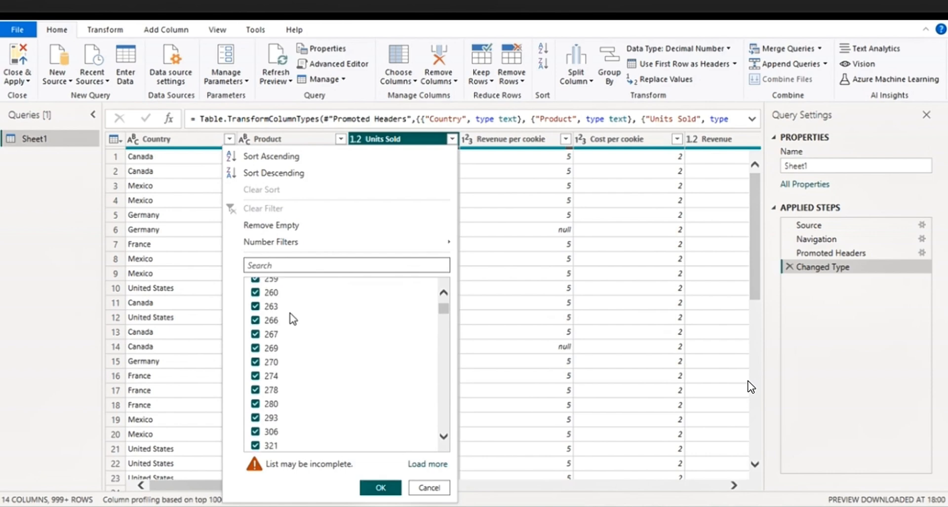
pyautogui.click(256, 300)
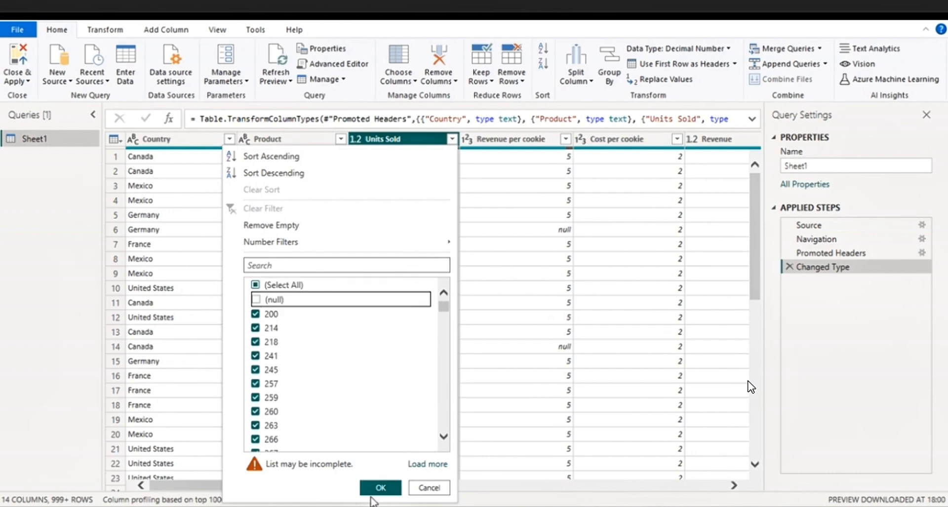
pyautogui.click(380, 487)
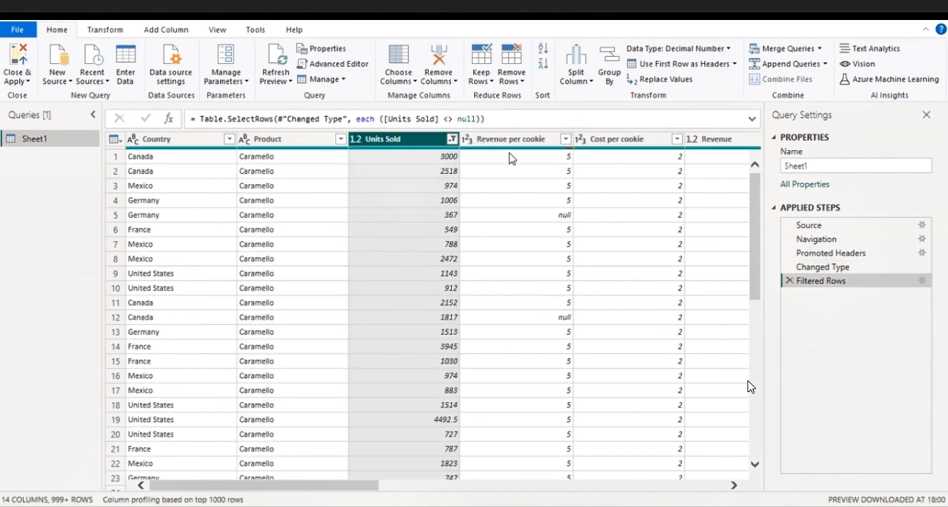
# Filter the null values out of the Revenue per cookie column
pyautogui.click(566, 139)
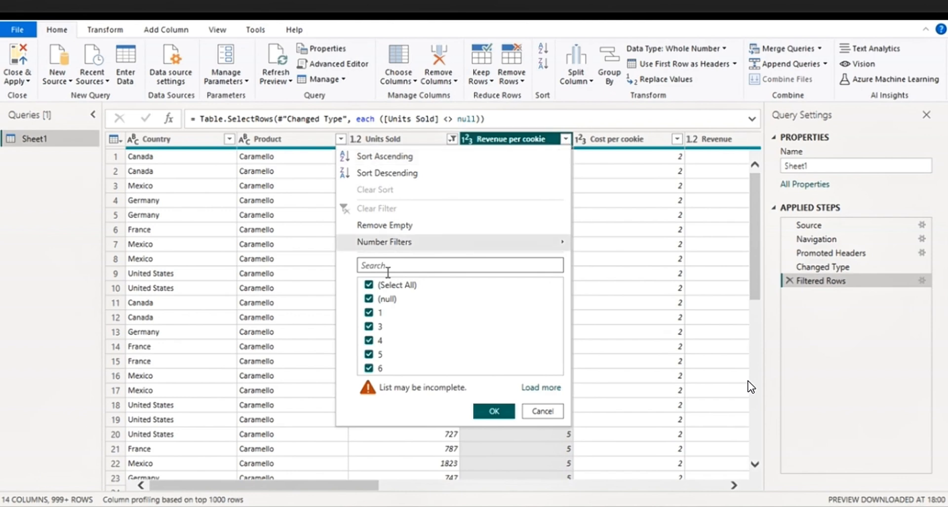
pyautogui.click(404, 299)
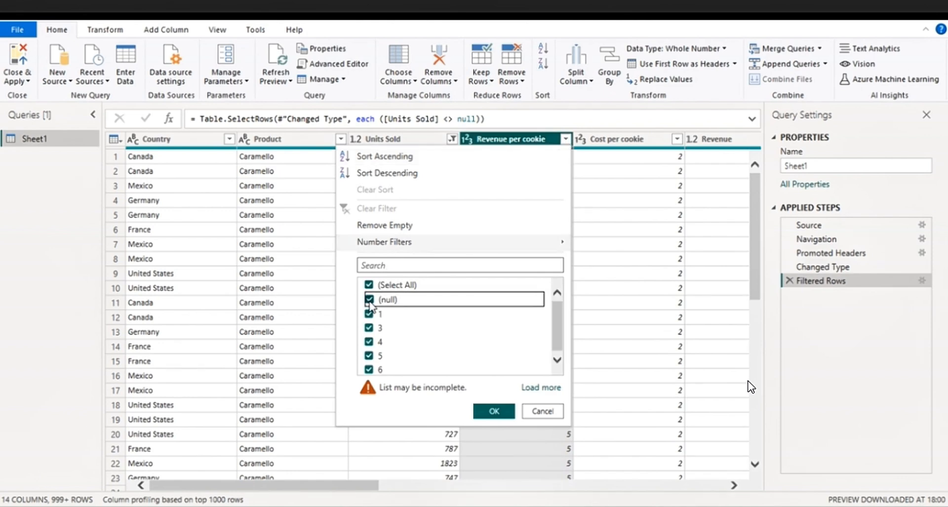
pyautogui.click(491, 412)
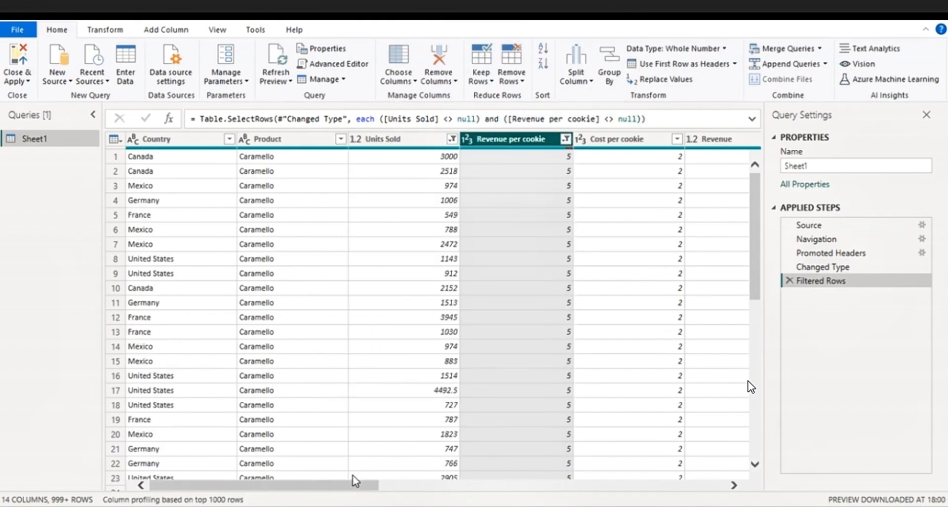
# Remove the empty columns Column13 and Column14 from the table
pyautogui.moveTo(334, 492); pyautogui.dragTo(740, 500)
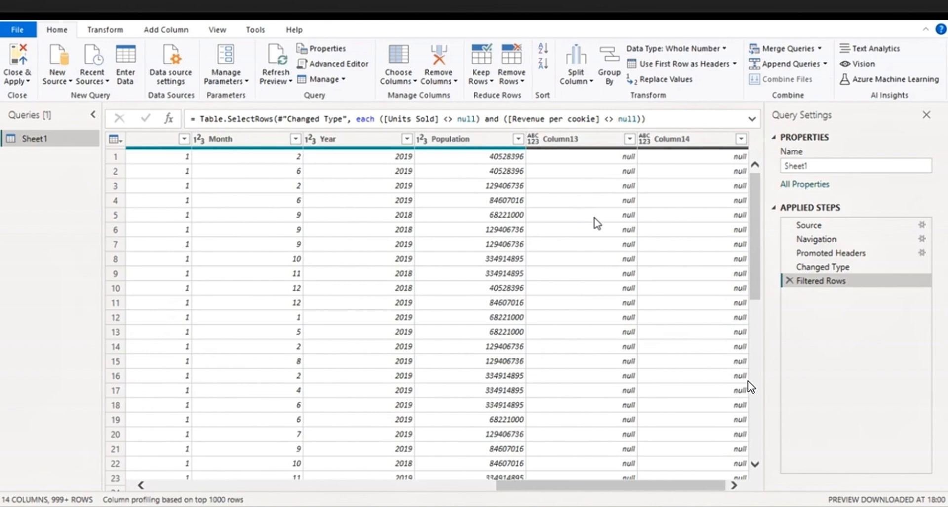
pyautogui.click(572, 139)
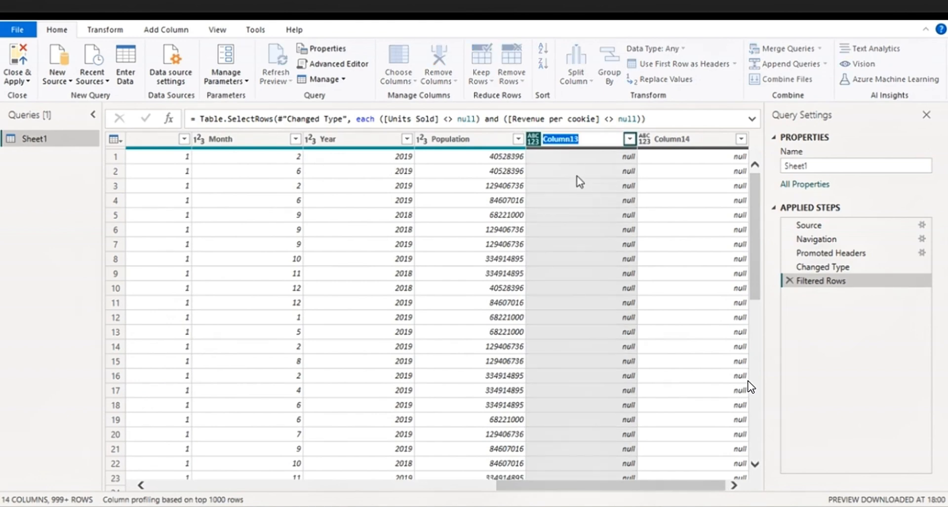
pyautogui.keyDown('ctrl'); pyautogui.click(674, 141); pyautogui.keyUp('ctrl')
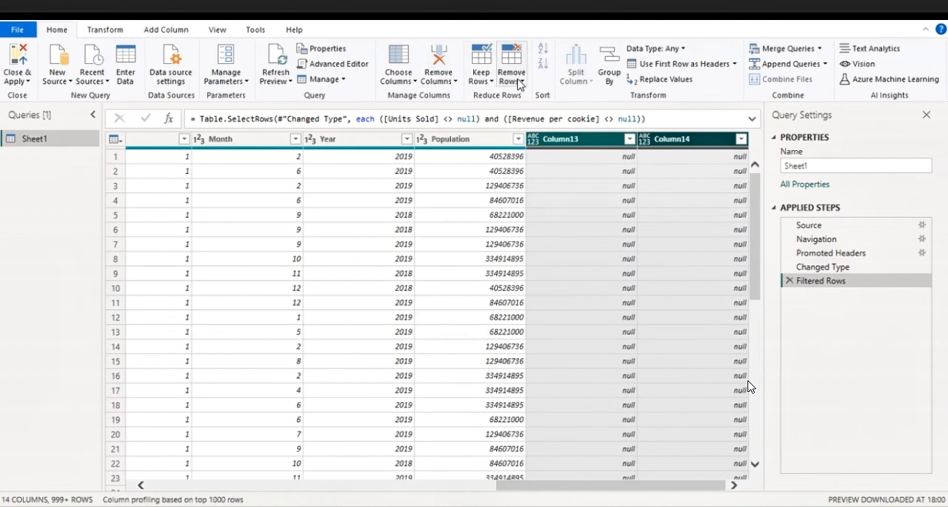
pyautogui.click(437, 60)
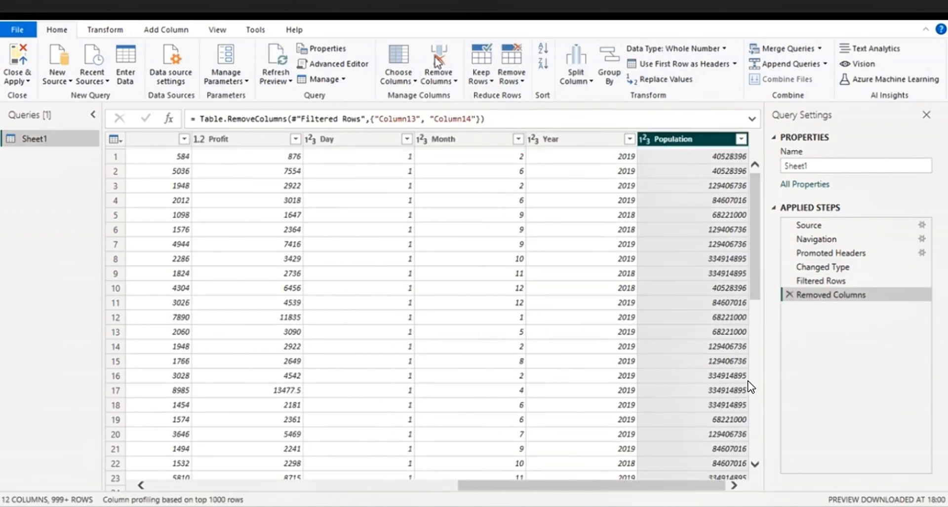
# Merge the Day, Month and Year columns, in that order, with the custom separator "/" into a new column named Date
pyautogui.click(578, 197)
pyautogui.doubleClick(551, 139)
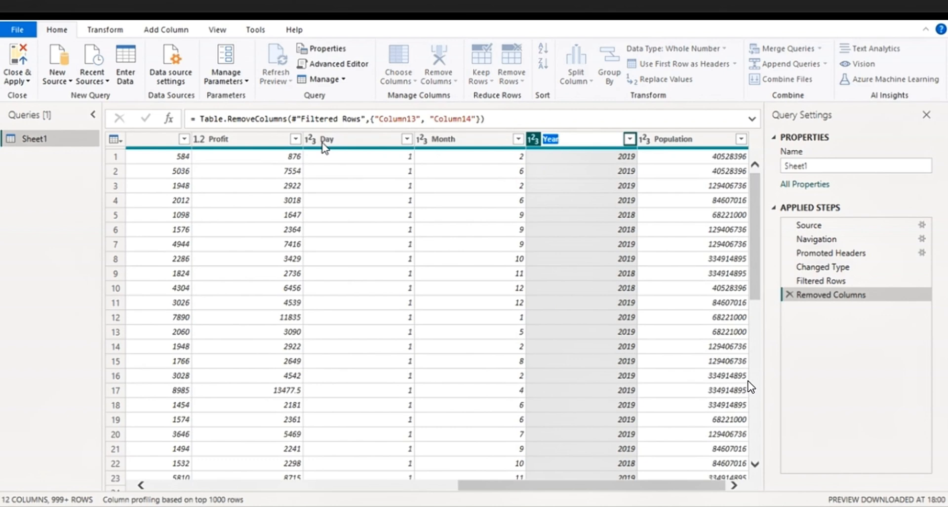
pyautogui.click(324, 141)
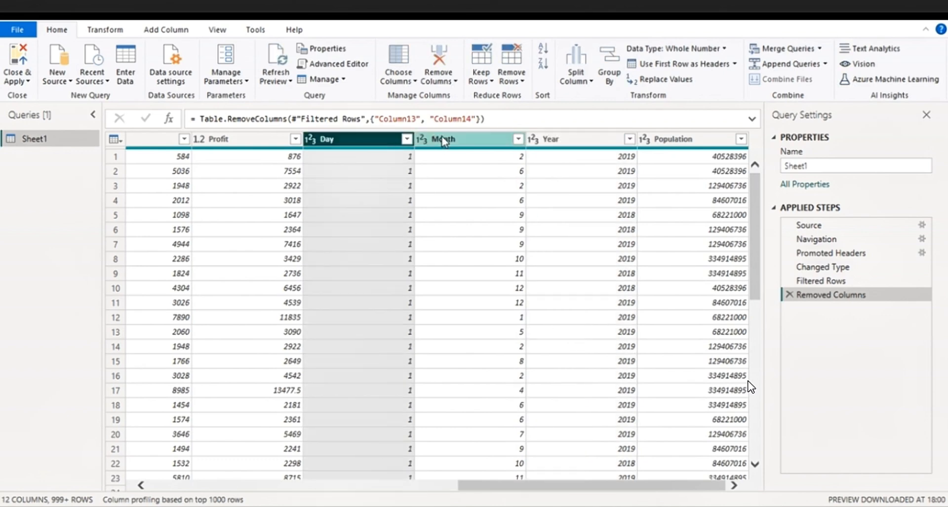
pyautogui.keyDown('ctrl'); pyautogui.click(444, 140); pyautogui.keyUp('ctrl')
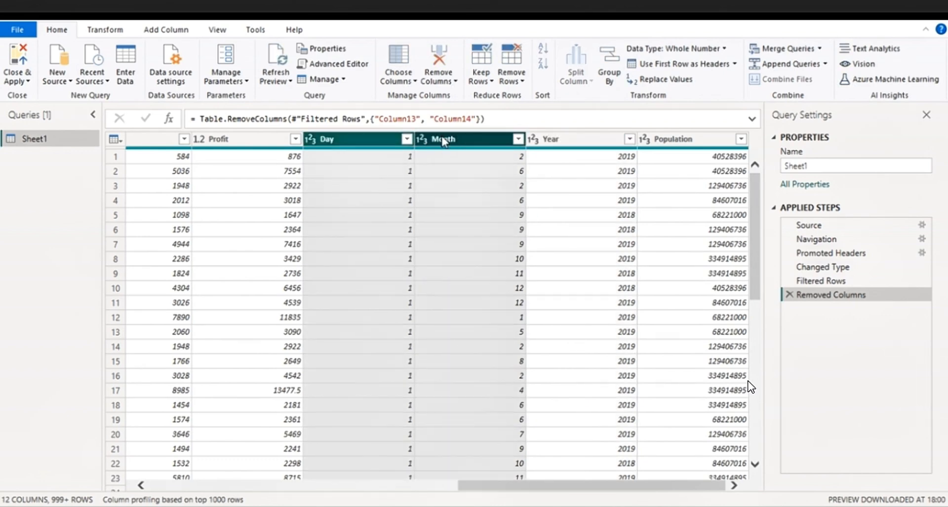
pyautogui.keyDown('ctrl'); pyautogui.click(535, 142); pyautogui.keyUp('ctrl')
pyautogui.rightClick(557, 140)
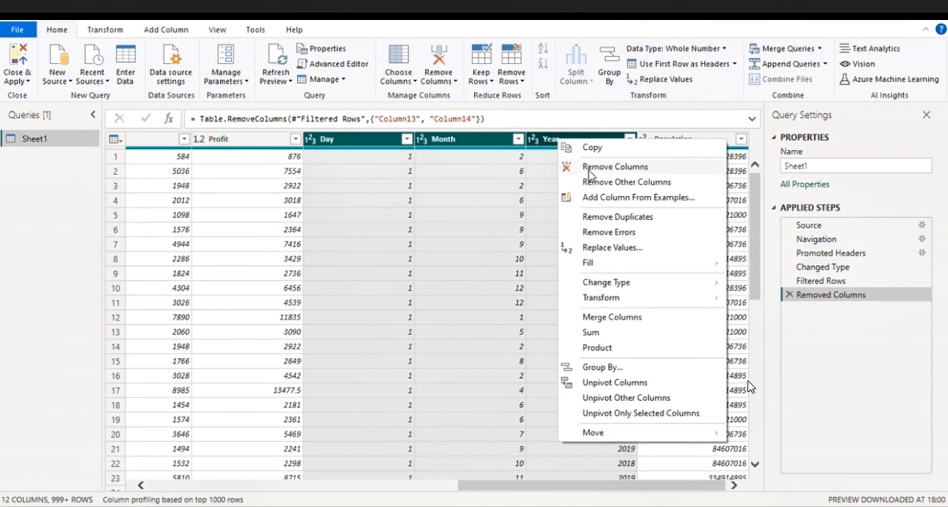
pyautogui.click(598, 318)
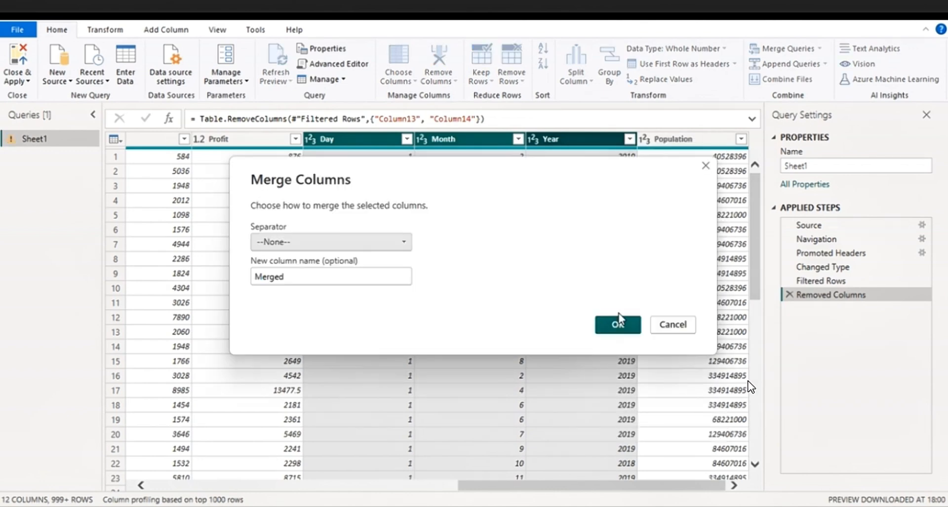
pyautogui.click(403, 244)
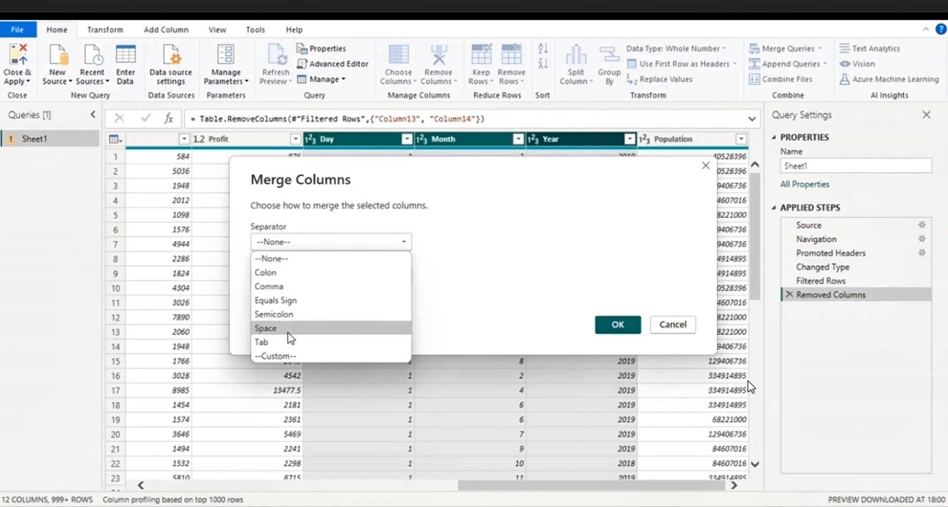
pyautogui.click(283, 356)
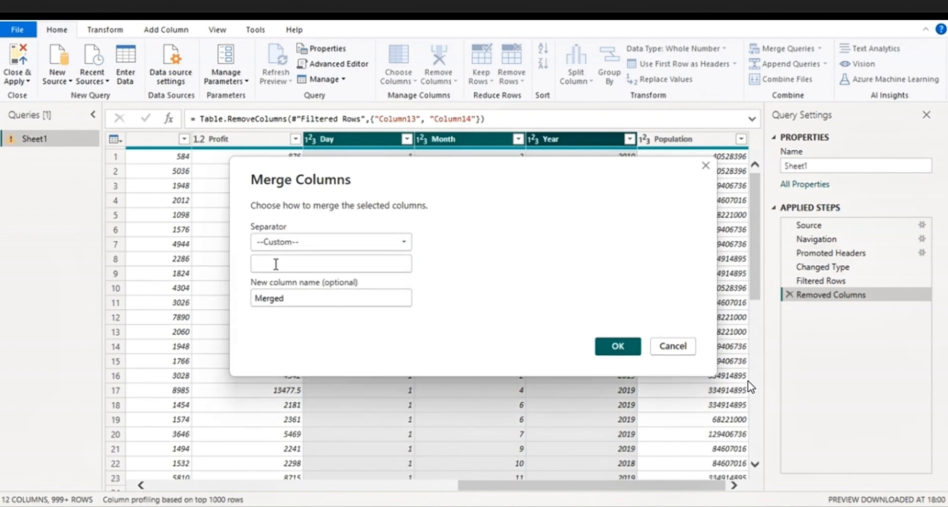
pyautogui.click(276, 265)
pyautogui.write('/')
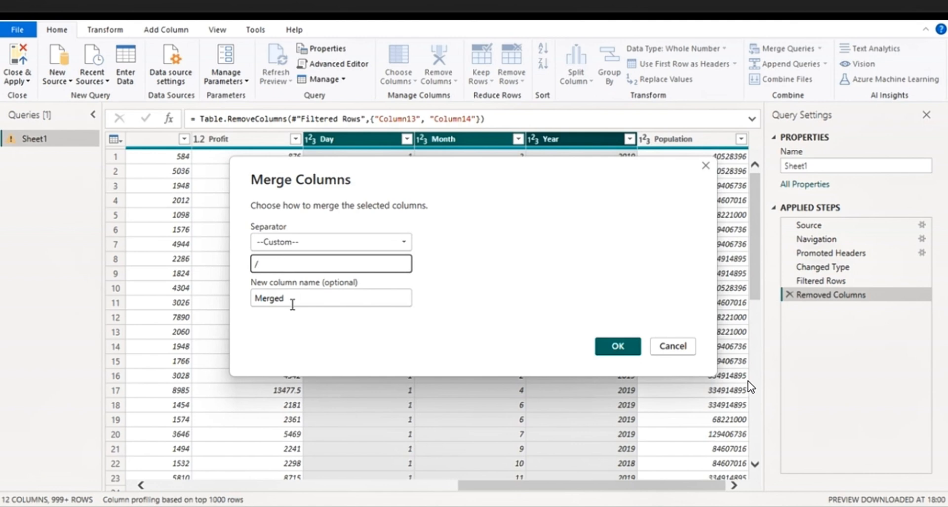
pyautogui.moveTo(292, 302); pyautogui.dragTo(253, 297)
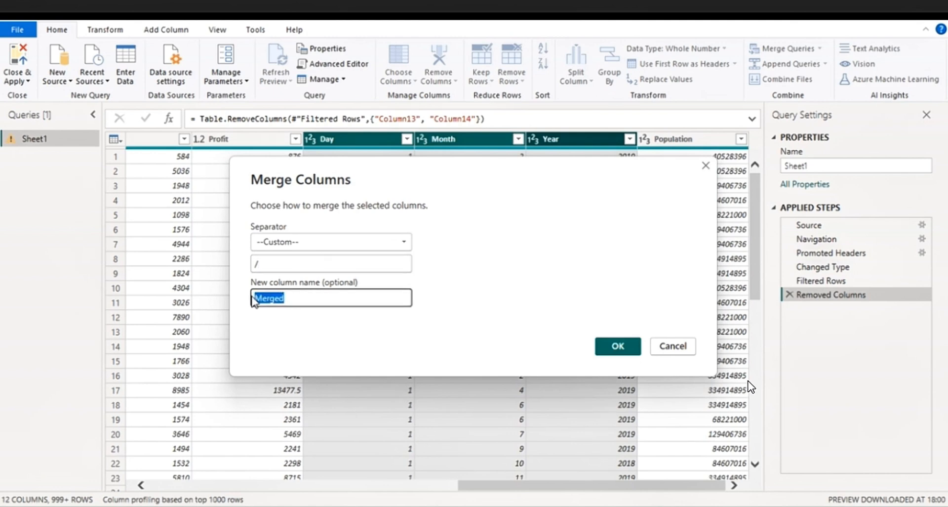
pyautogui.write('Date')
pyautogui.click(622, 350)
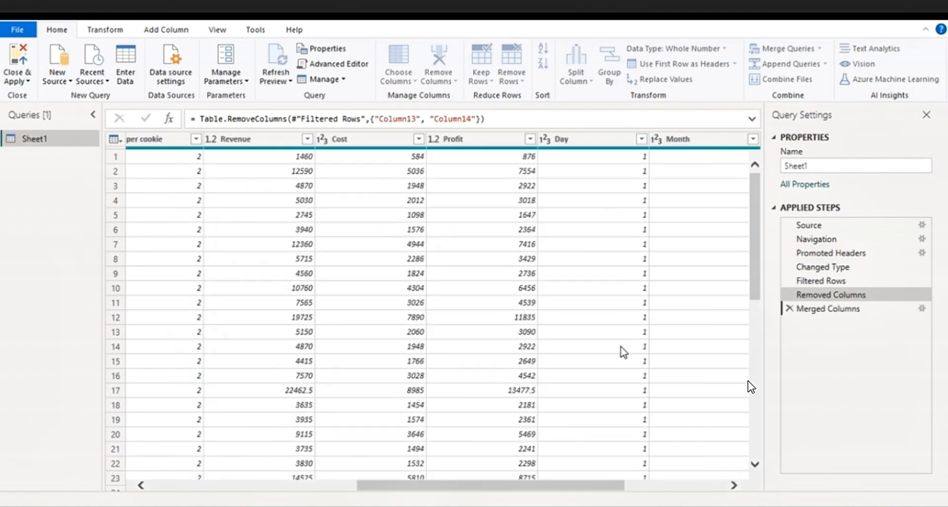
# Change the data type of the merged Date column from text to Date
pyautogui.click(624, 258)
pyautogui.click(549, 139)
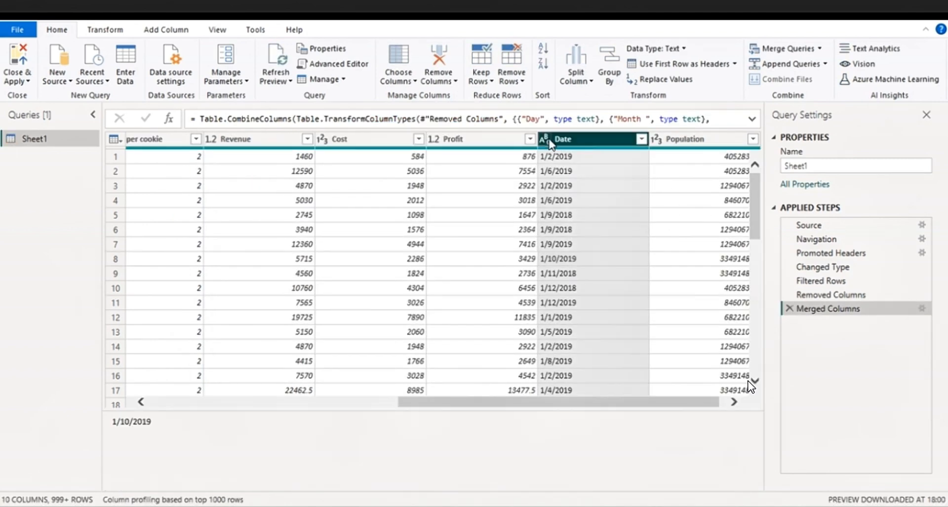
pyautogui.click(568, 234)
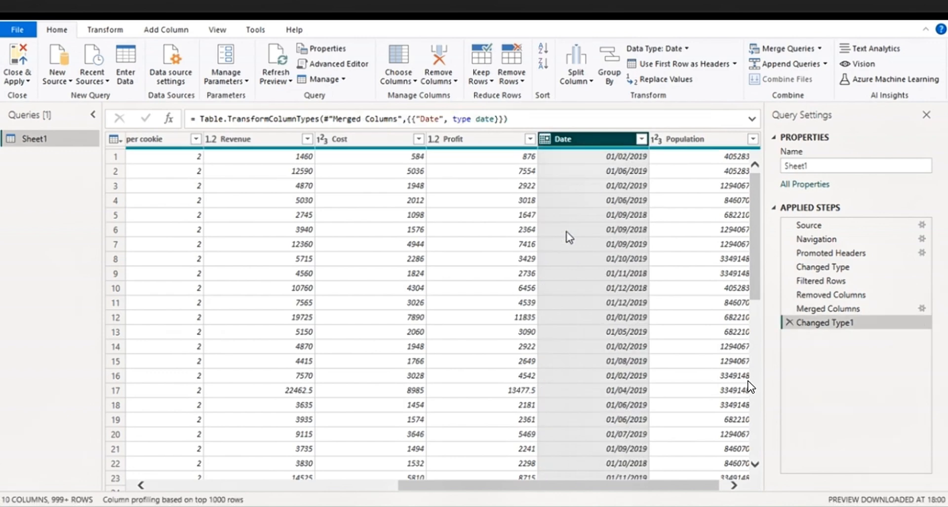
# Check the cleaned columns, close the Power Query Editor and apply the changes to load Sheet1 into the report in Power BI Desktop
pyautogui.moveTo(463, 489); pyautogui.dragTo(157, 489)
pyautogui.scroll(-8, 254, 276)
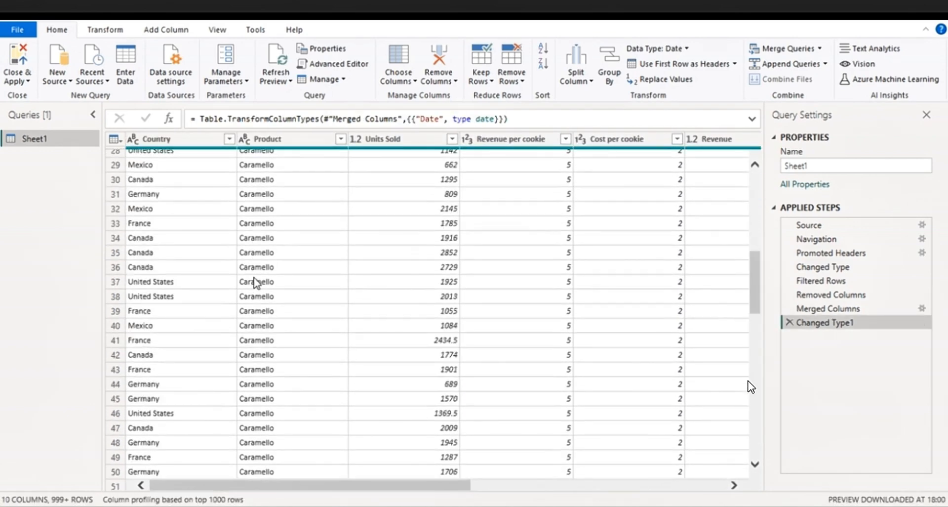
pyautogui.scroll(8, 255, 279)
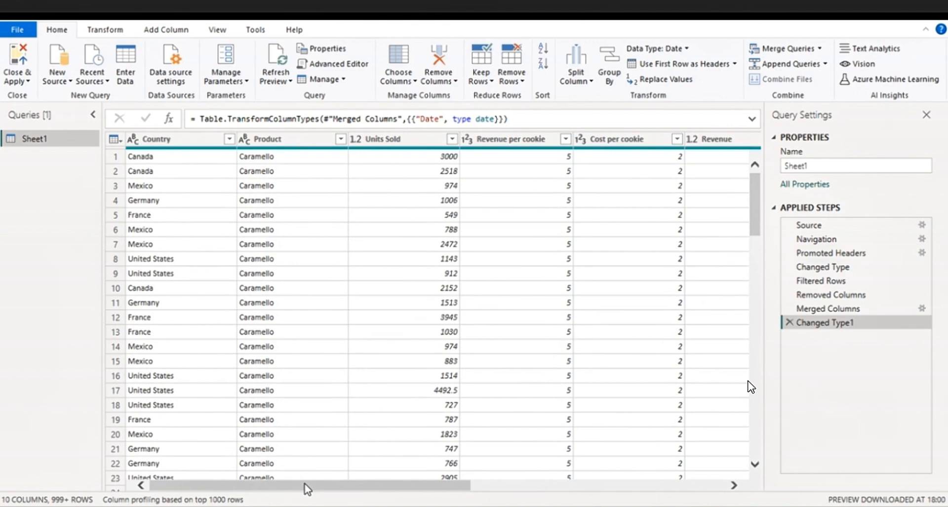
pyautogui.moveTo(307, 489)
pyautogui.mouseDown()
pyautogui.moveTo(470, 489)
pyautogui.moveTo(305, 488)
pyautogui.mouseUp()
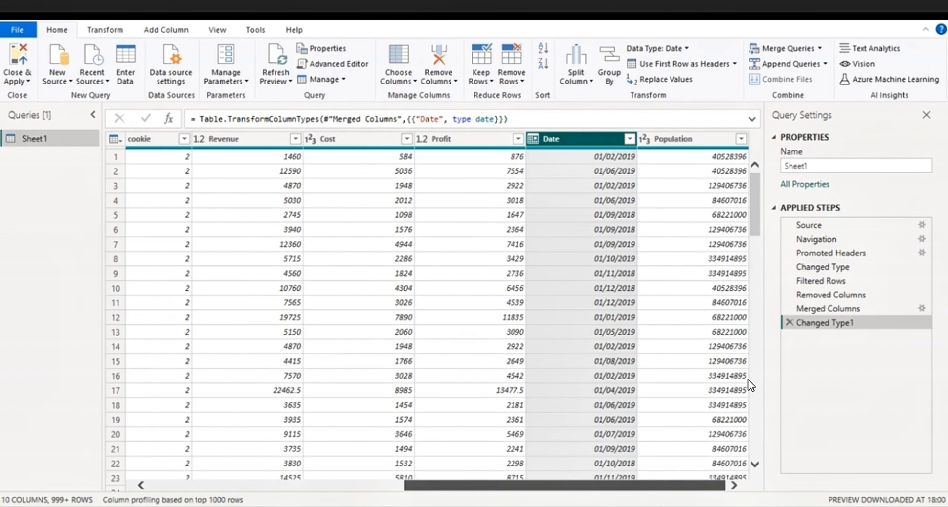
pyautogui.hscroll(-5, 751, 386)
pyautogui.hscroll(-5, 751, 385)
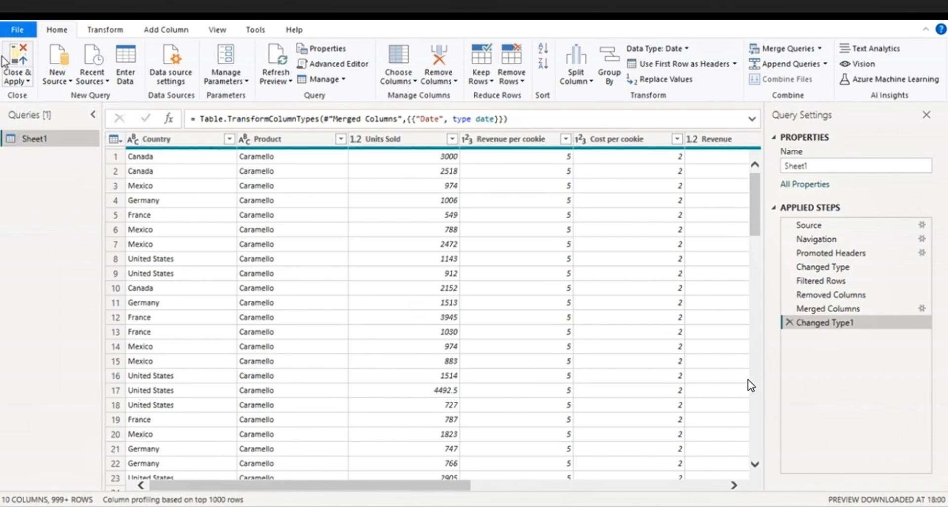
pyautogui.click(17, 57)
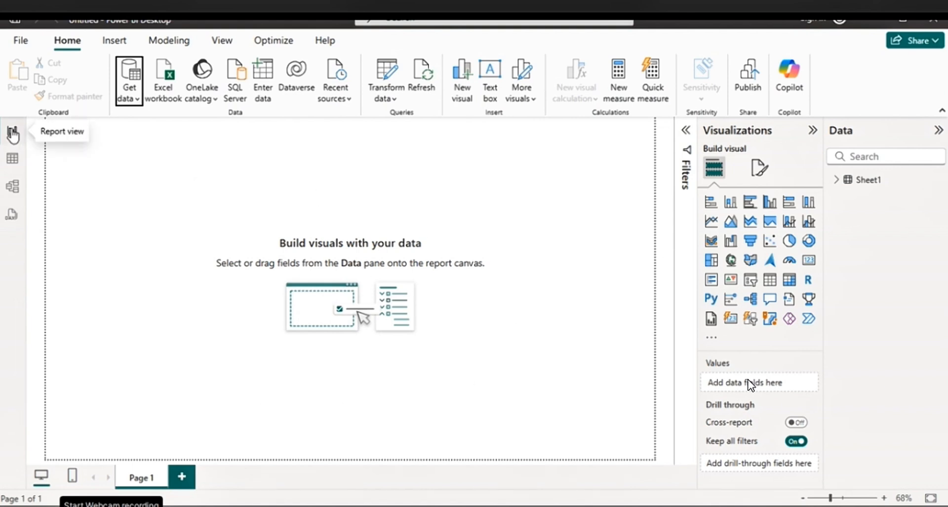
# Look at the loaded Sheet1 rows in Table view and its fields in Model view, and return to Report view
pyautogui.click(14, 161)
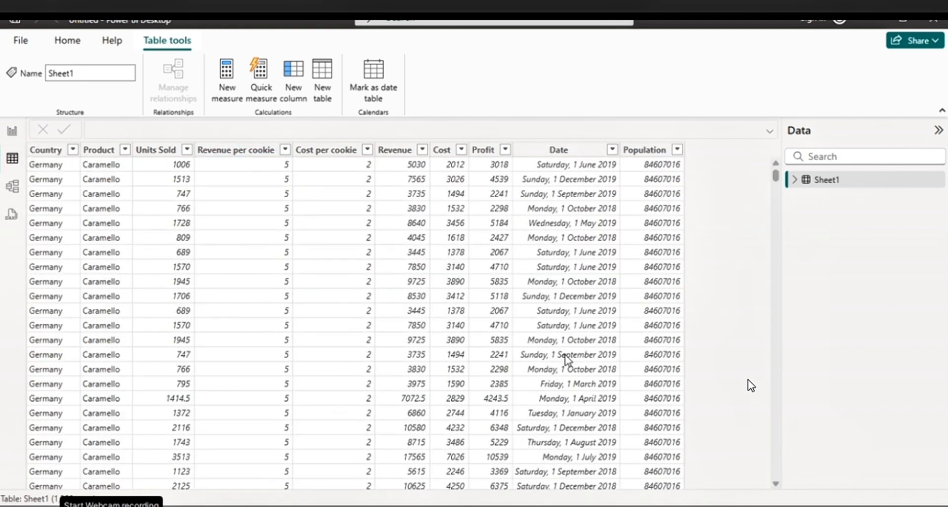
pyautogui.click(12, 186)
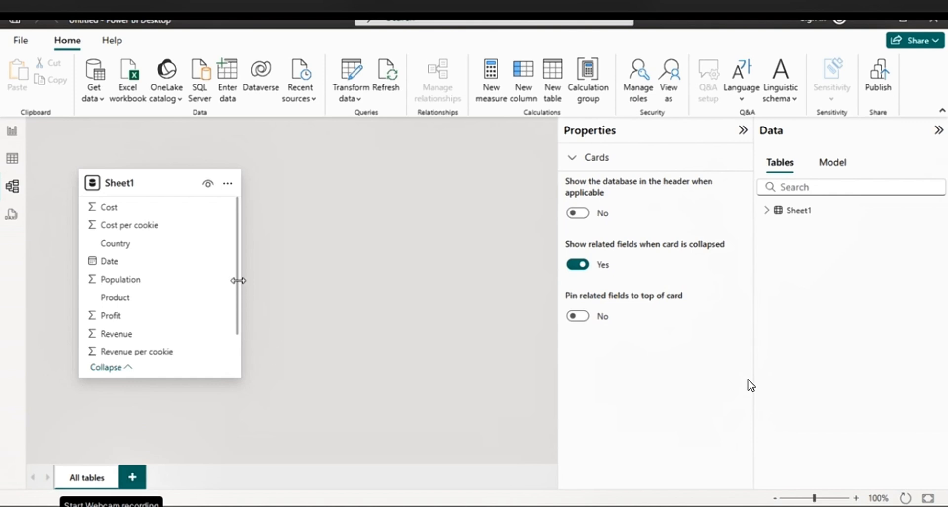
pyautogui.click(13, 130)
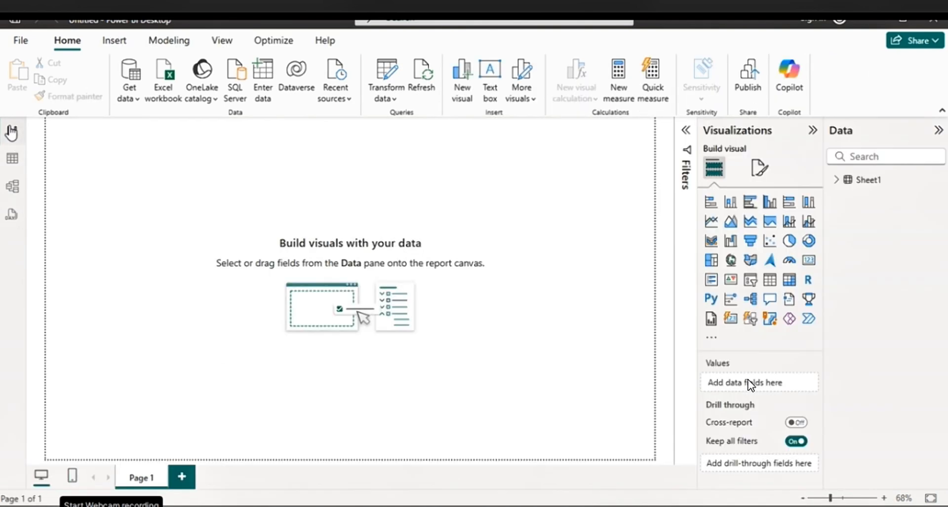
# Expand the fields of Sheet1 and briefly show the report's page filters before collapsing them again
pyautogui.click(837, 180)
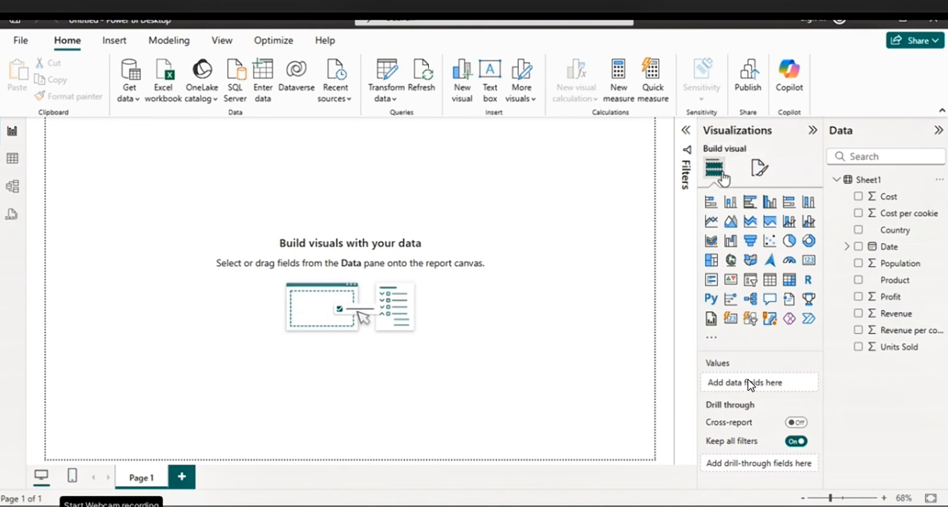
pyautogui.click(687, 132)
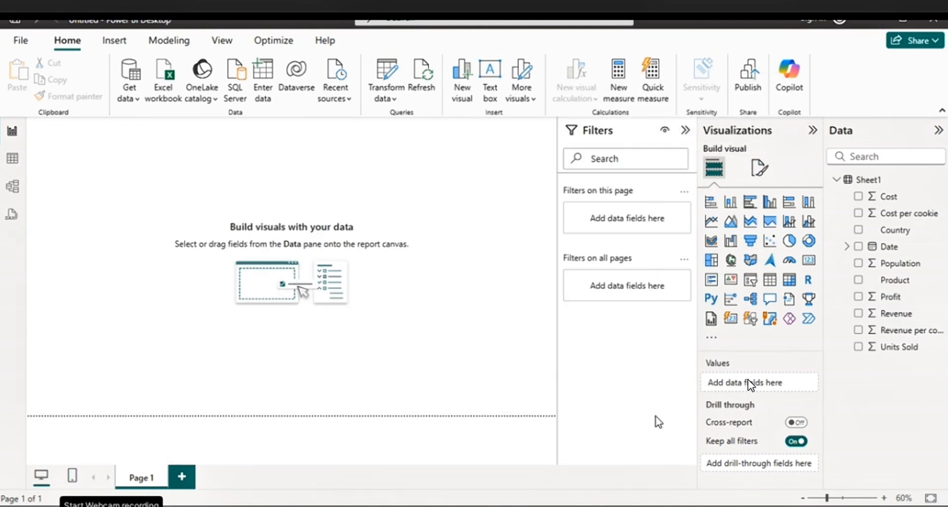
pyautogui.click(687, 131)
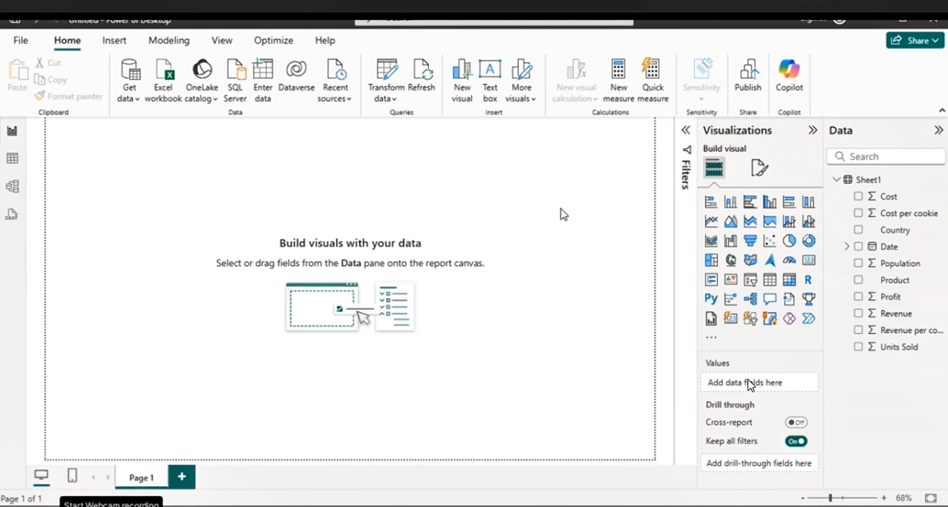
# Add a stacked bar chart with Product on the Y-axis and Revenue on the X-axis, move it into the canvas and make it about twice as wide
pyautogui.click(717, 207)
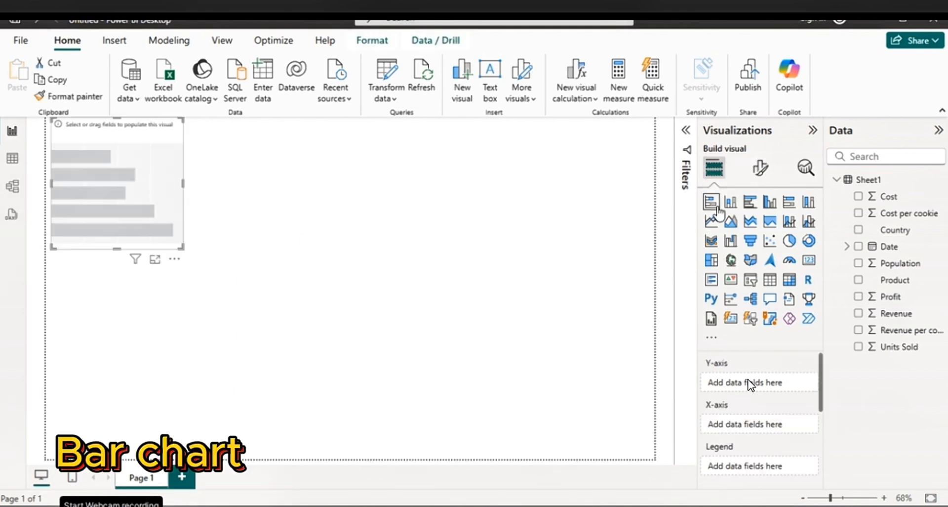
pyautogui.moveTo(144, 142); pyautogui.dragTo(195, 219)
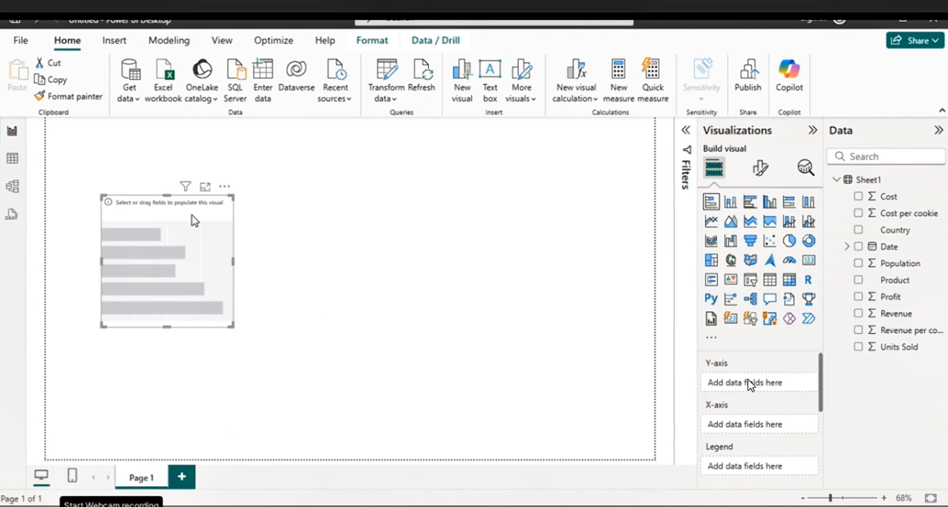
pyautogui.click(859, 280)
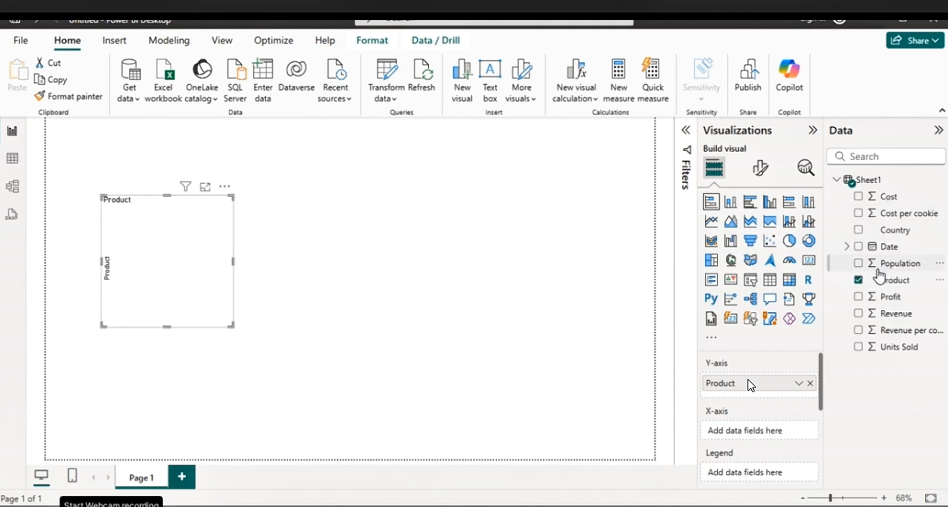
pyautogui.click(859, 314)
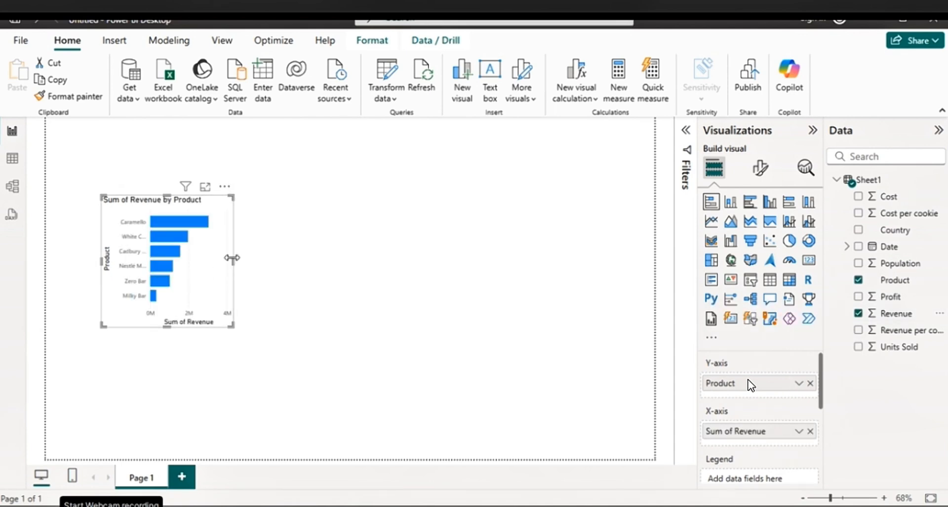
pyautogui.moveTo(232, 261); pyautogui.dragTo(362, 266)
pyautogui.moveTo(229, 327)
pyautogui.mouseDown()
pyautogui.moveTo(229, 314)
pyautogui.moveTo(234, 340)
pyautogui.mouseUp()
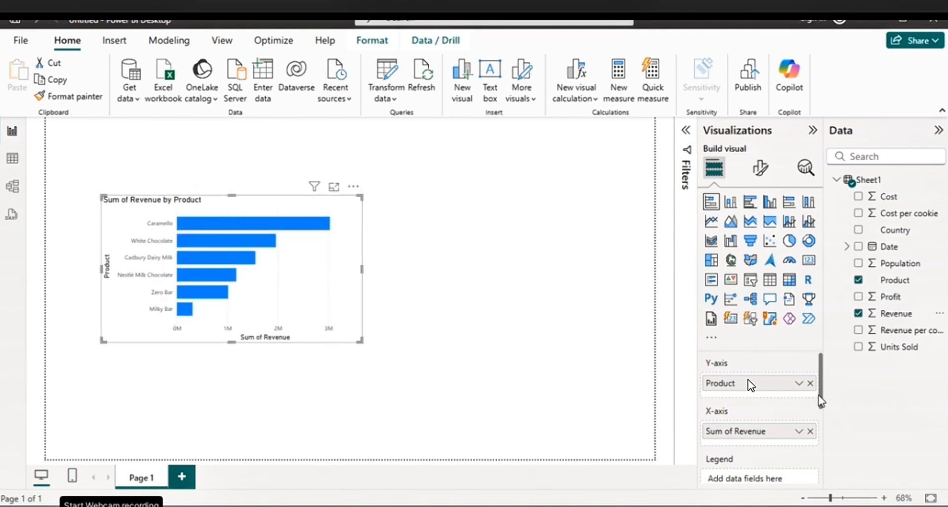
# Add Product as the legend field of the stacked bar chart to colour the bars by product, and turn the legend off
pyautogui.moveTo(821, 393); pyautogui.dragTo(799, 418)
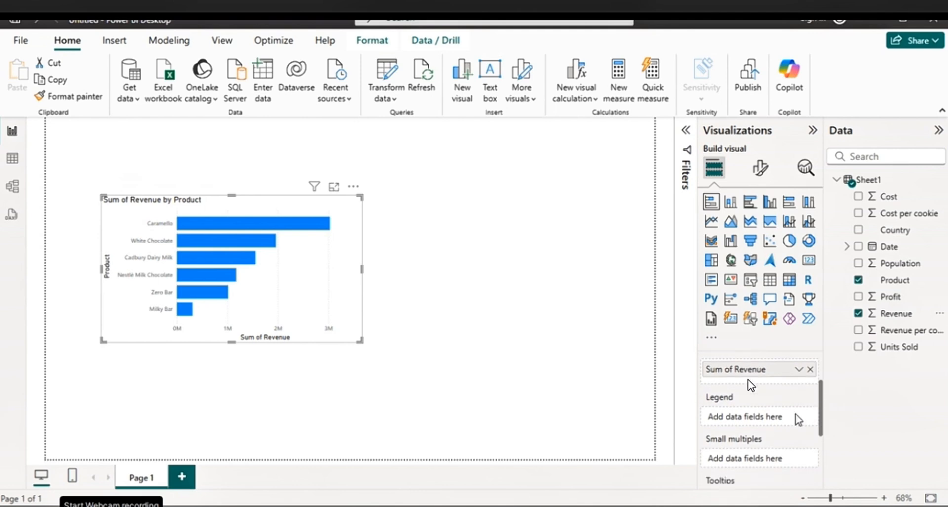
pyautogui.moveTo(895, 284); pyautogui.dragTo(767, 423)
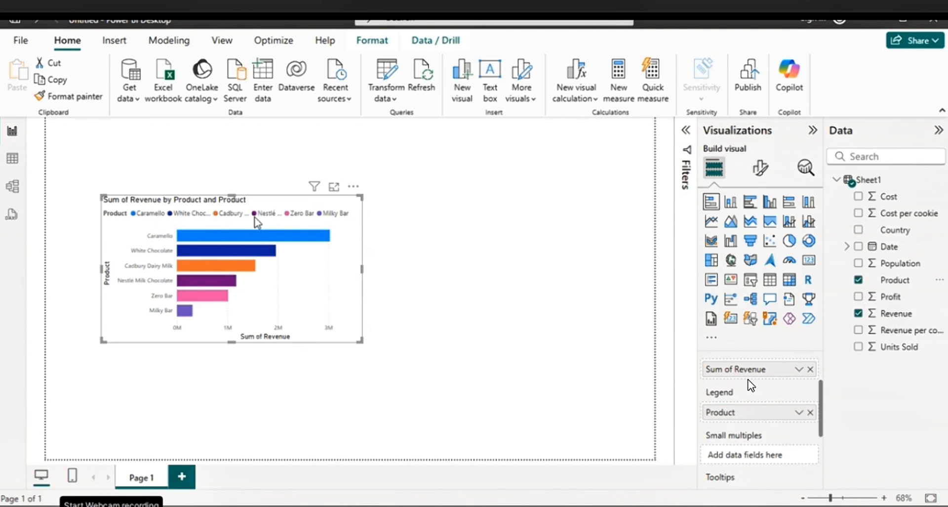
pyautogui.click(760, 169)
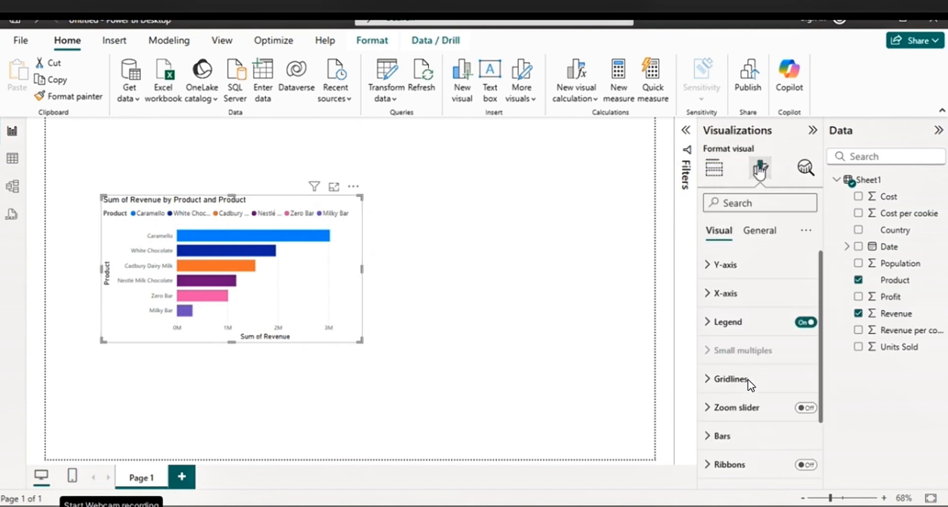
pyautogui.click(806, 323)
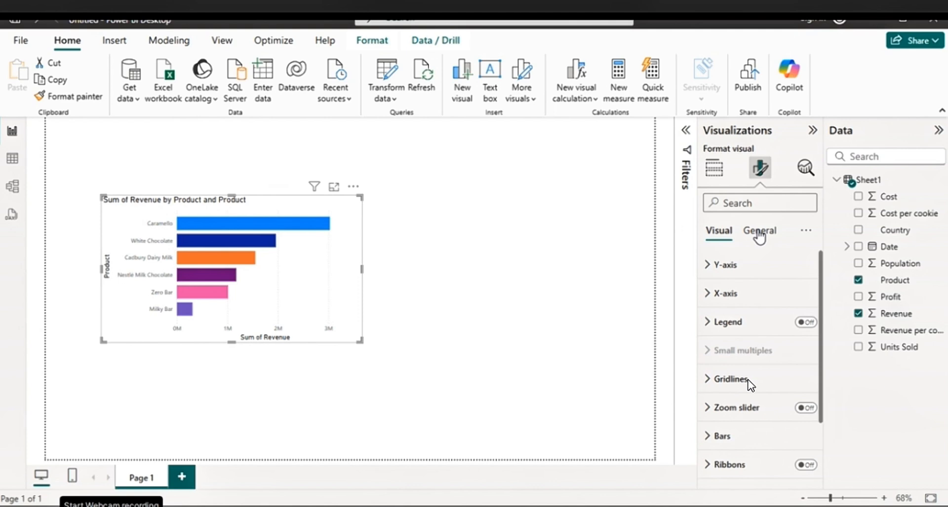
# Change the bar chart's title text to "Revenue by Product" and deselect the chart
pyautogui.click(759, 232)
pyautogui.click(722, 293)
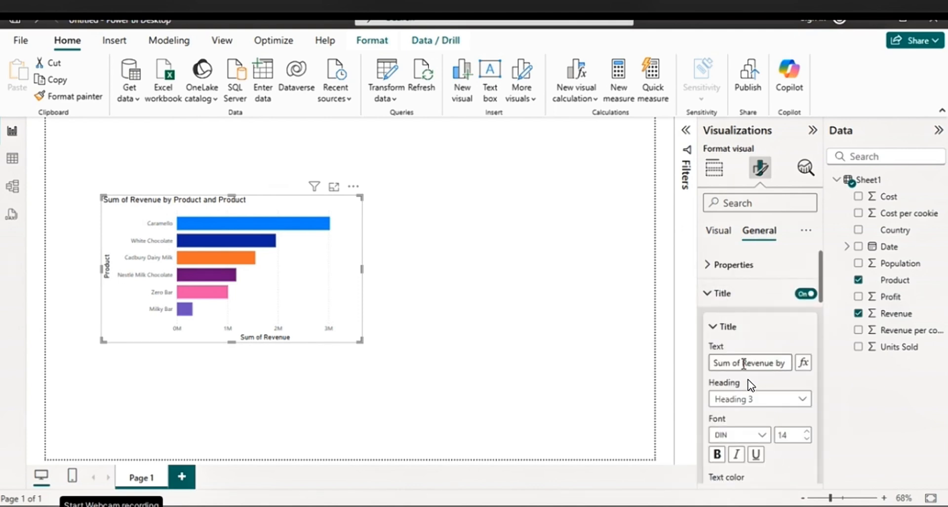
pyautogui.click(743, 363)
pyautogui.moveTo(744, 363); pyautogui.dragTo(708, 369)
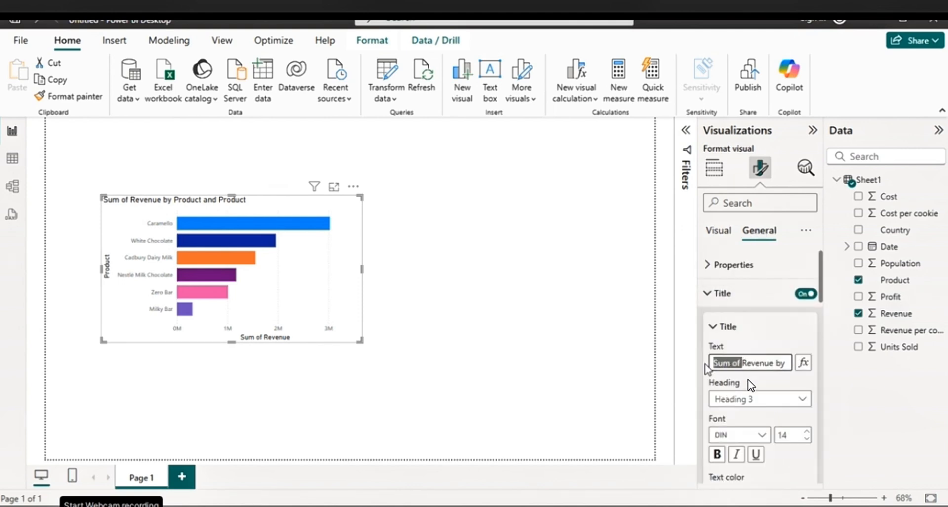
pyautogui.press('BackSpace')
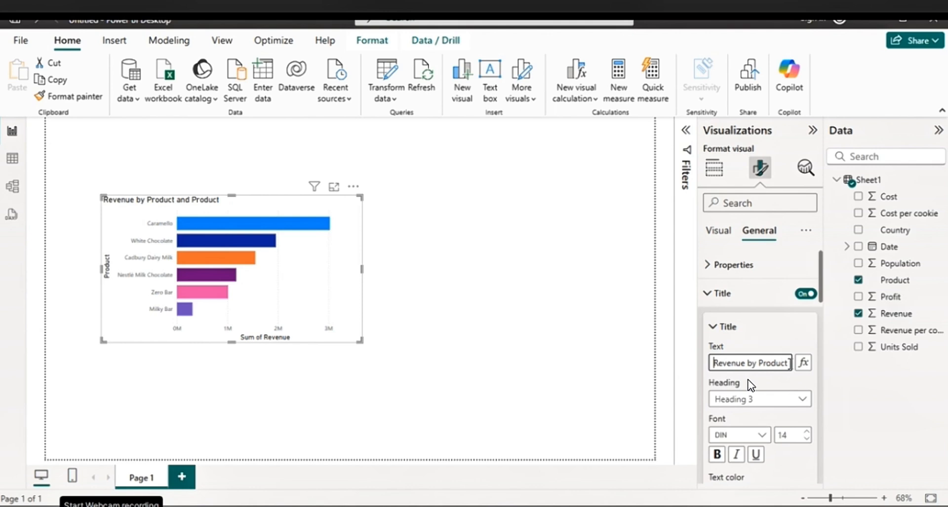
pyautogui.click(791, 364)
pyautogui.press('Delete')
pyautogui.press('Delete')
pyautogui.press('Delete')
pyautogui.press('Delete')
pyautogui.press('Delete')
pyautogui.press('Delete')
pyautogui.press('Delete')
pyautogui.press('Delete')
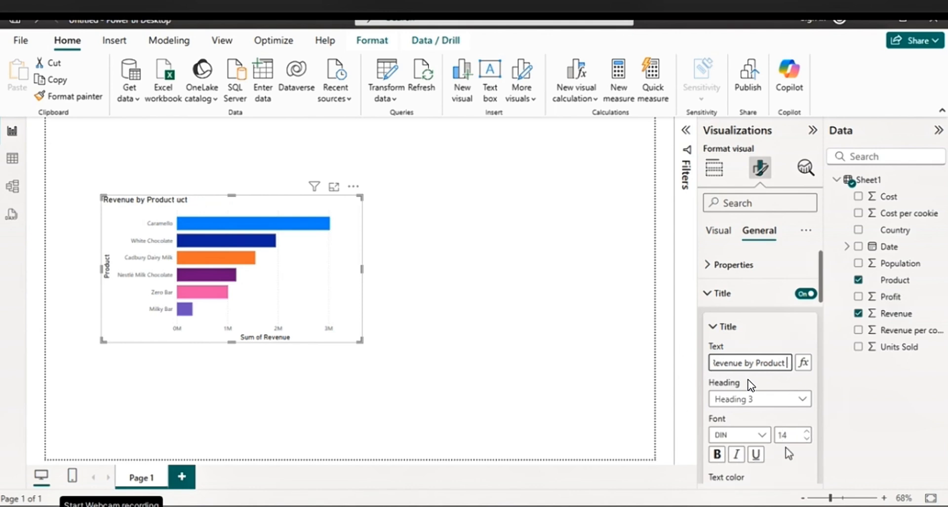
pyautogui.scroll(-2, 769, 414)
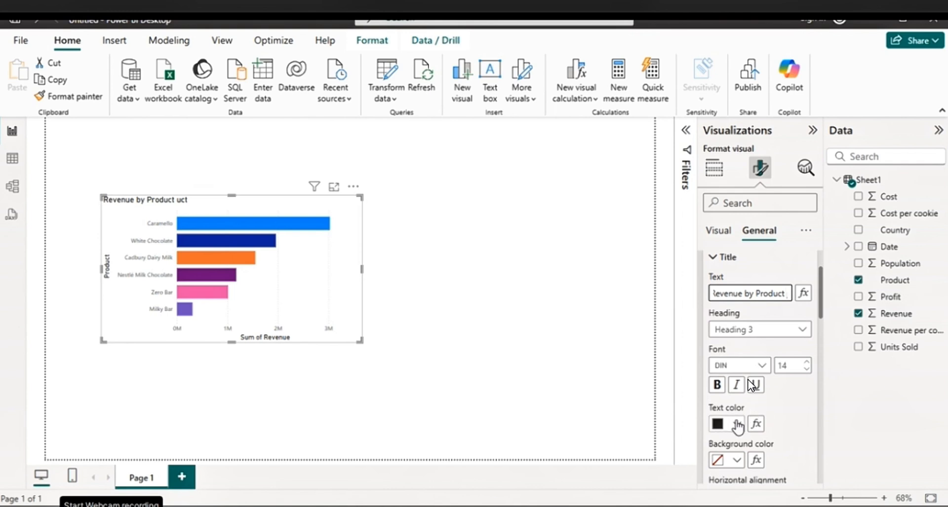
pyautogui.click(739, 423)
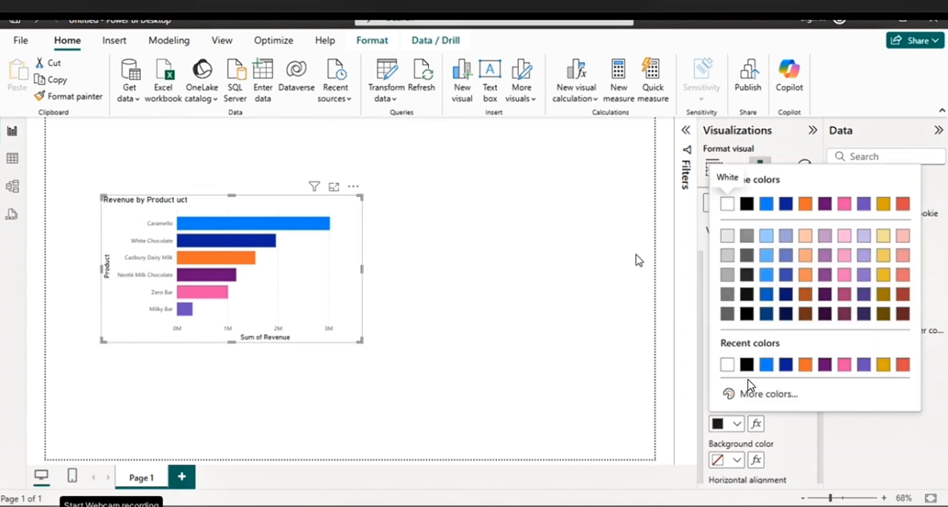
pyautogui.click(599, 250)
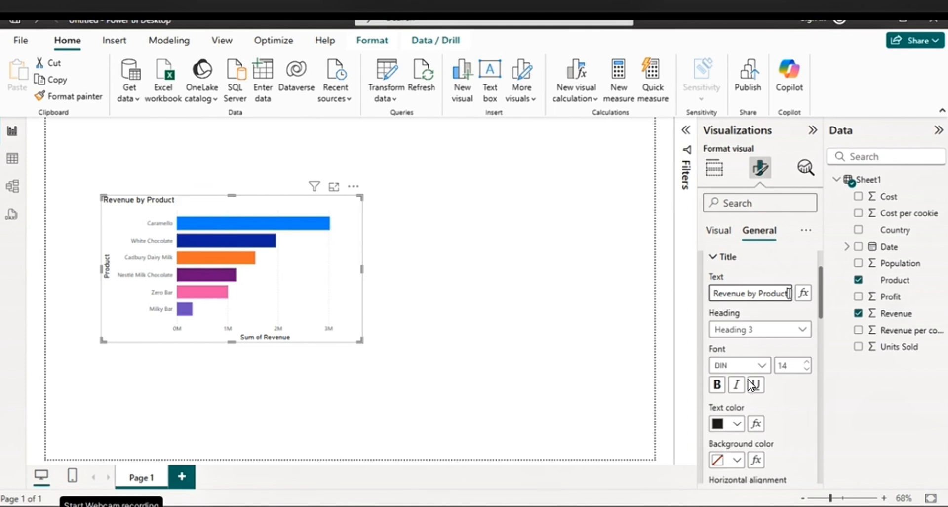
pyautogui.click(582, 392)
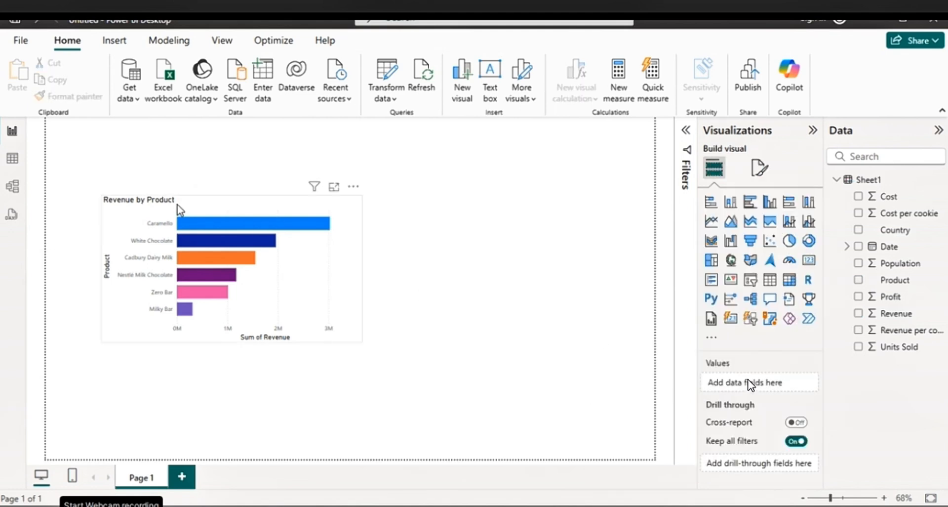
# Format the "Revenue by Product" chart title with dark blue text and bold type
pyautogui.click(180, 209)
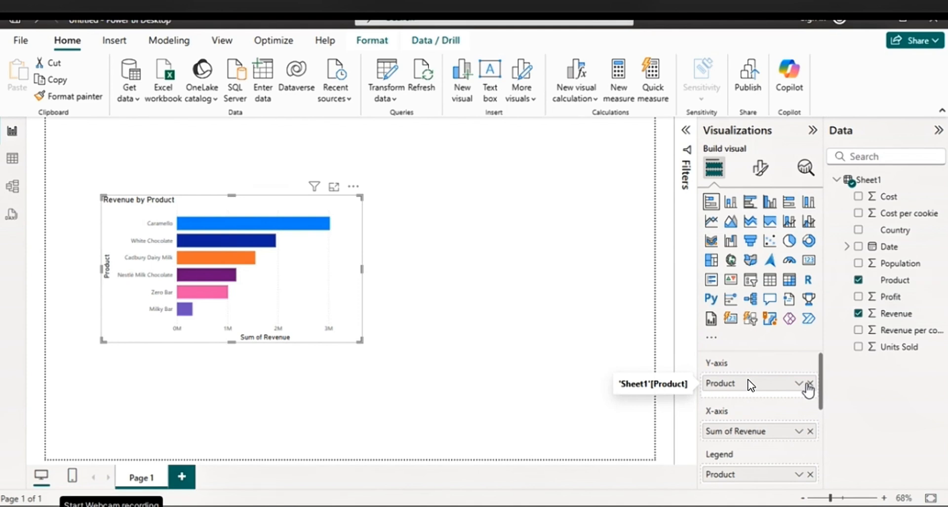
pyautogui.click(761, 168)
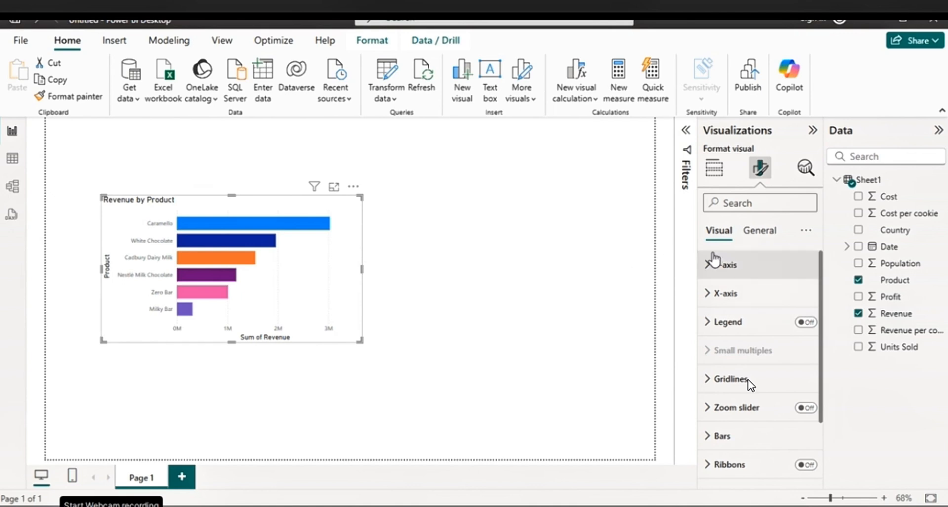
pyautogui.click(760, 232)
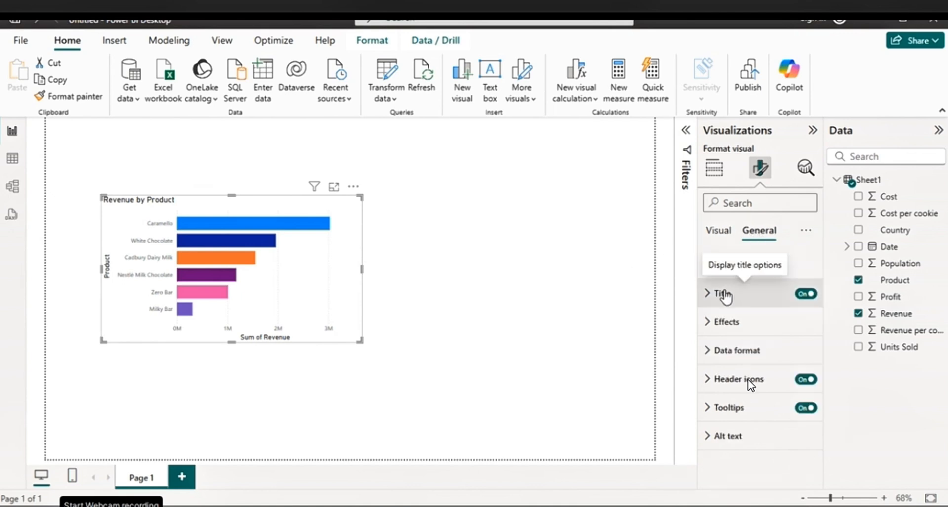
pyautogui.click(725, 296)
pyautogui.scroll(-1, 739, 409)
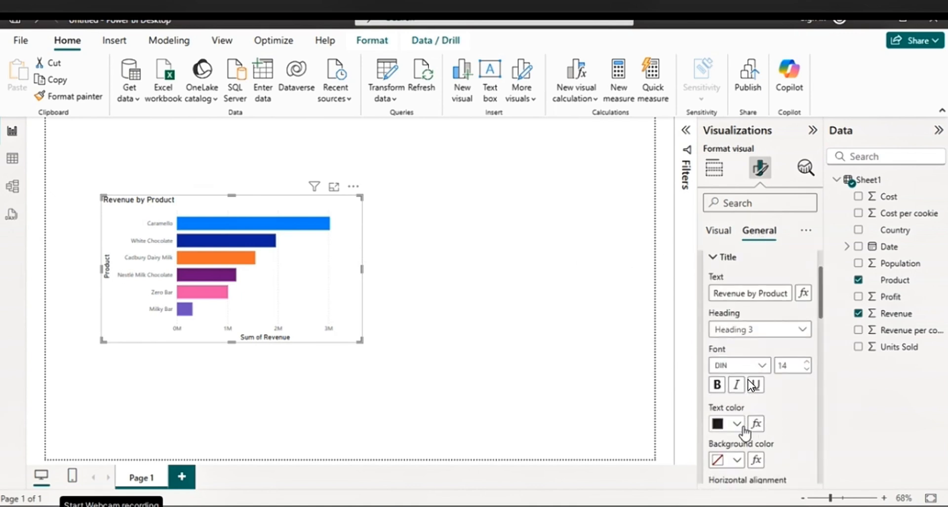
pyautogui.click(739, 424)
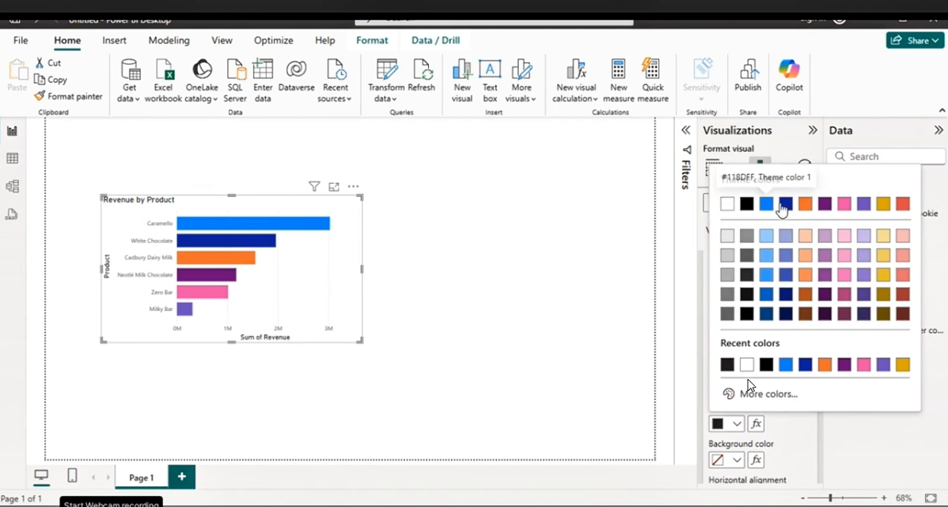
pyautogui.click(786, 205)
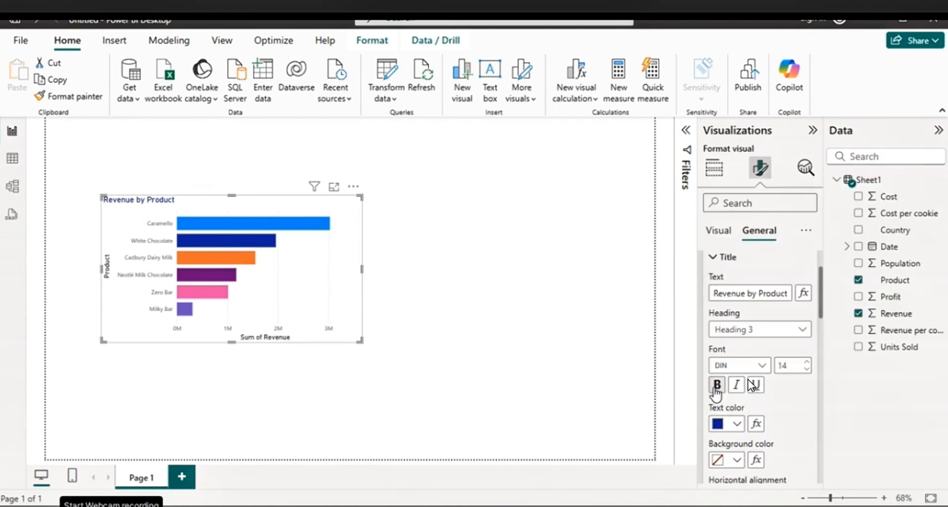
pyautogui.click(717, 384)
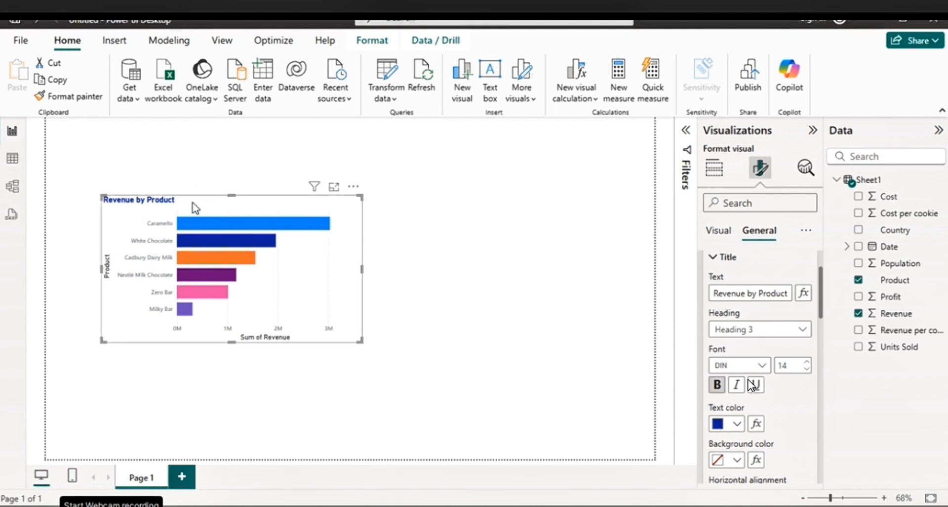
# Search the chart's format settings for "font" and make the tooltip text bold, leaving the subtitle off
pyautogui.click(728, 203)
pyautogui.write('font')
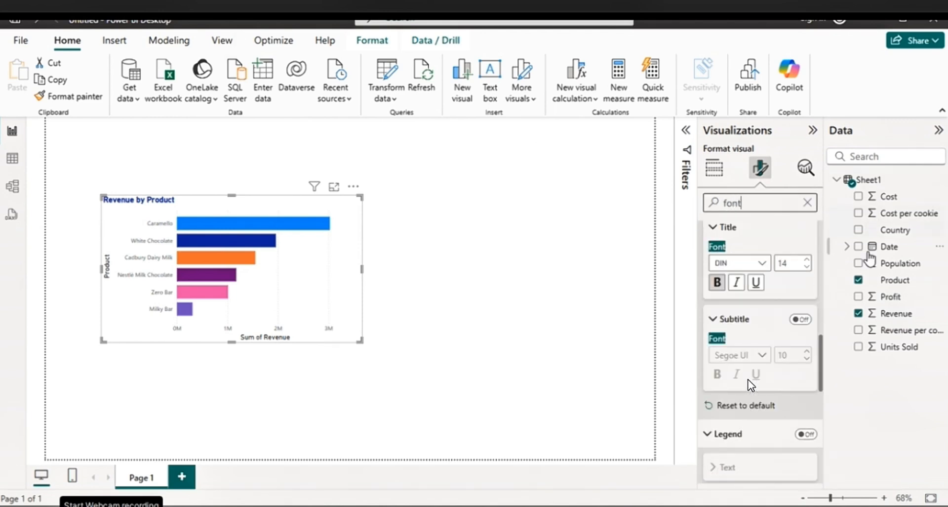
pyautogui.click(797, 319)
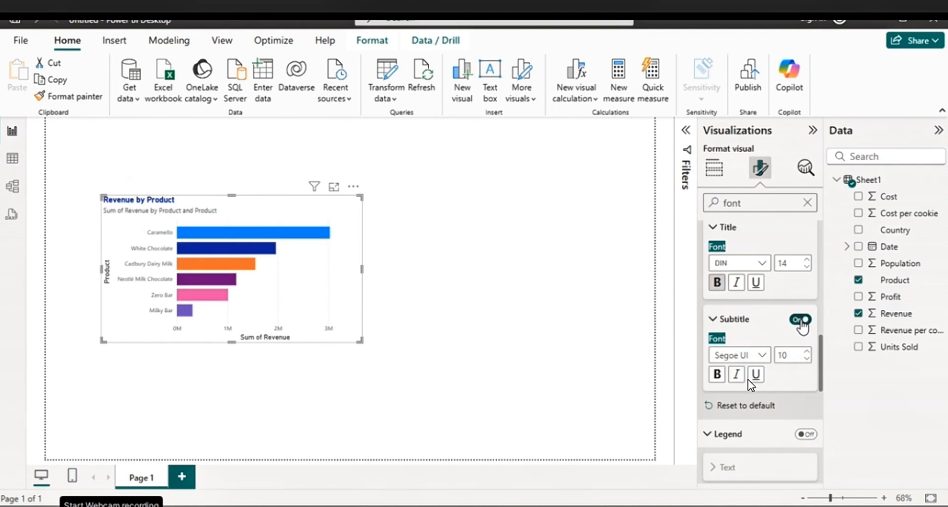
pyautogui.click(795, 319)
pyautogui.scroll(-5, 750, 385)
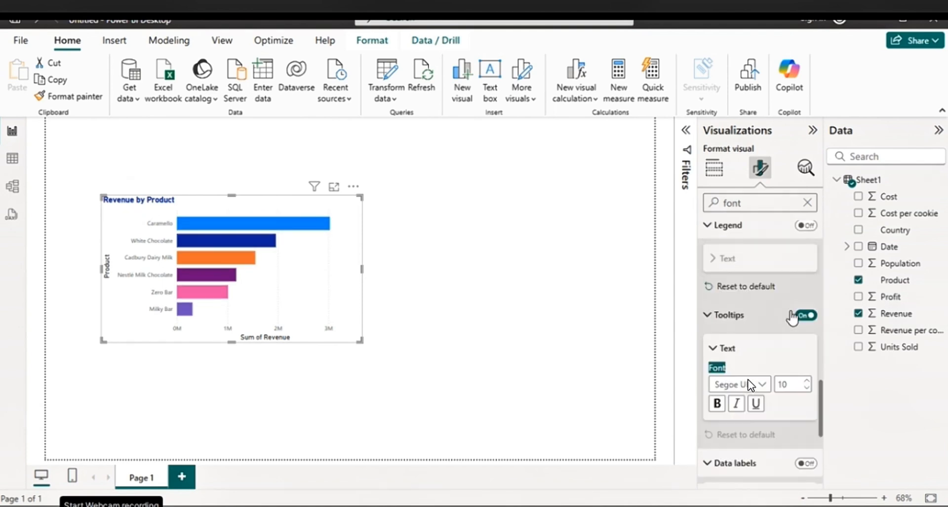
pyautogui.scroll(-2, 751, 384)
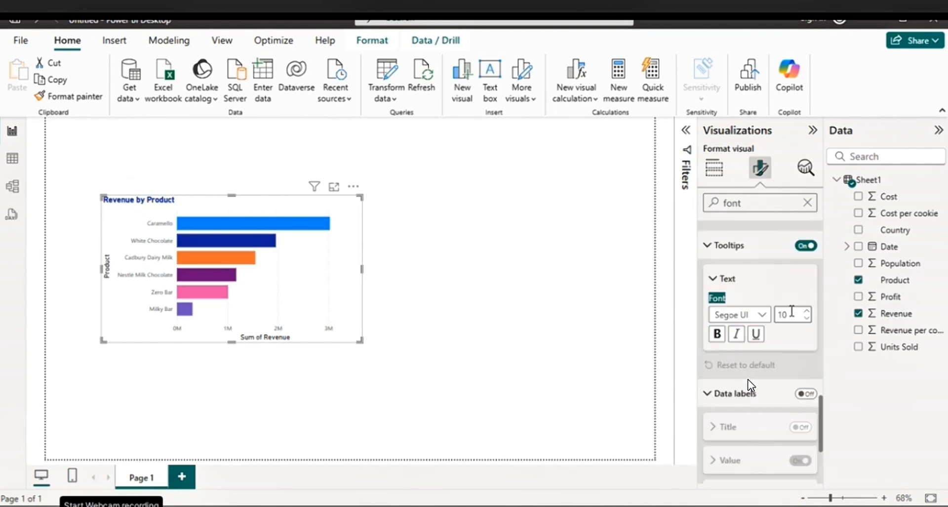
pyautogui.scroll(-2, 792, 311)
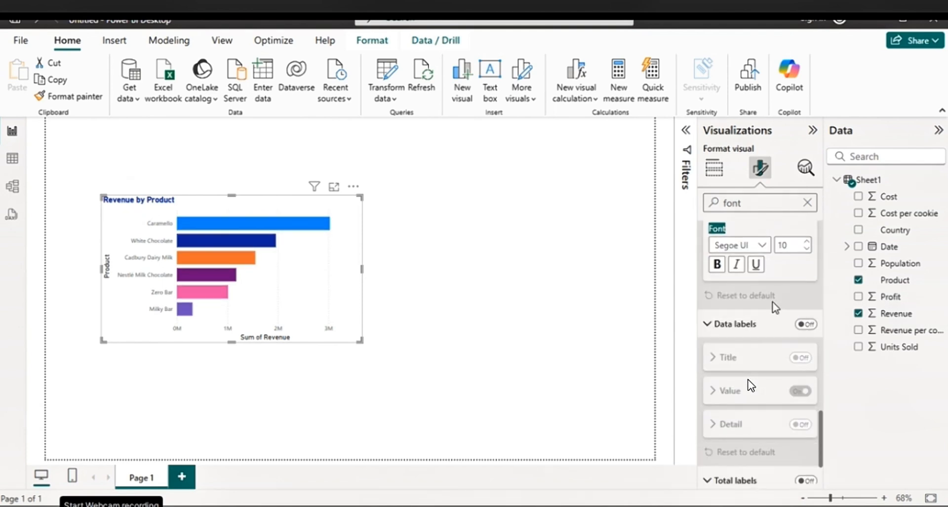
pyautogui.click(717, 265)
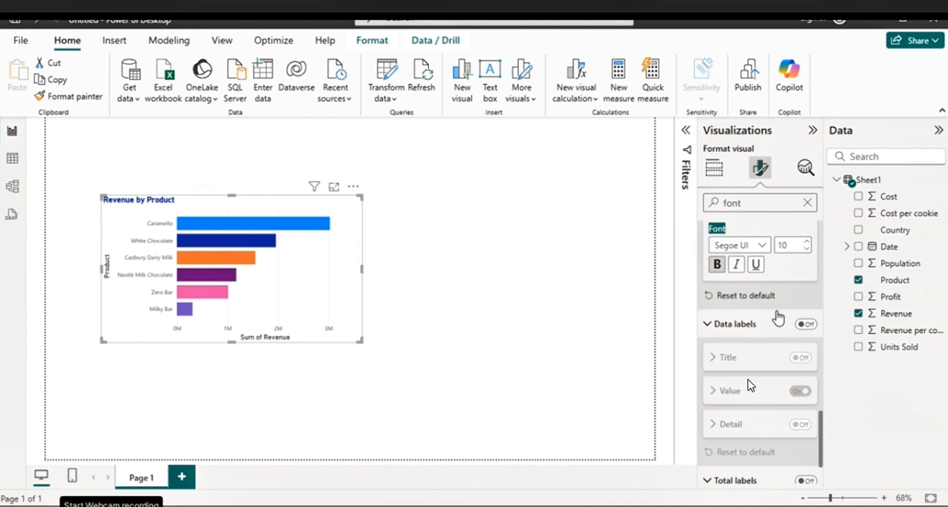
# Turn on data labels for the bars and check the font options of the data label title
pyautogui.scroll(-2, 778, 316)
pyautogui.click(806, 254)
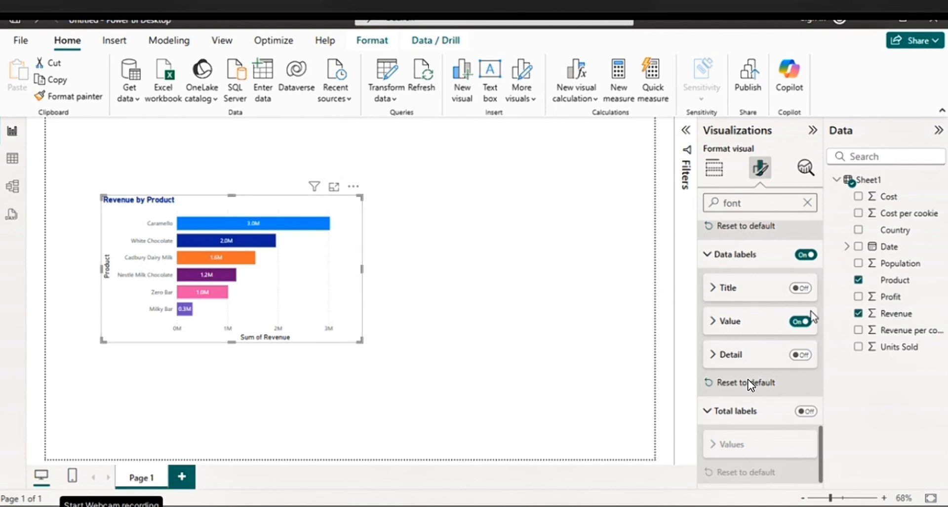
pyautogui.click(728, 291)
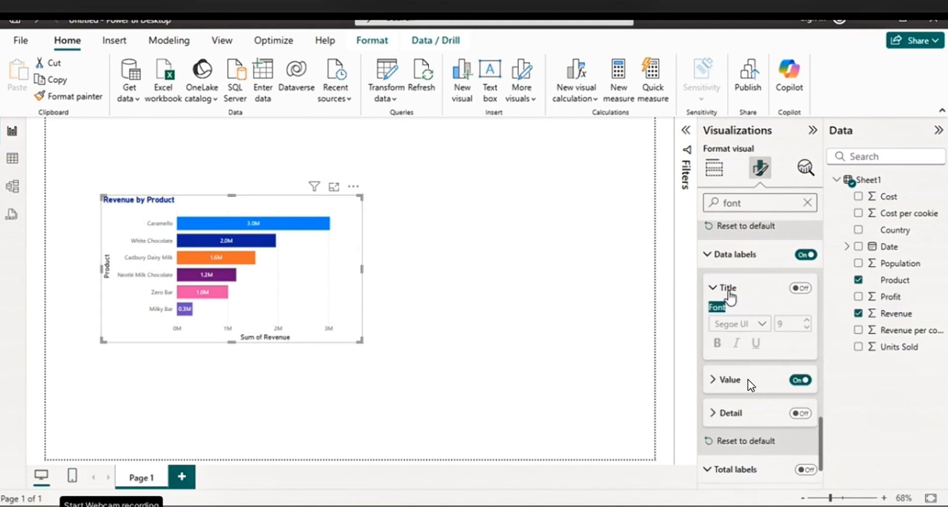
pyautogui.click(728, 290)
# Turn off the Y-axis title and set the font size of the Y-axis values to 10
pyautogui.scroll(-6, 716, 257)
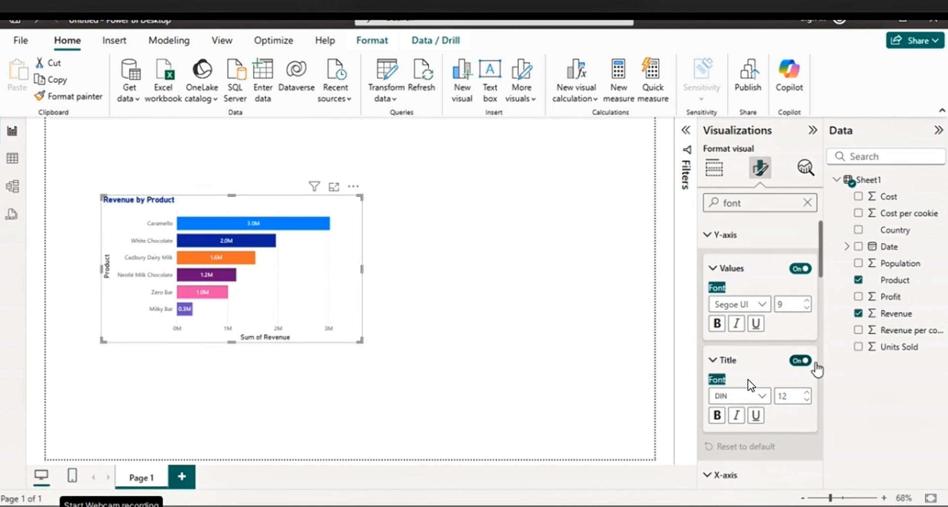
pyautogui.click(800, 361)
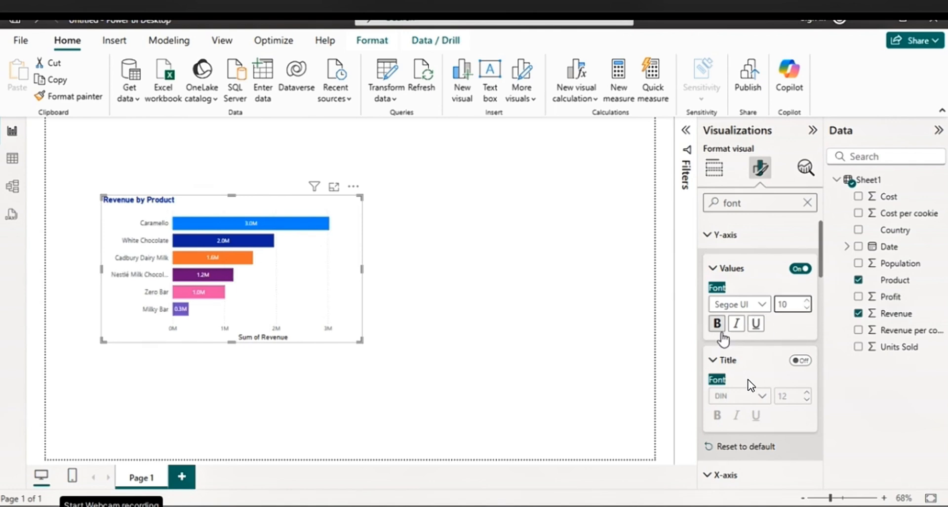
pyautogui.scroll(-2, 726, 334)
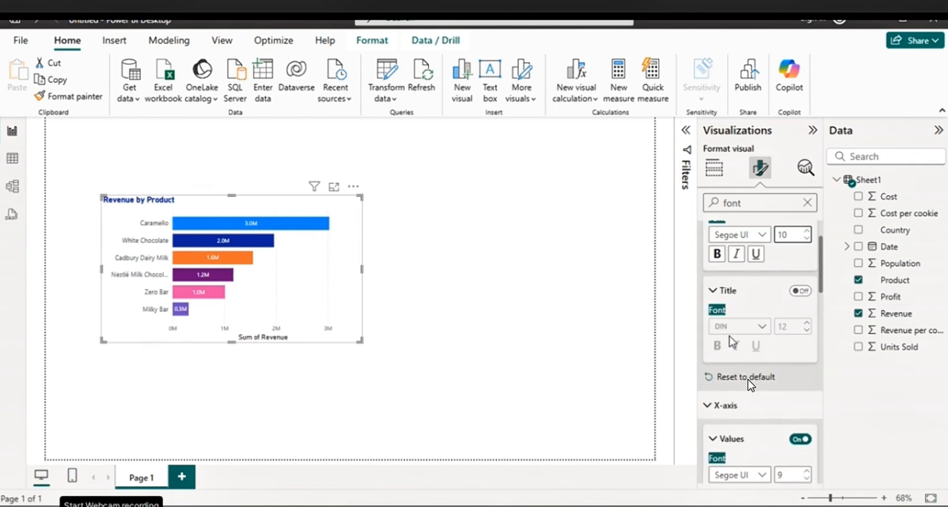
pyautogui.scroll(-8, 731, 316)
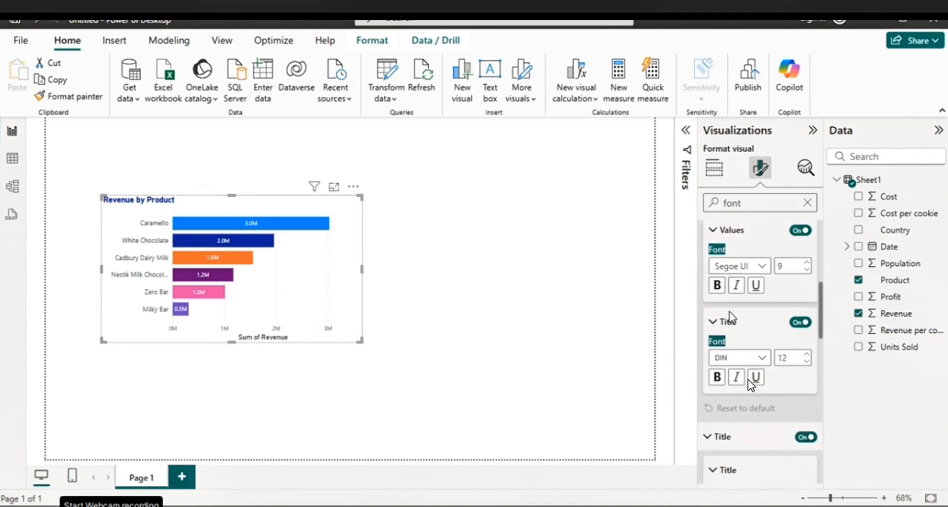
pyautogui.scroll(-5, 731, 316)
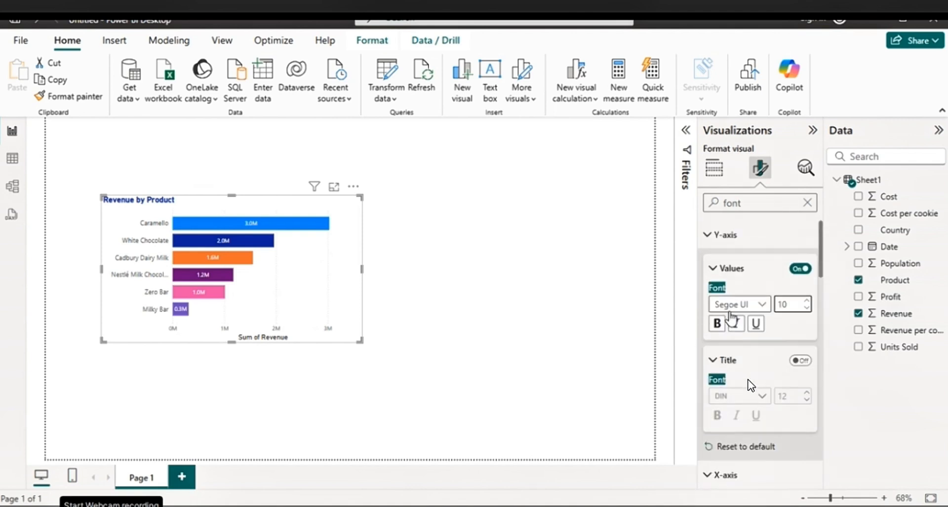
# Turn off the X-axis title of the Revenue by Product chart and leave its subtitle off
pyautogui.click(713, 268)
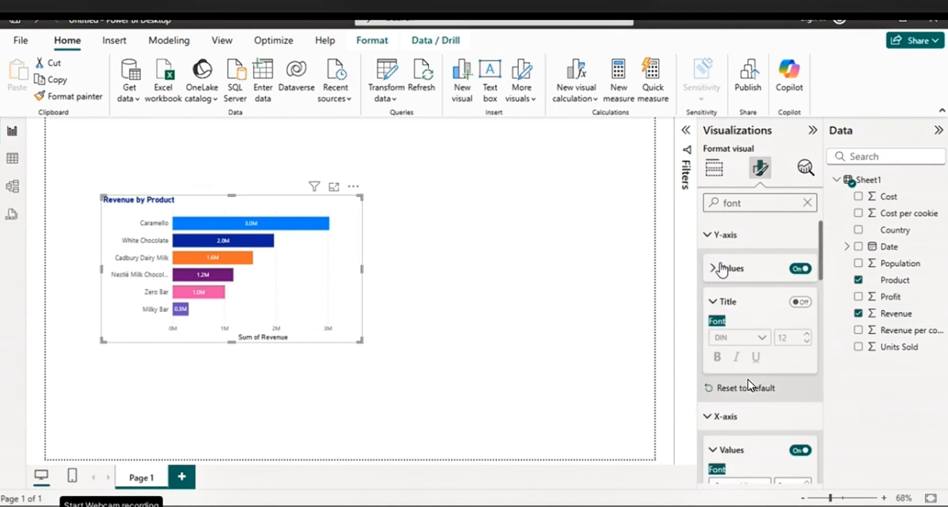
pyautogui.click(727, 302)
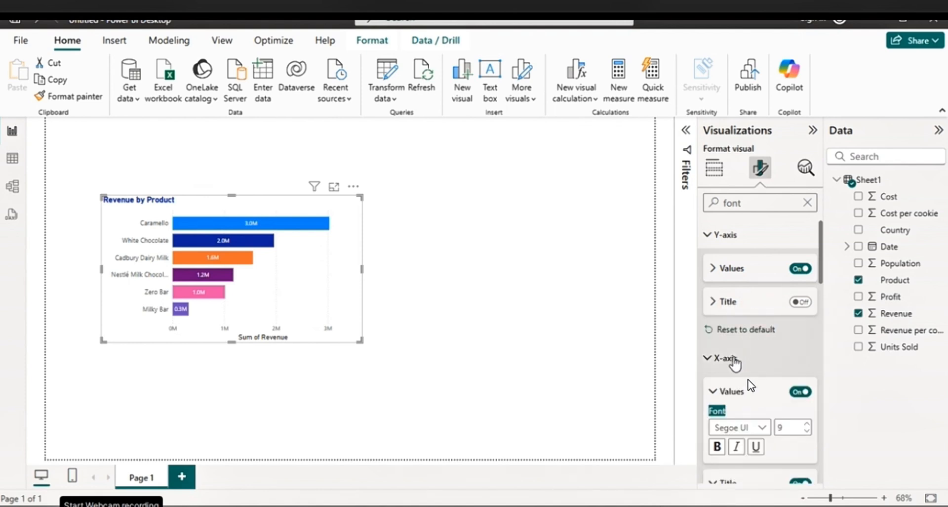
pyautogui.scroll(-5, 731, 365)
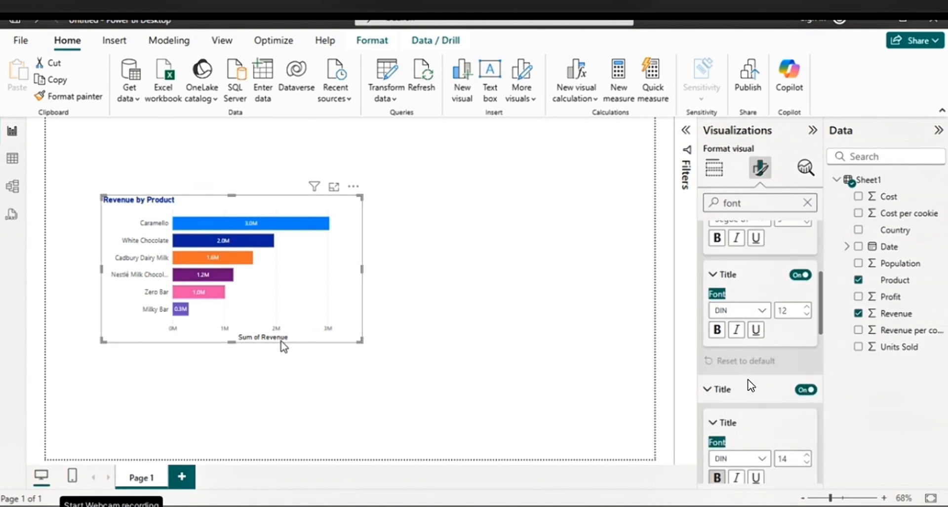
pyautogui.click(807, 390)
pyautogui.click(807, 389)
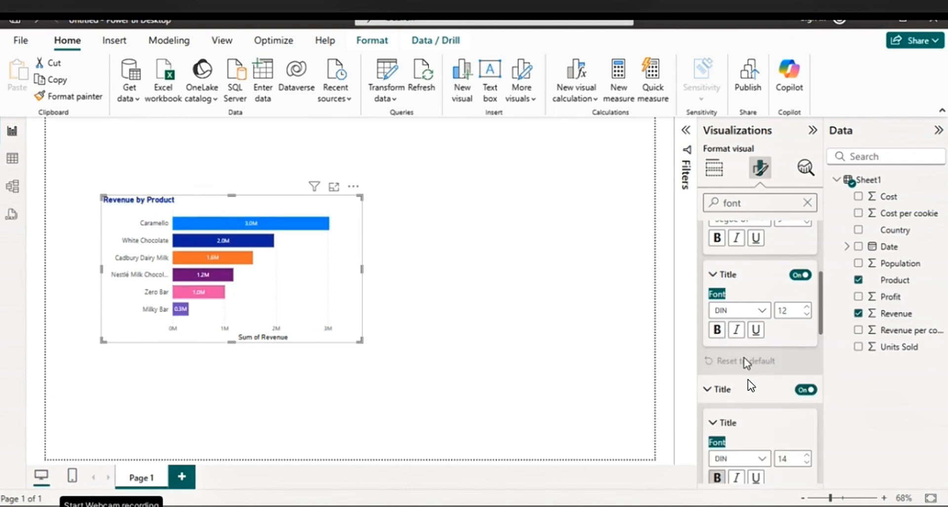
pyautogui.click(800, 275)
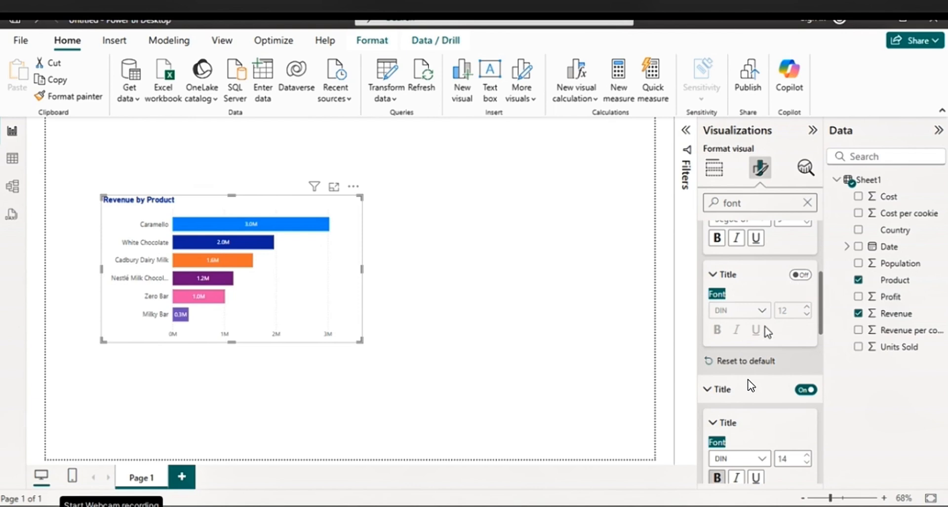
pyautogui.scroll(-3, 767, 331)
pyautogui.click(800, 376)
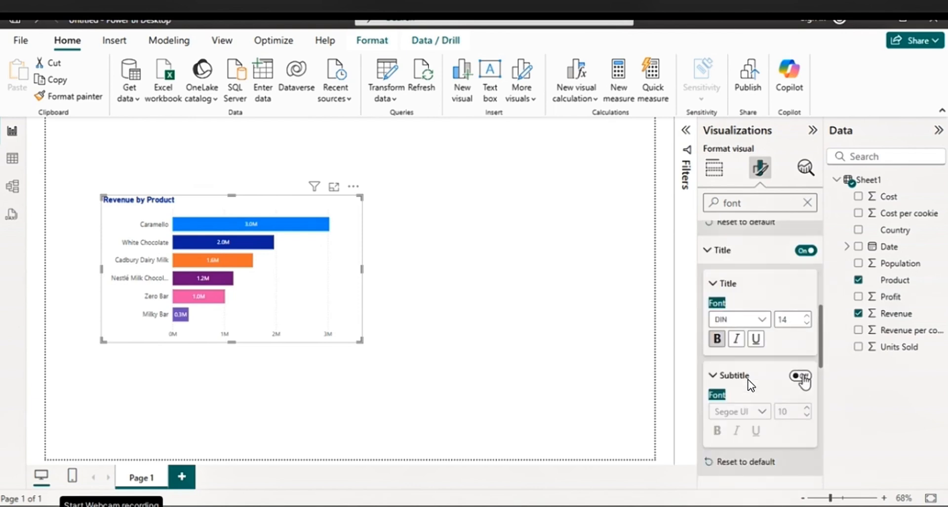
pyautogui.click(800, 375)
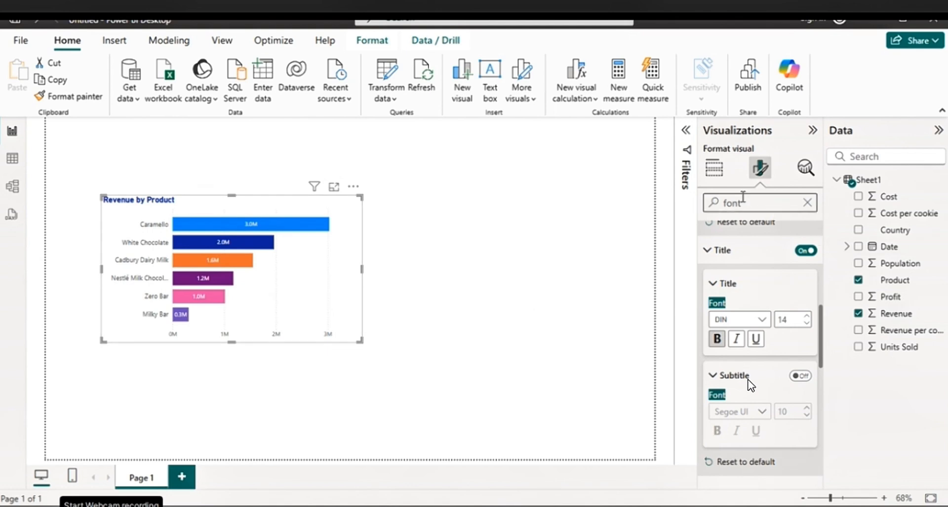
# Turn off the vertical gridlines of the Revenue by Product chart and move the chart slightly left and down on the page
pyautogui.click(714, 168)
pyautogui.click(761, 168)
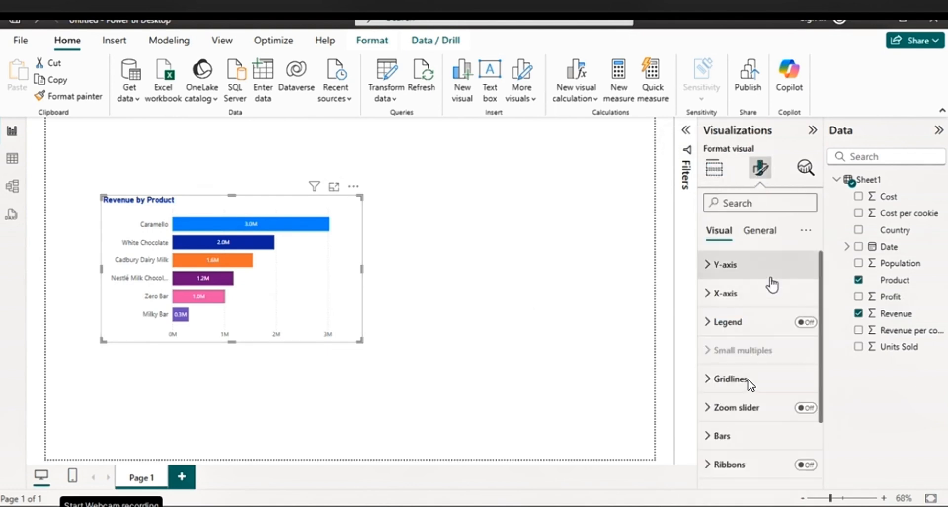
pyautogui.scroll(-2, 773, 280)
pyautogui.click(740, 311)
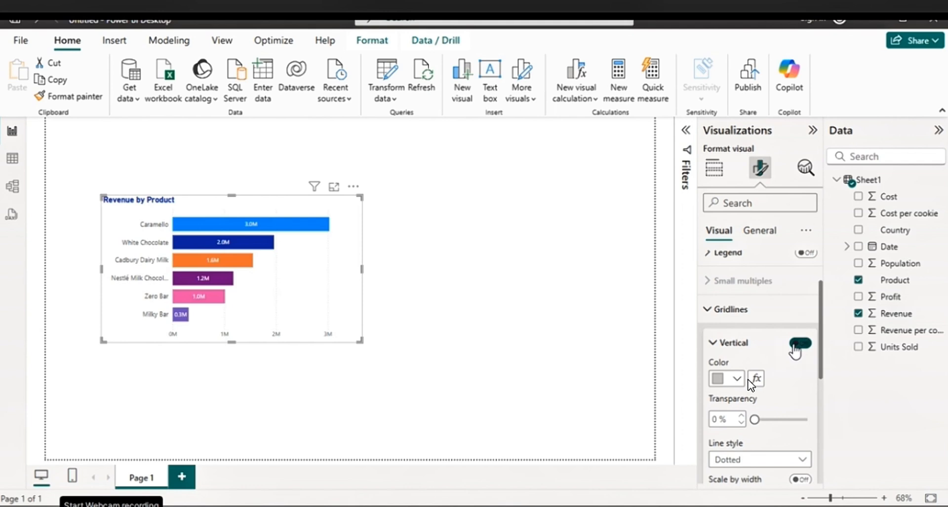
pyautogui.click(795, 346)
pyautogui.moveTo(289, 206); pyautogui.dragTo(264, 213)
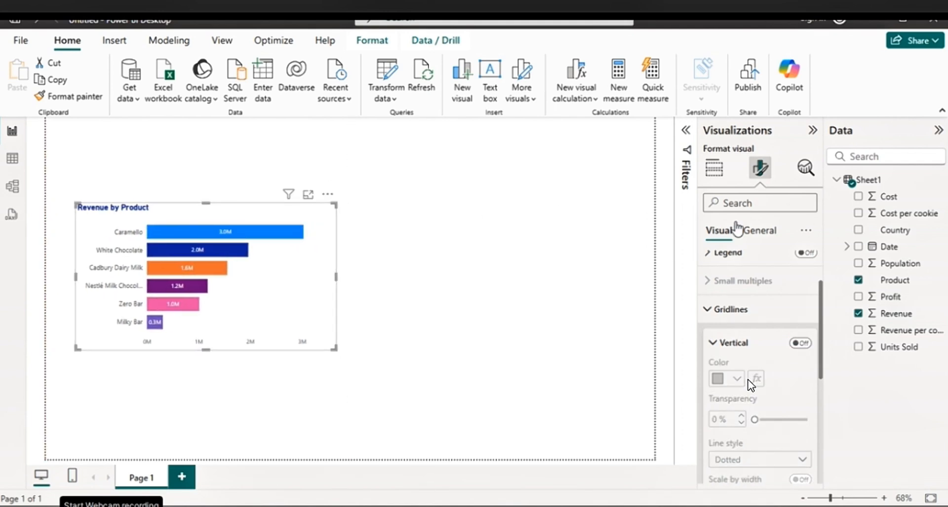
pyautogui.click(761, 234)
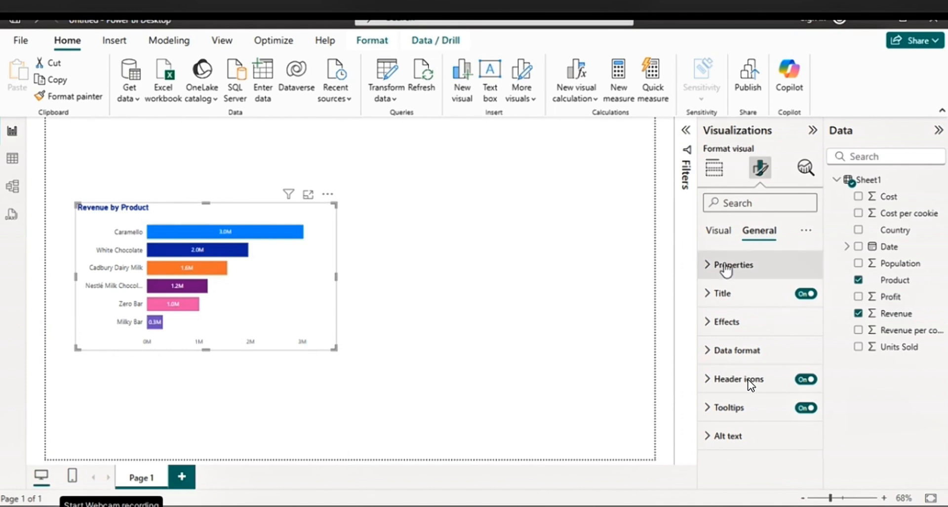
pyautogui.click(726, 295)
pyautogui.click(726, 294)
pyautogui.click(727, 277)
pyautogui.click(726, 271)
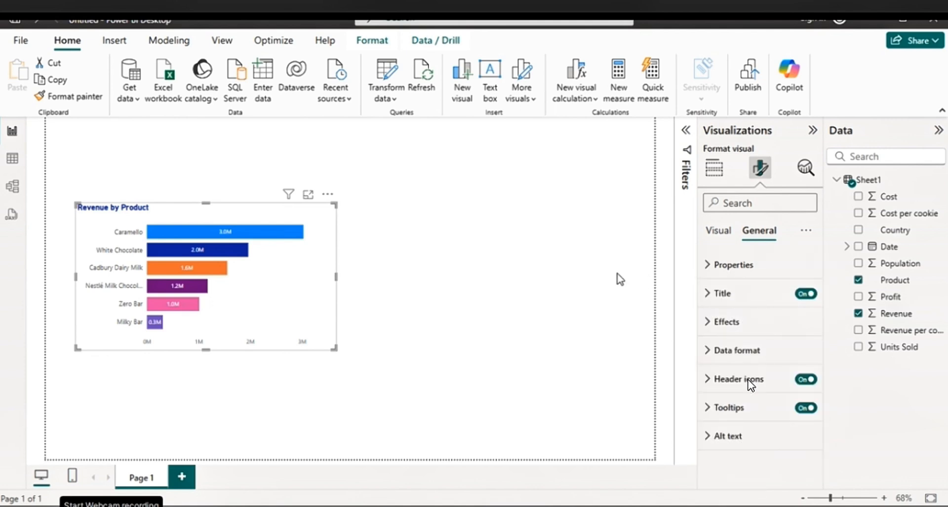
pyautogui.click(534, 280)
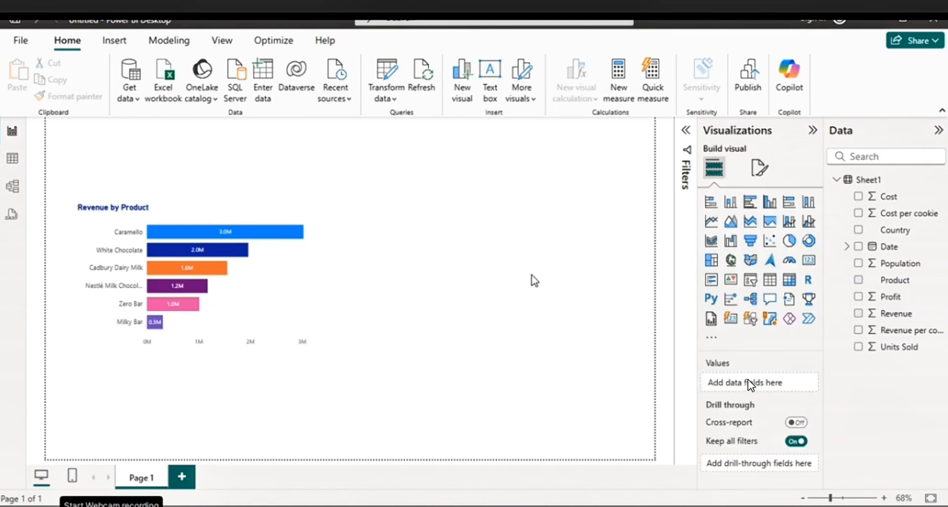
# Turn off the X-axis values of the Revenue by Product chart
pyautogui.click(326, 309)
pyautogui.click(761, 167)
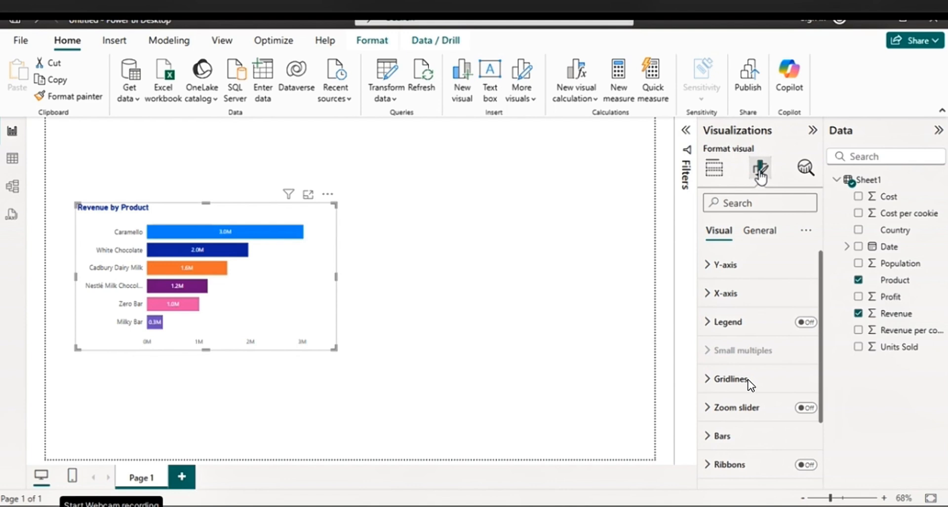
pyautogui.click(725, 295)
pyautogui.scroll(-3, 770, 346)
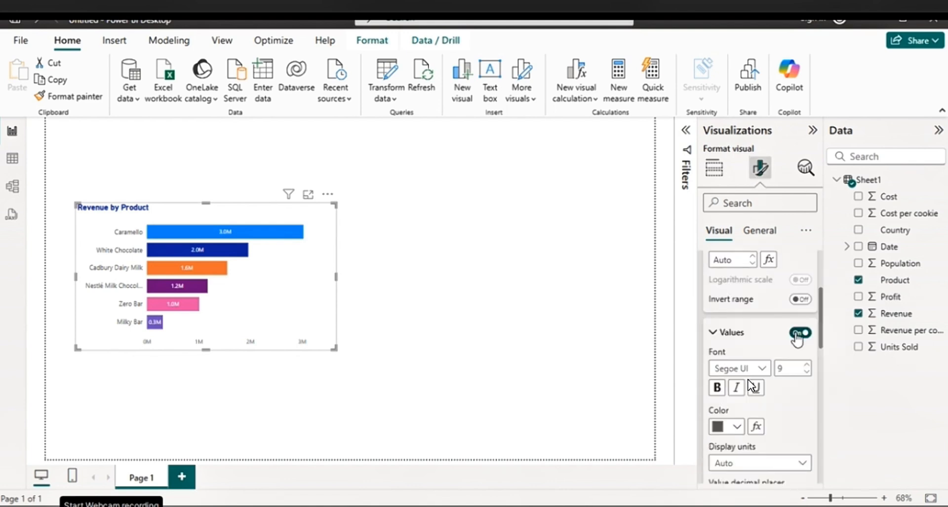
pyautogui.click(799, 332)
pyautogui.click(464, 244)
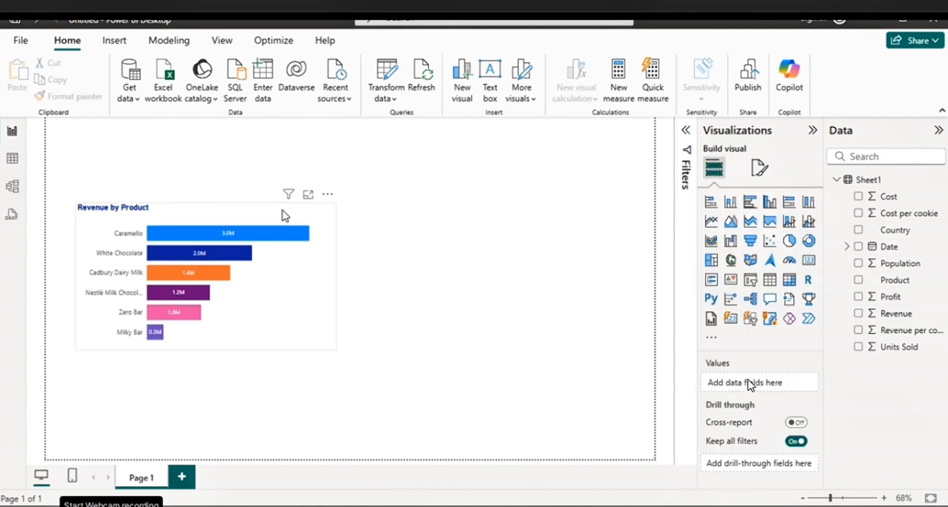
# Shrink the Revenue by Product chart in width and height so it takes up less of the page
pyautogui.click(285, 216)
pyautogui.moveTo(205, 349); pyautogui.dragTo(206, 331)
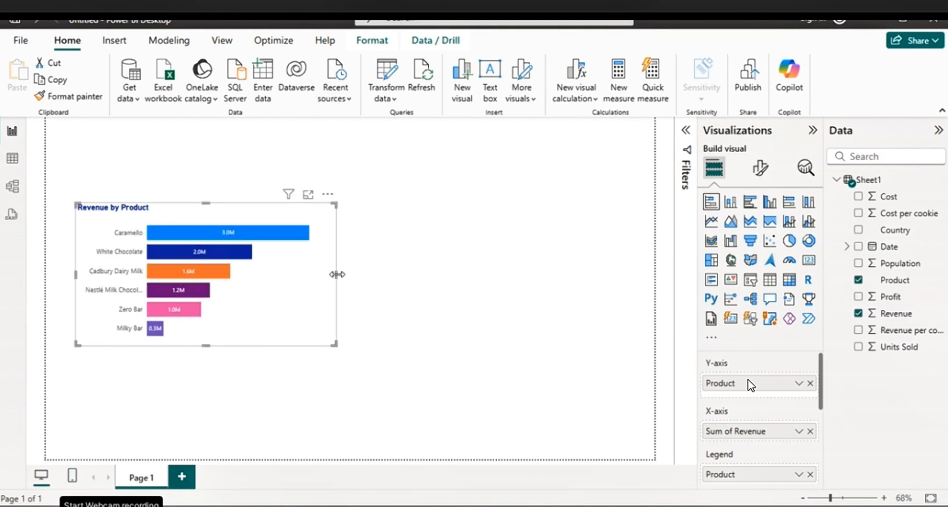
pyautogui.moveTo(337, 274); pyautogui.dragTo(257, 272)
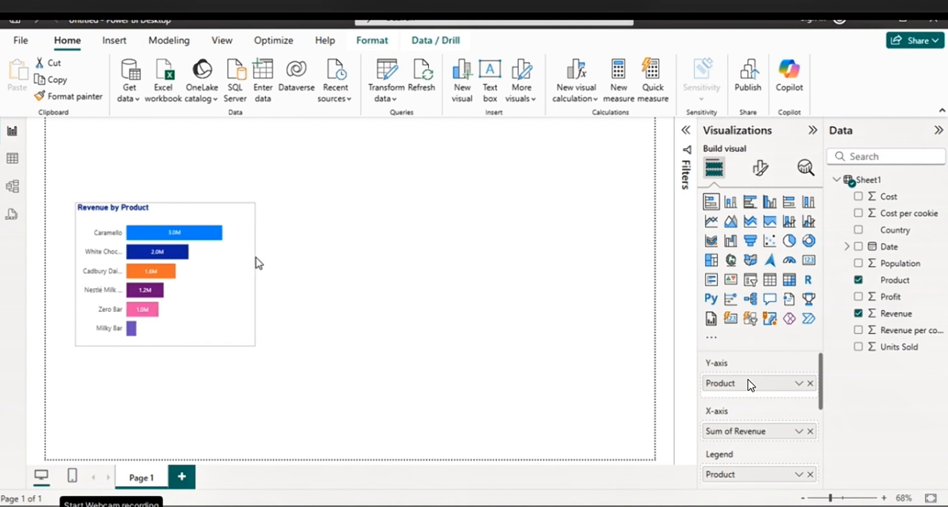
pyautogui.moveTo(171, 327); pyautogui.dragTo(173, 317)
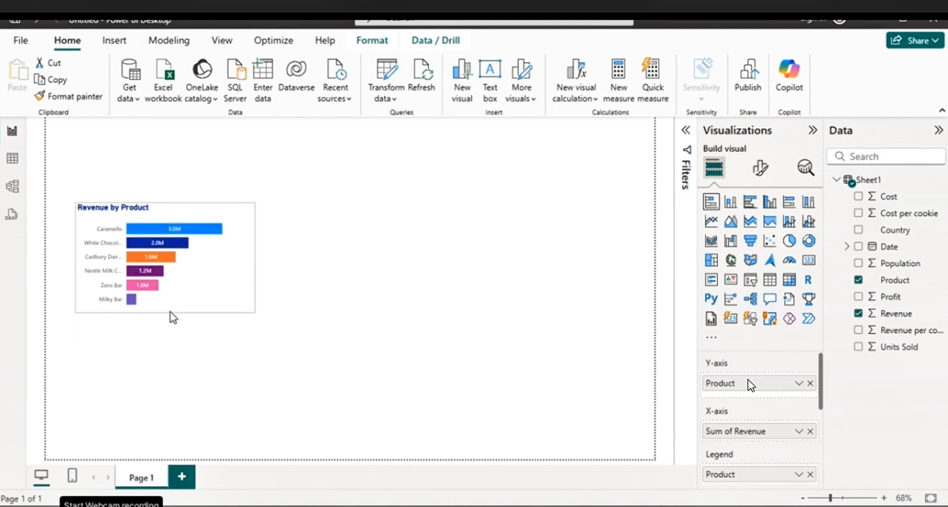
pyautogui.moveTo(254, 257); pyautogui.dragTo(298, 259)
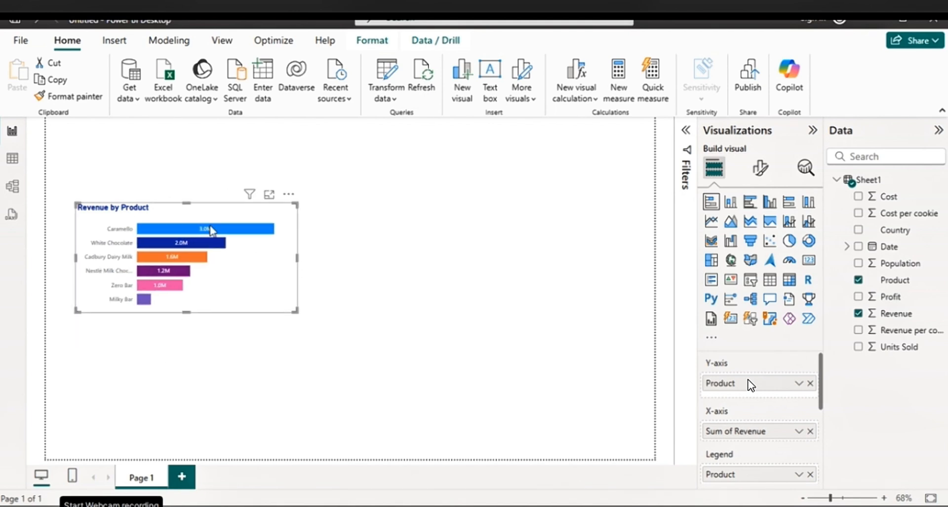
# Try switching off the chart's background and giving it a light grey colour, and restore the white background
pyautogui.click(760, 168)
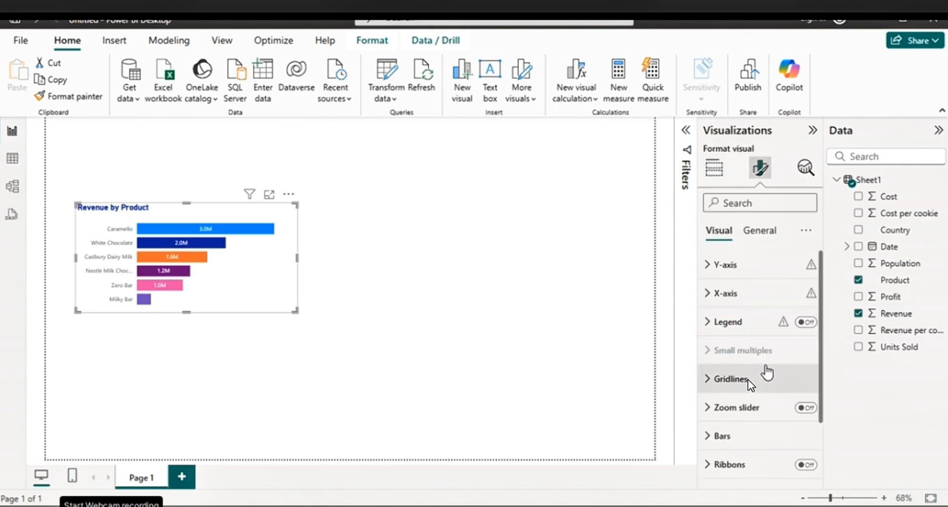
pyautogui.click(760, 232)
pyautogui.click(732, 323)
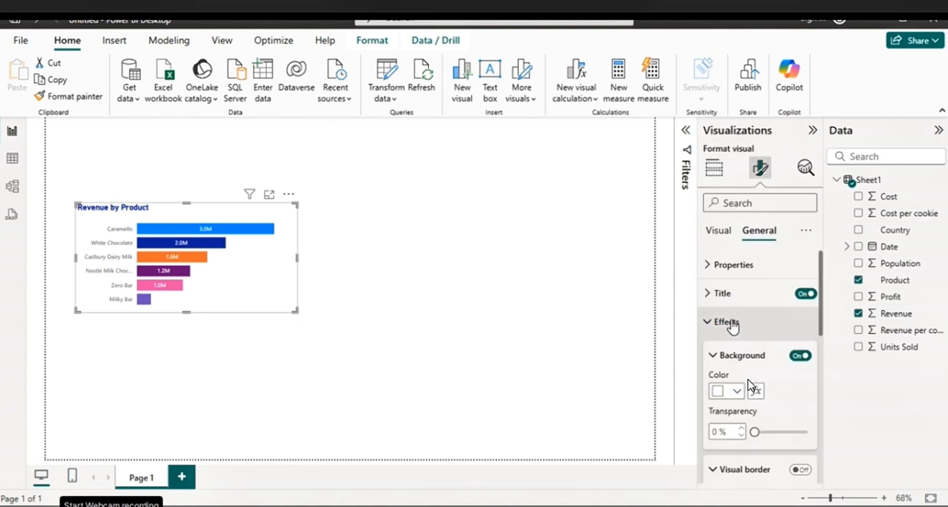
pyautogui.click(800, 356)
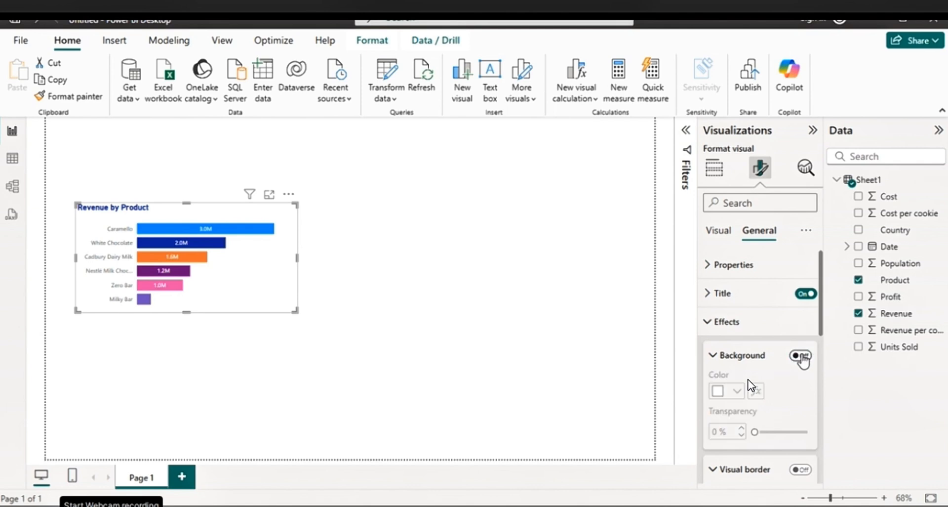
pyautogui.click(800, 355)
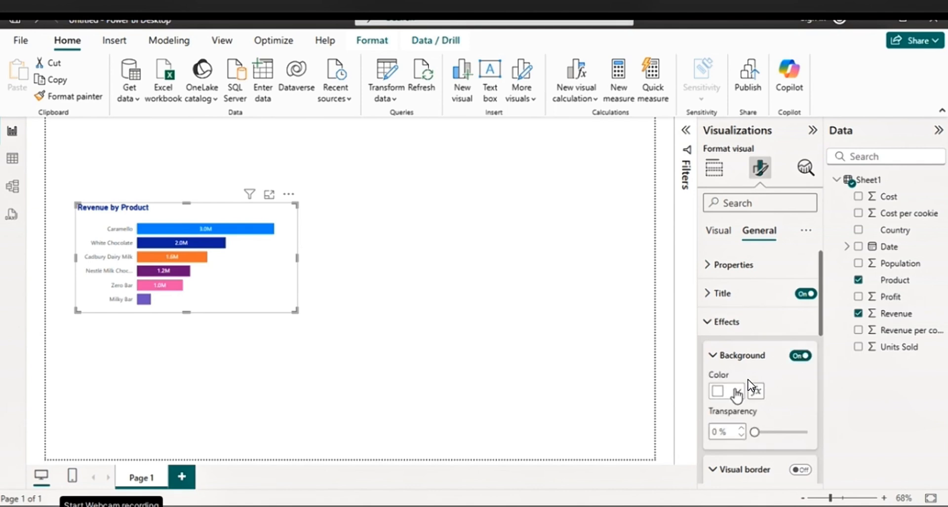
pyautogui.click(738, 392)
pyautogui.click(725, 207)
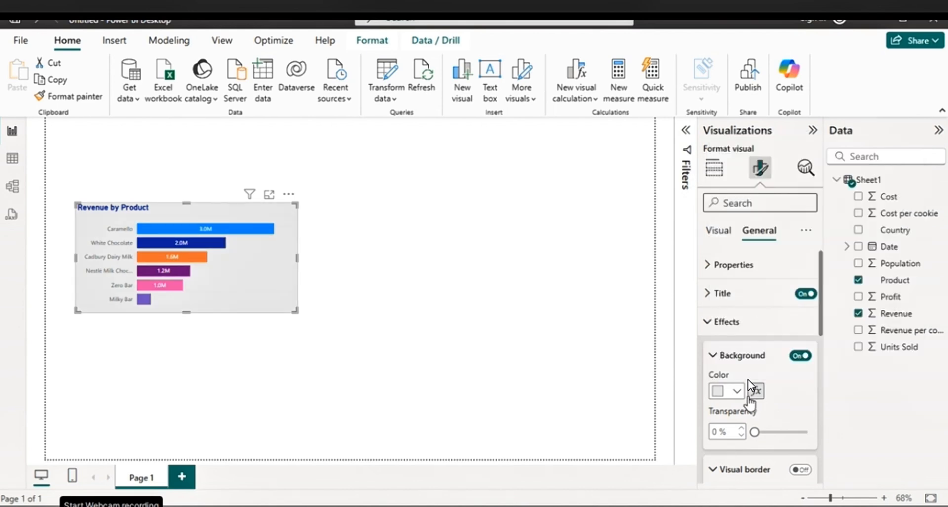
pyautogui.click(738, 393)
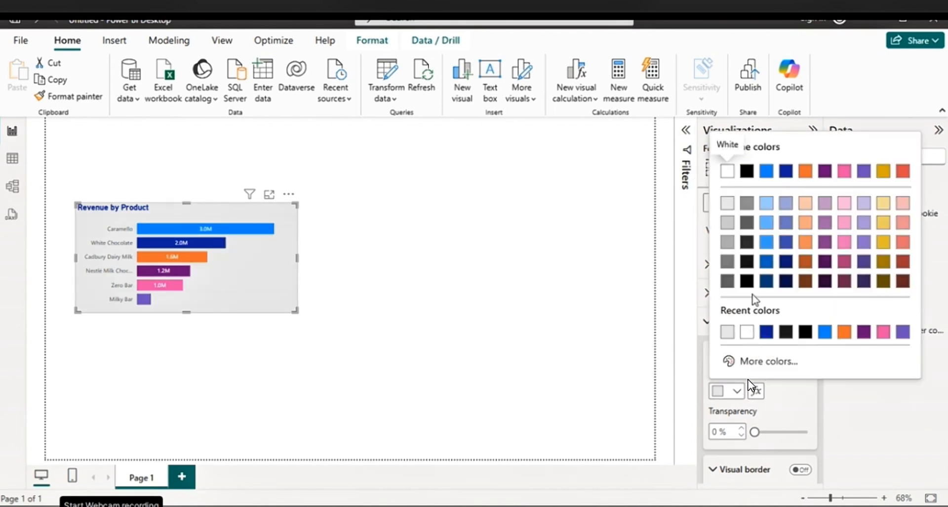
pyautogui.click(727, 171)
# Try a black visual border around the Revenue by Product chart and turn it back off
pyautogui.scroll(-4, 798, 402)
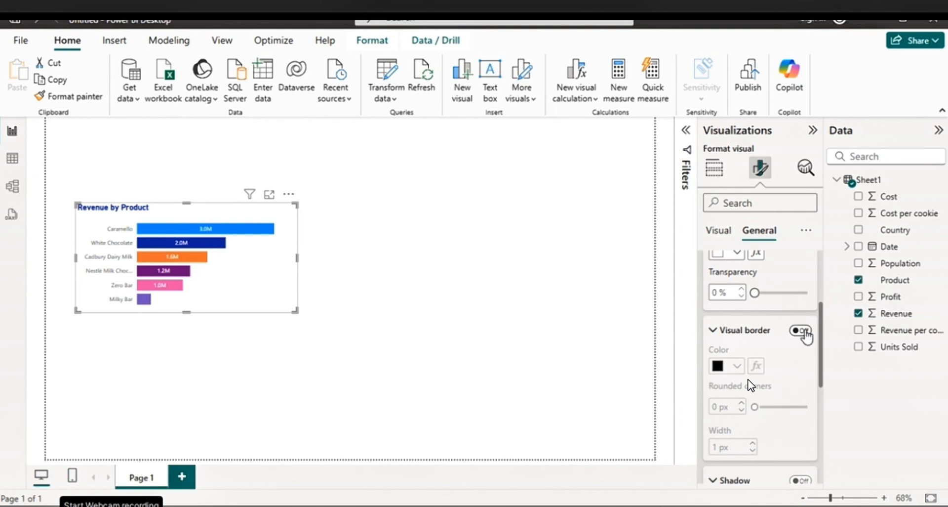
pyautogui.click(800, 330)
pyautogui.click(572, 286)
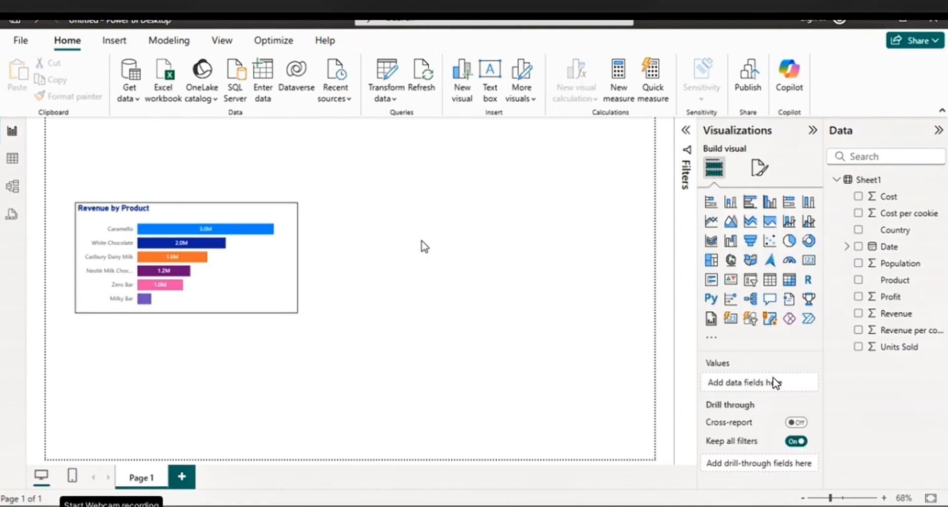
pyautogui.click(275, 265)
pyautogui.click(760, 169)
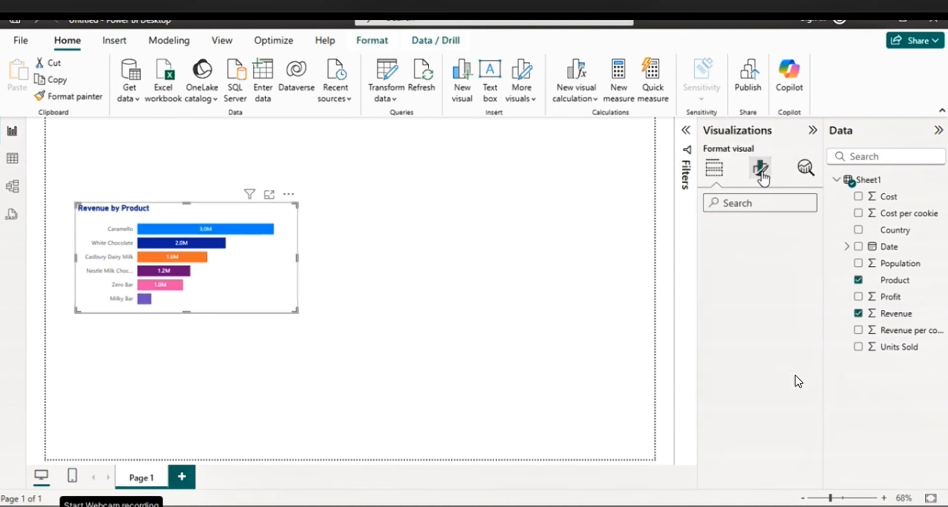
pyautogui.click(759, 231)
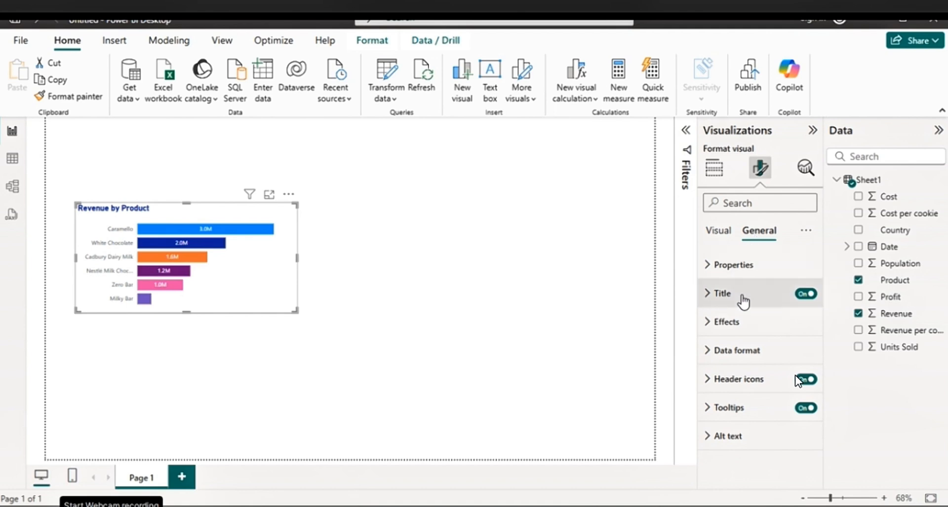
pyautogui.click(737, 322)
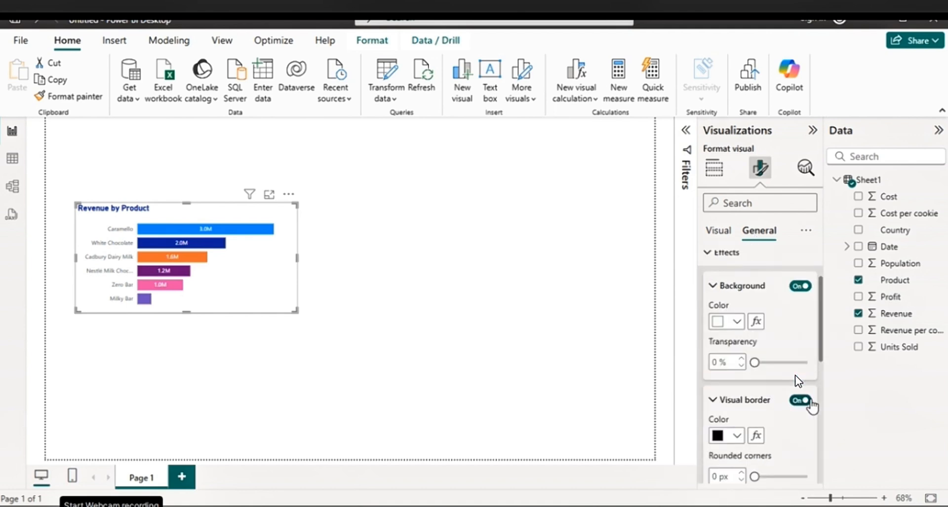
pyautogui.click(809, 401)
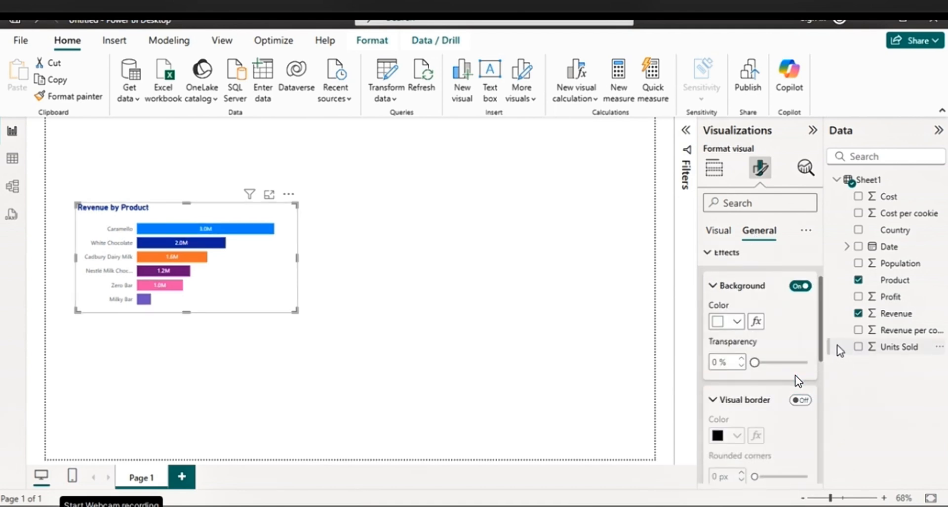
# Turn on the shadow effect for the Revenue by Product chart and move the chart slightly up and to the left
pyautogui.scroll(-4, 823, 356)
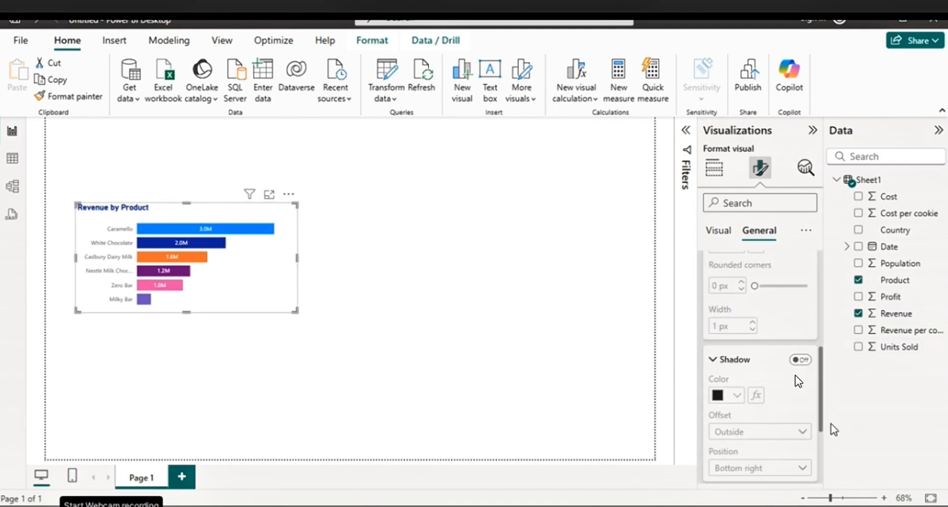
pyautogui.click(802, 350)
pyautogui.click(436, 224)
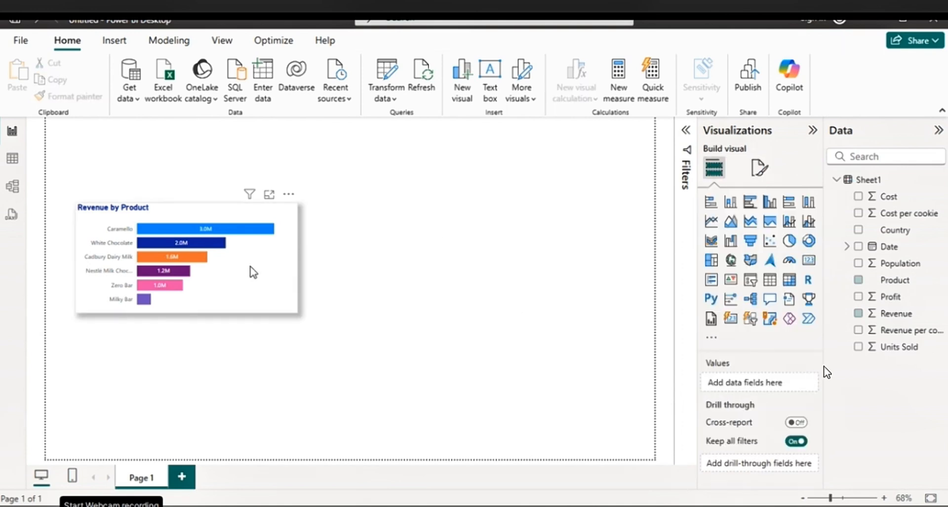
pyautogui.moveTo(250, 267); pyautogui.dragTo(233, 256)
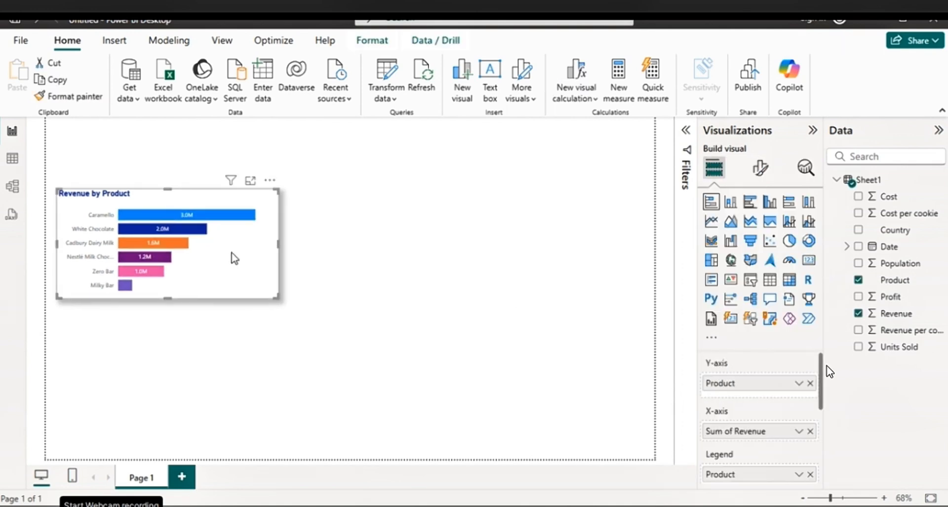
# Add a map visual to the empty area beside the Revenue by Product chart and make it taller and wider
pyautogui.click(76, 336)
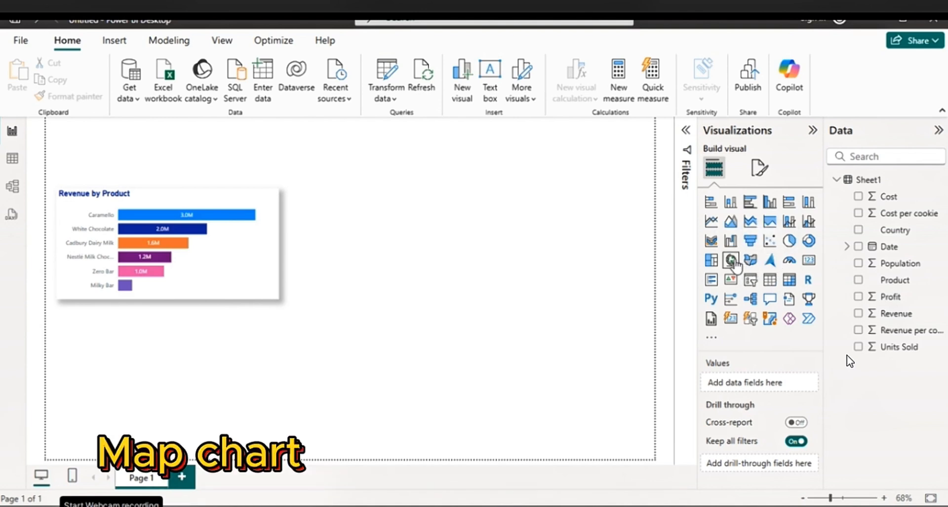
pyautogui.click(731, 260)
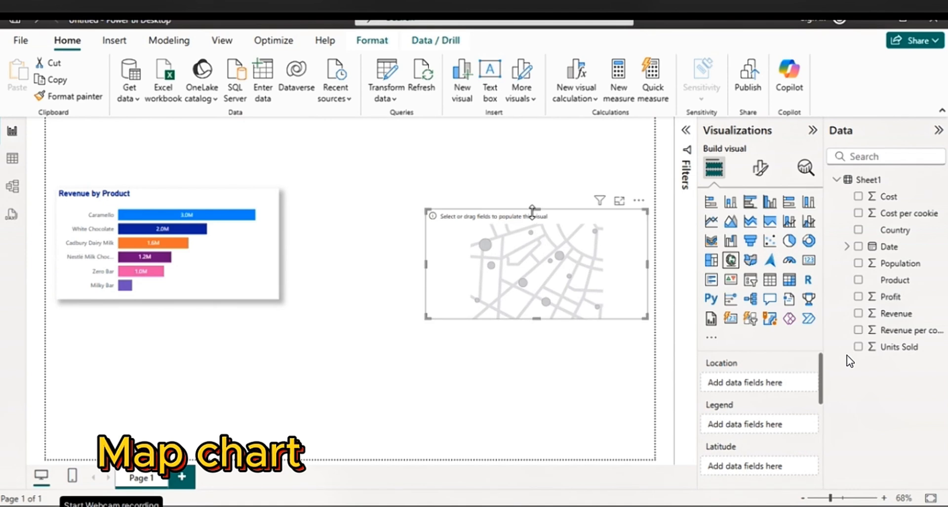
pyautogui.moveTo(537, 209); pyautogui.dragTo(537, 147)
pyautogui.moveTo(426, 229); pyautogui.dragTo(373, 232)
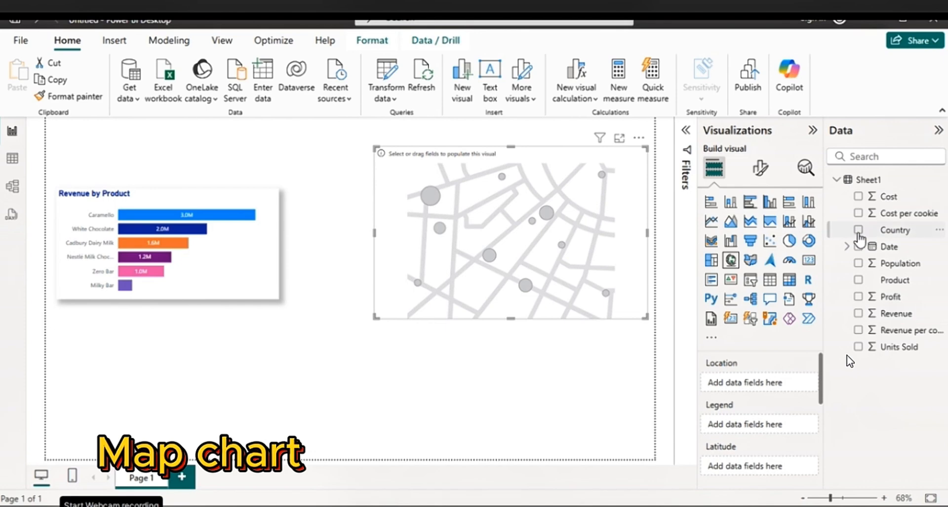
# Plot Revenue by Country on the map visual and widen it slightly
pyautogui.click(859, 230)
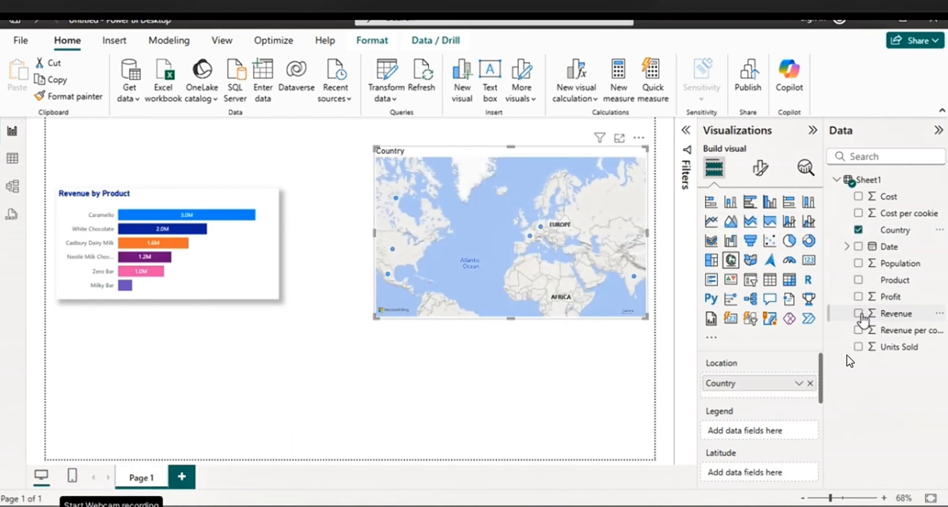
pyautogui.click(859, 313)
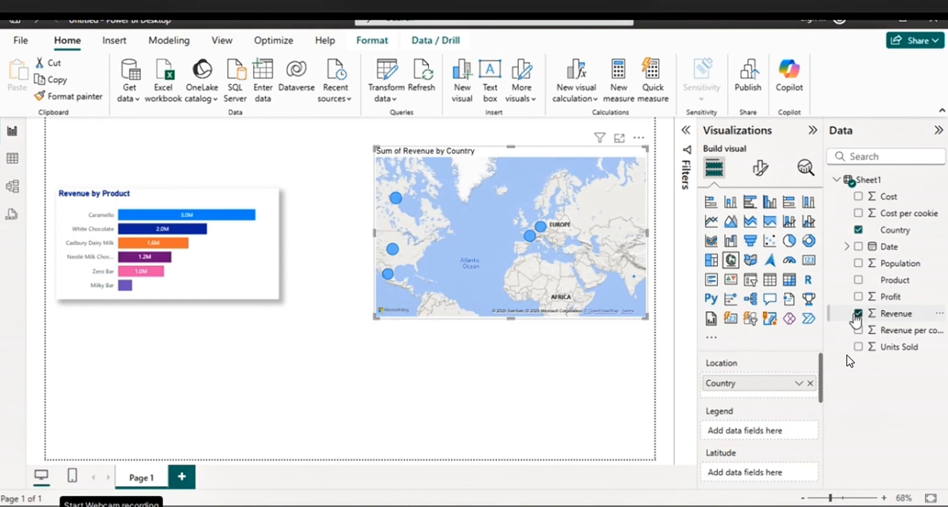
pyautogui.moveTo(374, 232); pyautogui.dragTo(370, 231)
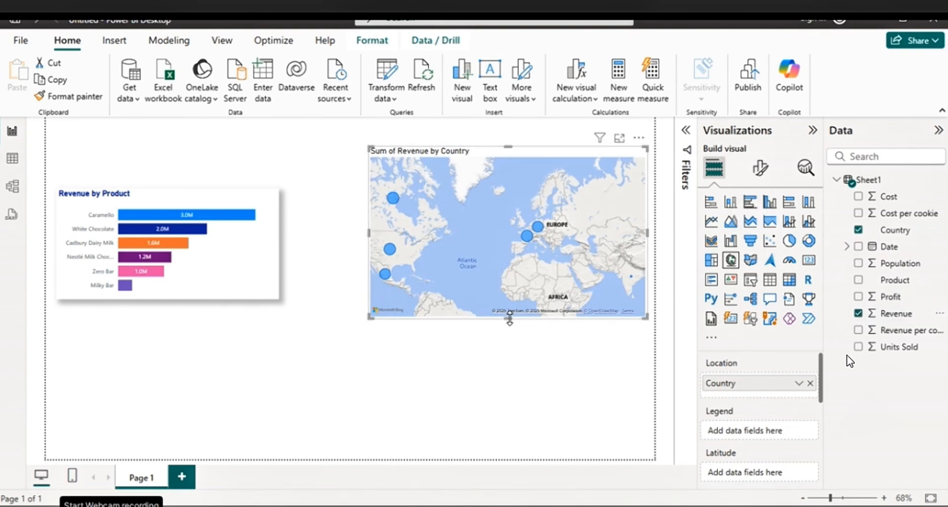
# Turn on category labels for the revenue map and set its bubble size to 7
pyautogui.click(761, 168)
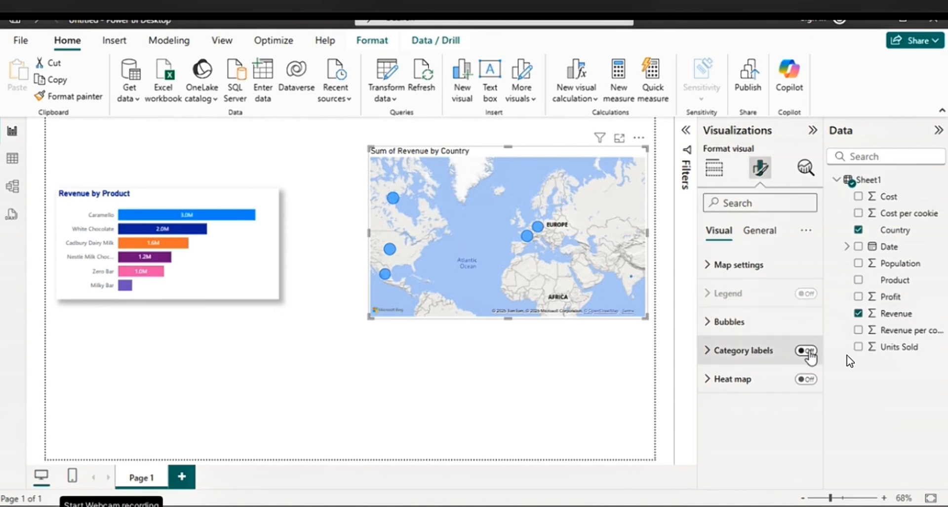
pyautogui.click(809, 355)
pyautogui.click(727, 322)
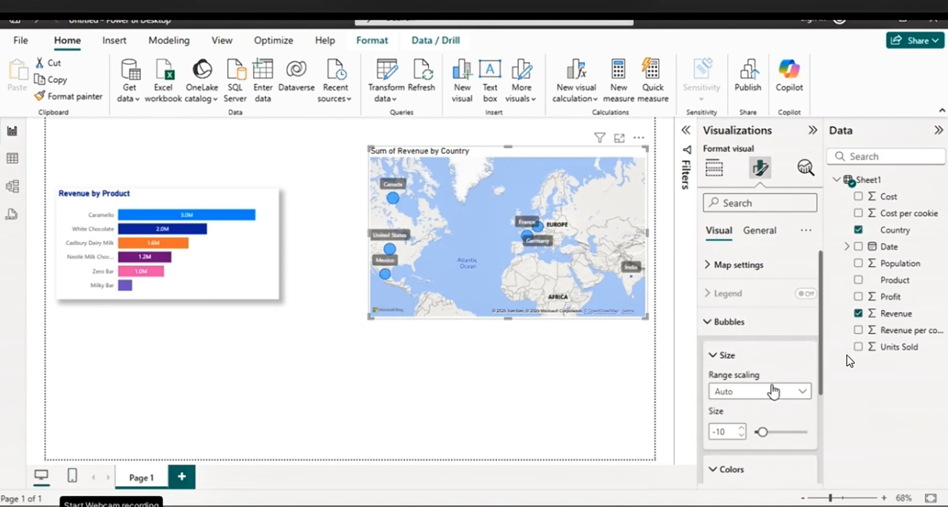
pyautogui.moveTo(763, 432); pyautogui.dragTo(771, 431)
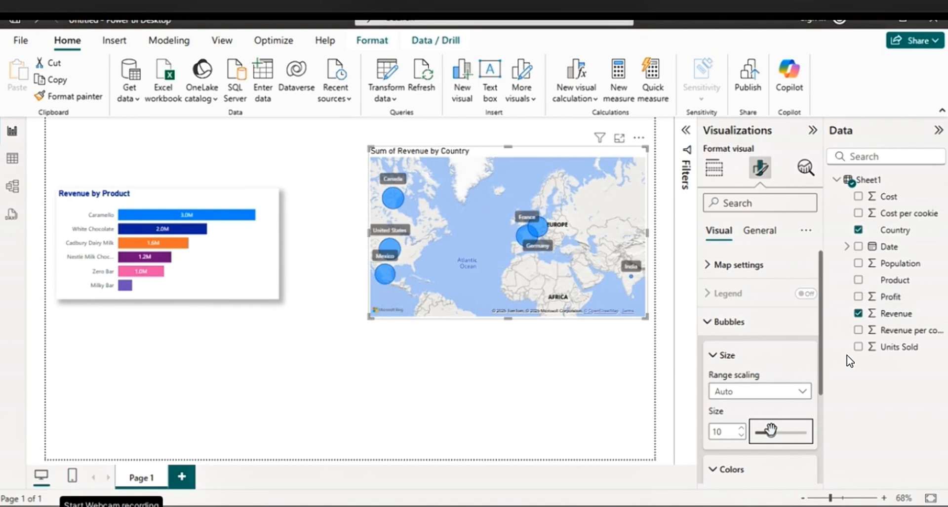
pyautogui.click(740, 429)
pyautogui.click(740, 429)
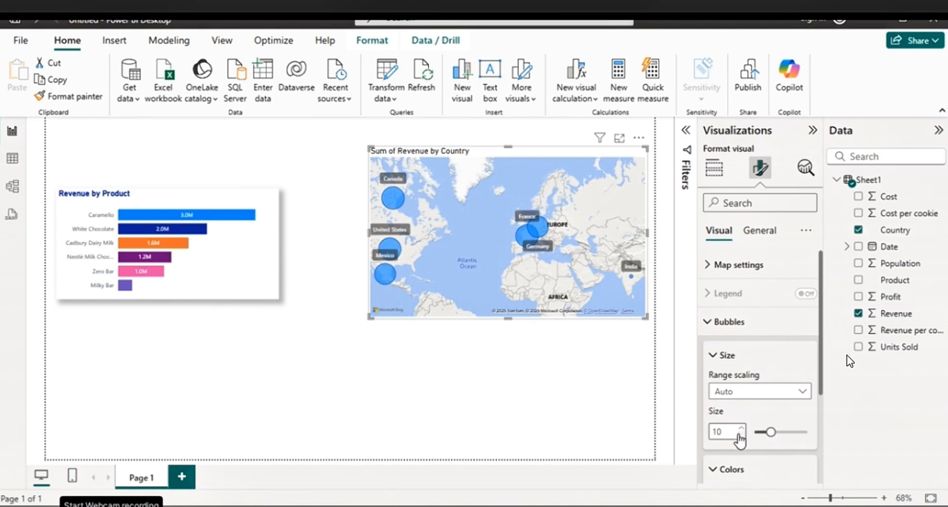
pyautogui.click(741, 437)
pyautogui.click(740, 437)
pyautogui.click(740, 437)
pyautogui.click(740, 437)
pyautogui.click(740, 437)
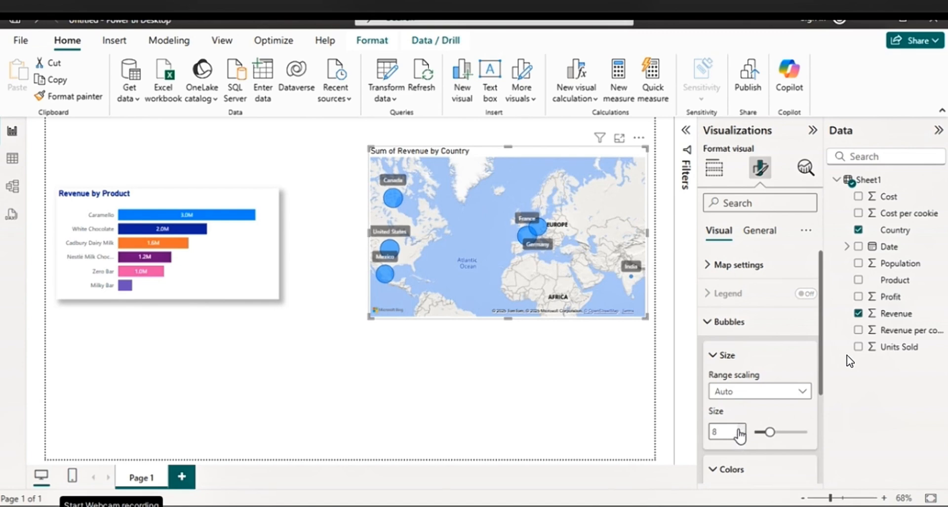
pyautogui.moveTo(768, 430); pyautogui.dragTo(770, 432)
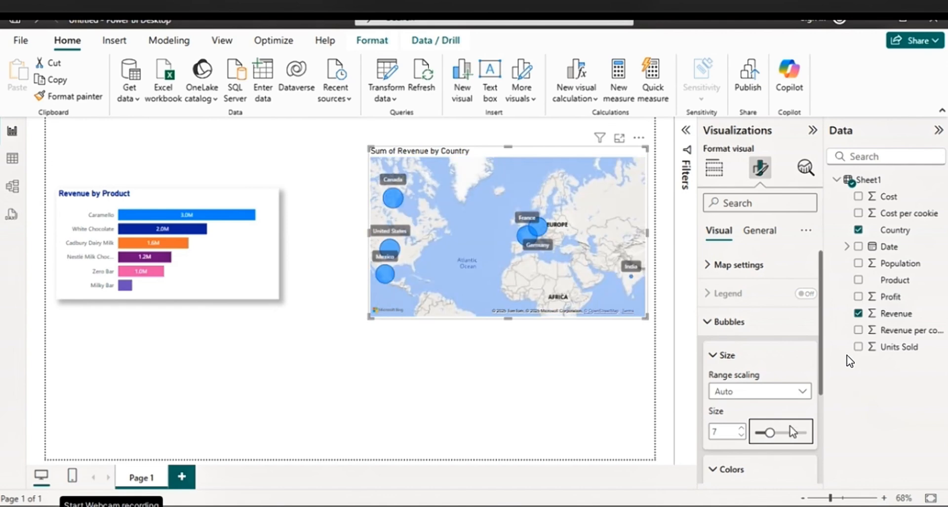
pyautogui.click(610, 350)
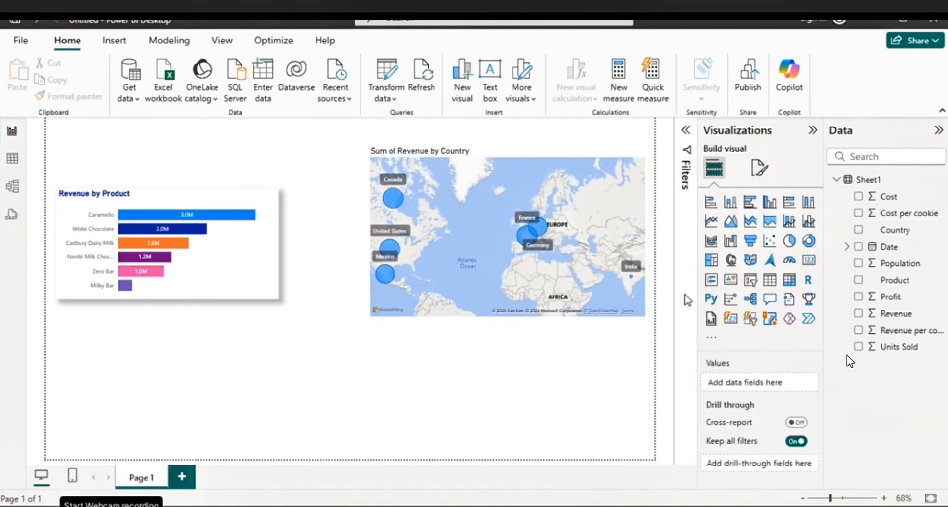
# Try the Aerial, Dark, Light and Grayscale styles on the revenue map and return it to the Road style
pyautogui.click(521, 164)
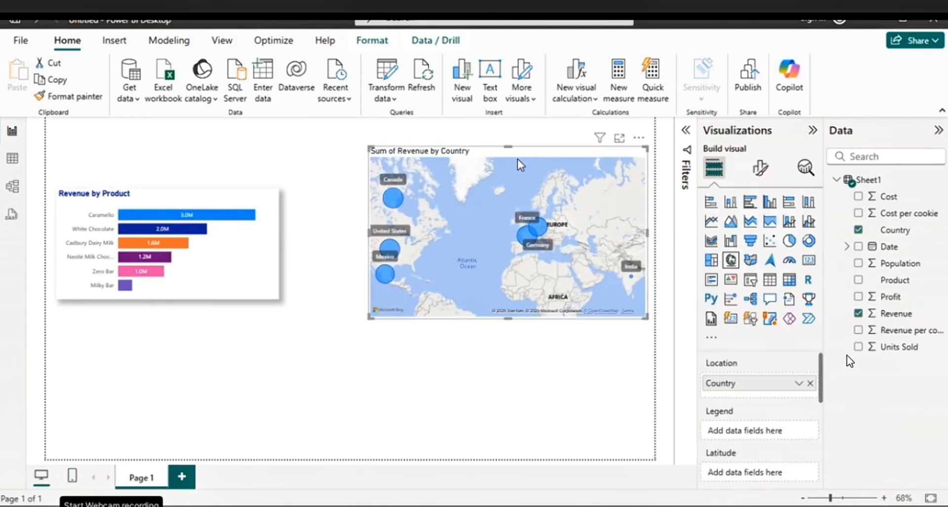
pyautogui.click(761, 169)
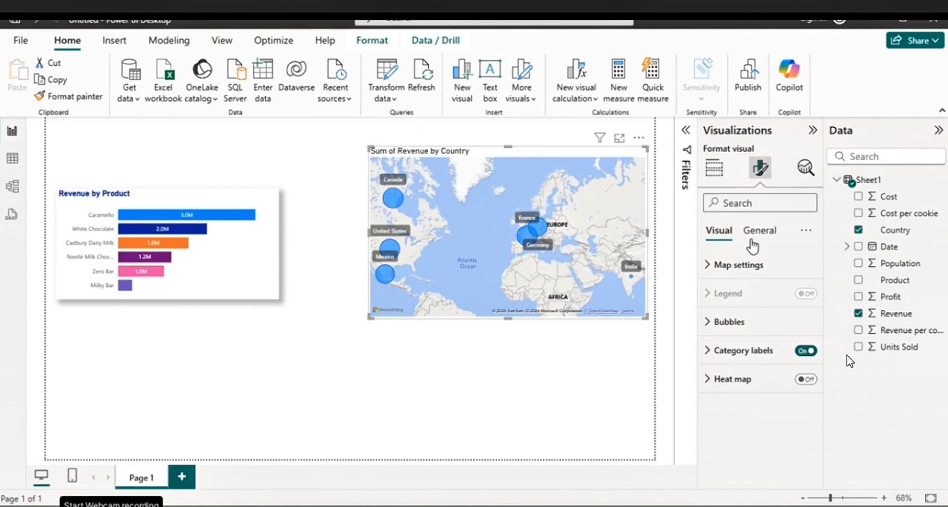
pyautogui.click(739, 269)
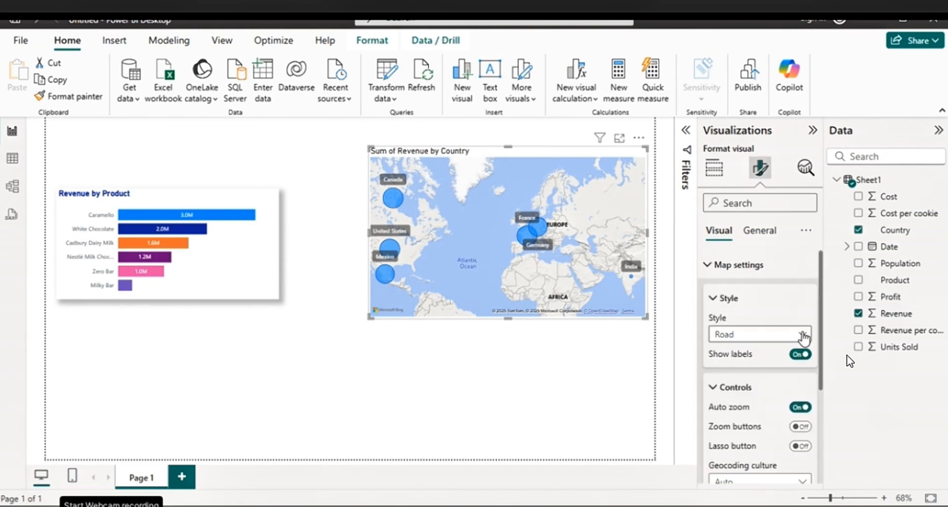
pyautogui.click(803, 334)
pyautogui.click(746, 349)
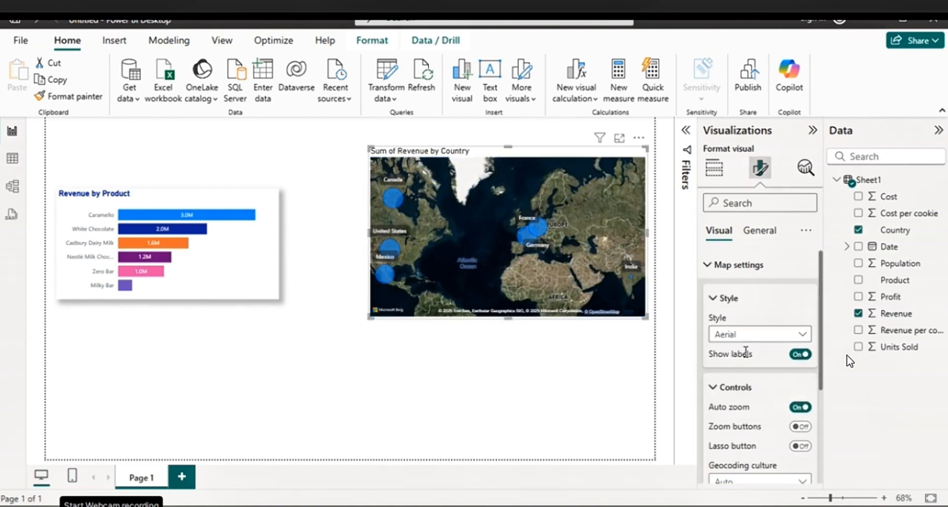
pyautogui.click(804, 335)
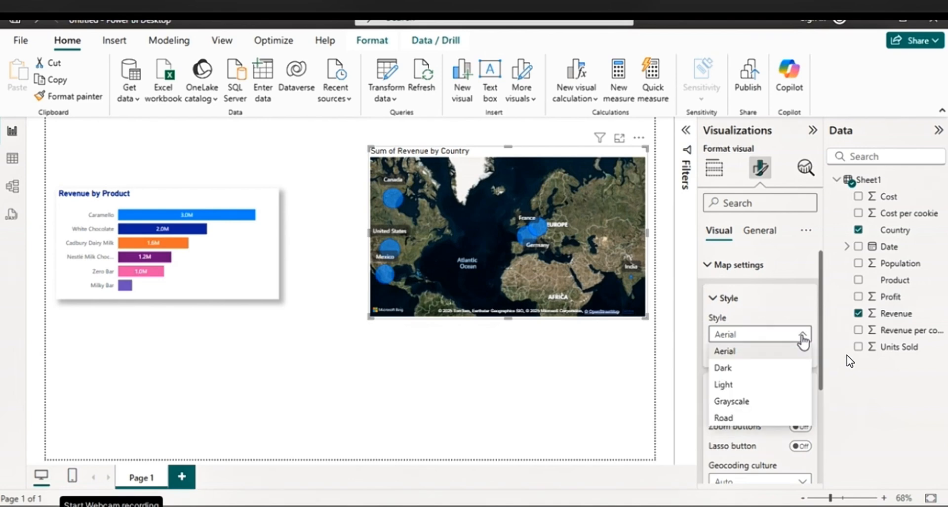
pyautogui.click(756, 368)
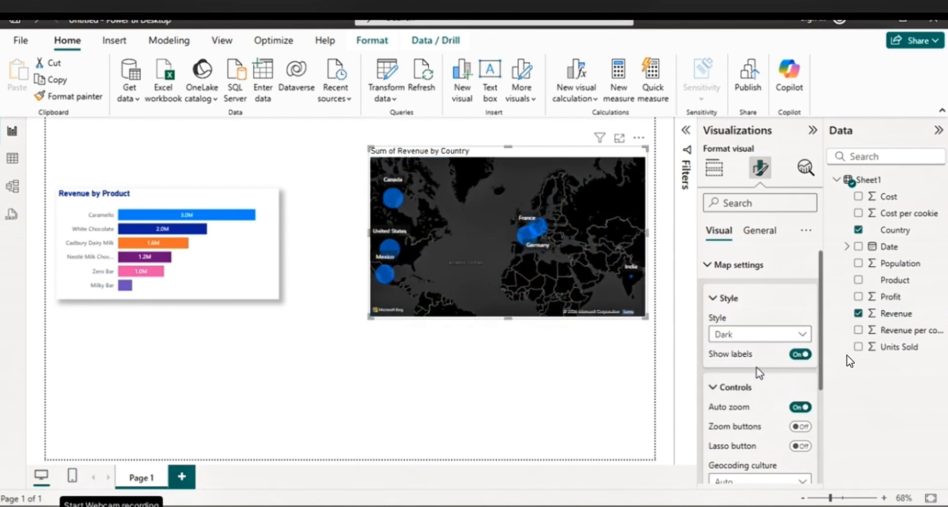
pyautogui.click(803, 335)
pyautogui.click(747, 387)
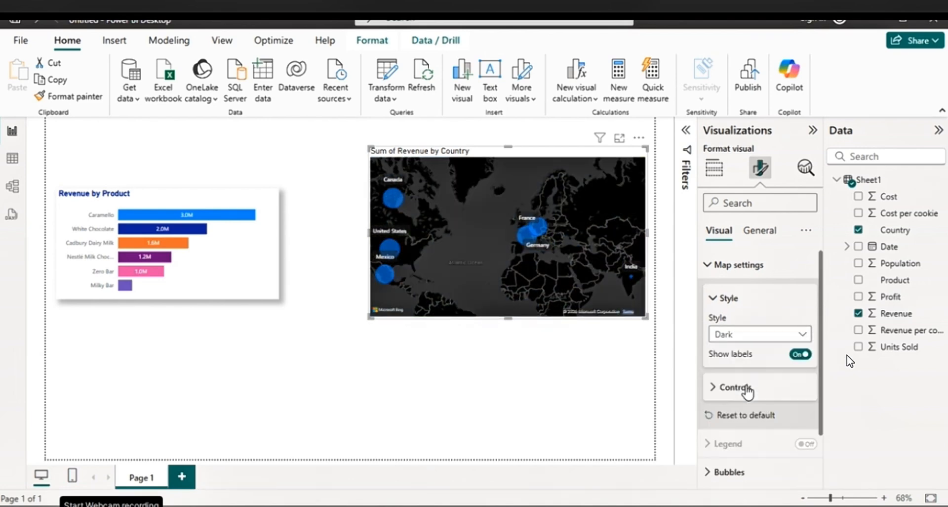
pyautogui.click(802, 334)
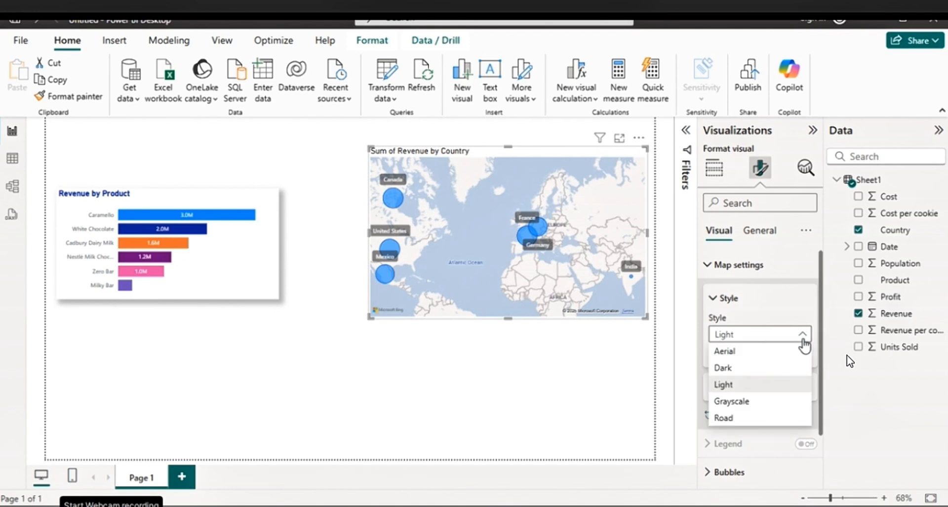
pyautogui.click(748, 402)
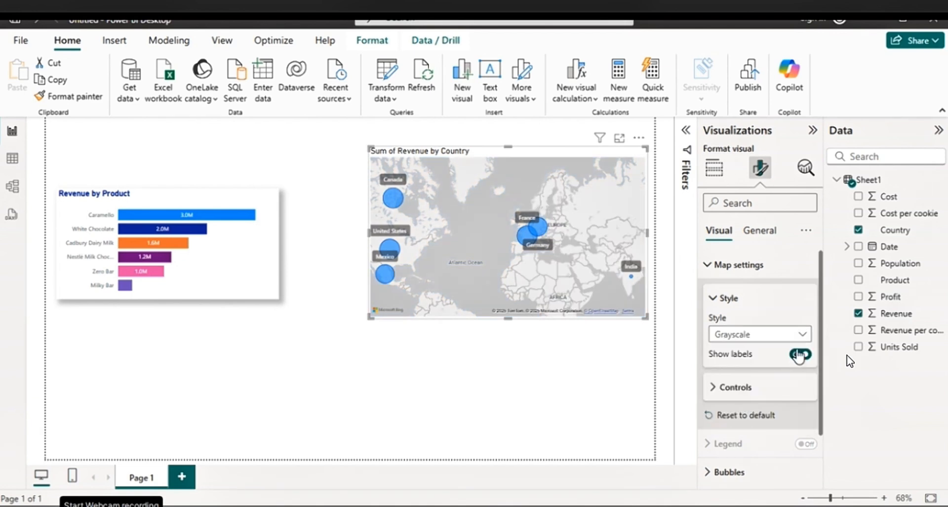
pyautogui.click(801, 335)
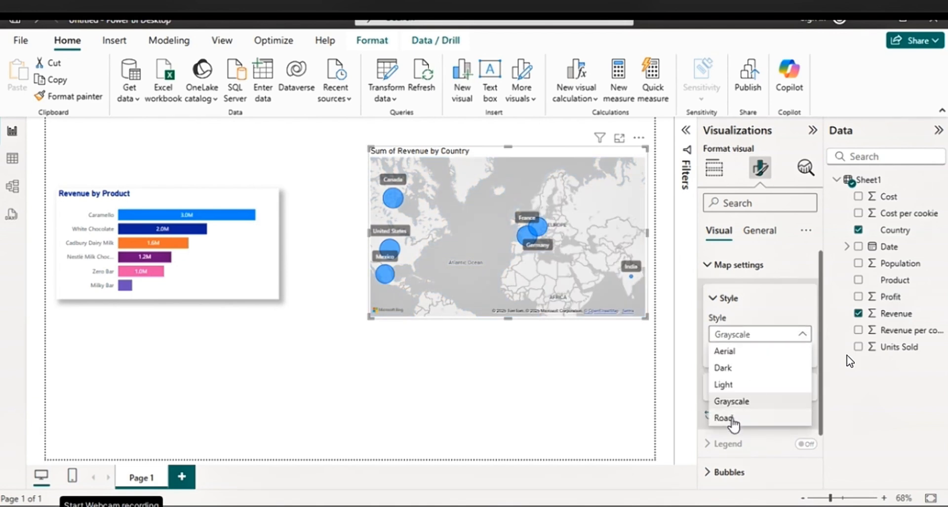
pyautogui.click(734, 418)
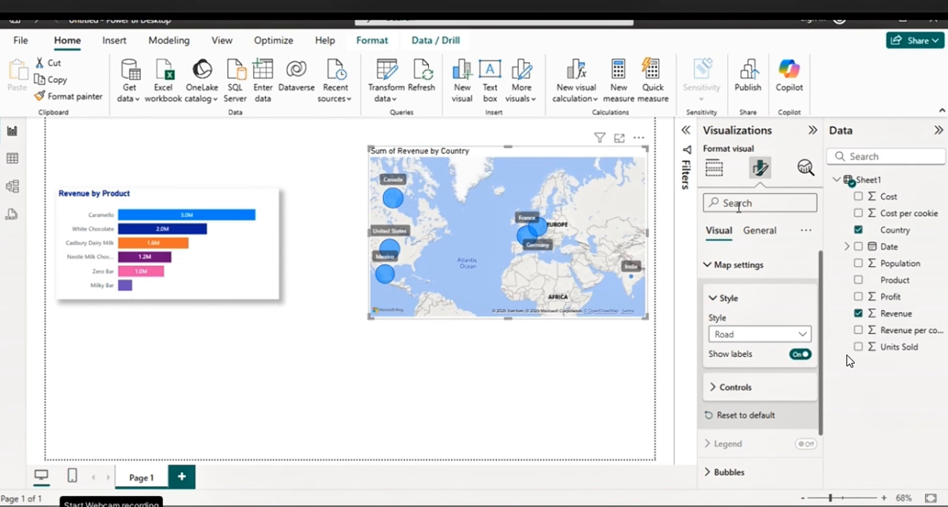
# Shorten the map's title text to "Revenue by Country"
pyautogui.click(762, 234)
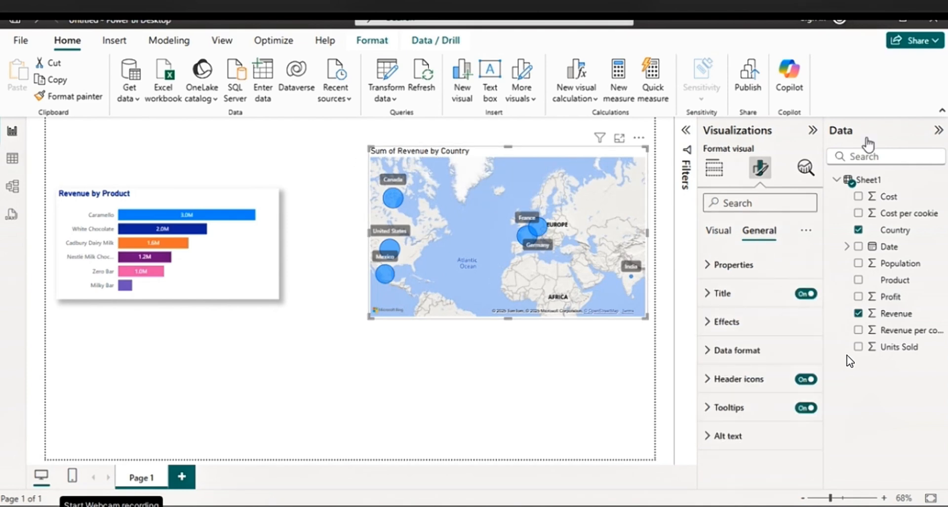
pyautogui.click(740, 298)
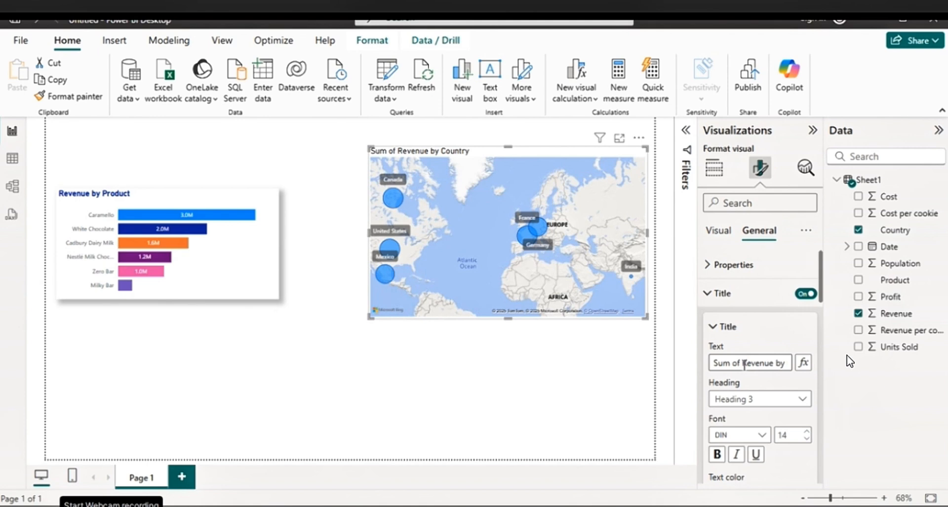
pyautogui.click(744, 364)
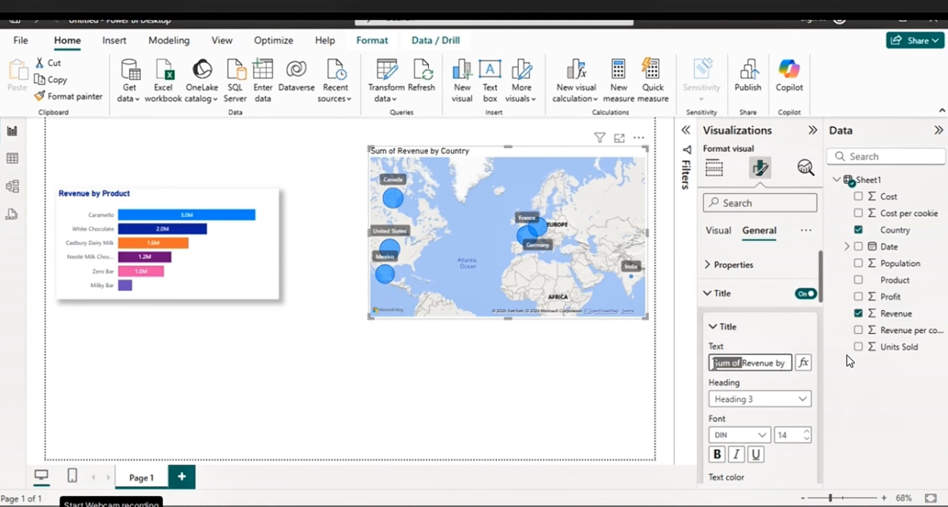
pyautogui.press('BackSpace')
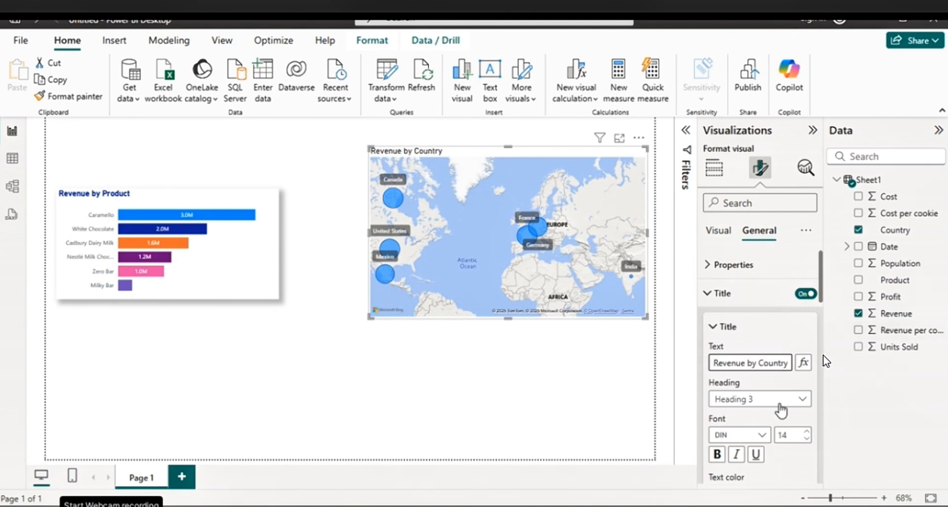
# Make the Revenue by Country title dark blue and bold, and move the map slightly down the page
pyautogui.scroll(-2, 753, 423)
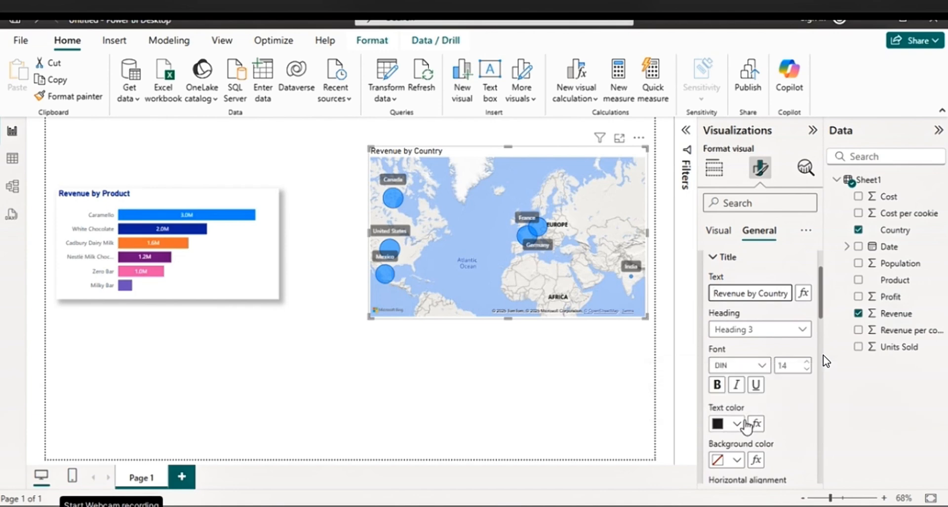
pyautogui.click(737, 424)
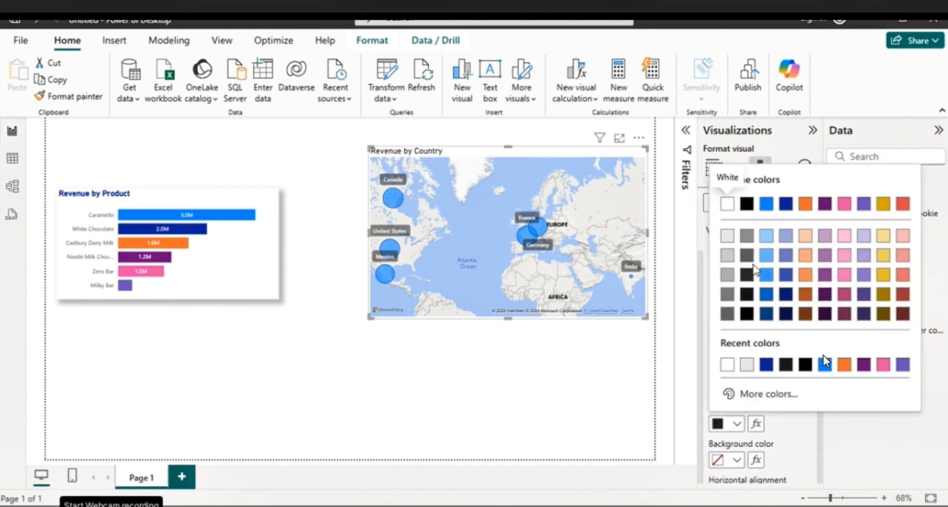
pyautogui.click(785, 207)
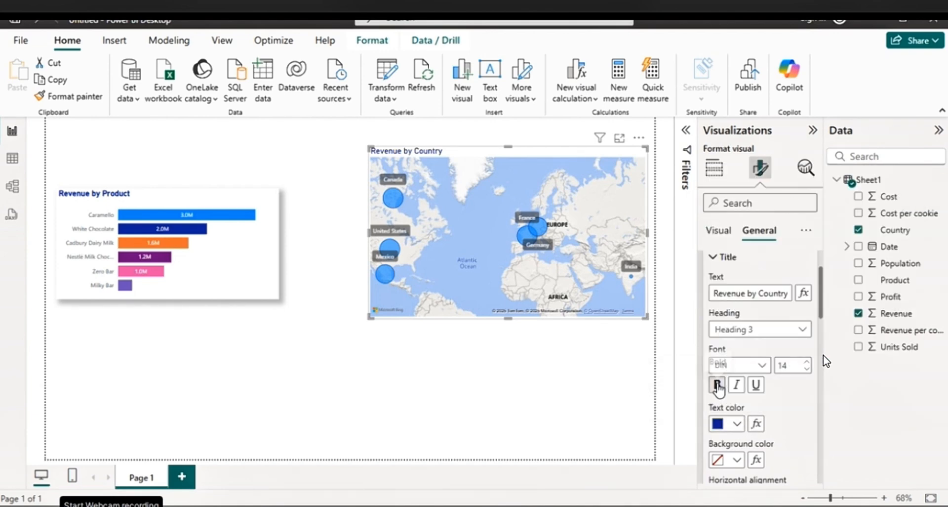
pyautogui.click(717, 384)
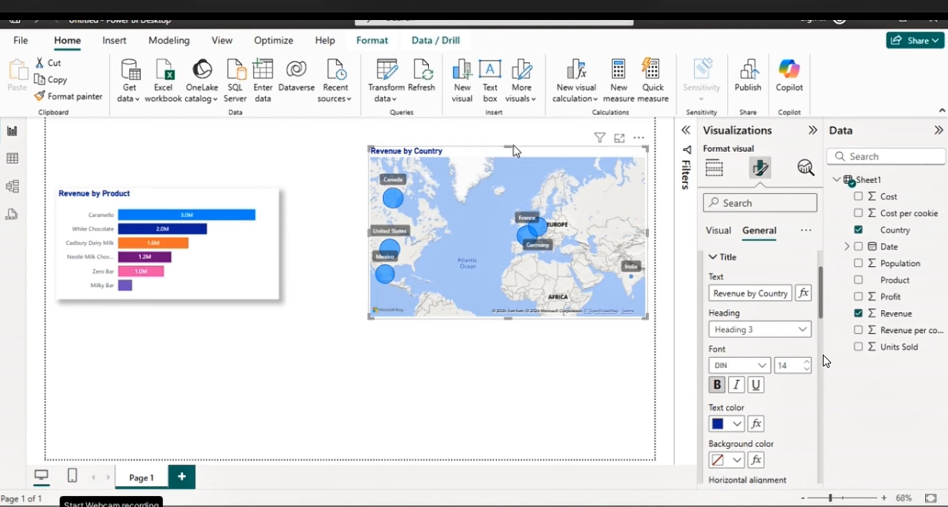
pyautogui.moveTo(514, 150); pyautogui.dragTo(519, 170)
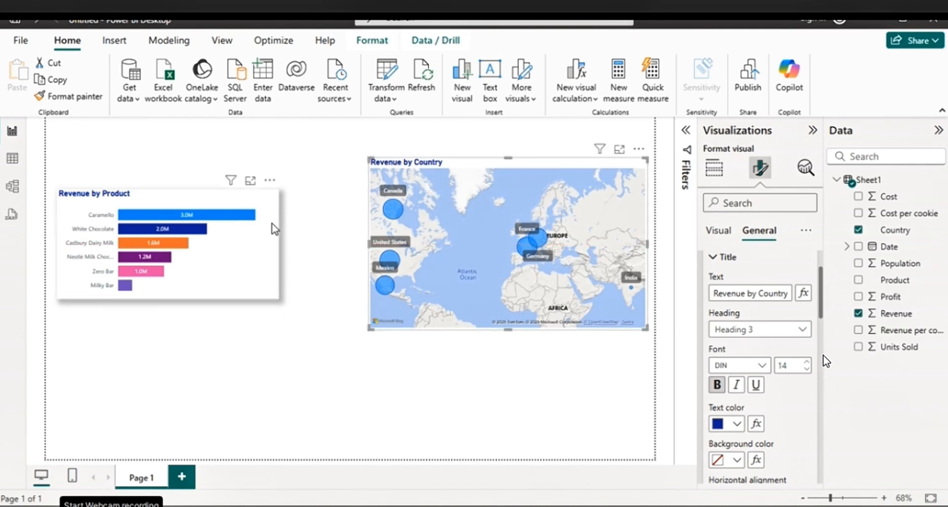
# Try pie, column, clustered and 100% stacked chart types on the Revenue by Product visual and return it to a stacked bar chart
pyautogui.click(273, 232)
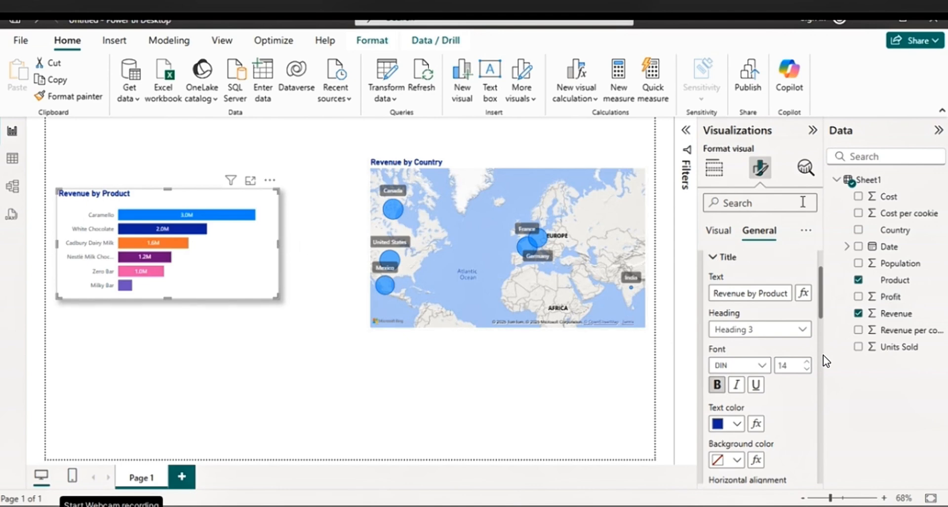
pyautogui.click(720, 177)
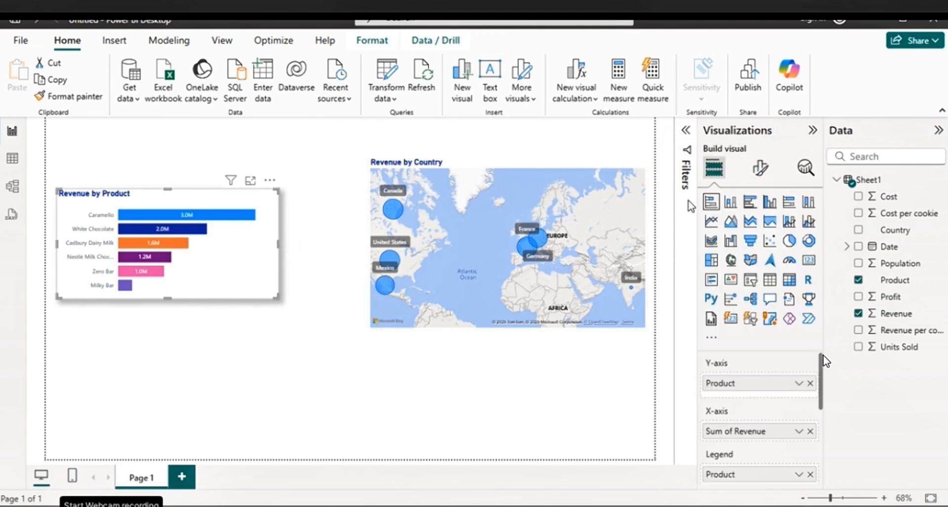
pyautogui.click(790, 247)
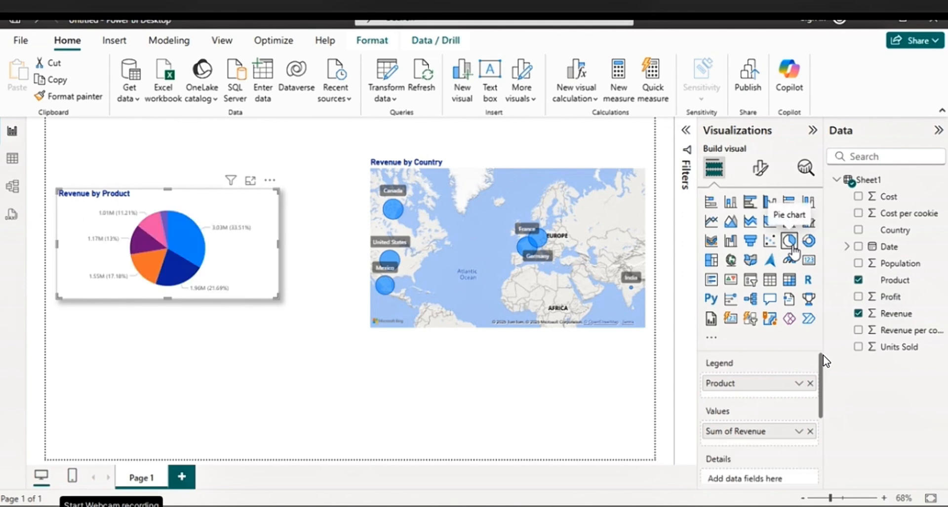
pyautogui.moveTo(232, 217)
pyautogui.mouseDown()
pyautogui.moveTo(235, 235)
pyautogui.moveTo(231, 218)
pyautogui.mouseUp()
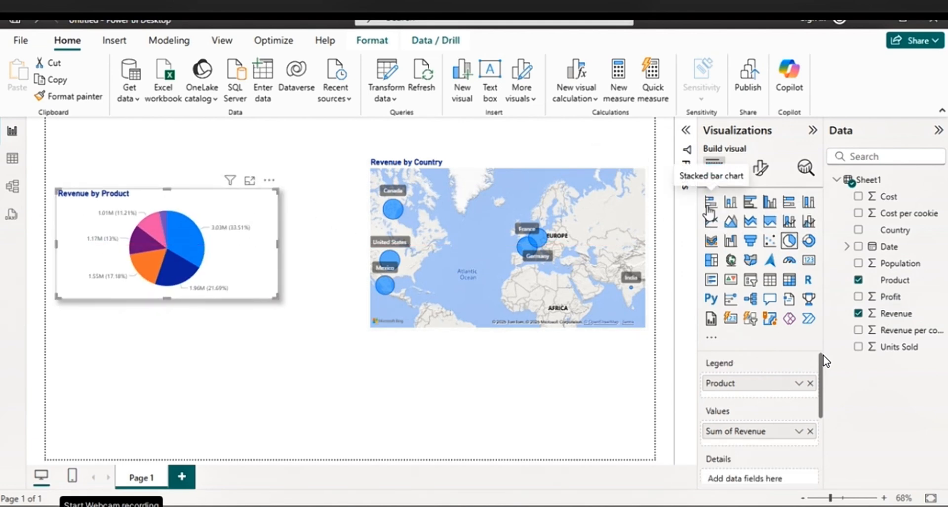
pyautogui.click(711, 202)
pyautogui.click(731, 201)
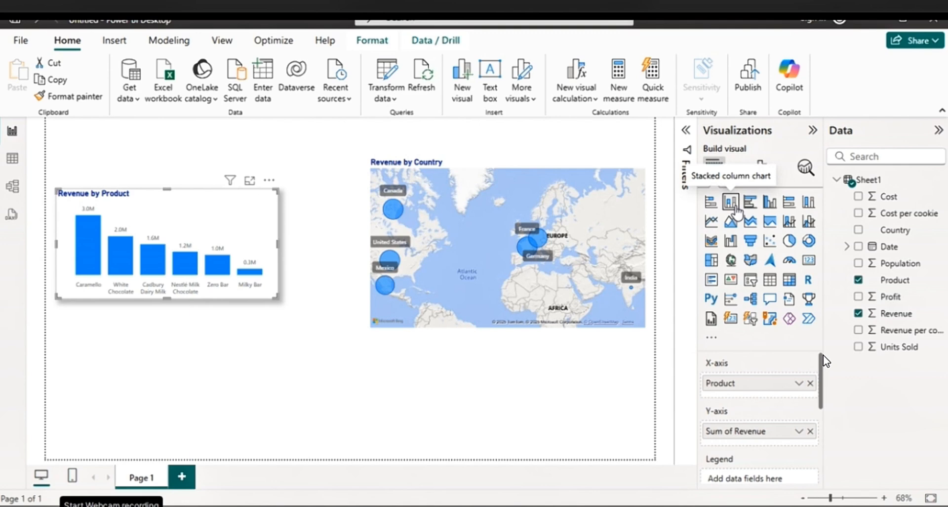
pyautogui.click(750, 205)
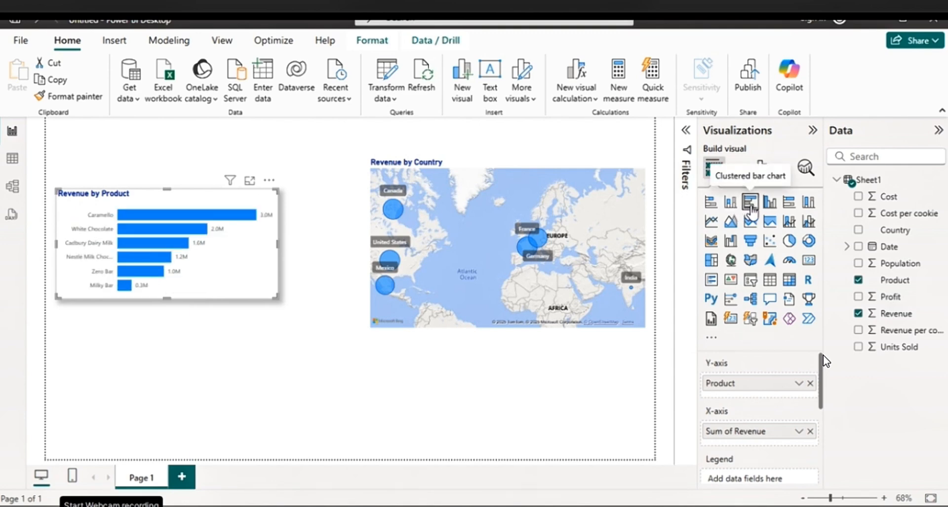
pyautogui.click(789, 207)
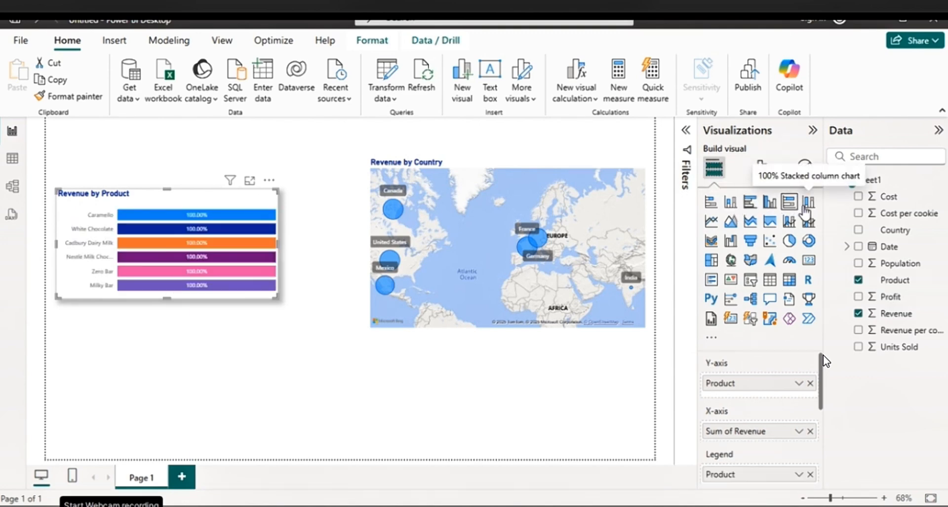
pyautogui.click(808, 202)
pyautogui.click(711, 205)
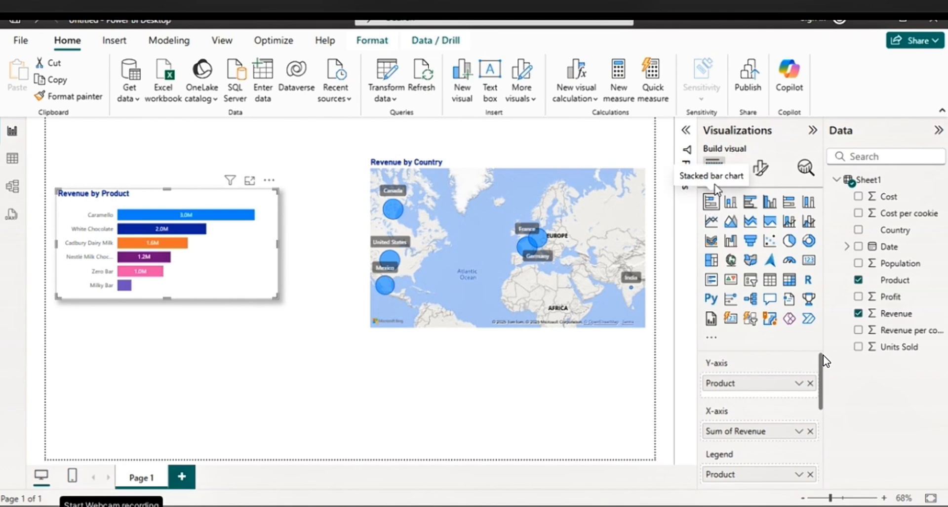
# Add a new pie chart, place it below the Revenue by Product chart and make it slightly taller
pyautogui.click(110, 349)
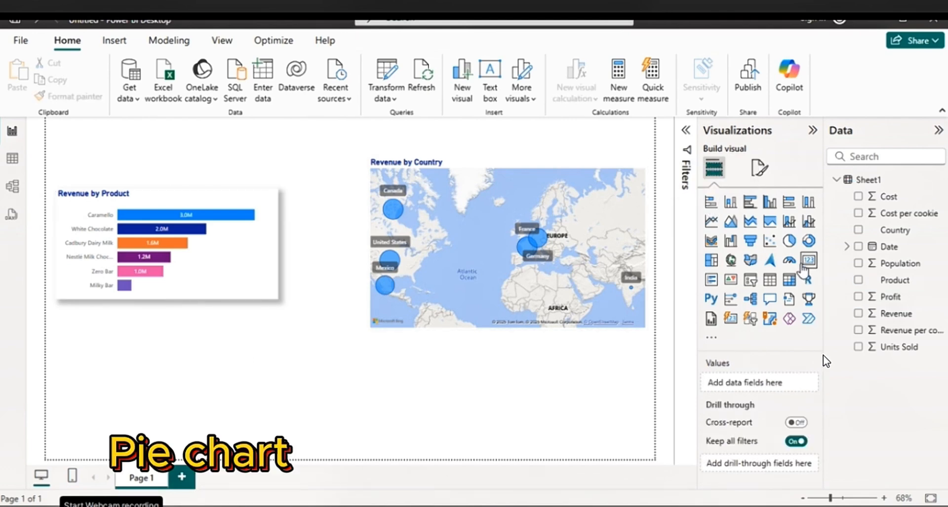
pyautogui.click(789, 241)
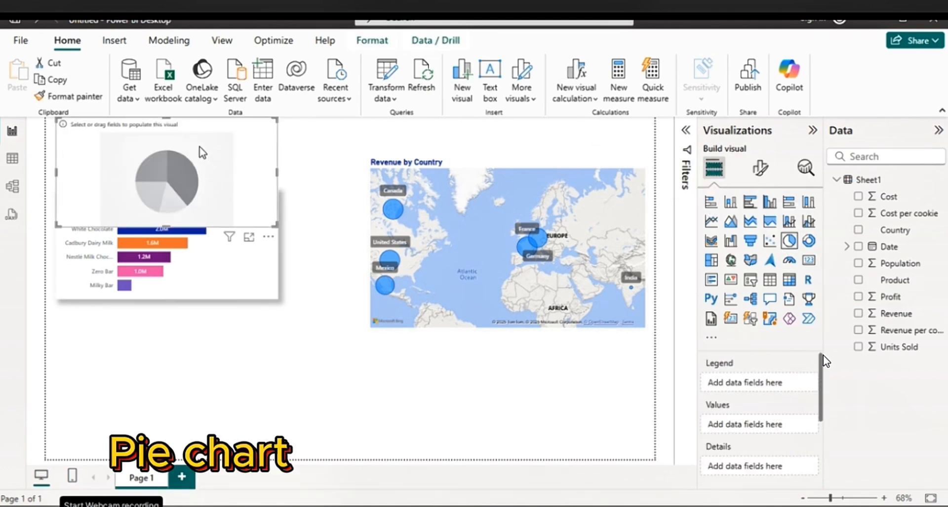
pyautogui.moveTo(225, 131); pyautogui.dragTo(229, 332)
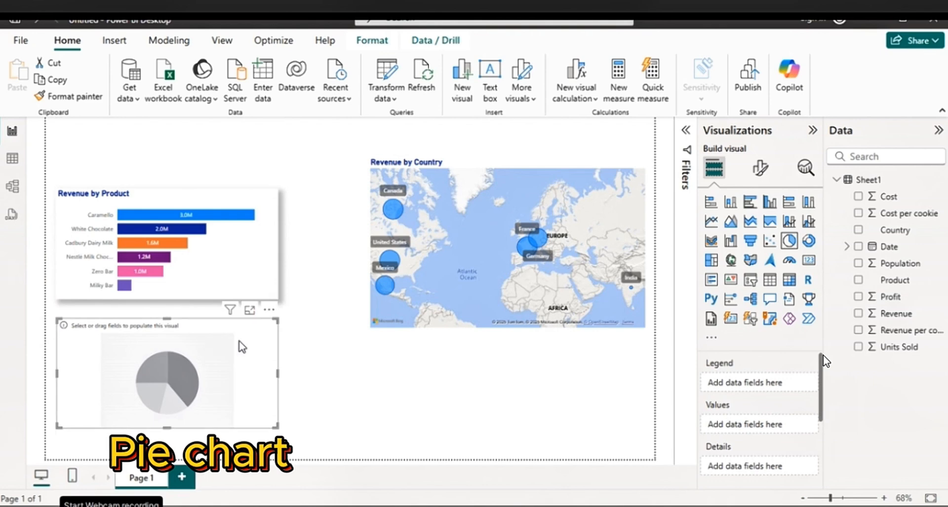
pyautogui.moveTo(165, 424); pyautogui.dragTo(165, 446)
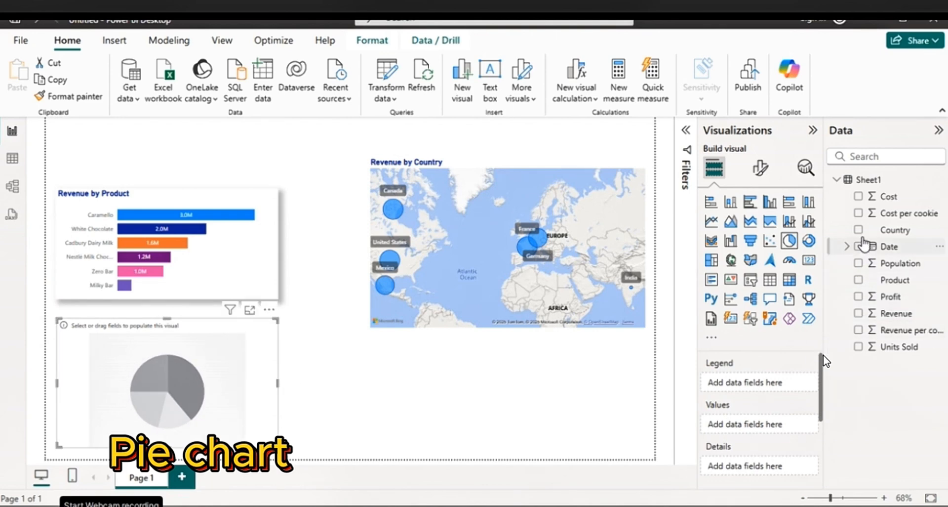
# Populate the pie chart with Country as legend and Units Sold as values, trying the donut type before returning to pie
pyautogui.click(859, 234)
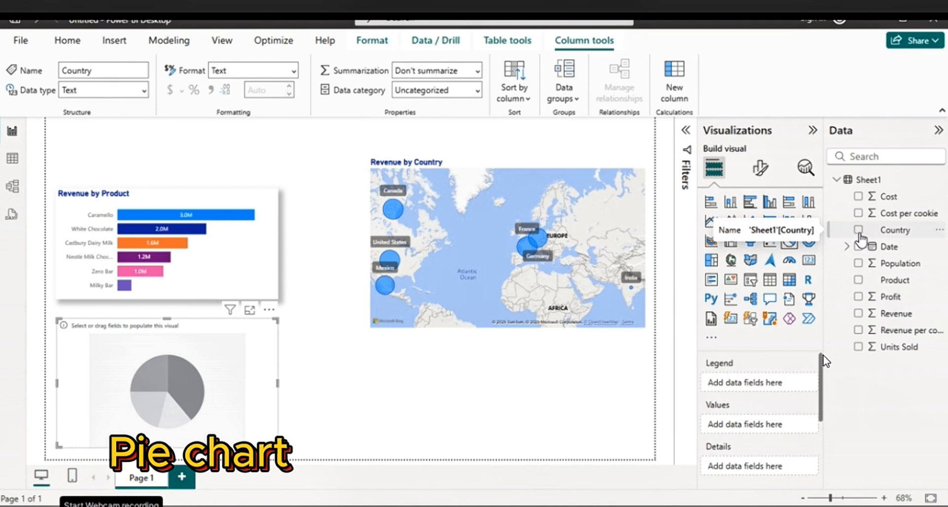
pyautogui.click(858, 231)
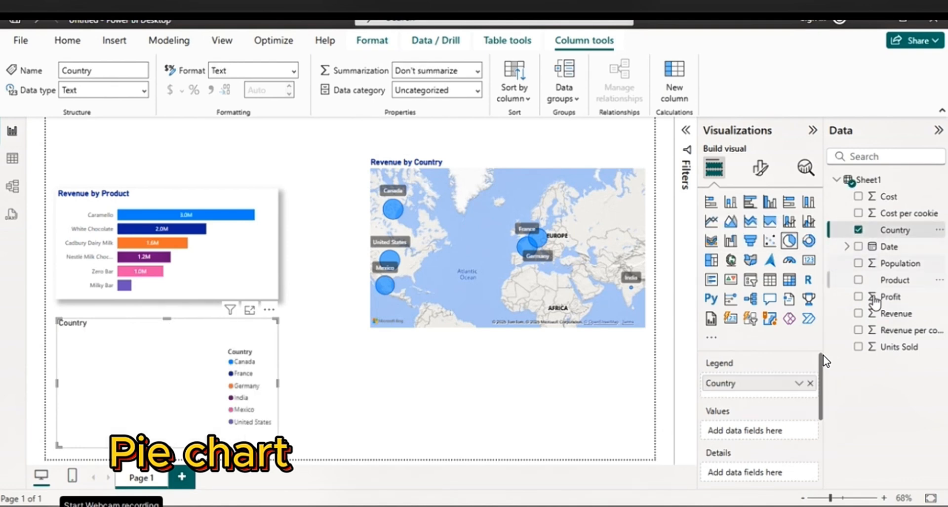
pyautogui.click(859, 347)
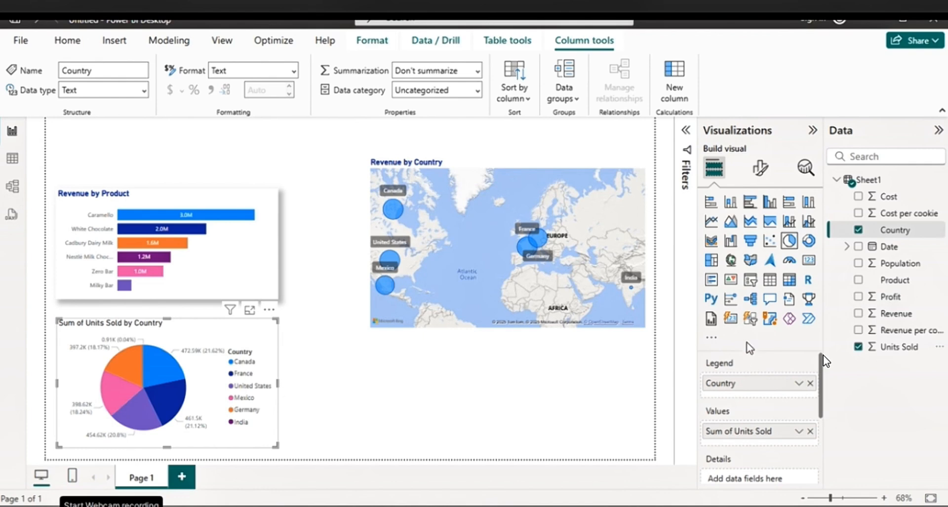
pyautogui.click(808, 242)
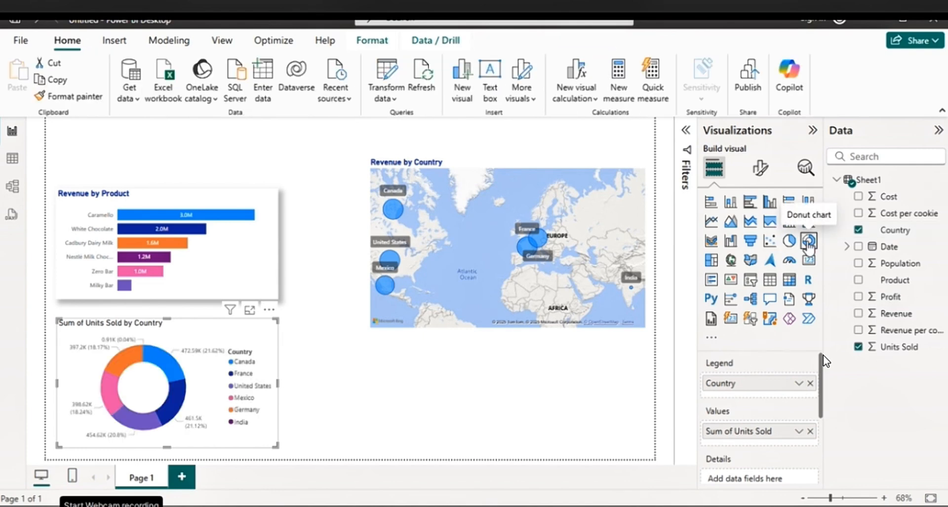
pyautogui.click(789, 240)
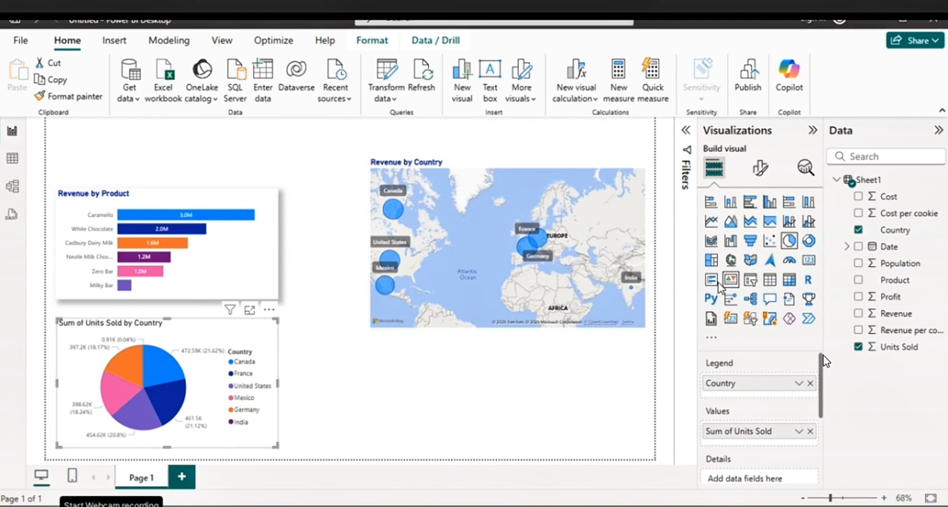
# Shorten the pie chart's title text to "Units Sold by Country"
pyautogui.click(763, 169)
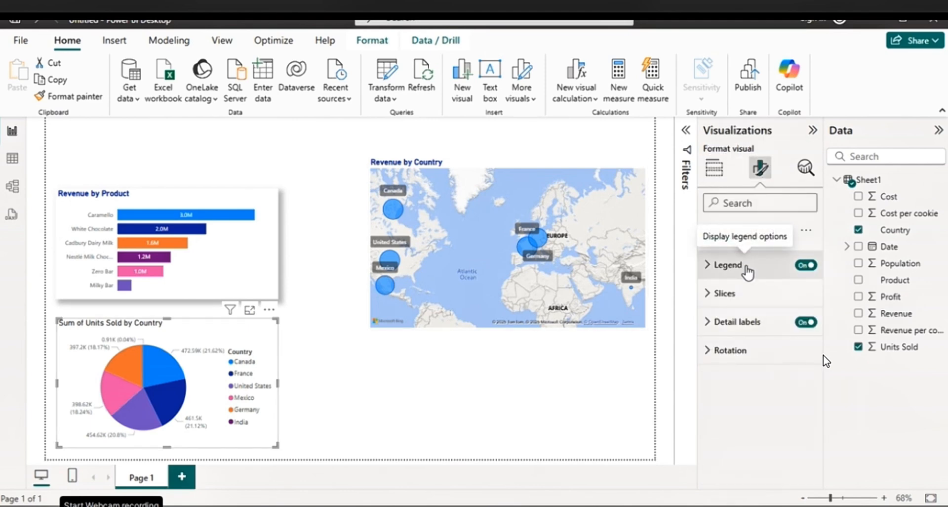
pyautogui.click(744, 269)
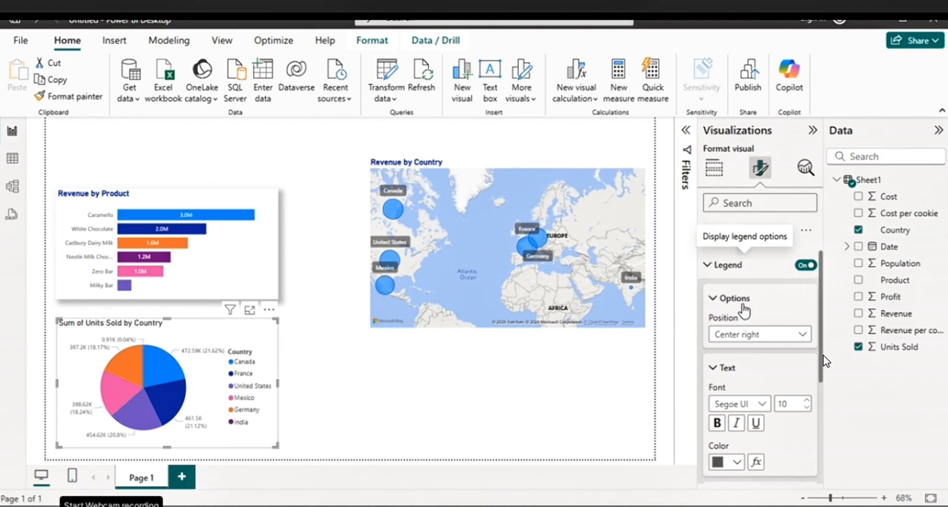
pyautogui.click(759, 231)
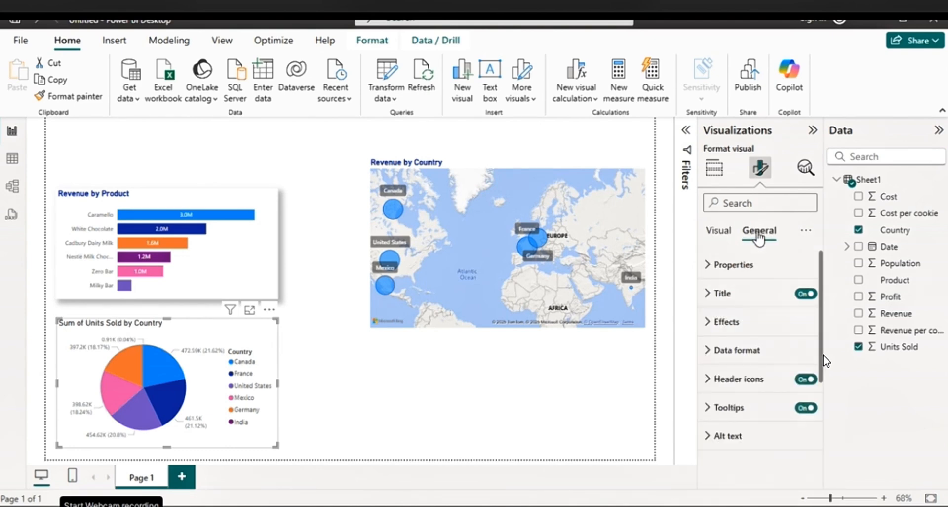
pyautogui.click(722, 293)
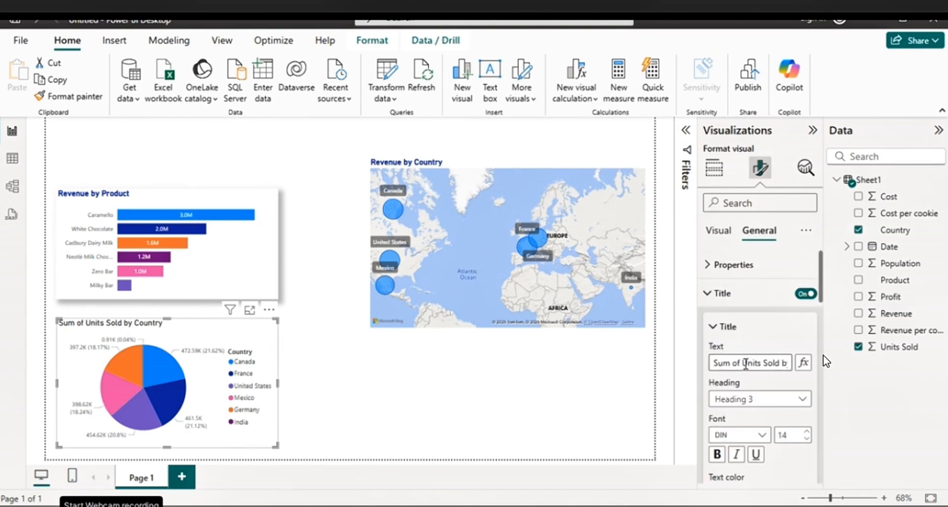
pyautogui.moveTo(744, 362); pyautogui.dragTo(719, 362)
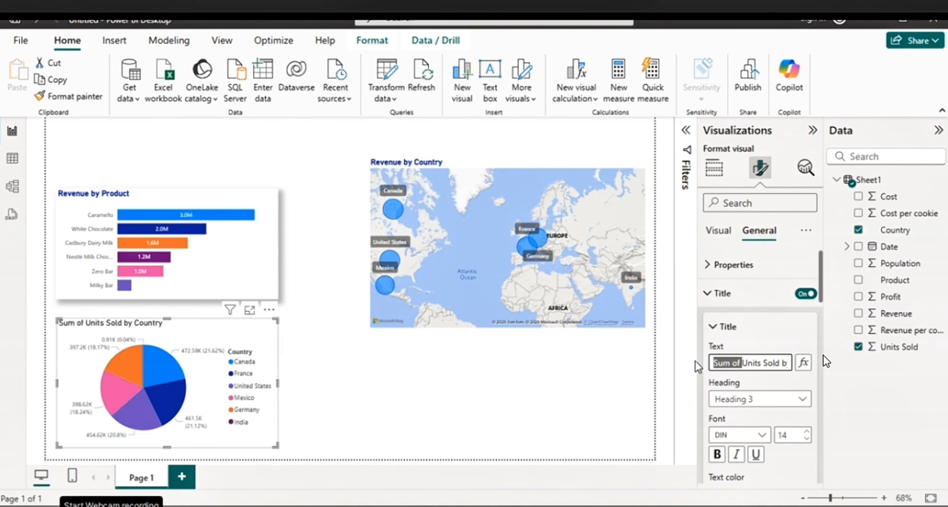
pyautogui.press('BackSpace')
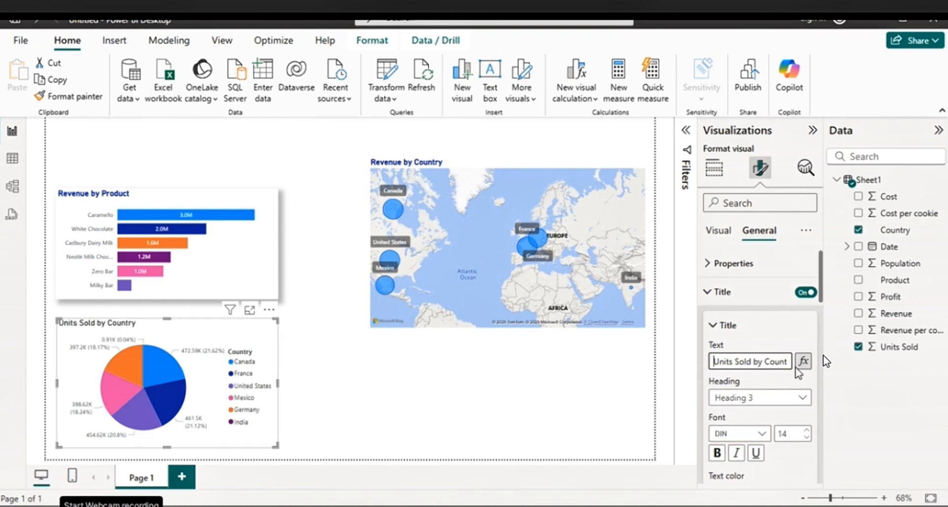
# Make the Units Sold by Country title bold and dark blue
pyautogui.scroll(-2, 741, 376)
pyautogui.click(717, 385)
pyautogui.click(736, 423)
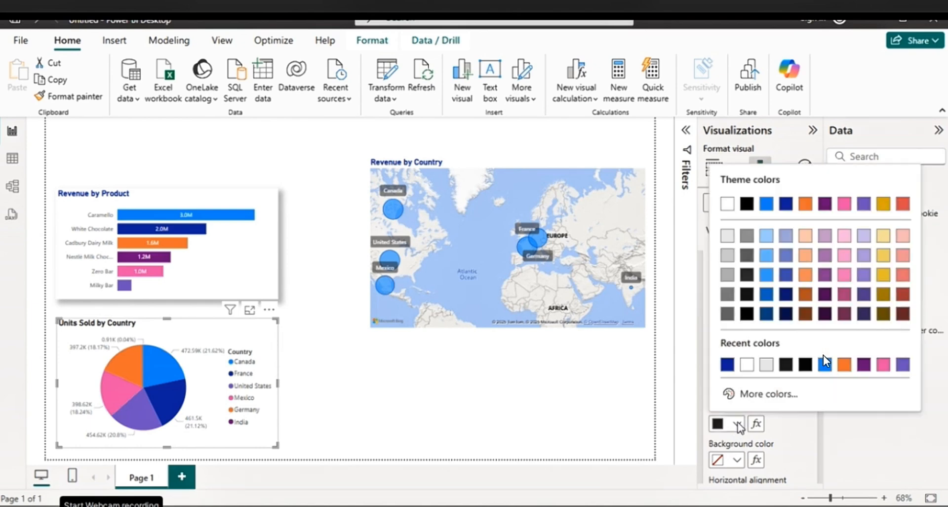
pyautogui.click(791, 203)
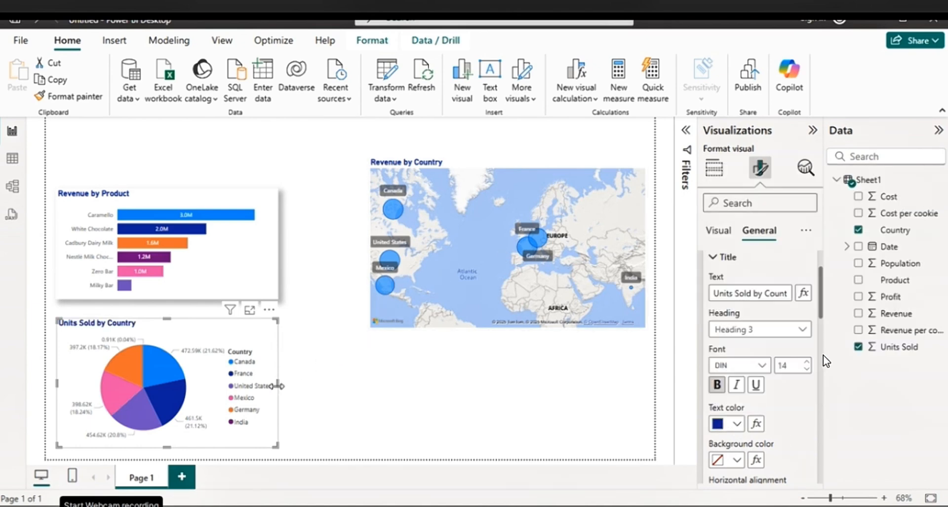
# Narrow the Units Sold by Country pie chart and slightly reduce the height of the Revenue by Country map
pyautogui.moveTo(275, 393); pyautogui.dragTo(237, 395)
pyautogui.moveTo(500, 163)
pyautogui.mouseDown()
pyautogui.moveTo(481, 159)
pyautogui.moveTo(500, 162)
pyautogui.mouseUp()
pyautogui.moveTo(505, 330); pyautogui.dragTo(506, 322)
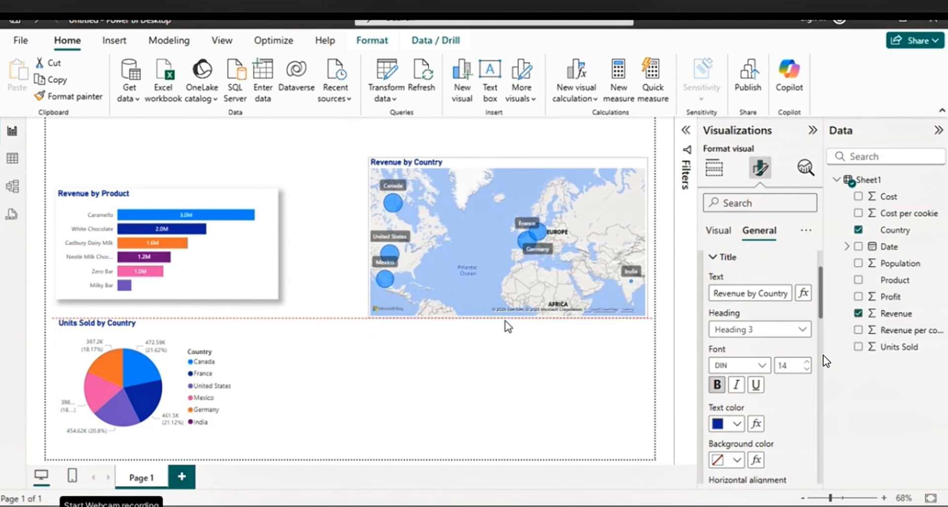
# Widen the Revenue by Product bar chart slightly toward the map
pyautogui.click(239, 256)
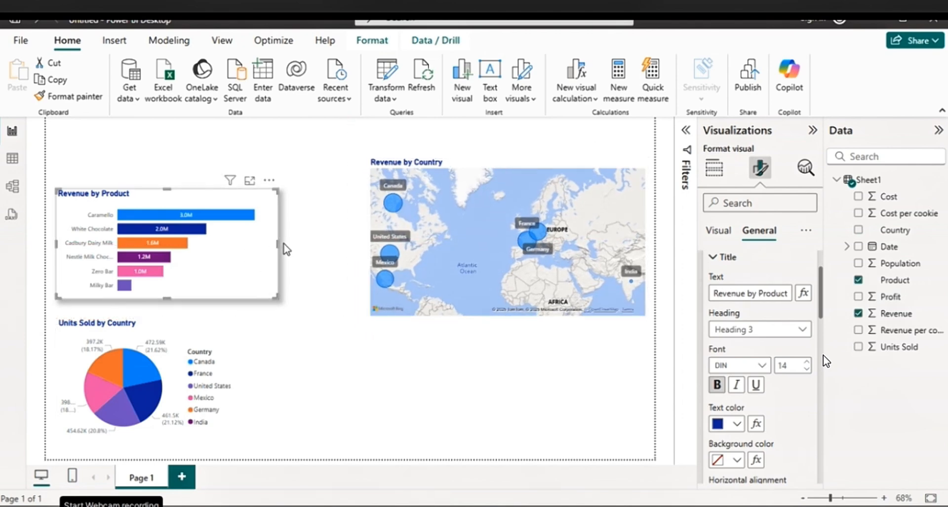
pyautogui.moveTo(278, 242); pyautogui.dragTo(303, 247)
pyautogui.click(237, 346)
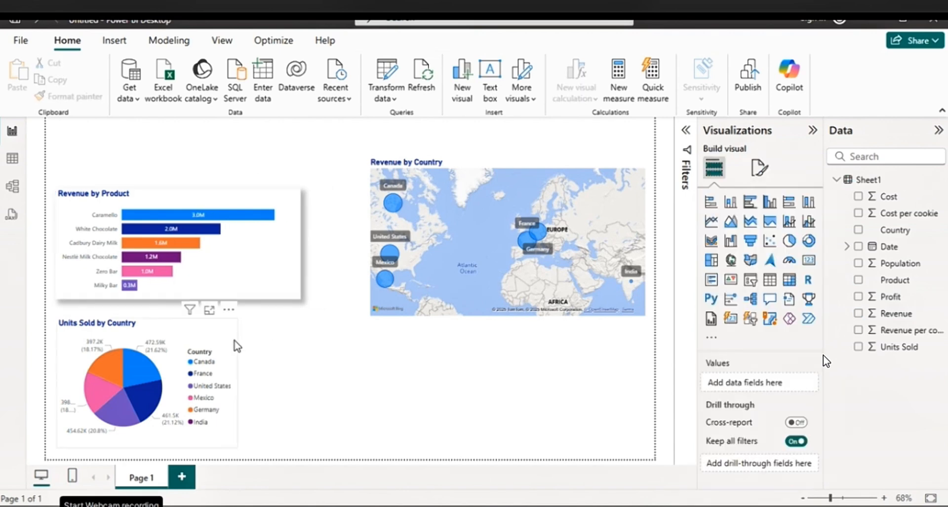
# Turn on the shadow effect for the Units Sold by Country pie chart
pyautogui.click(238, 348)
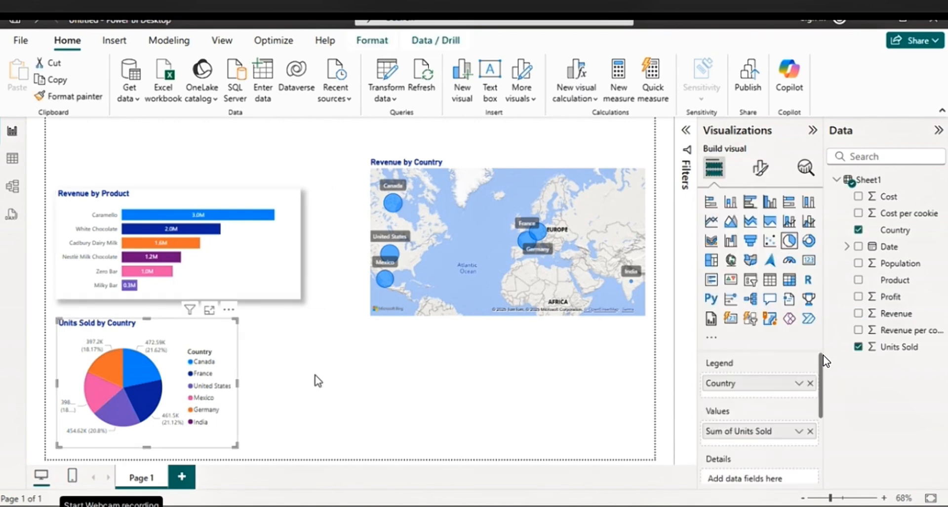
pyautogui.click(768, 183)
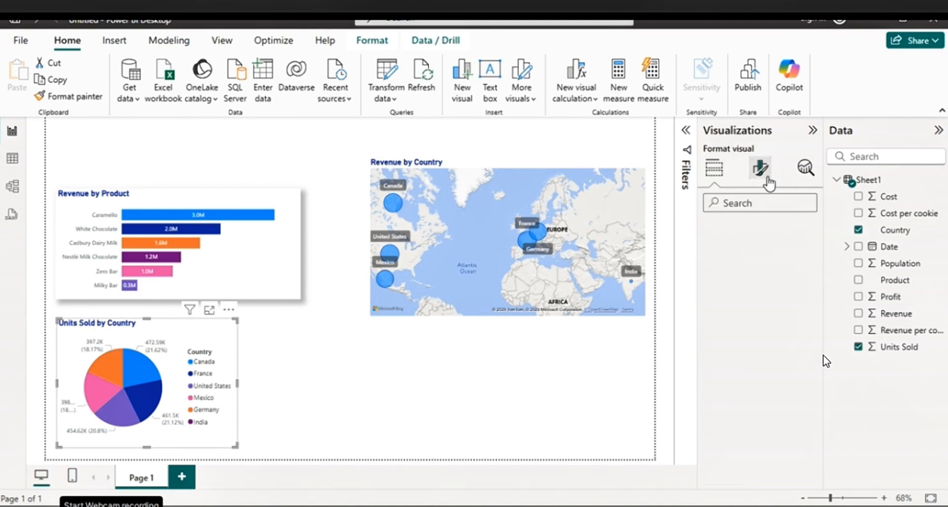
pyautogui.click(759, 231)
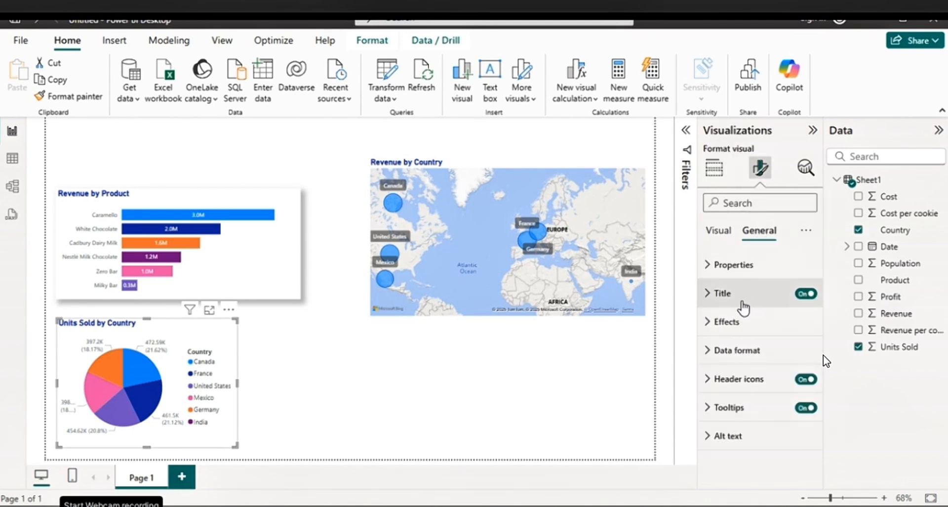
pyautogui.click(730, 321)
pyautogui.scroll(-5, 798, 371)
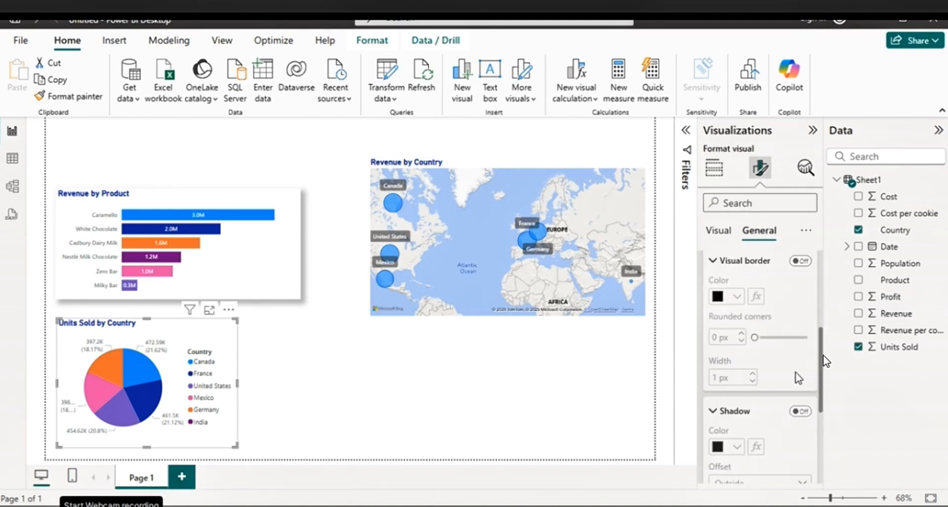
pyautogui.click(800, 411)
pyautogui.click(326, 375)
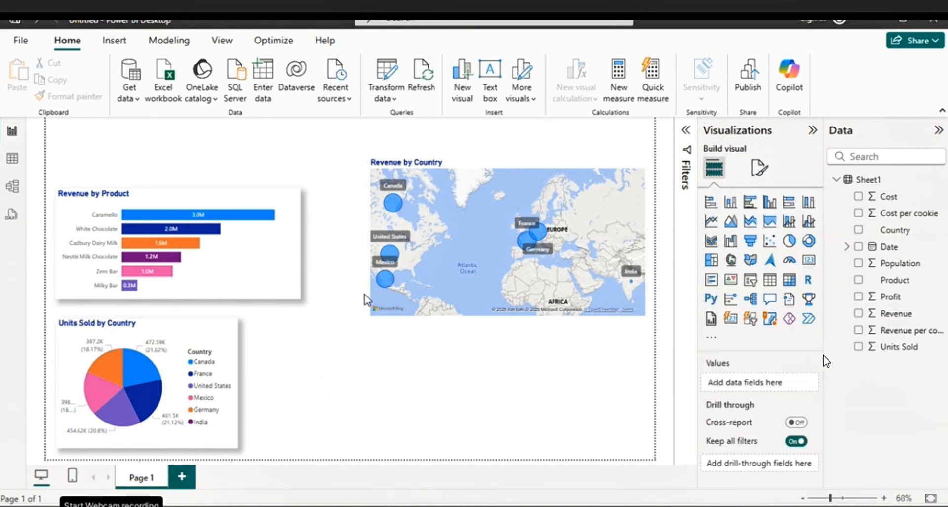
# Turn on the shadow effect for the Revenue by Country map
pyautogui.click(484, 167)
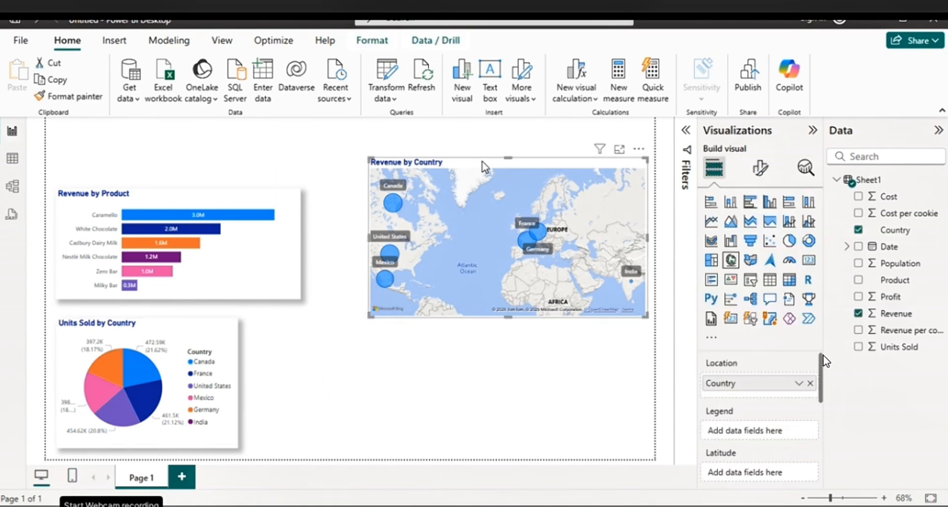
pyautogui.click(760, 170)
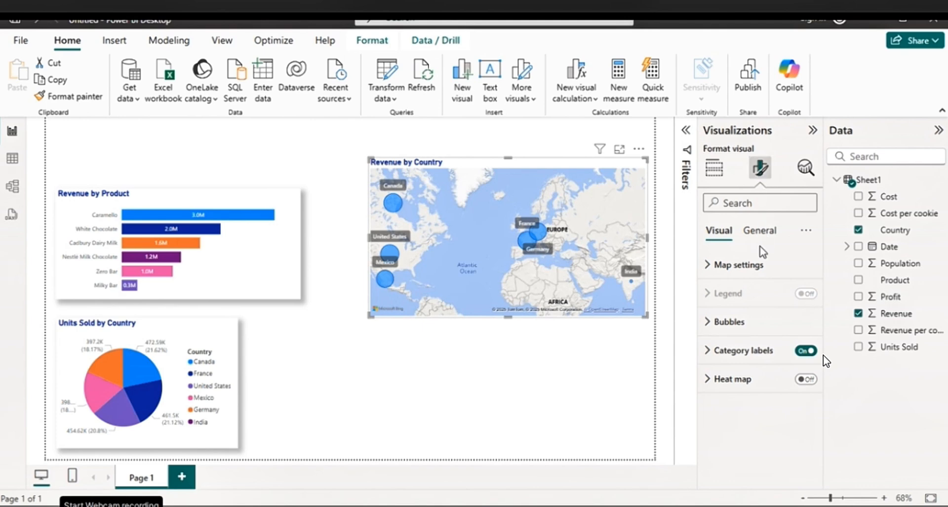
pyautogui.click(760, 231)
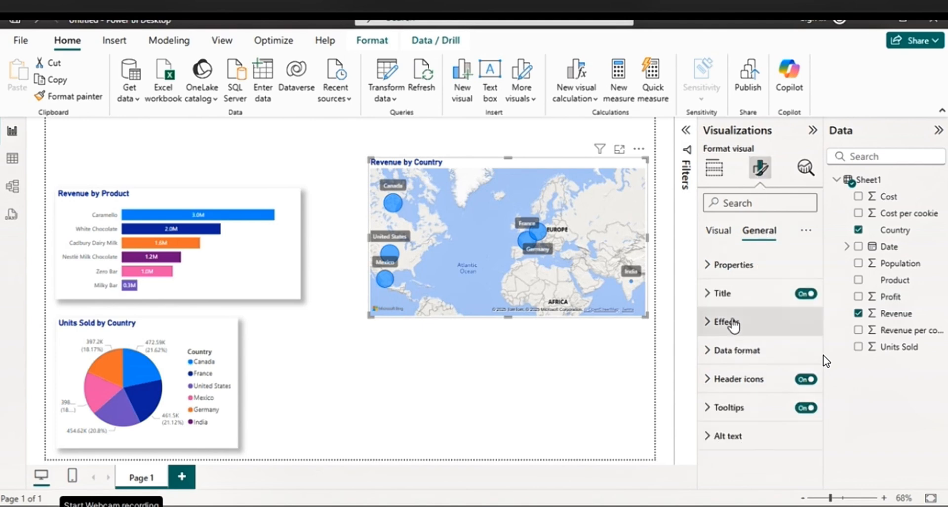
pyautogui.click(729, 322)
pyautogui.scroll(-3, 809, 398)
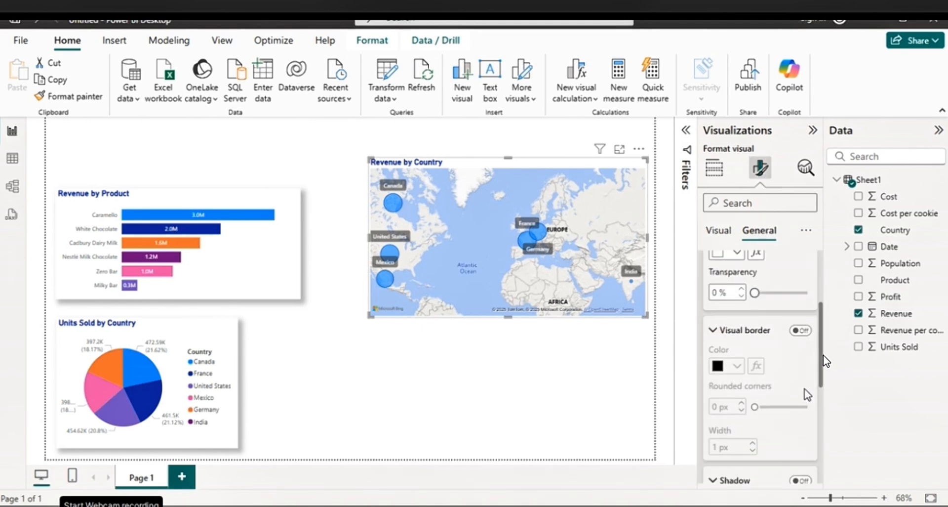
pyautogui.scroll(-3, 805, 366)
pyautogui.click(801, 272)
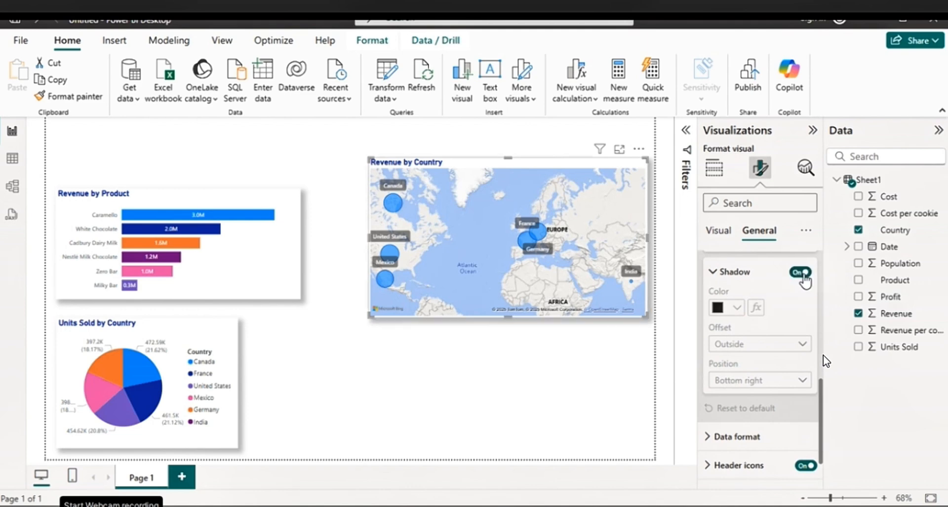
pyautogui.click(293, 352)
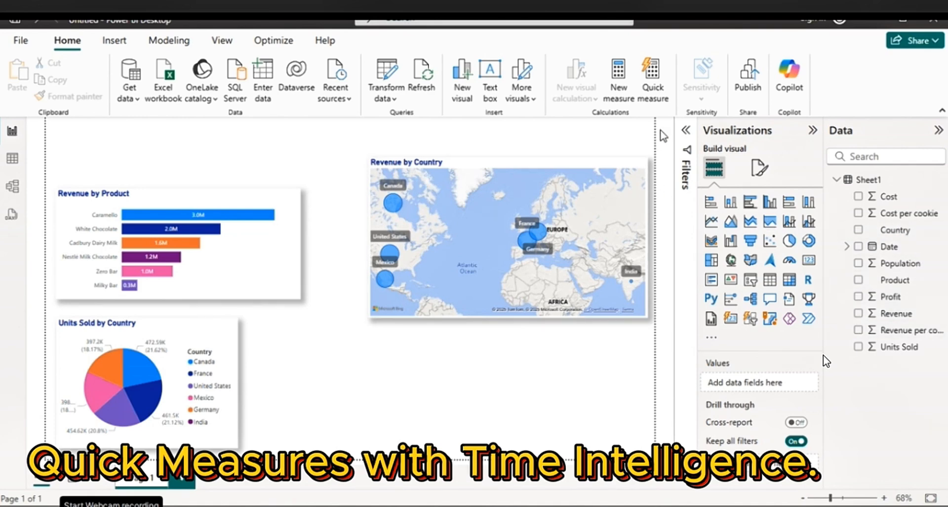
# Create a year-over-year change quick measure with Revenue as the base value and Date as the date field
pyautogui.click(653, 89)
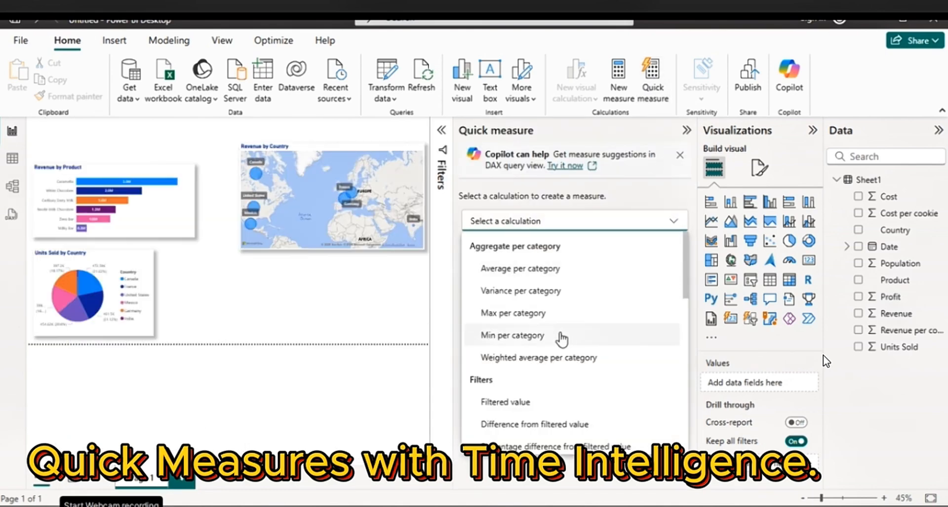
pyautogui.scroll(-3, 547, 368)
pyautogui.scroll(-2, 557, 363)
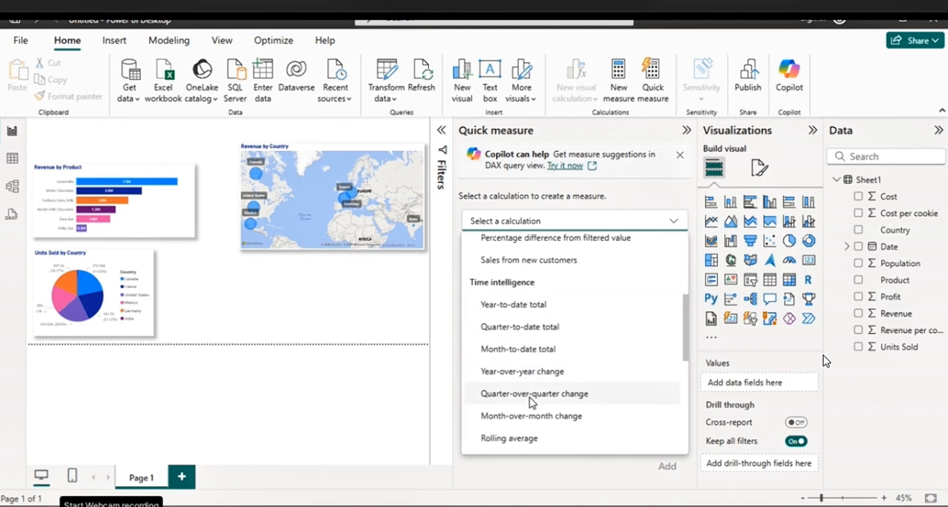
pyautogui.click(516, 371)
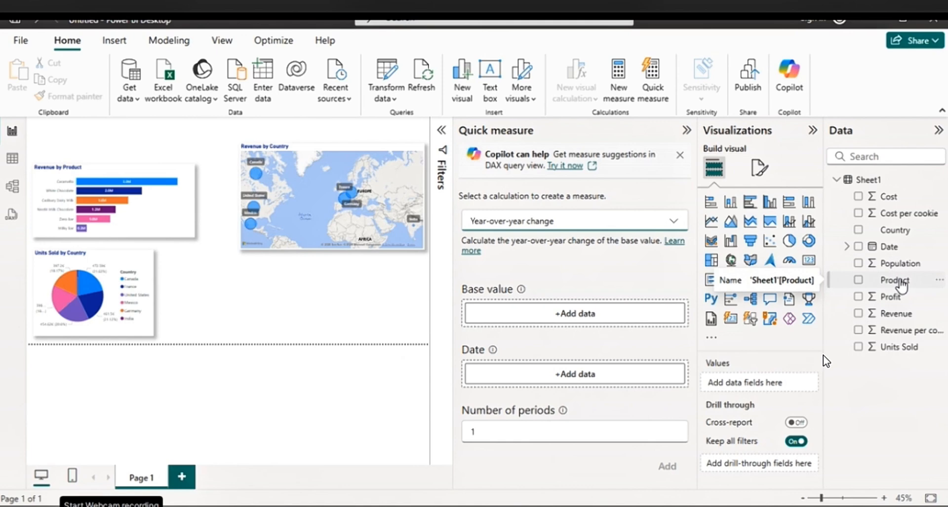
pyautogui.moveTo(906, 318); pyautogui.dragTo(607, 316)
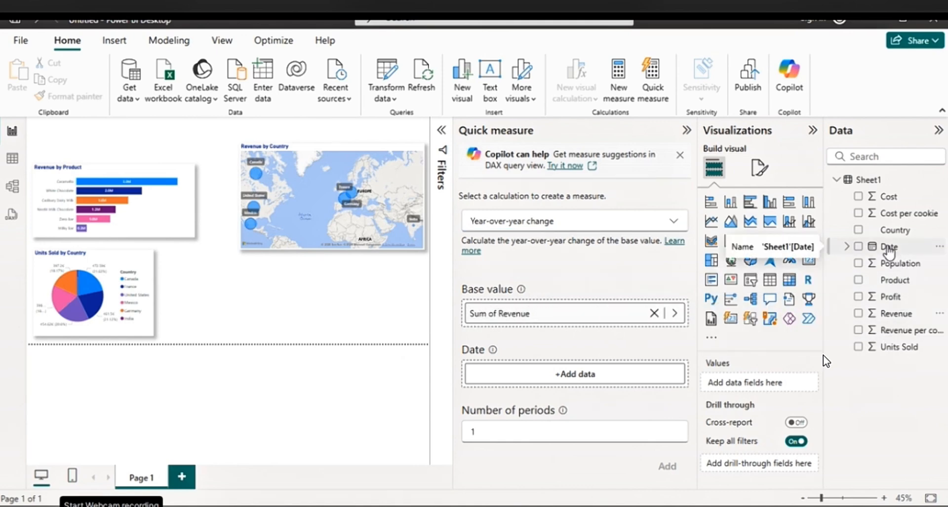
pyautogui.moveTo(889, 246); pyautogui.dragTo(587, 376)
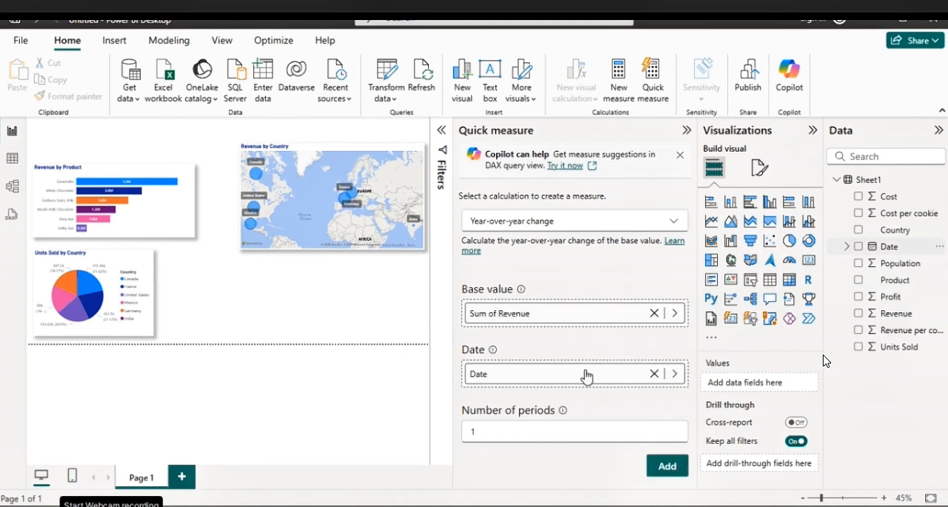
pyautogui.click(668, 466)
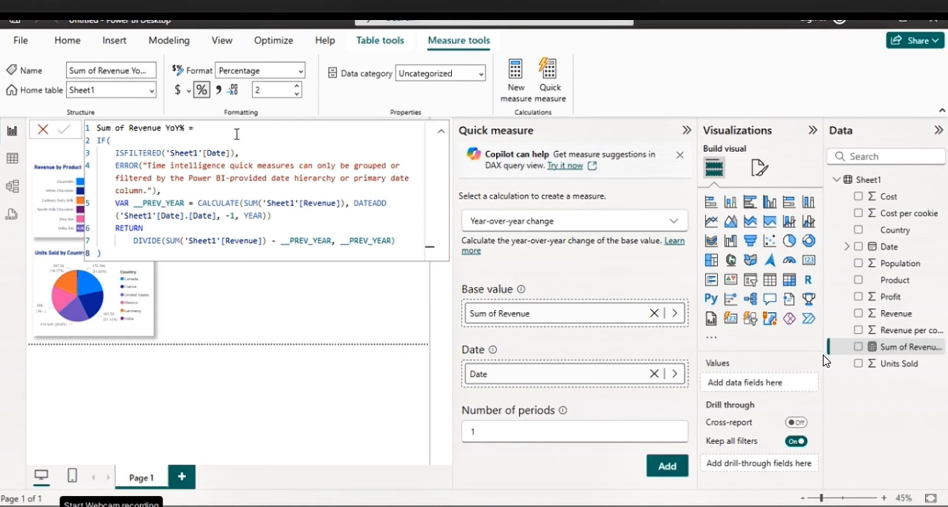
# Rename the new year-over-year measure to Revenue YoY%
pyautogui.click(271, 320)
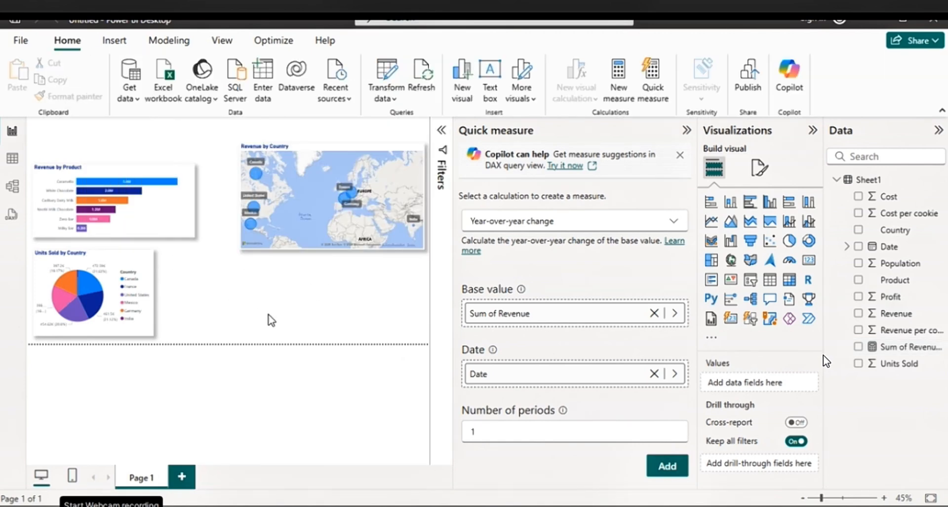
pyautogui.click(904, 347)
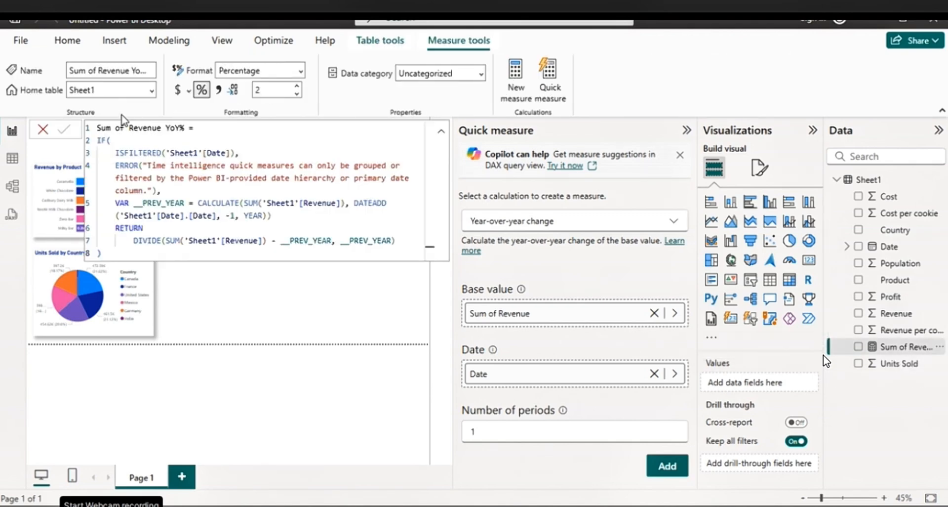
pyautogui.moveTo(128, 128); pyautogui.dragTo(96, 128)
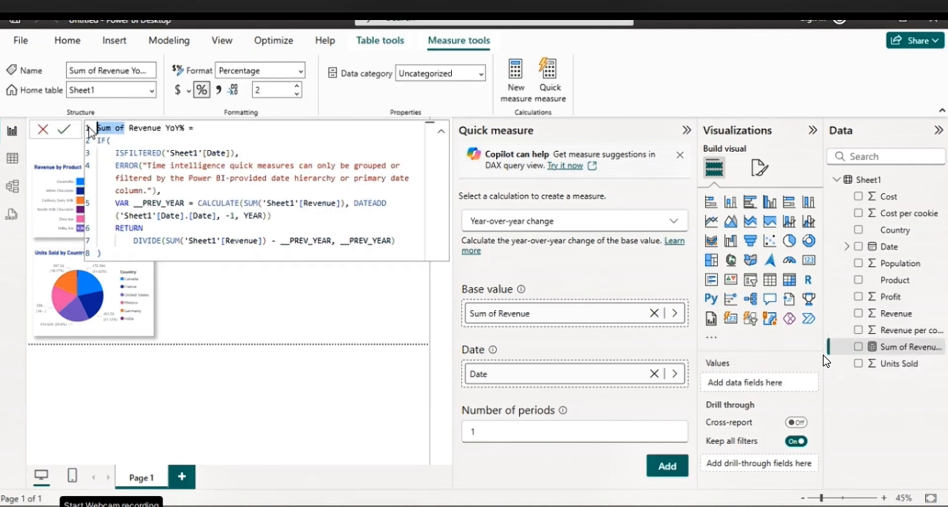
pyautogui.press('BackSpace')
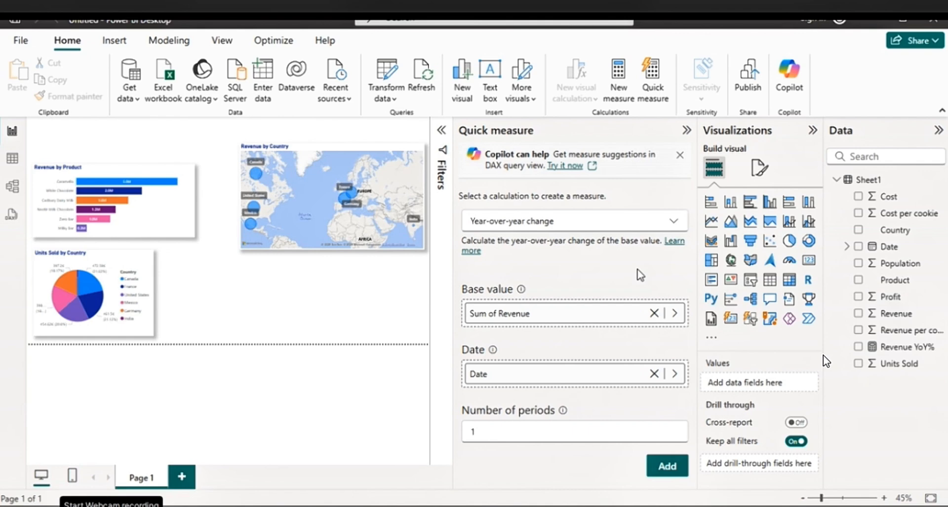
# Add a month-over-month change quick measure based on the sum of Revenue and Date
pyautogui.click(674, 222)
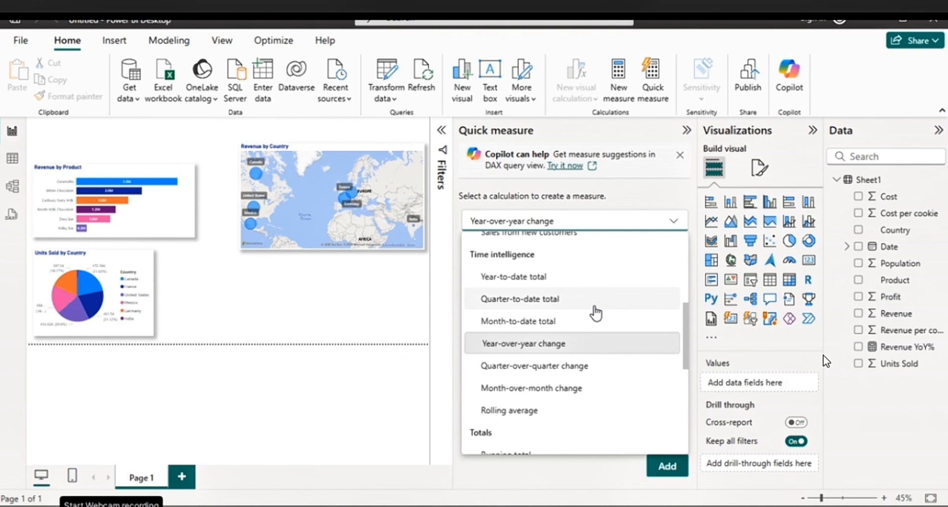
pyautogui.click(565, 389)
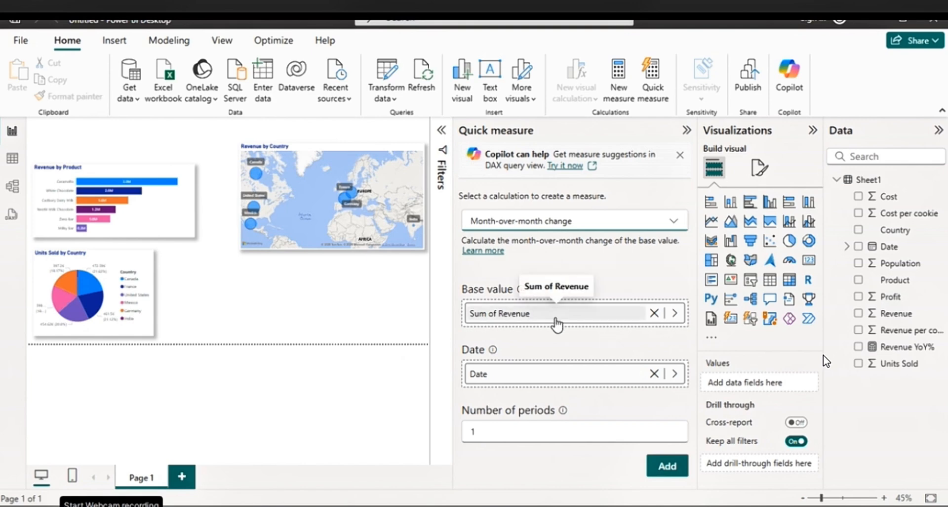
pyautogui.click(667, 470)
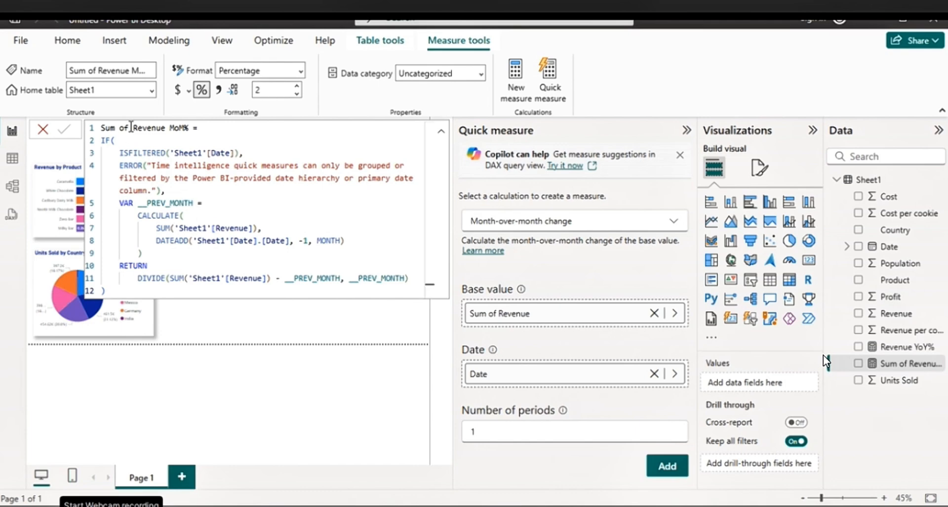
# Rename the month-over-month measure to Revenue MoM% and collapse the quick measure settings
pyautogui.moveTo(133, 127); pyautogui.dragTo(101, 127)
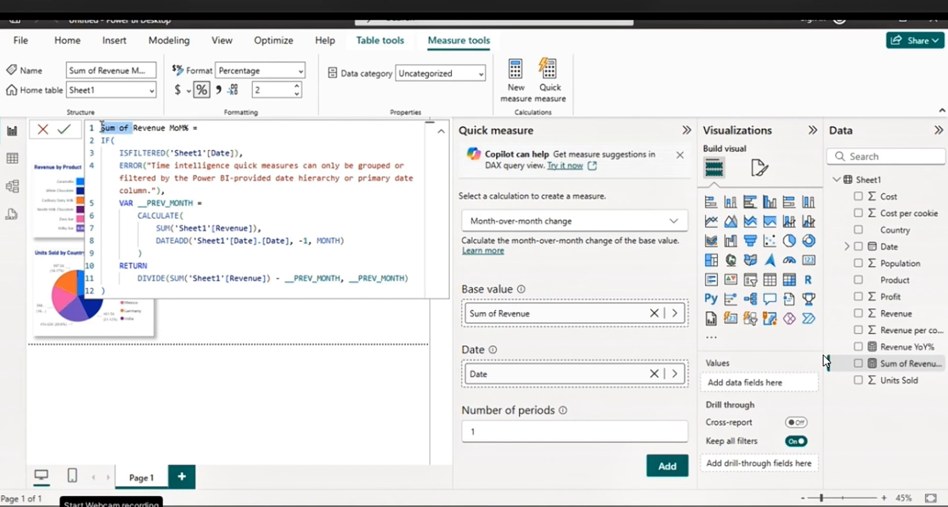
pyautogui.press('BackSpace')
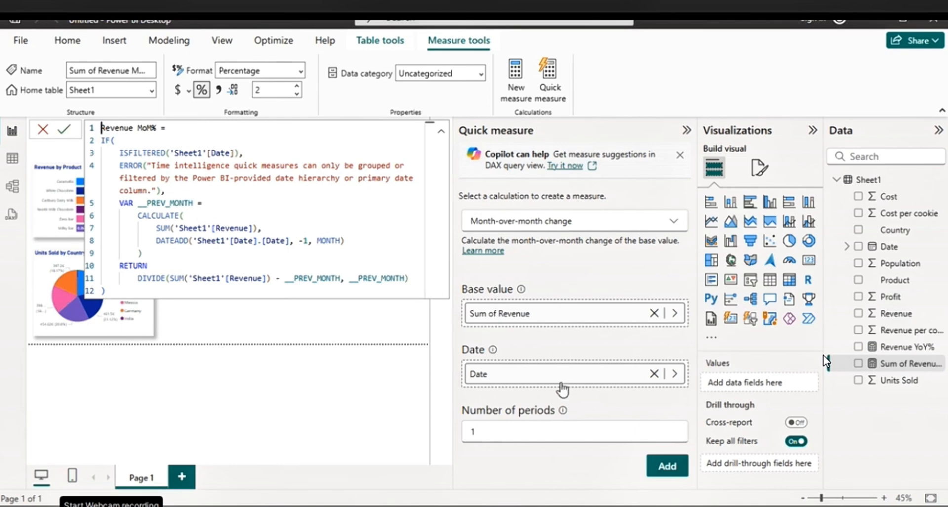
pyautogui.click(348, 421)
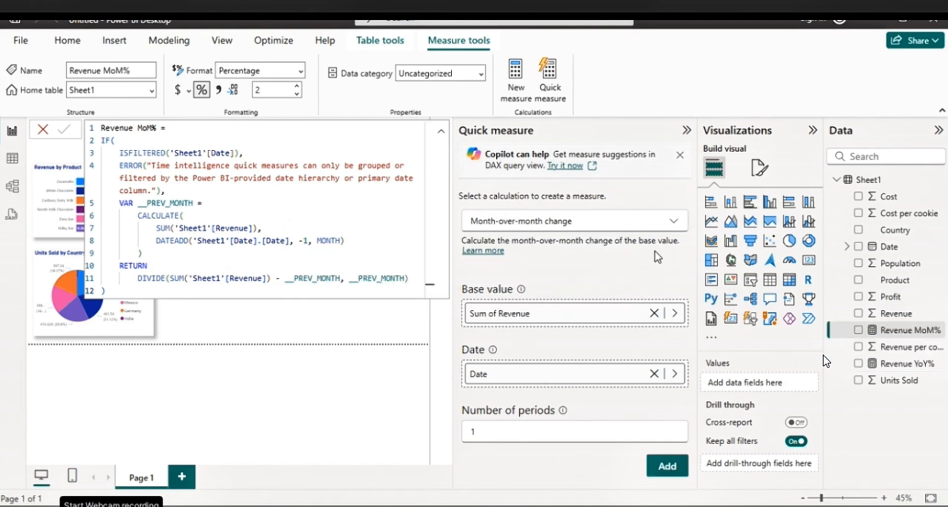
pyautogui.click(686, 135)
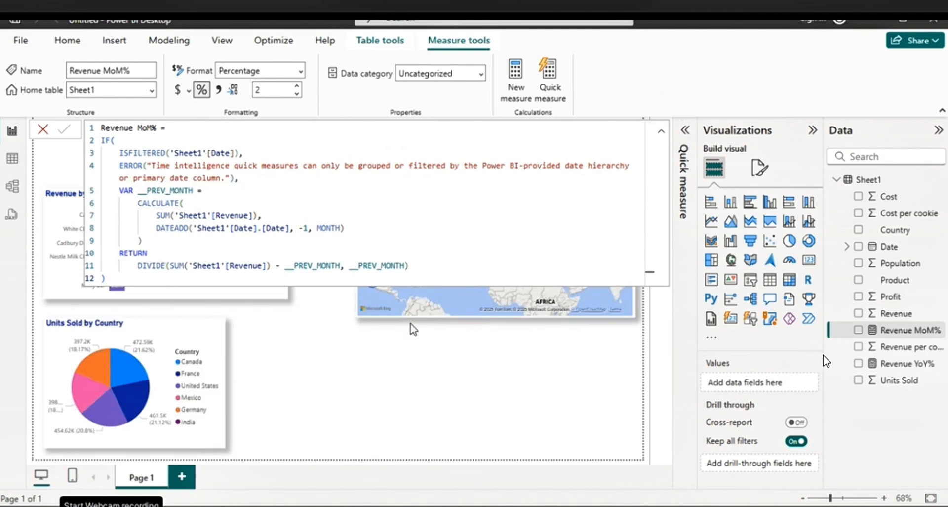
pyautogui.click(356, 372)
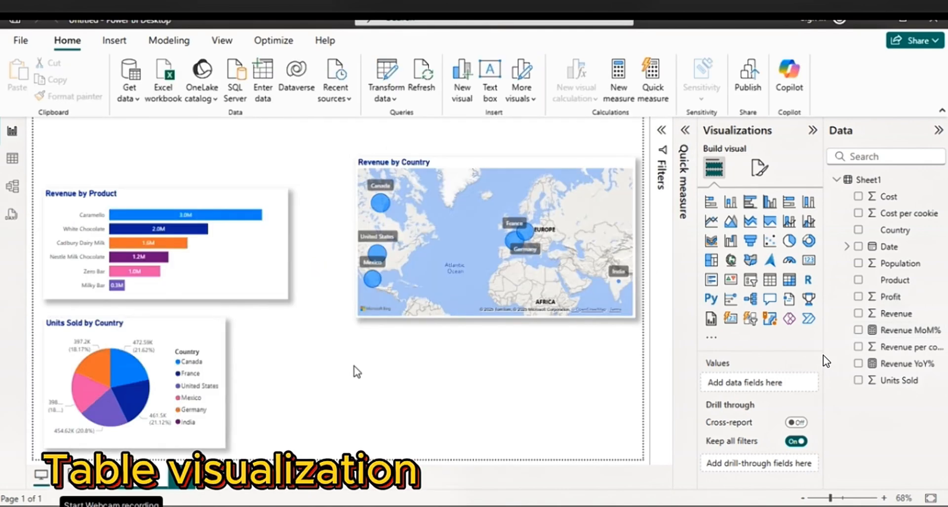
# Insert a table visual, place it beside the pie chart below the map, and make it slightly taller
pyautogui.click(770, 279)
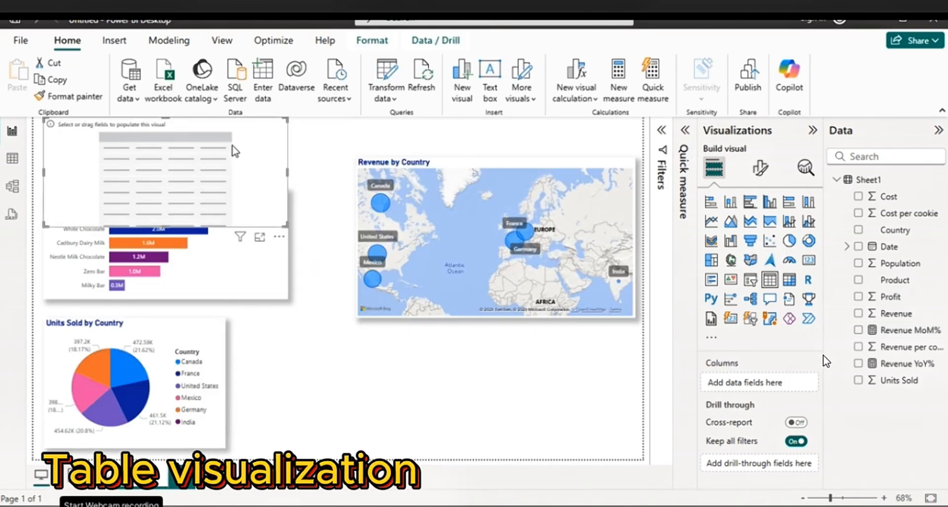
pyautogui.moveTo(251, 143); pyautogui.dragTo(450, 353)
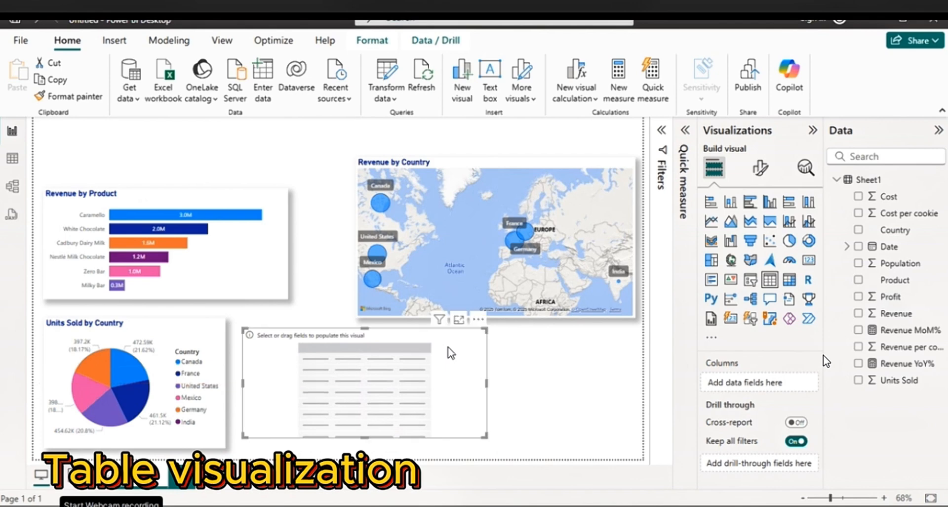
pyautogui.moveTo(372, 438); pyautogui.dragTo(372, 447)
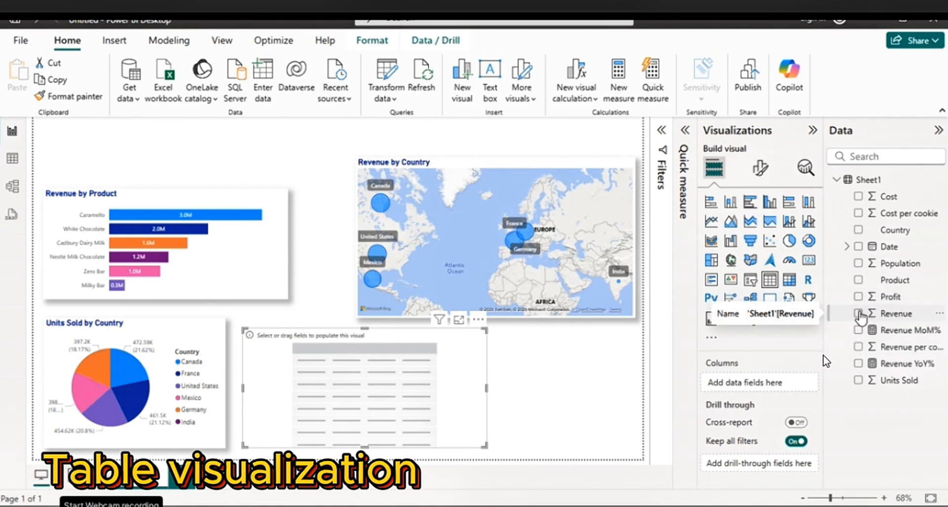
# Add the Date hierarchy to the table with only its Month level kept, plus the Revenue field
pyautogui.click(848, 247)
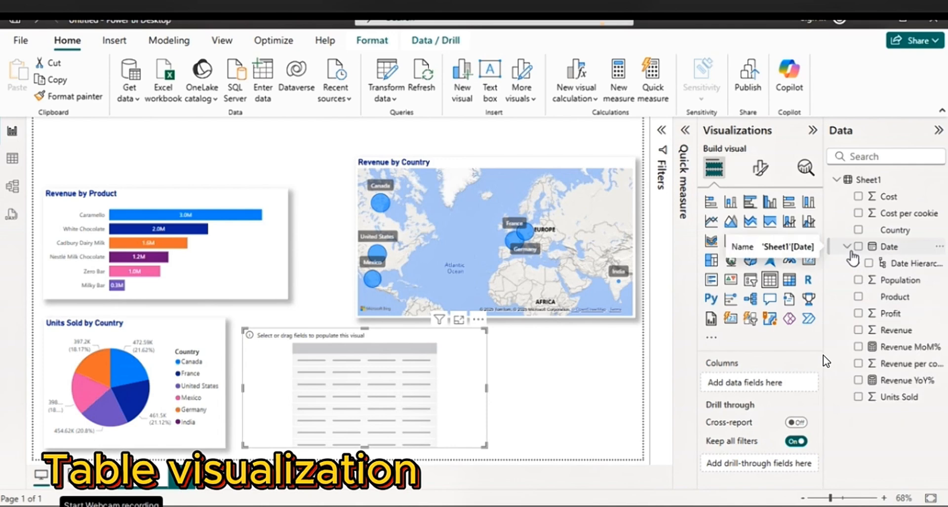
pyautogui.click(868, 263)
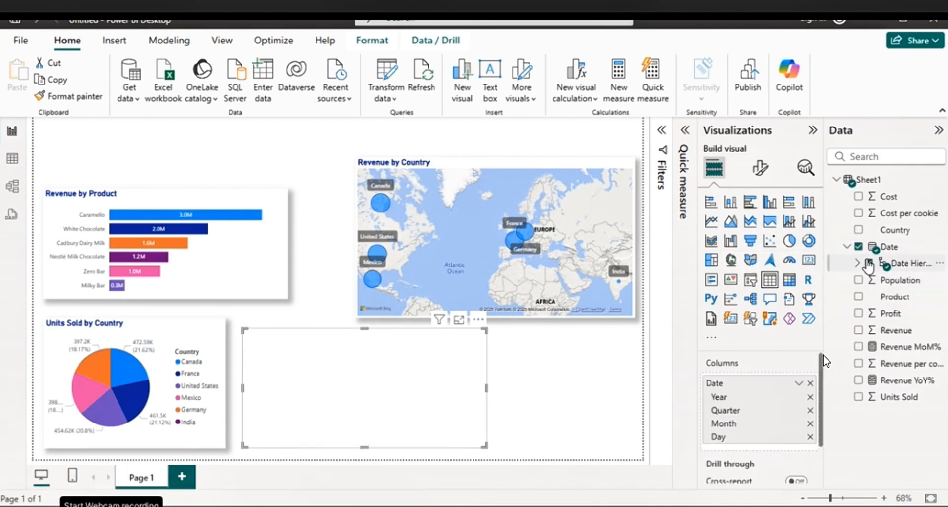
pyautogui.click(810, 396)
pyautogui.click(810, 397)
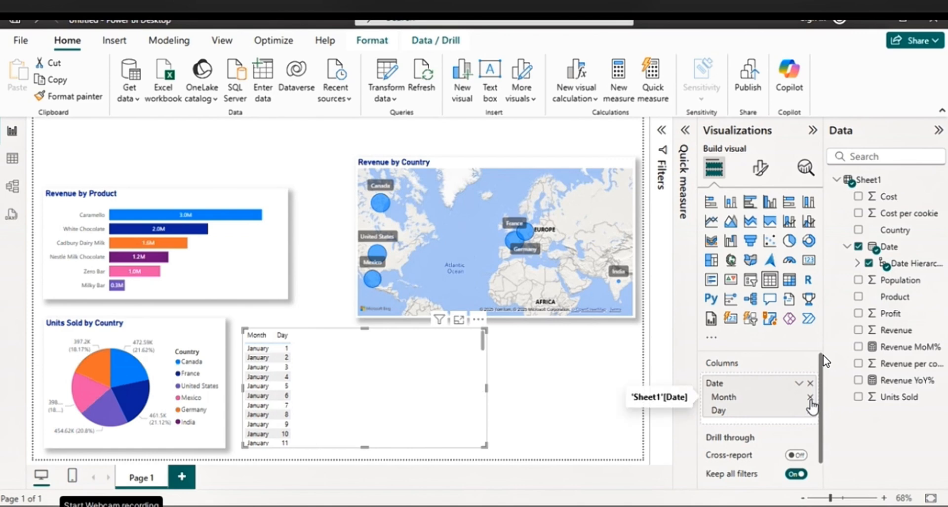
pyautogui.click(810, 410)
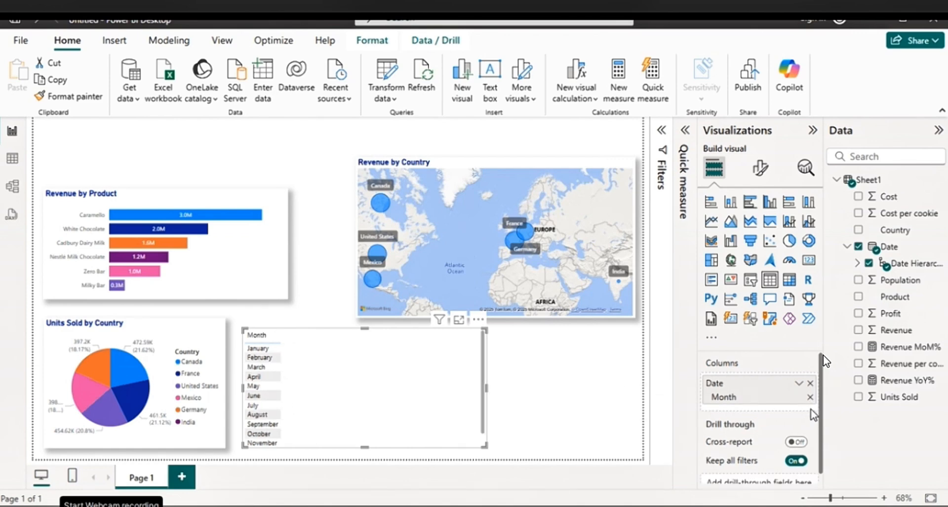
pyautogui.click(859, 330)
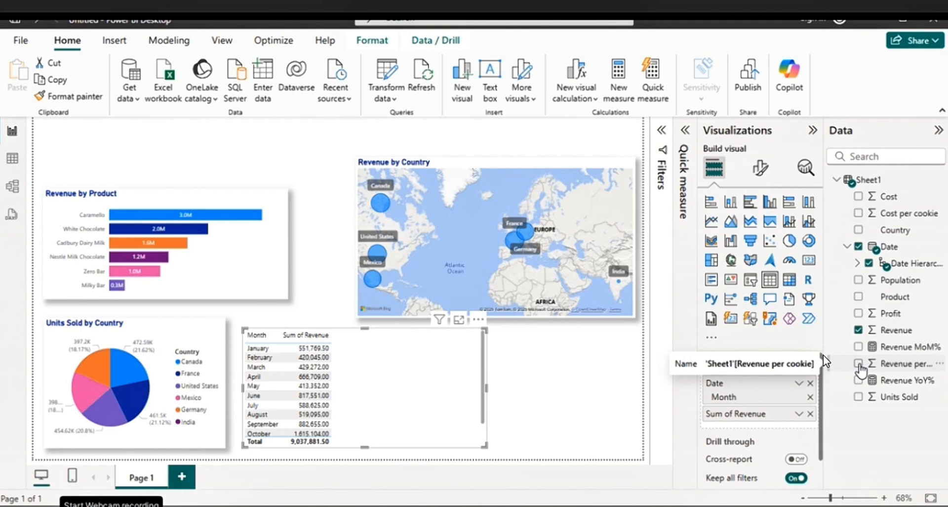
pyautogui.click(859, 364)
pyautogui.click(860, 365)
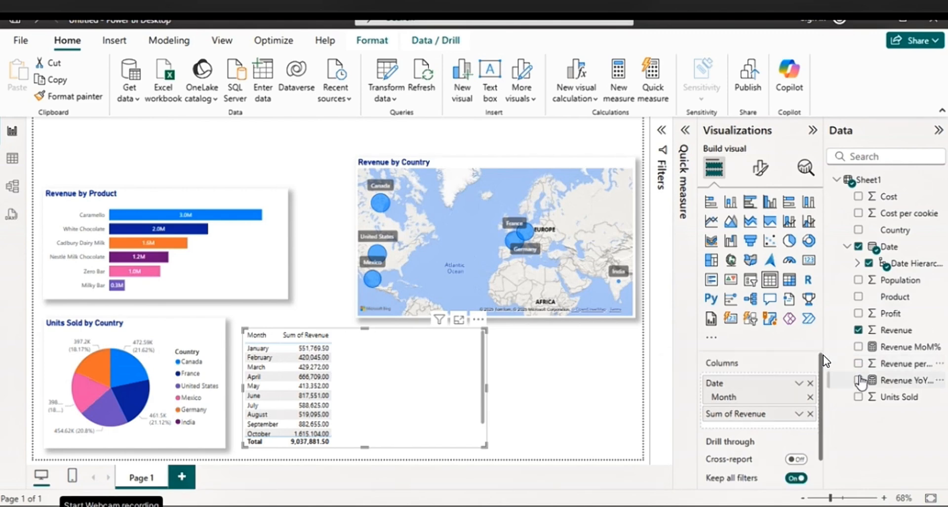
pyautogui.click(860, 381)
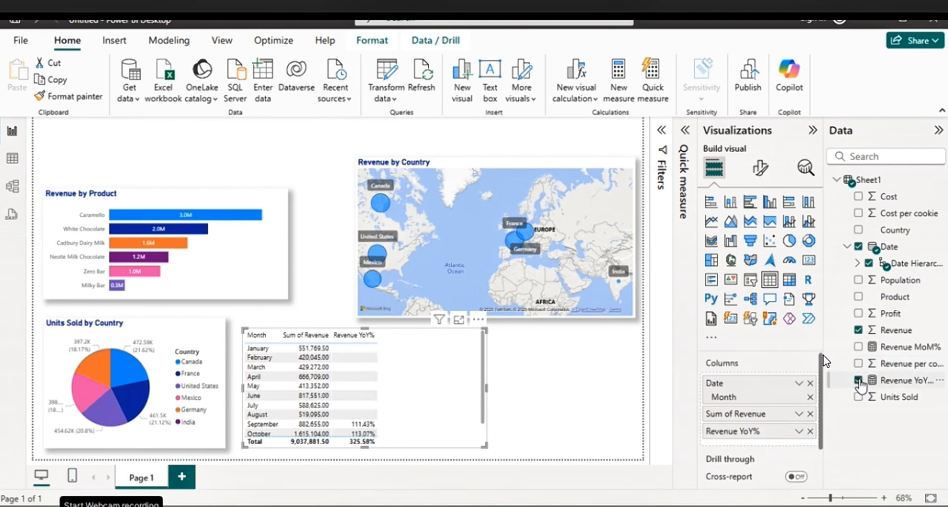
pyautogui.click(859, 380)
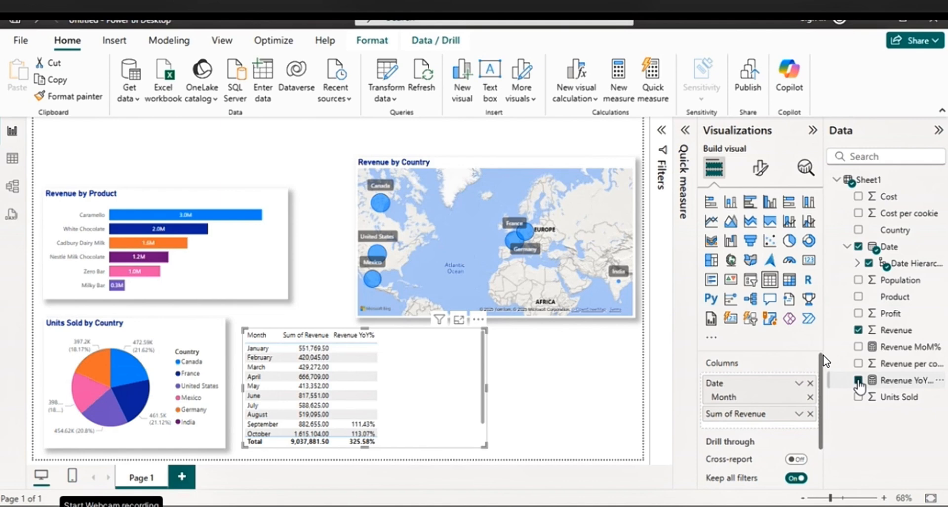
# Add Revenue MoM% to the monthly table, narrow the visual, and sort it by Sum of Revenue in descending order
pyautogui.click(859, 346)
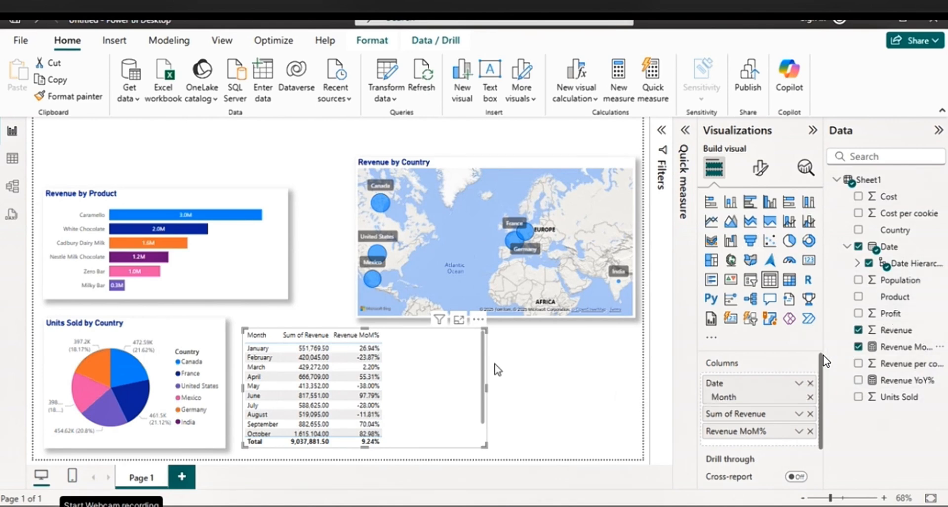
pyautogui.moveTo(487, 388); pyautogui.dragTo(436, 392)
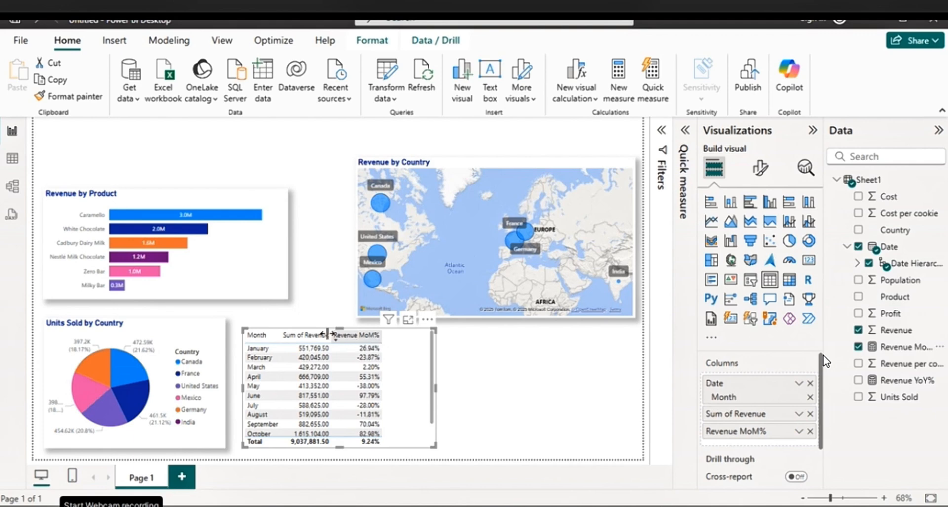
pyautogui.click(284, 337)
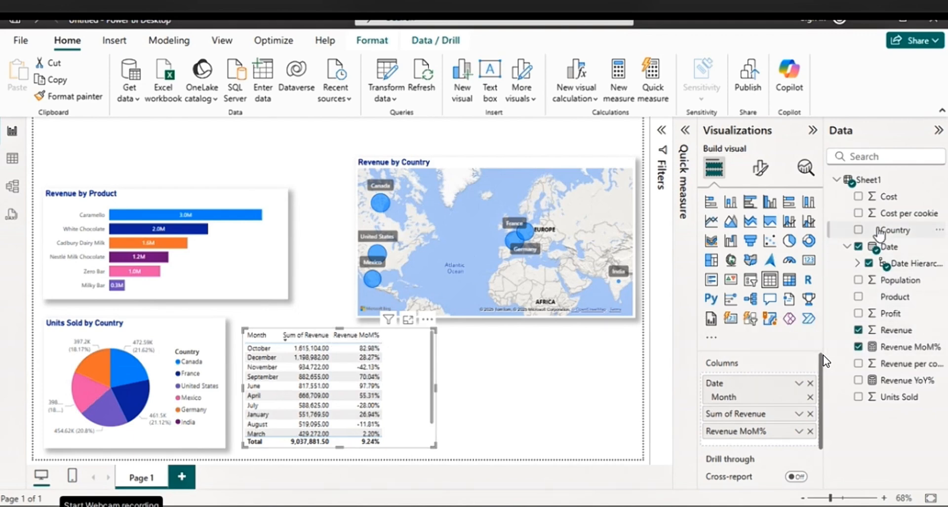
# Add Units Sold to the monthly table ahead of Sum of Revenue and widen the visual to fit all columns
pyautogui.click(859, 399)
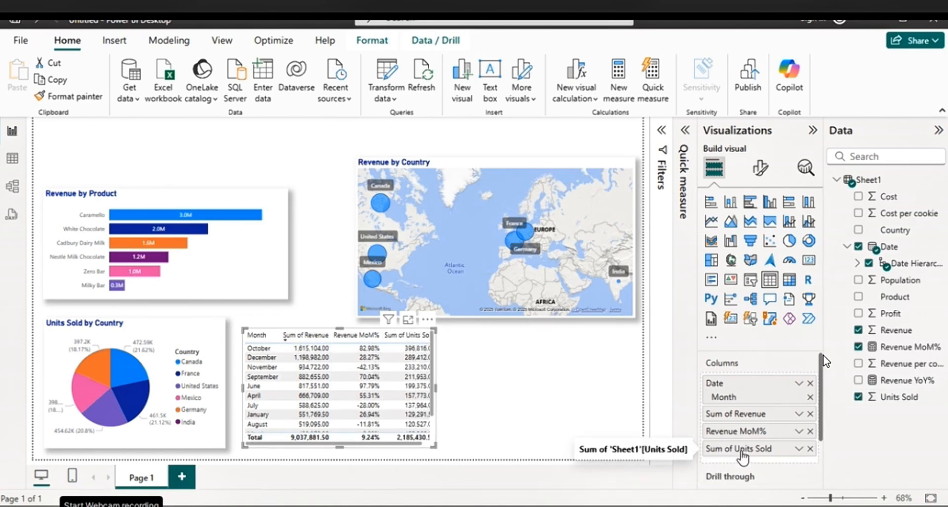
pyautogui.moveTo(742, 452); pyautogui.dragTo(742, 414)
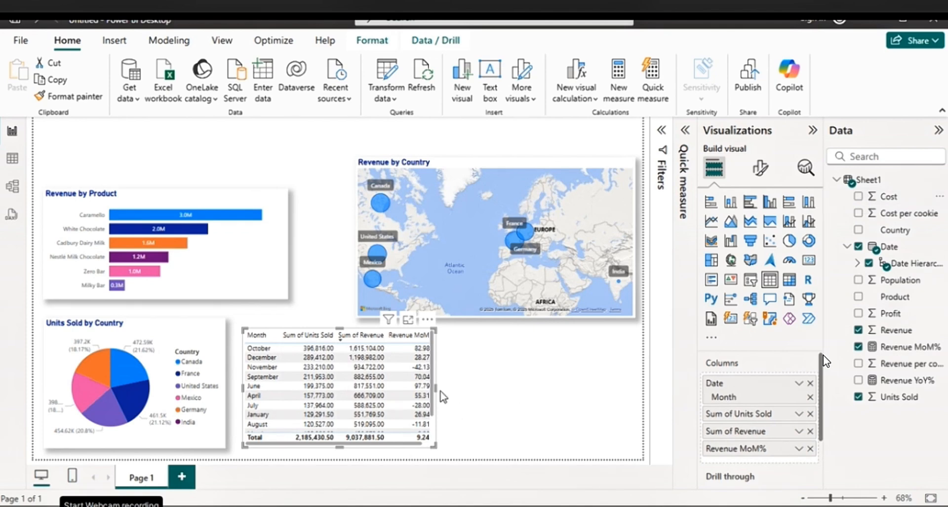
pyautogui.moveTo(437, 387); pyautogui.dragTo(563, 385)
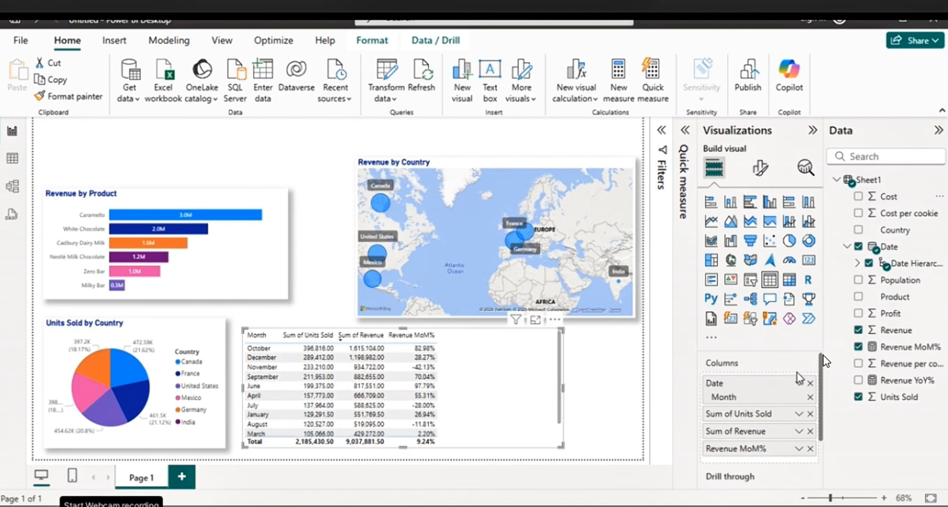
# Add Cost before Sum of Revenue and Profit before Revenue MoM% in the table, then trim the visual's width slightly
pyautogui.click(859, 198)
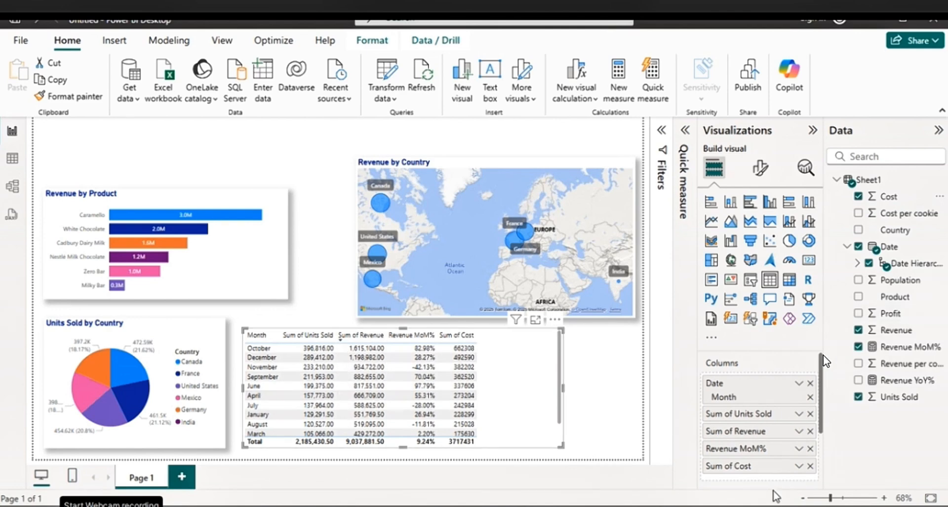
pyautogui.moveTo(736, 470); pyautogui.dragTo(743, 428)
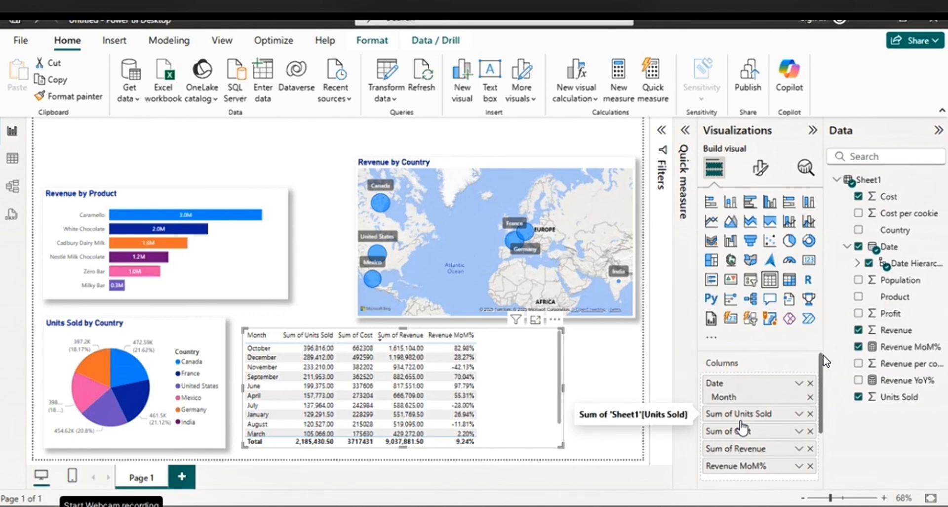
pyautogui.click(859, 314)
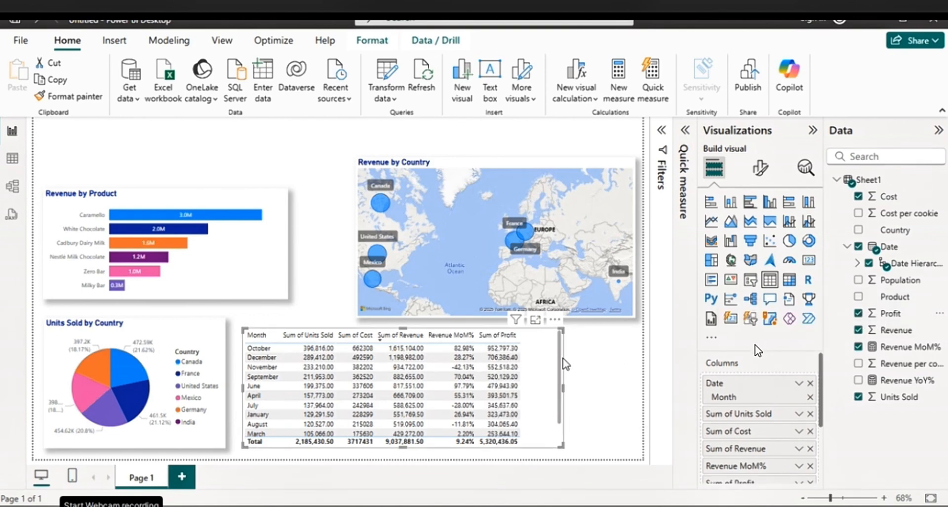
pyautogui.scroll(-2, 822, 377)
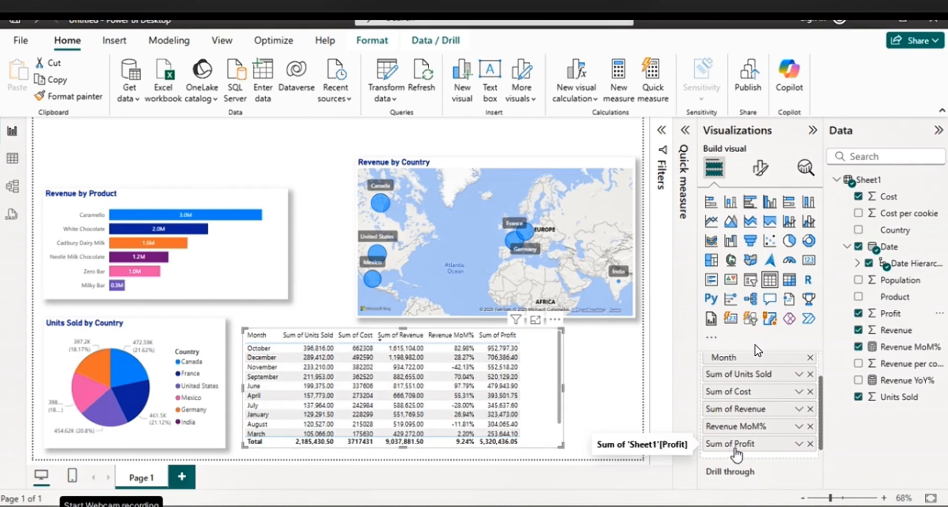
pyautogui.moveTo(735, 448); pyautogui.dragTo(737, 424)
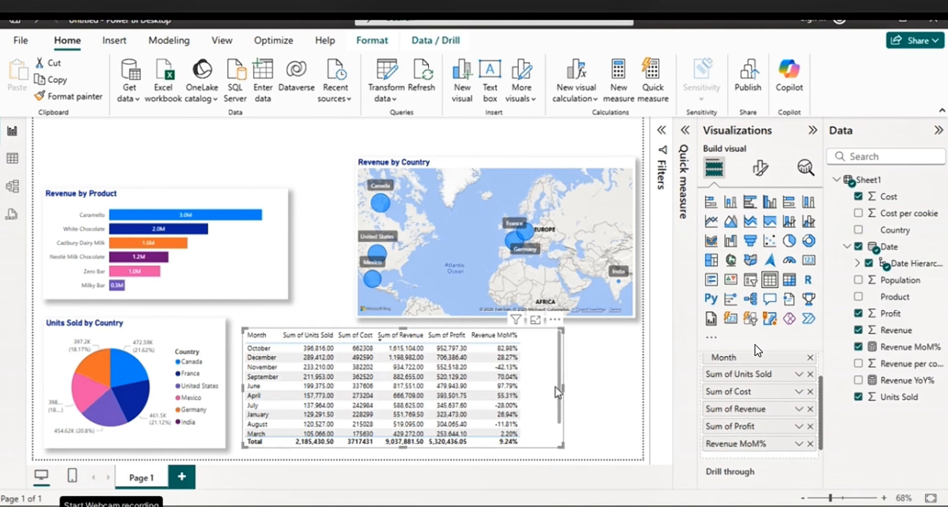
pyautogui.moveTo(562, 393); pyautogui.dragTo(544, 393)
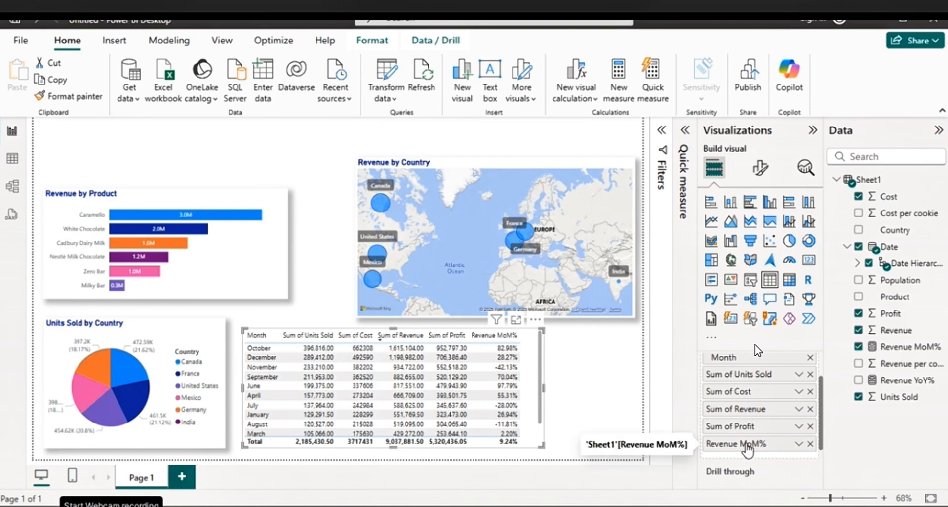
# Apply data bars to the Revenue MoM% column with light orange positive bars and light blue negative bars
pyautogui.rightClick(749, 444)
pyautogui.moveTo(844, 395)
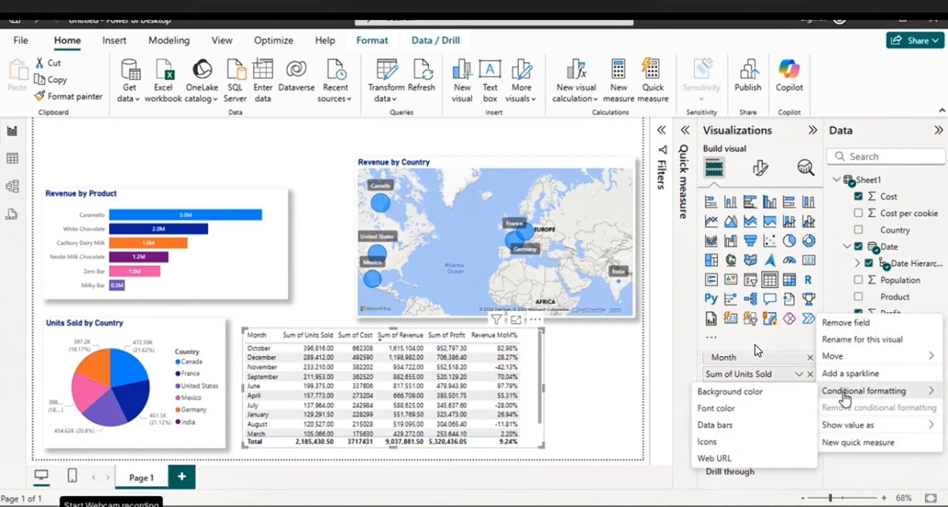
pyautogui.click(717, 425)
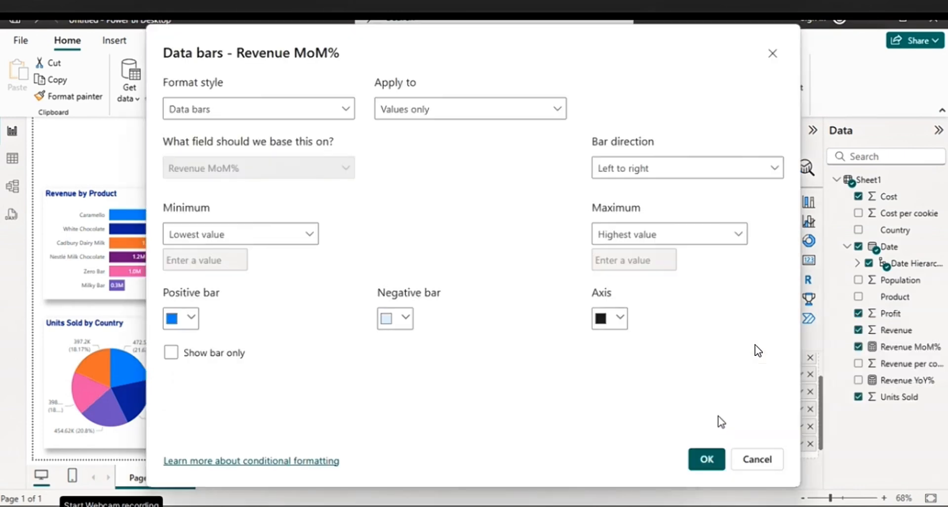
pyautogui.click(191, 318)
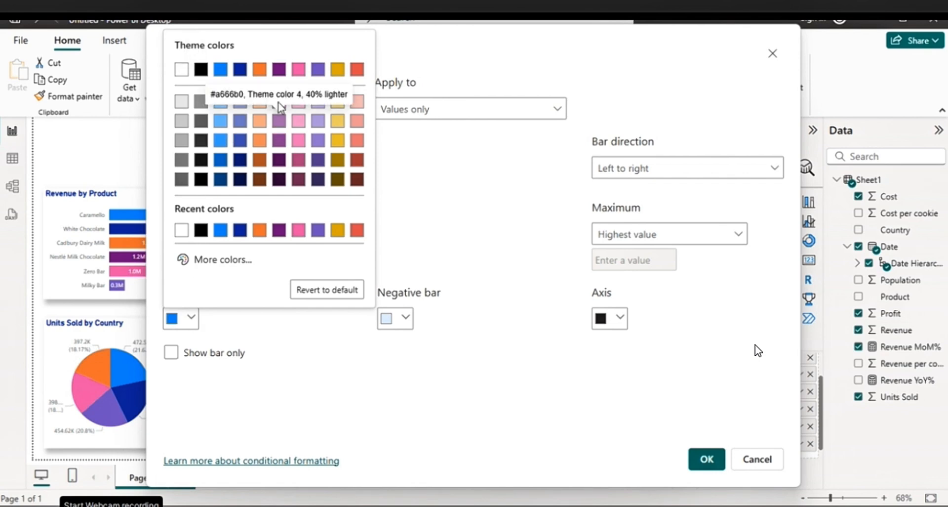
pyautogui.click(259, 101)
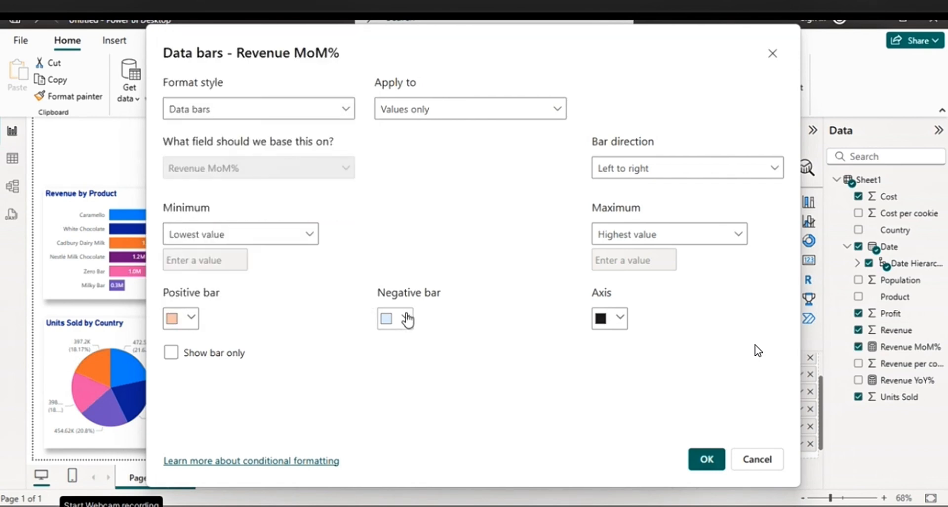
pyautogui.click(407, 318)
pyautogui.click(434, 104)
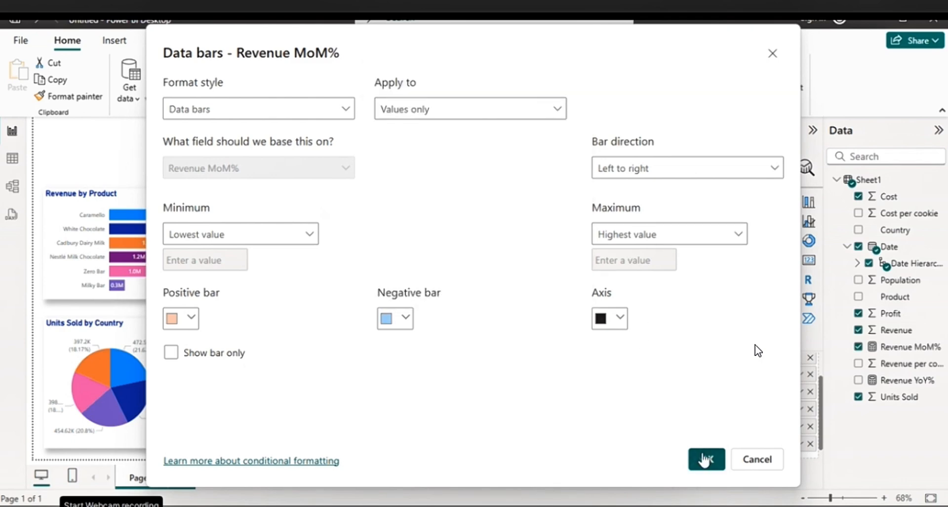
pyautogui.click(705, 459)
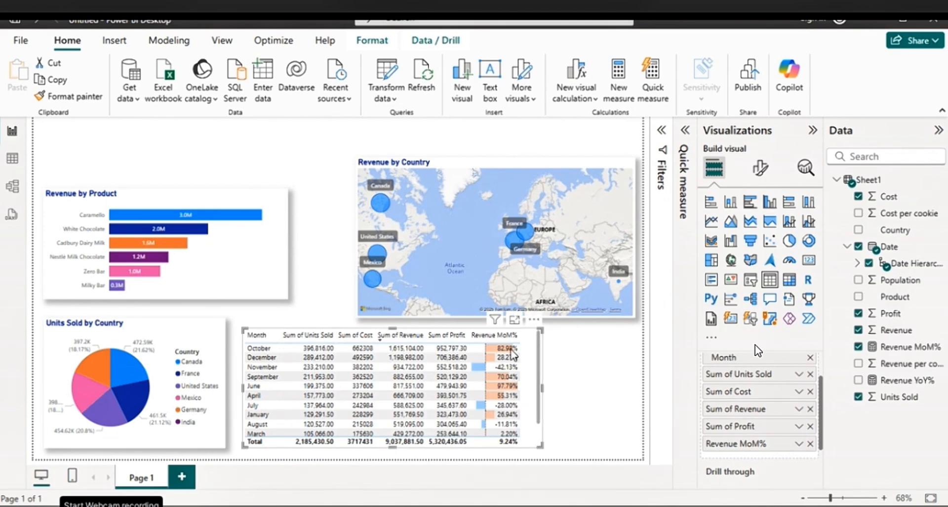
# Turn off the totals row of the monthly table
pyautogui.click(447, 330)
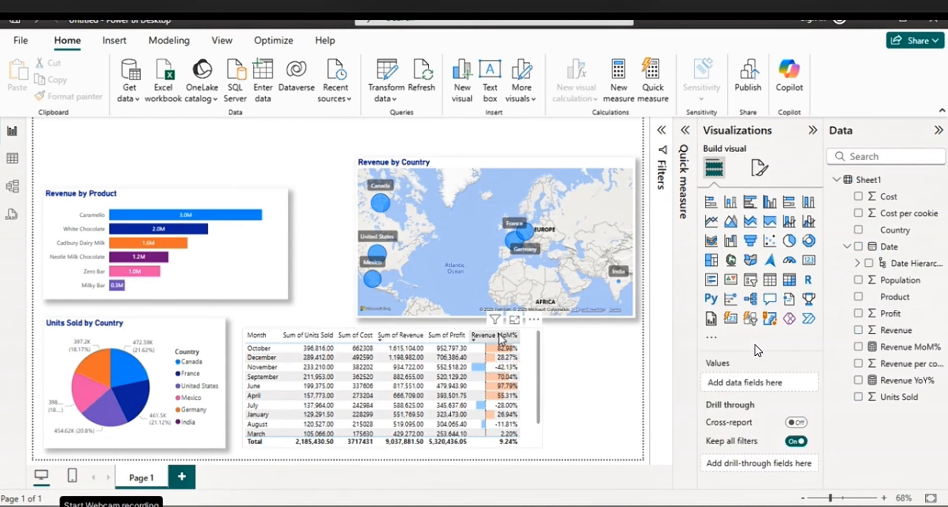
pyautogui.click(533, 336)
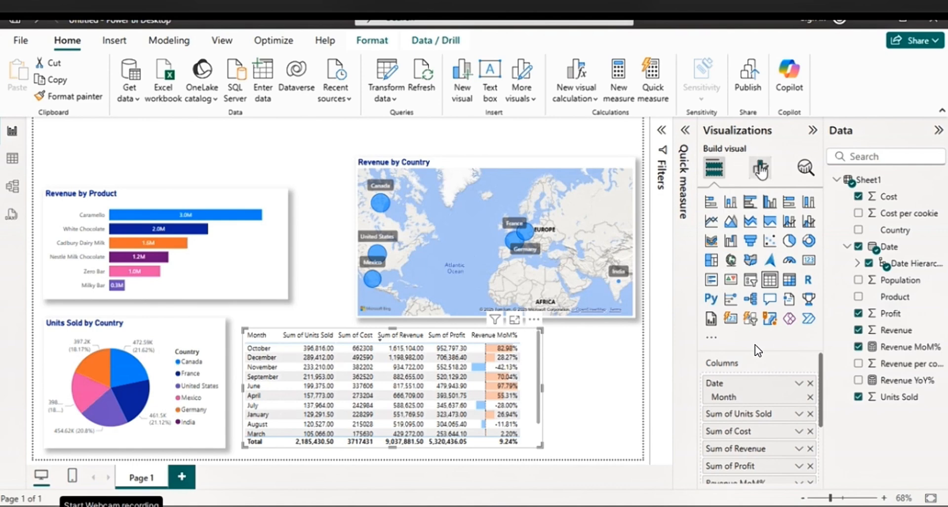
pyautogui.click(760, 168)
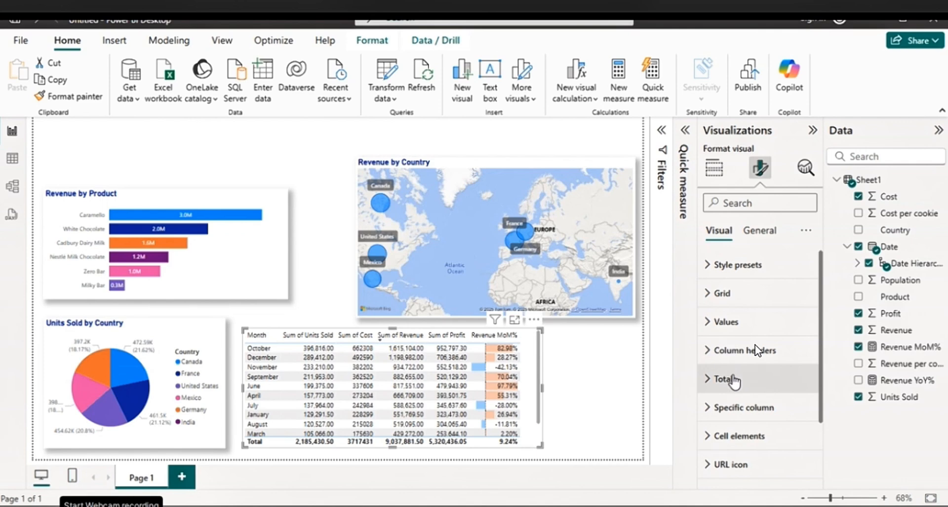
pyautogui.click(735, 380)
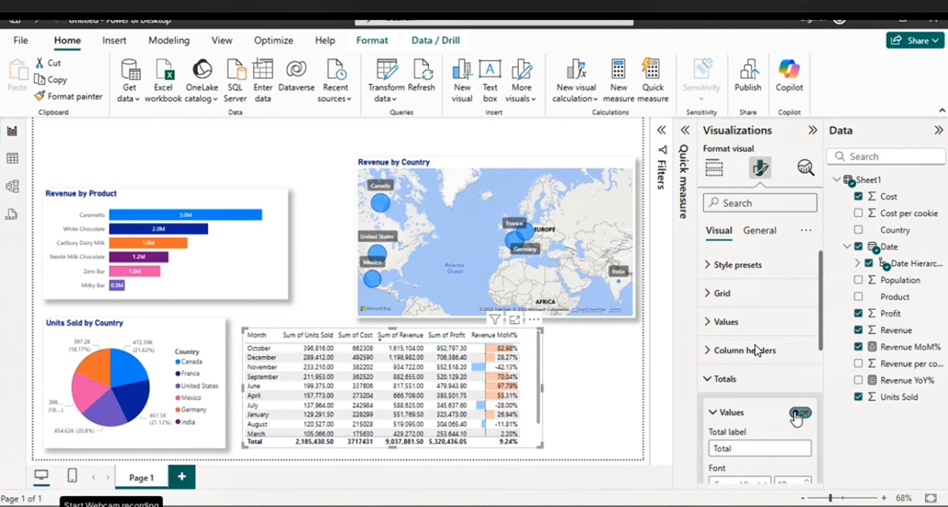
pyautogui.click(798, 414)
pyautogui.scroll(-3, 772, 358)
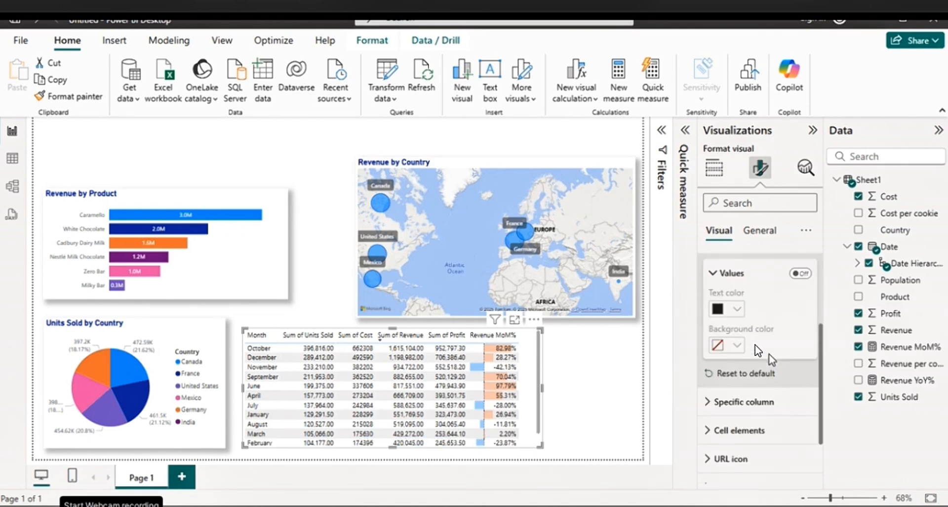
pyautogui.scroll(-2, 772, 358)
pyautogui.scroll(5, 772, 358)
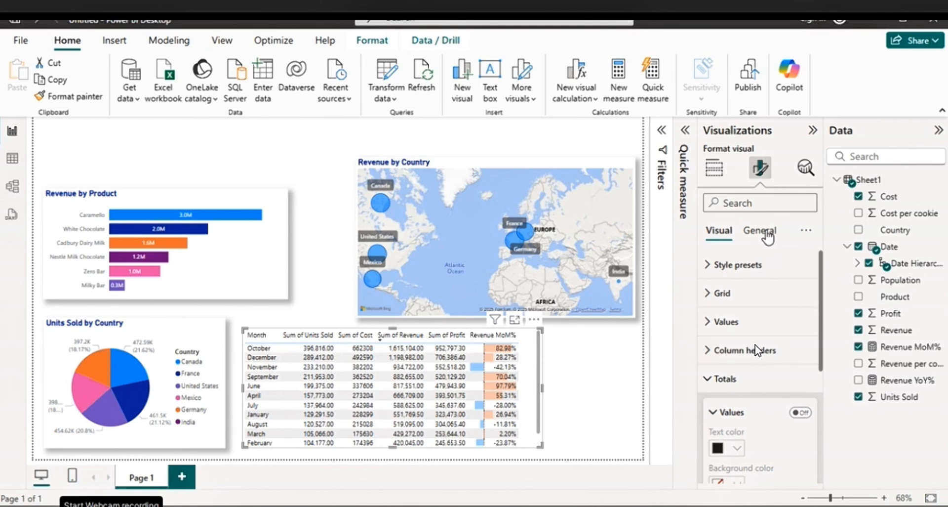
# Turn on the shadow effect for the monthly table
pyautogui.click(761, 231)
pyautogui.click(726, 321)
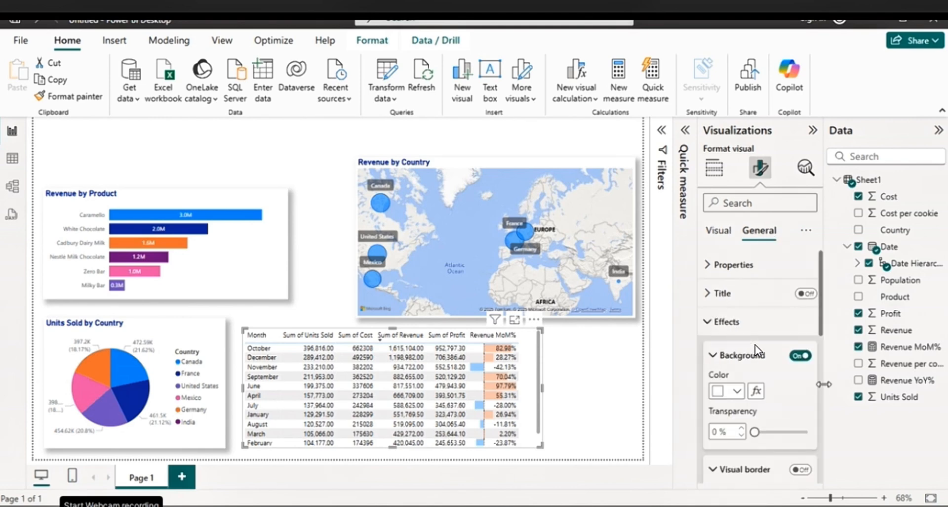
pyautogui.scroll(-4, 800, 393)
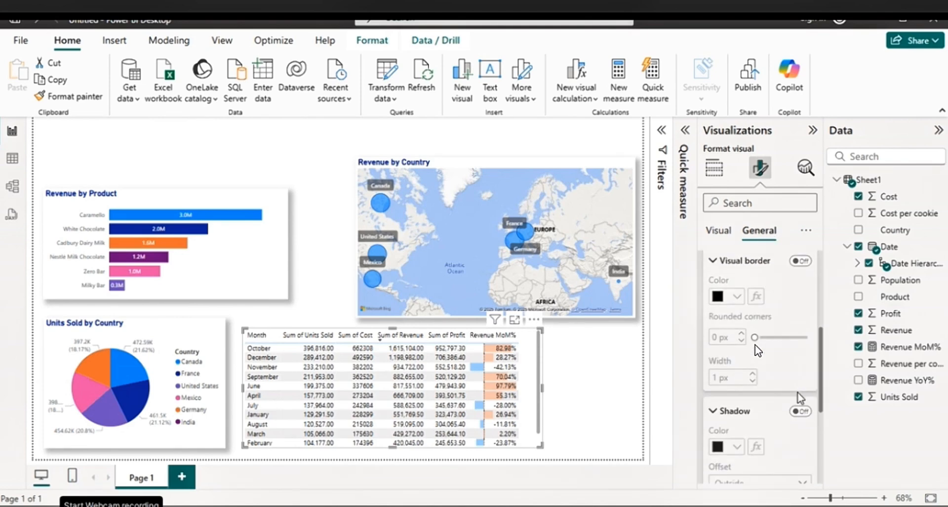
pyautogui.click(800, 411)
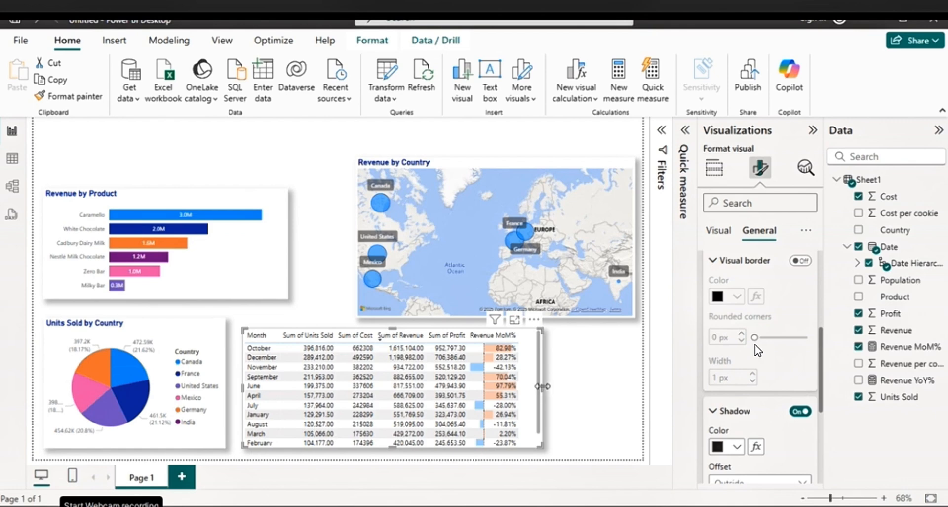
# Move the monthly table directly below the map and narrow it to line up with the map's edges
pyautogui.moveTo(542, 386)
pyautogui.mouseDown()
pyautogui.moveTo(552, 386)
pyautogui.moveTo(537, 386)
pyautogui.mouseUp()
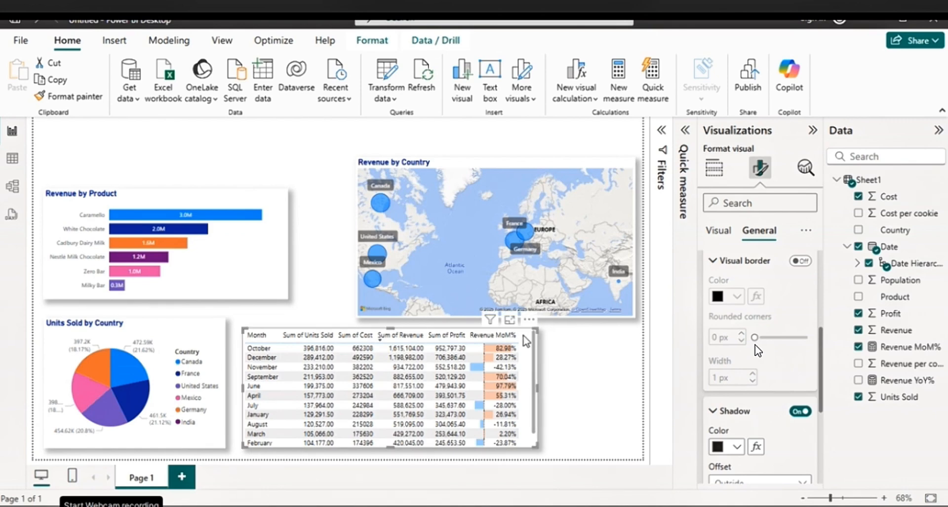
pyautogui.moveTo(528, 335); pyautogui.dragTo(628, 336)
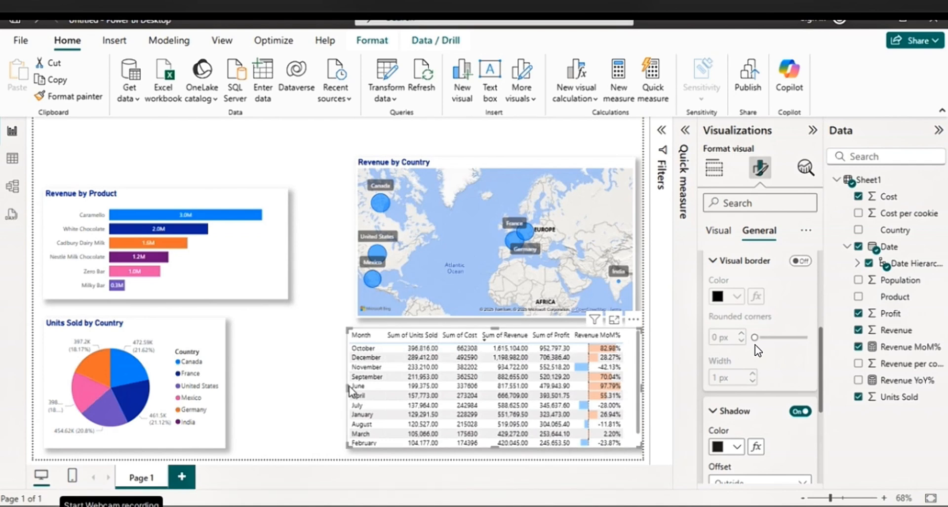
pyautogui.moveTo(343, 385); pyautogui.dragTo(355, 385)
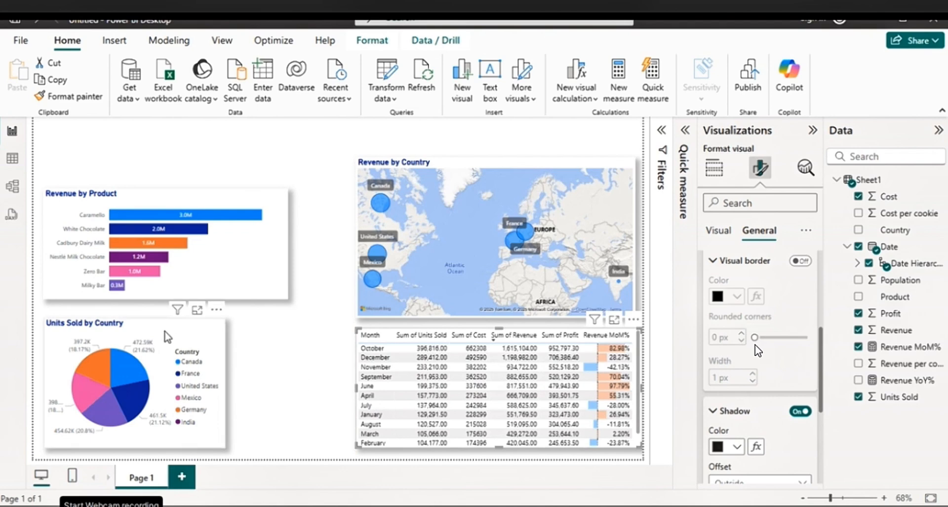
# Move the Revenue by Product chart up, extend its top edge level with the map, and shrink its width to about half
pyautogui.click(168, 336)
pyautogui.click(243, 277)
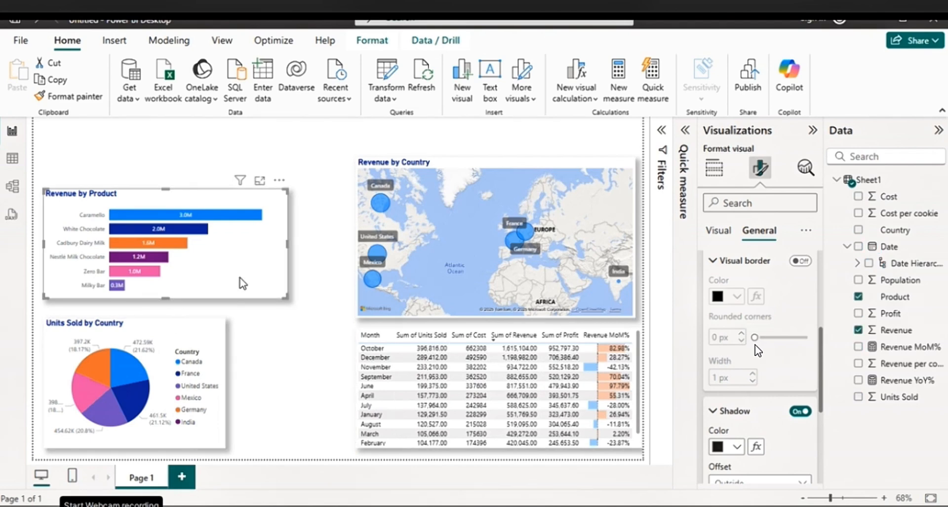
pyautogui.moveTo(244, 278); pyautogui.dragTo(239, 265)
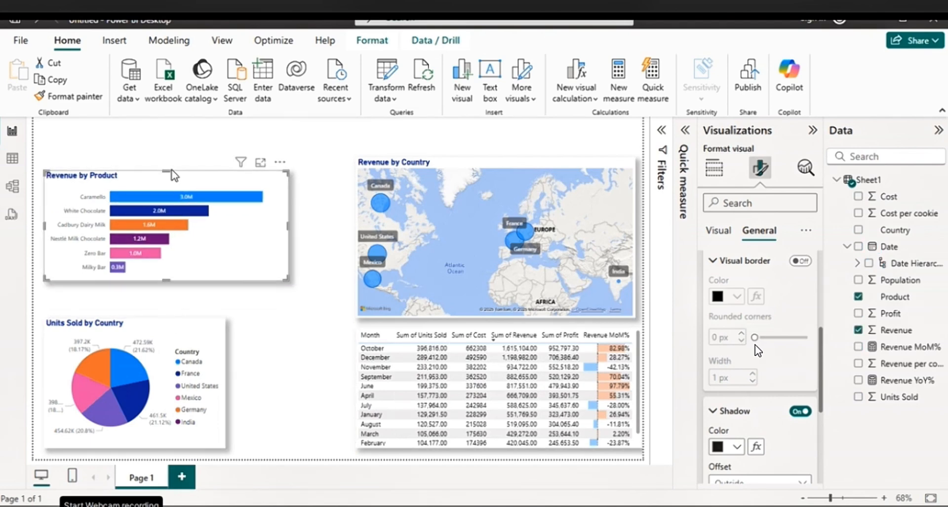
pyautogui.moveTo(167, 172); pyautogui.dragTo(167, 158)
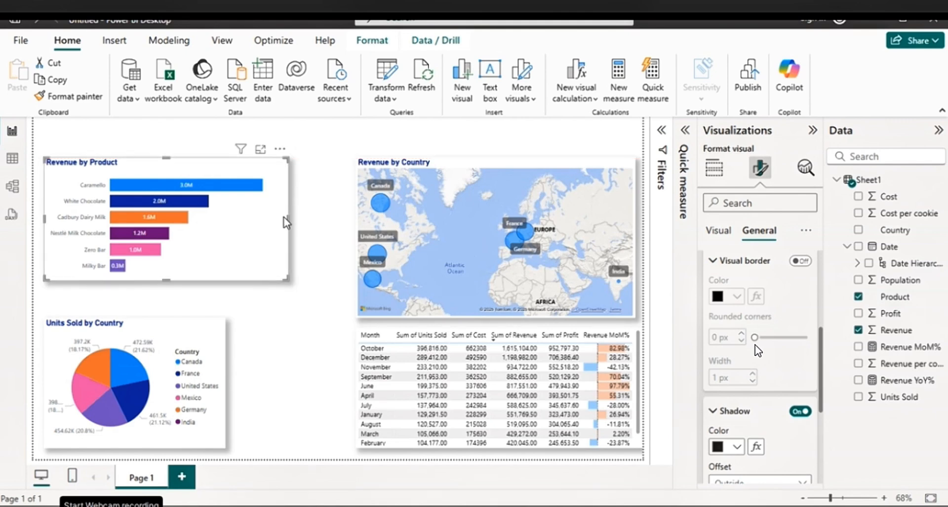
pyautogui.moveTo(284, 218); pyautogui.dragTo(177, 231)
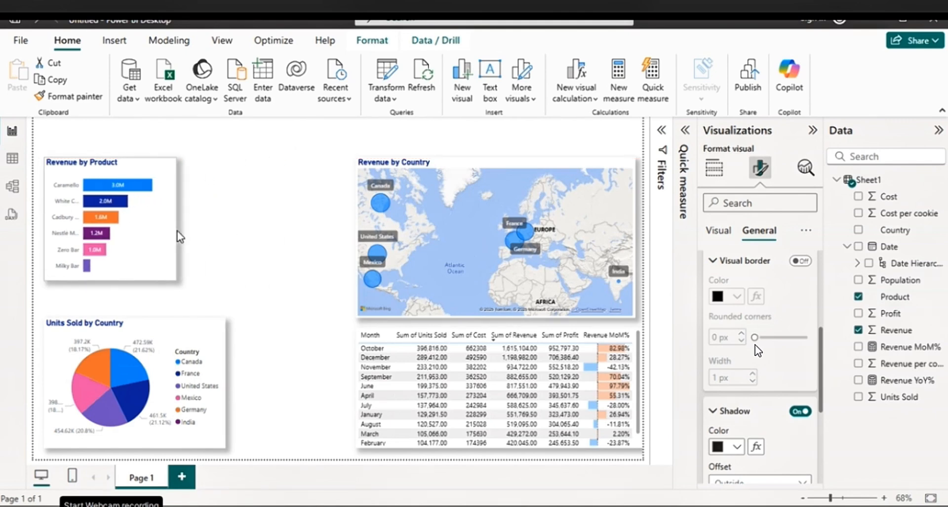
# Narrow the Units Sold by Country pie chart slightly and place the Revenue by Product chart between it and the table
pyautogui.click(223, 387)
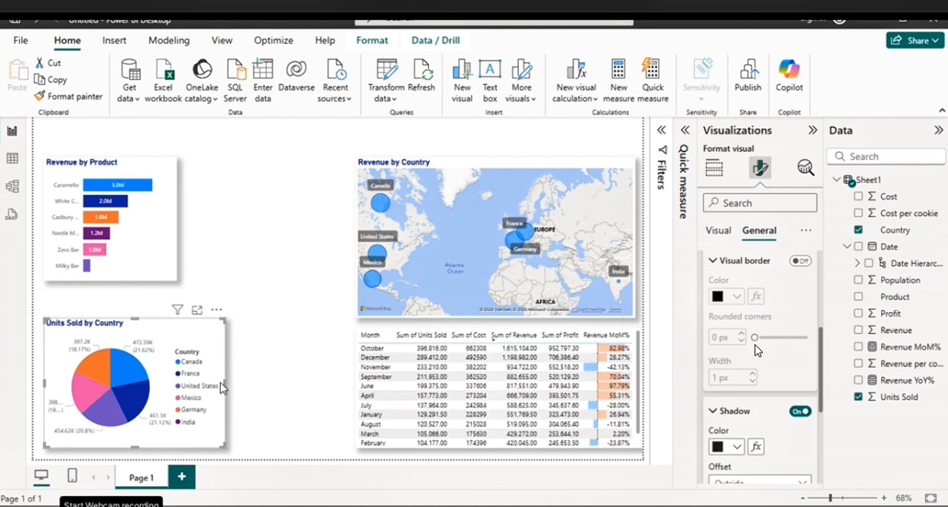
pyautogui.moveTo(223, 387); pyautogui.dragTo(212, 386)
pyautogui.click(130, 241)
pyautogui.moveTo(130, 242); pyautogui.dragTo(302, 409)
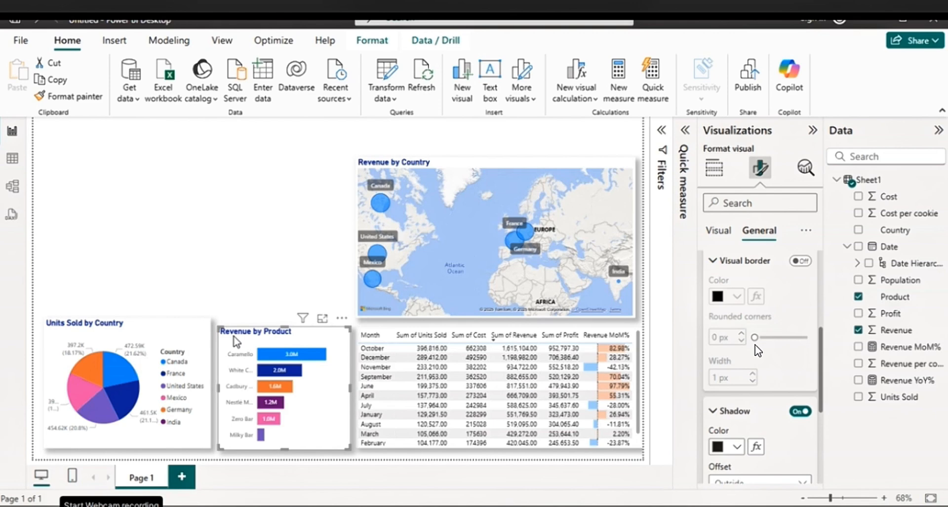
# Lower the pie chart's top edge to align with the bar chart and reduce the map's height slightly from its top
pyautogui.click(180, 327)
pyautogui.moveTo(129, 318); pyautogui.dragTo(129, 325)
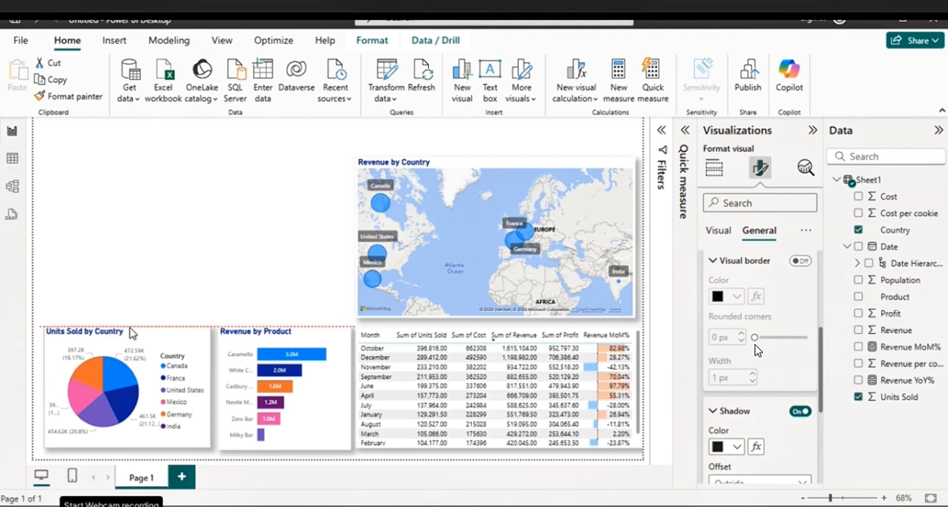
pyautogui.click(524, 166)
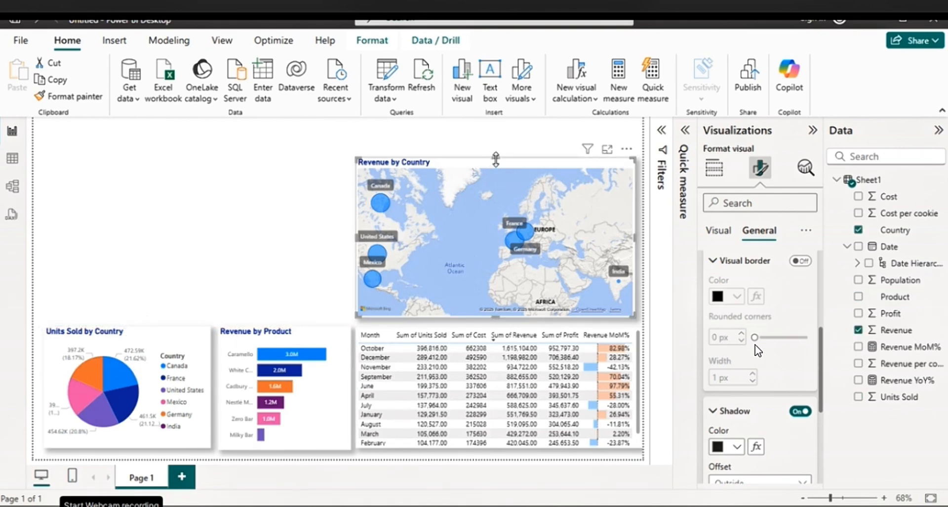
pyautogui.moveTo(520, 161); pyautogui.dragTo(521, 174)
pyautogui.click(221, 228)
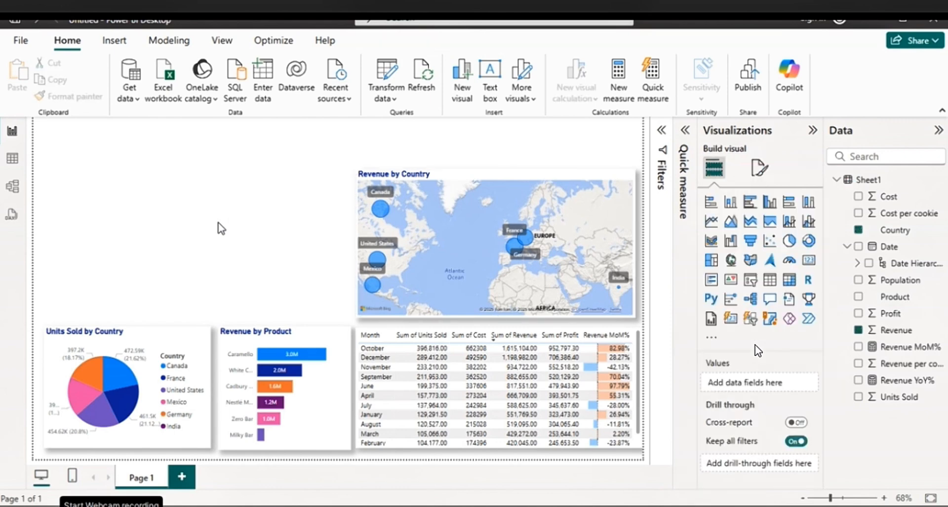
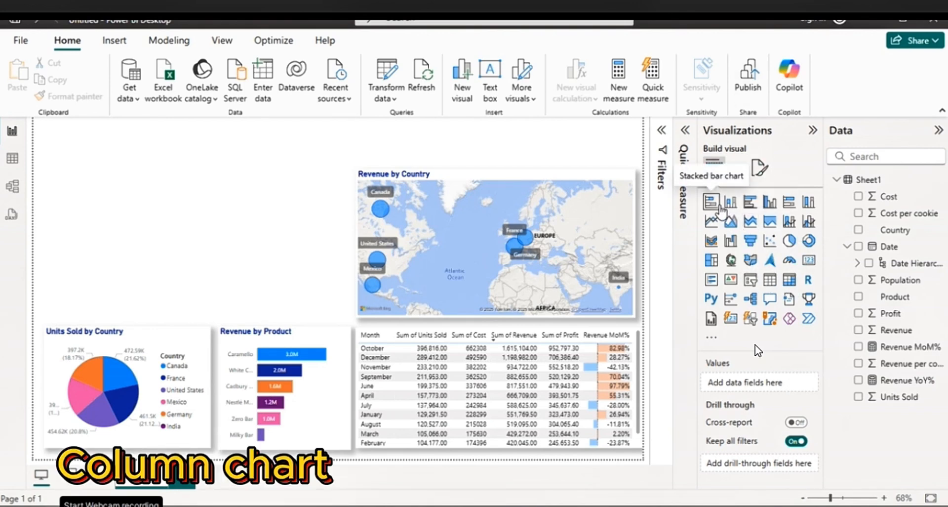
# Insert a stacked column chart of Revenue by Date and widen it to fill the space beside the map
pyautogui.click(730, 202)
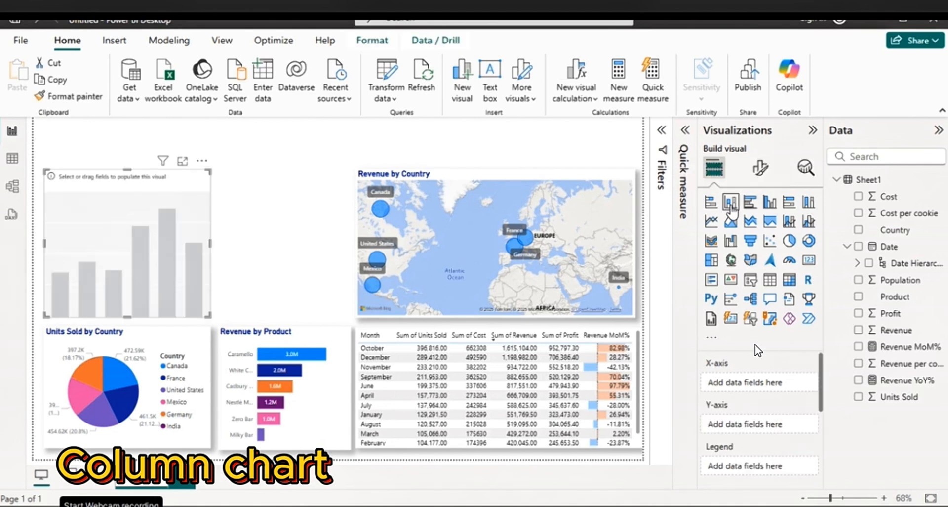
pyautogui.moveTo(210, 246); pyautogui.dragTo(347, 256)
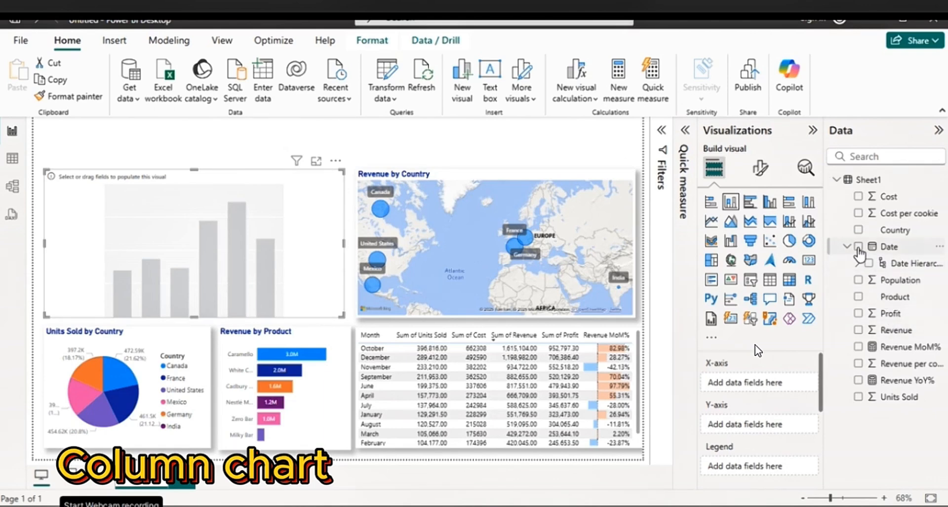
pyautogui.click(858, 246)
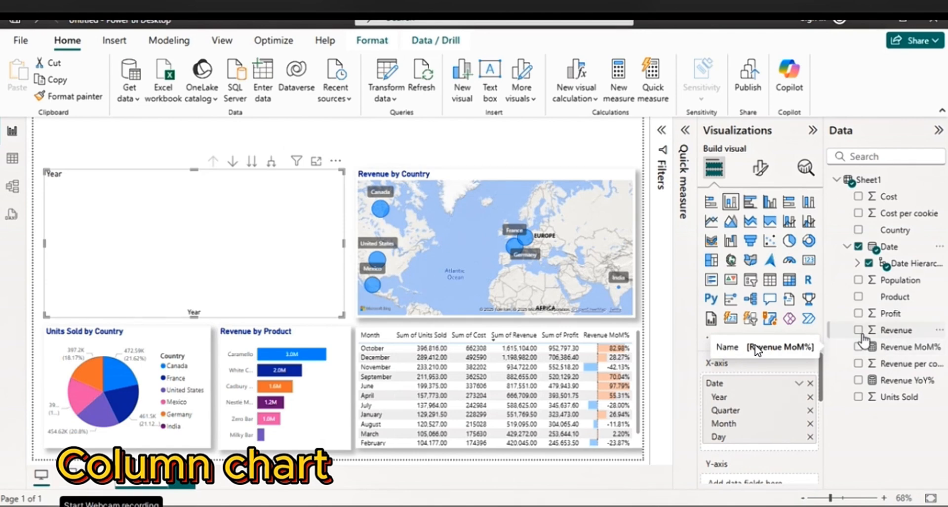
pyautogui.click(858, 330)
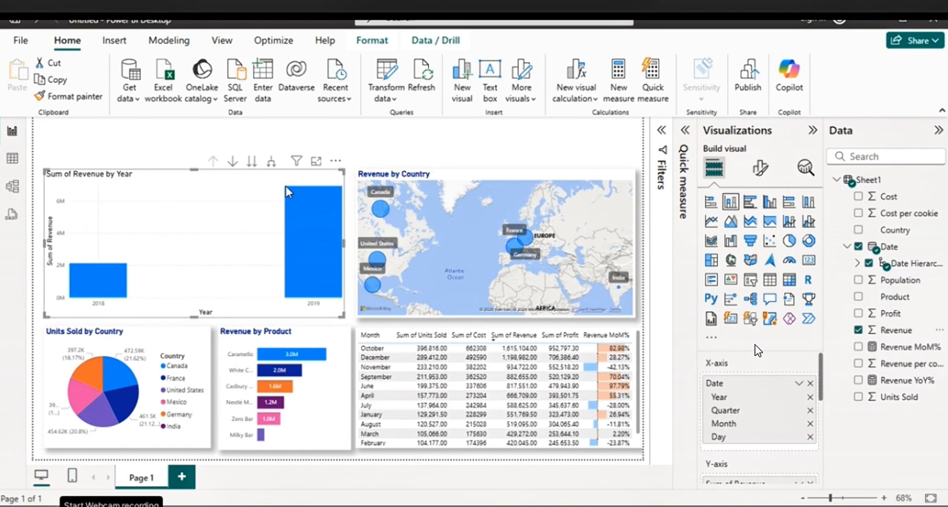
# Drill the column chart down to month level and remove Year, Quarter and Day from its X-axis
pyautogui.click(252, 162)
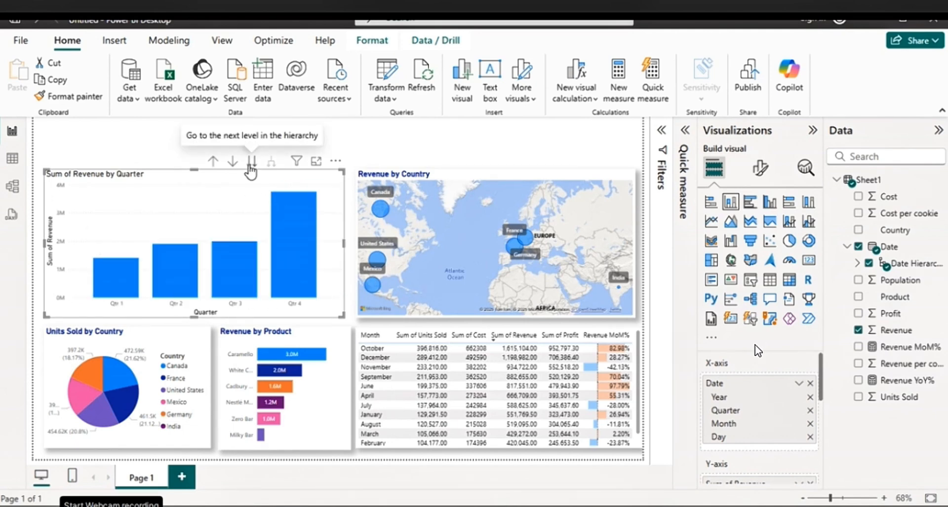
pyautogui.click(251, 161)
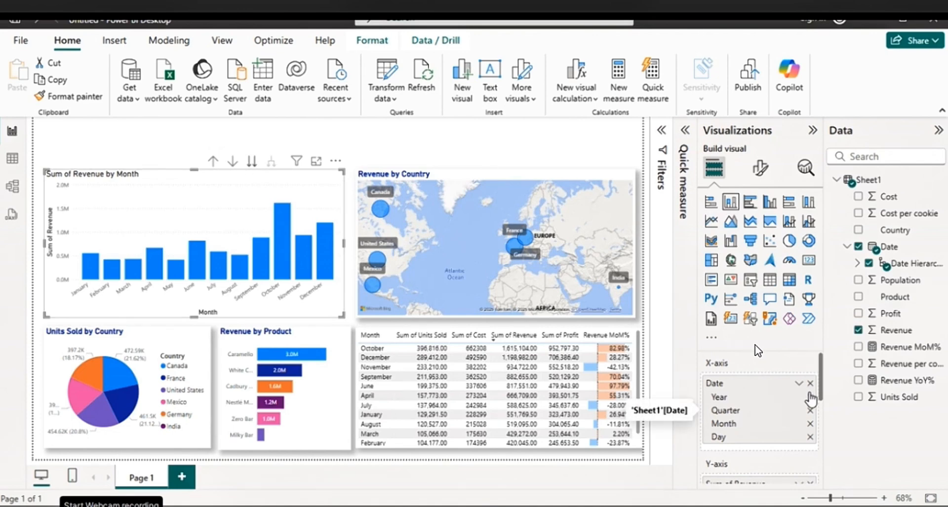
pyautogui.click(810, 397)
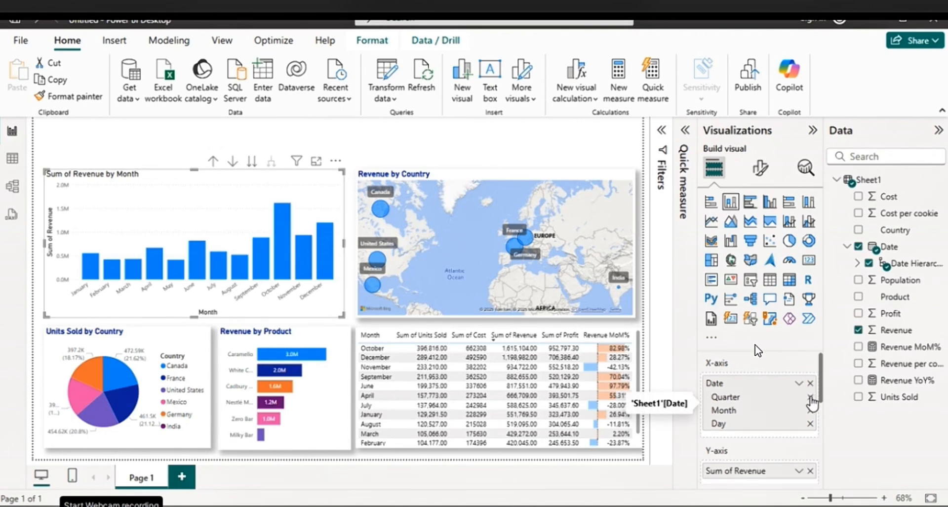
pyautogui.click(810, 396)
pyautogui.click(811, 409)
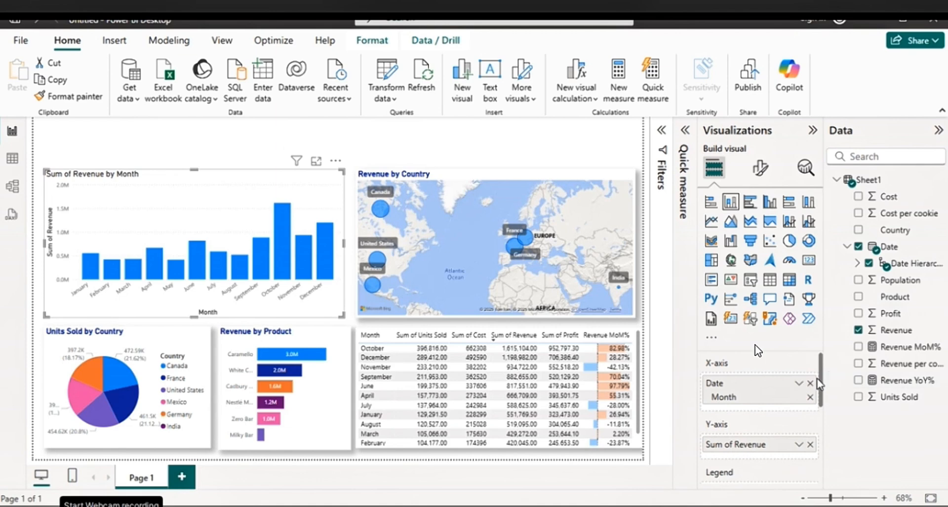
pyautogui.scroll(-2, 824, 383)
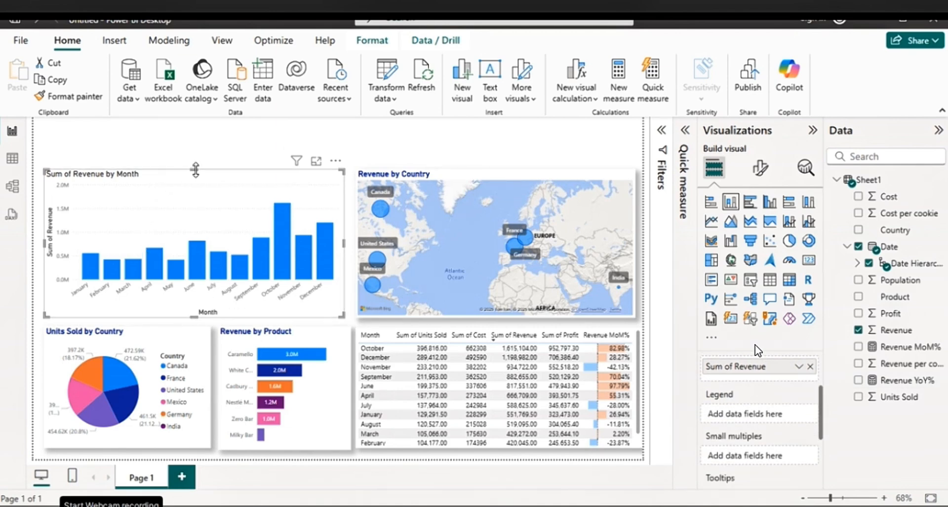
# Lower the column chart's top edge and extend the left edges of it and the pie chart to the page margin
pyautogui.moveTo(197, 169); pyautogui.dragTo(197, 189)
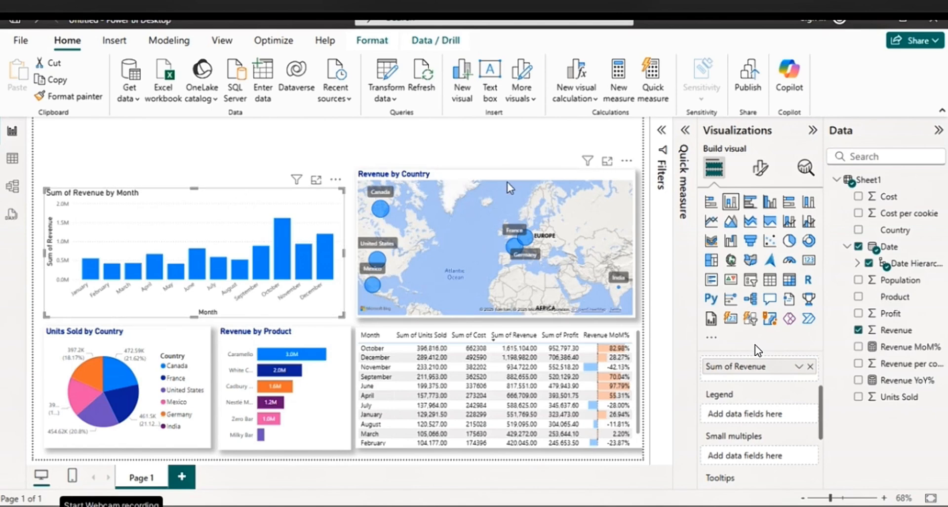
pyautogui.moveTo(194, 188); pyautogui.dragTo(194, 197)
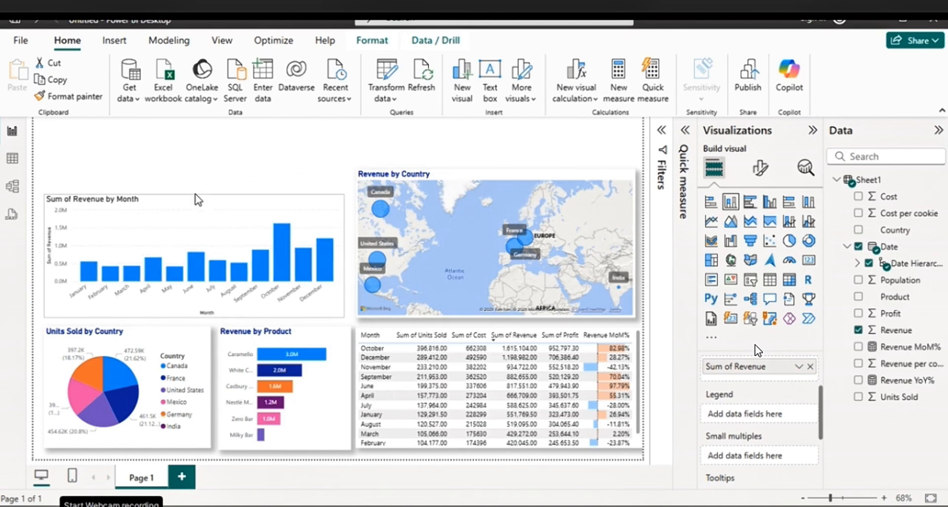
pyautogui.moveTo(45, 255); pyautogui.dragTo(33, 260)
pyautogui.click(46, 389)
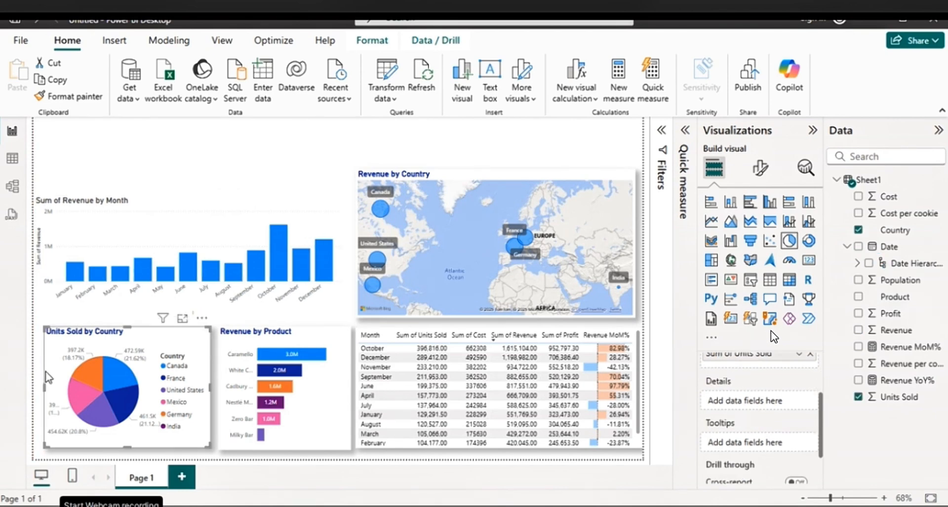
pyautogui.moveTo(46, 390); pyautogui.dragTo(33, 390)
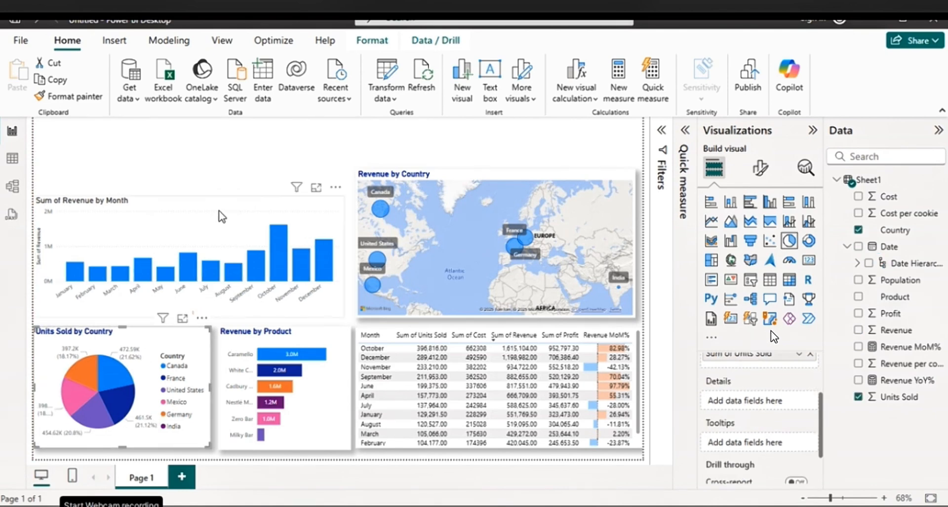
# Color the revenue columns by month by adding Month as the chart's legend field, and hide the legend
pyautogui.click(222, 214)
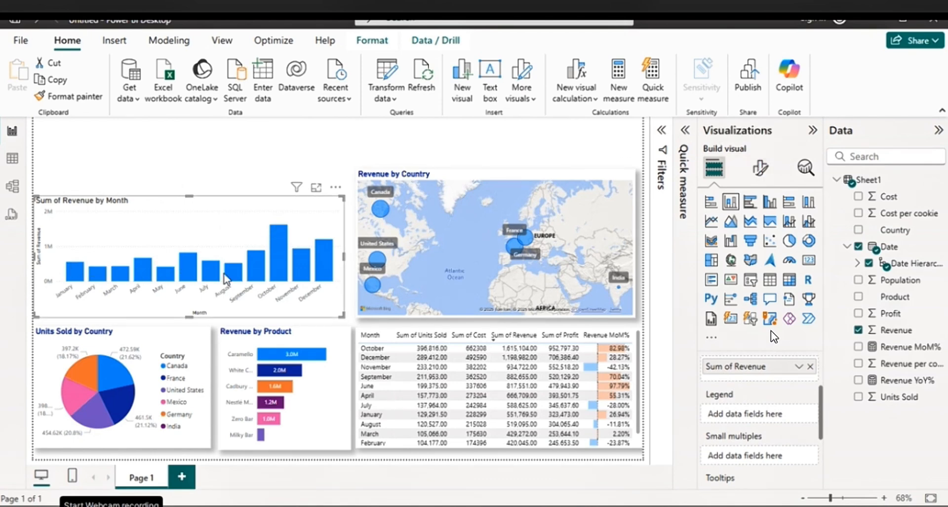
pyautogui.moveTo(310, 278)
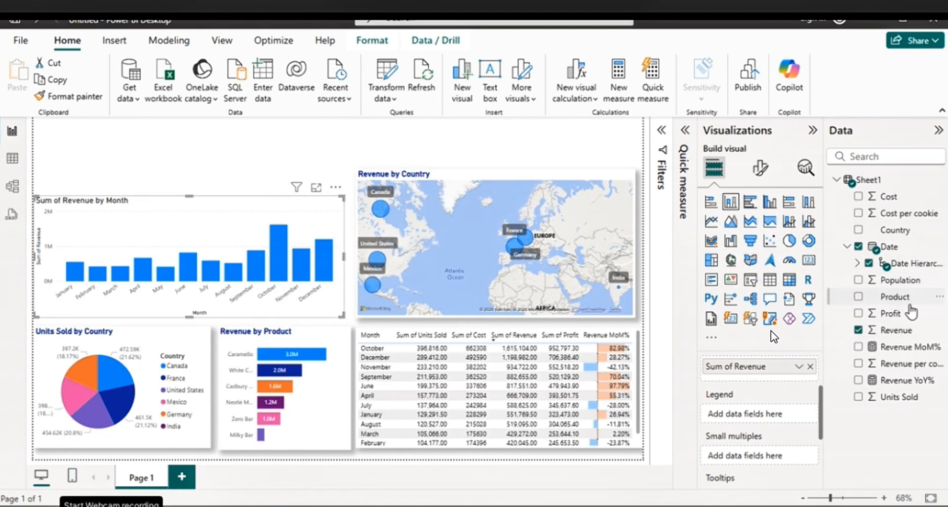
pyautogui.click(857, 263)
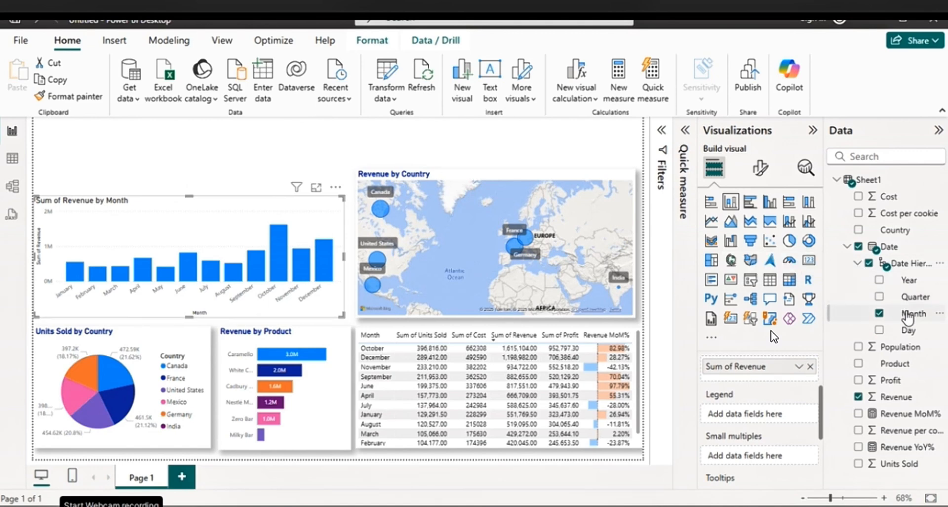
pyautogui.moveTo(910, 319); pyautogui.dragTo(780, 422)
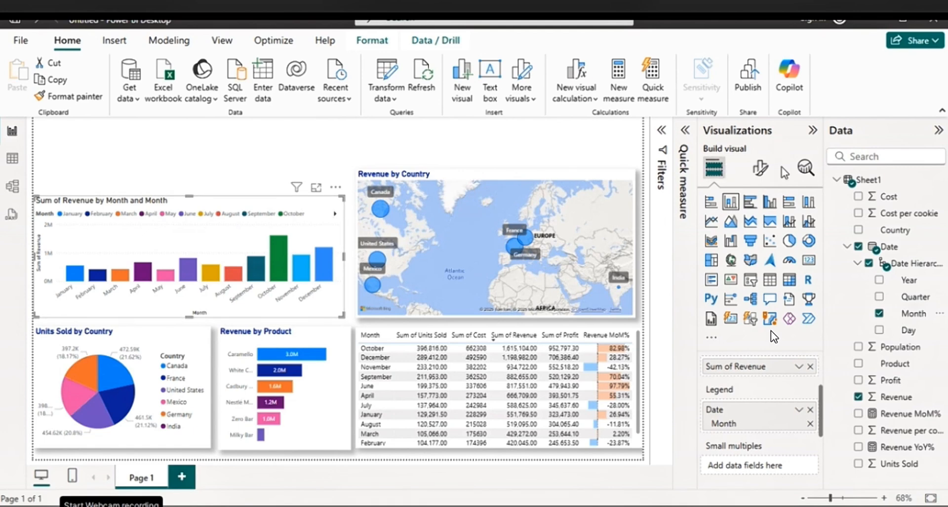
pyautogui.click(760, 168)
pyautogui.click(805, 322)
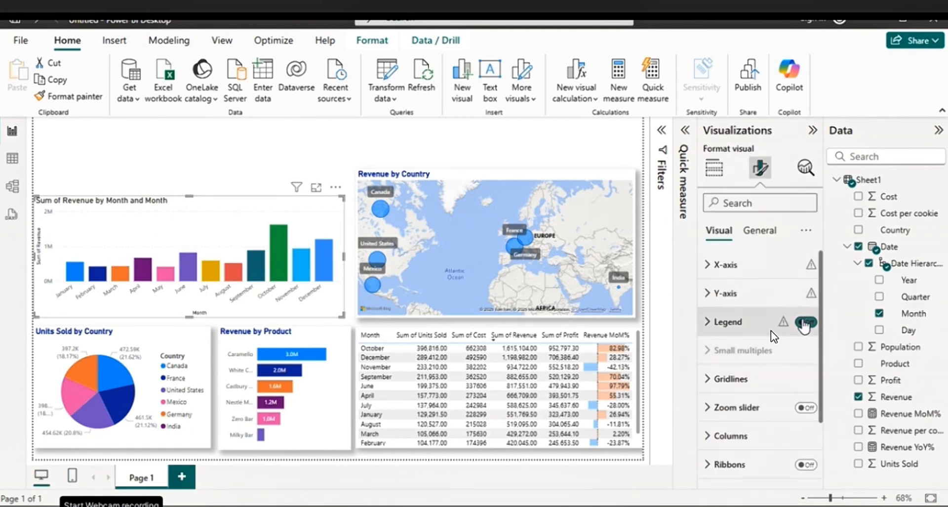
# Remove "Sum of" from the column chart's title and set the title text color to dark blue
pyautogui.click(759, 230)
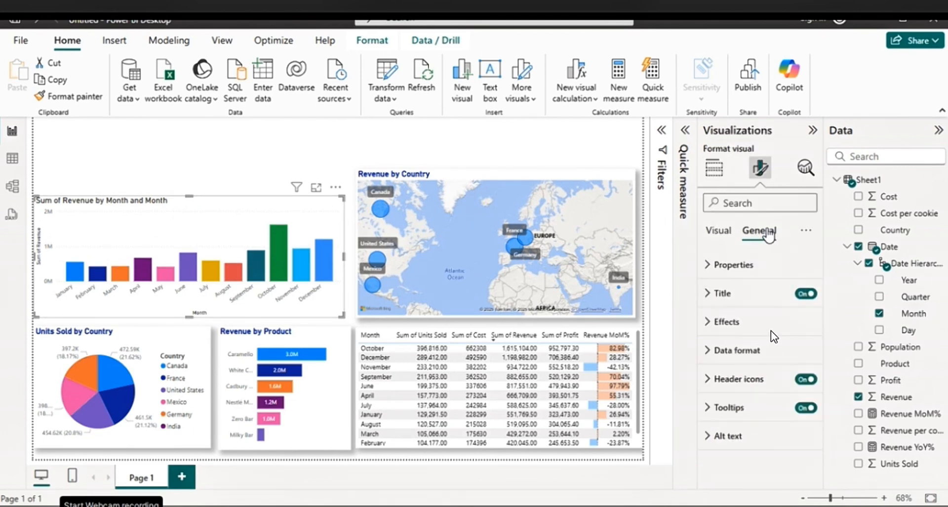
pyautogui.click(734, 298)
pyautogui.moveTo(741, 363); pyautogui.dragTo(710, 368)
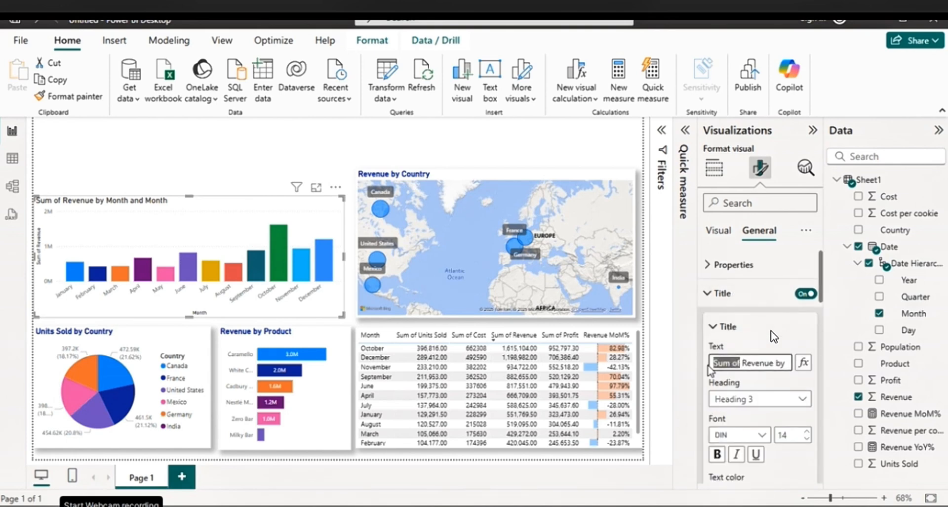
pyautogui.press('BackSpace')
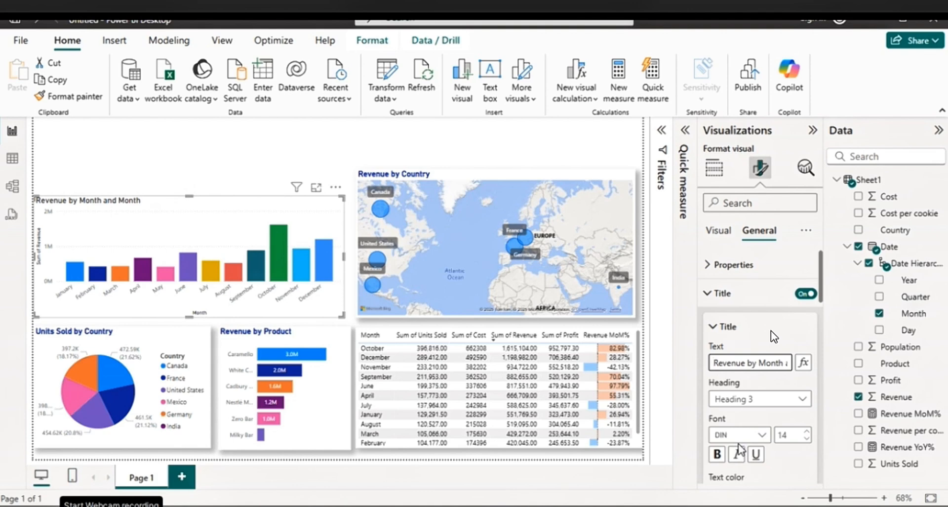
pyautogui.scroll(-1, 754, 401)
pyautogui.click(738, 425)
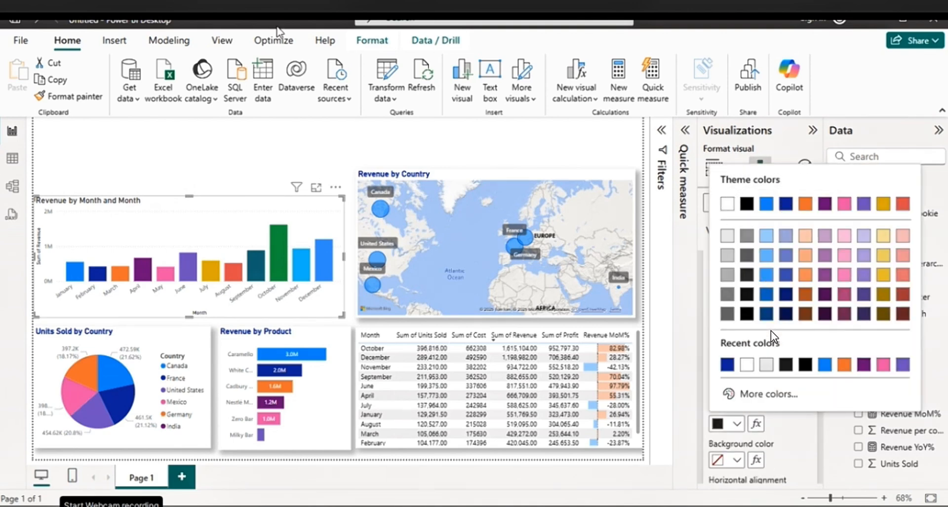
pyautogui.click(785, 203)
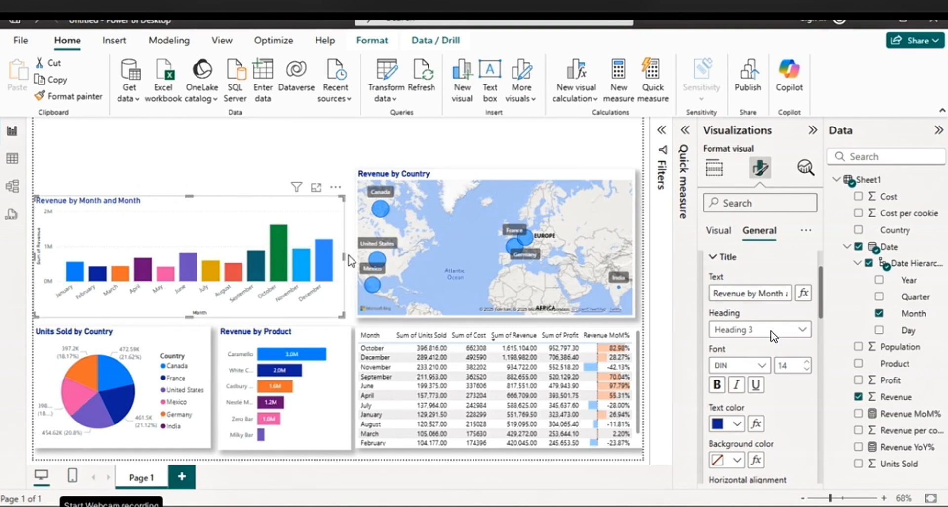
# Widen the column chart slightly to align with the Revenue by Product chart's right edge and enable its shadow
pyautogui.moveTo(349, 261); pyautogui.dragTo(355, 260)
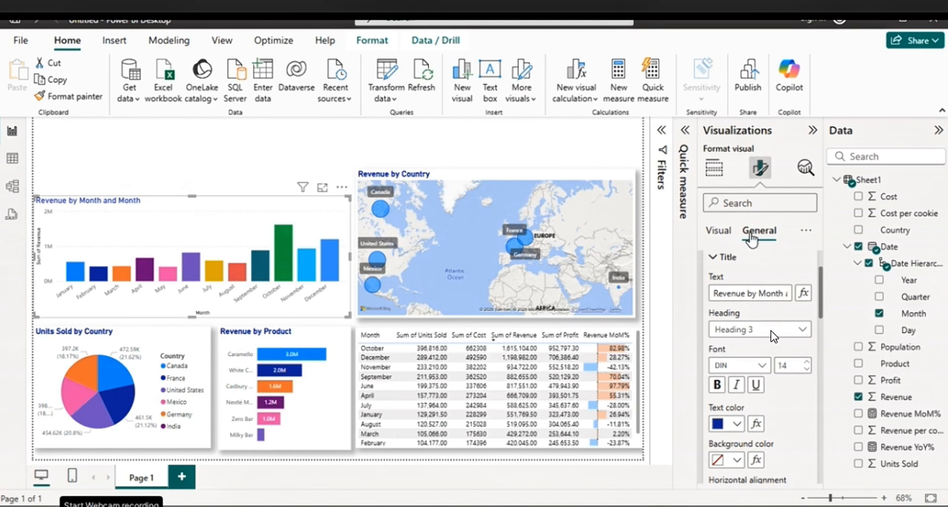
pyautogui.click(712, 259)
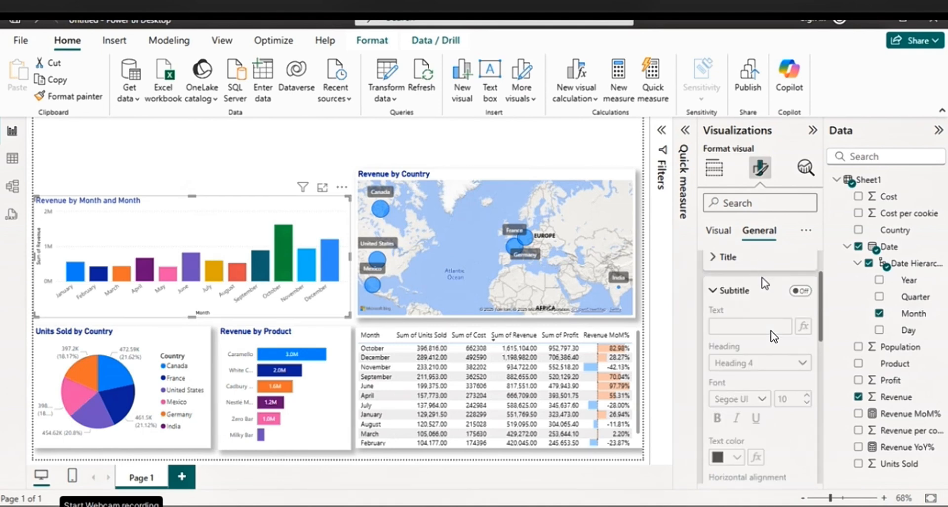
pyautogui.scroll(-10, 765, 293)
pyautogui.scroll(-1, 765, 296)
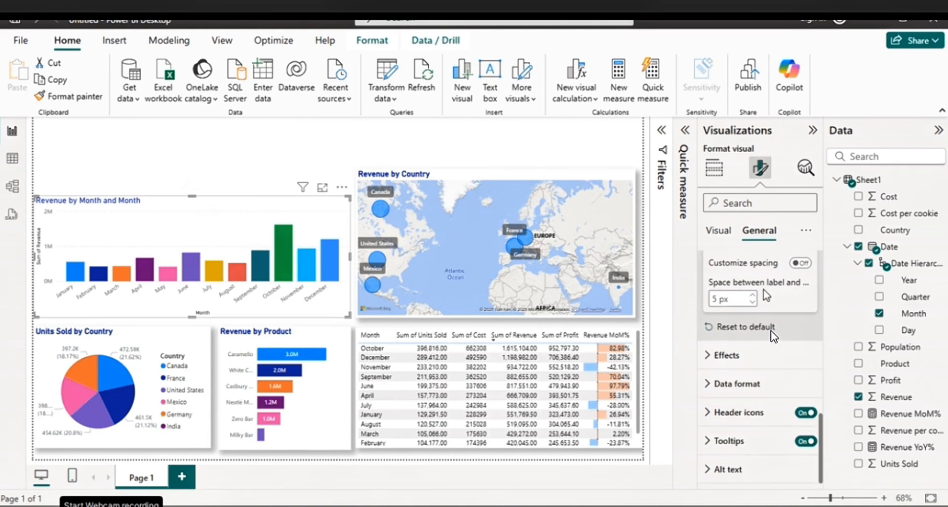
pyautogui.click(741, 358)
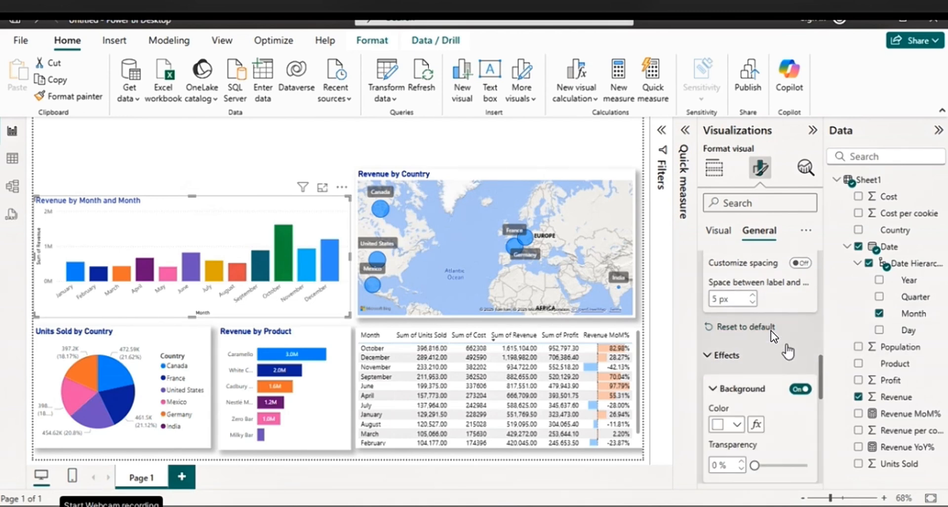
pyautogui.scroll(-5, 805, 351)
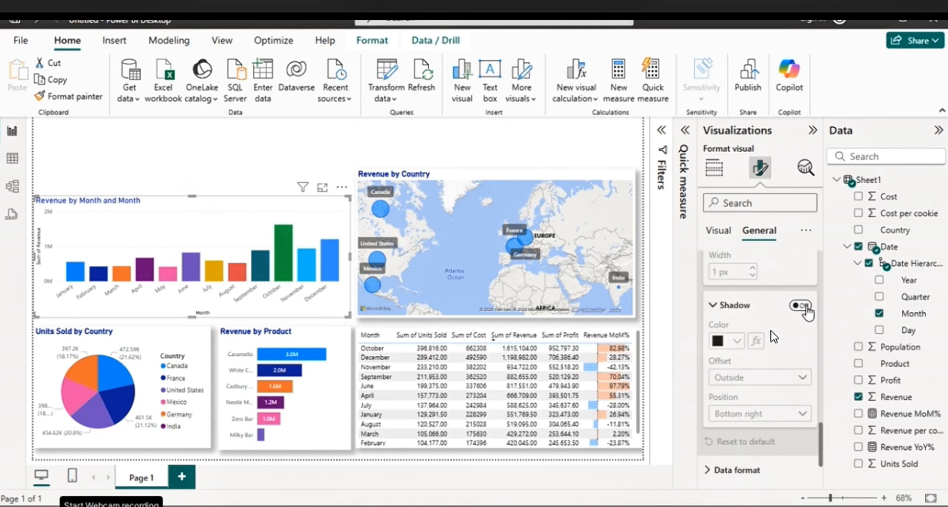
pyautogui.click(800, 306)
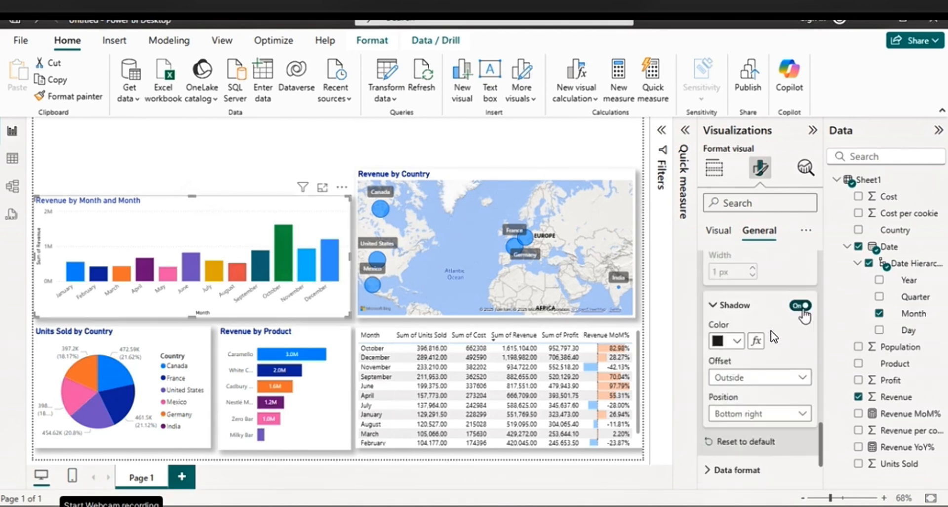
# Turn off the column chart's horizontal gridlines and turn on its data labels
pyautogui.click(719, 231)
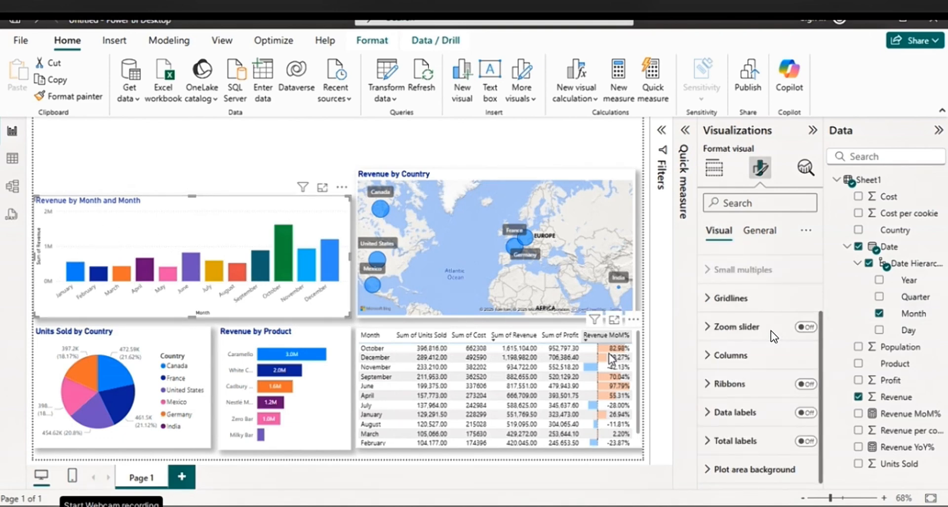
pyautogui.click(716, 299)
pyautogui.click(800, 332)
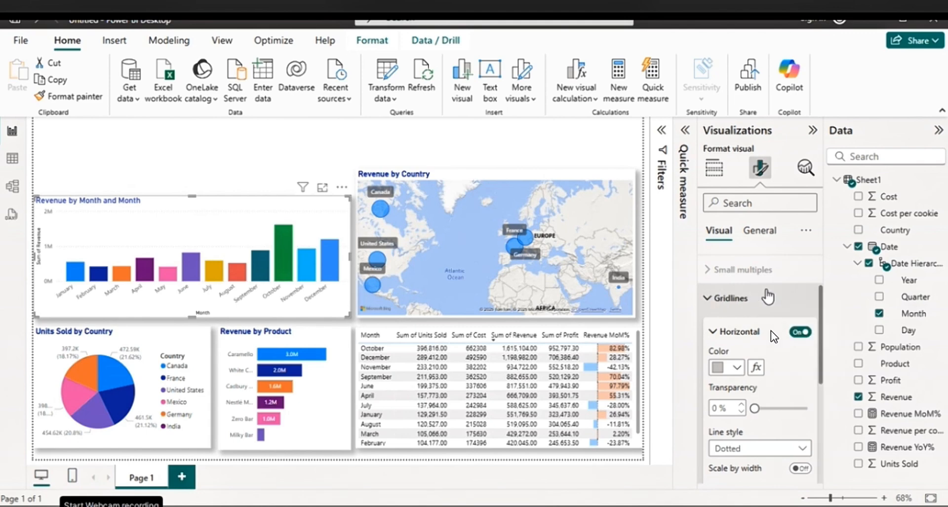
pyautogui.click(800, 332)
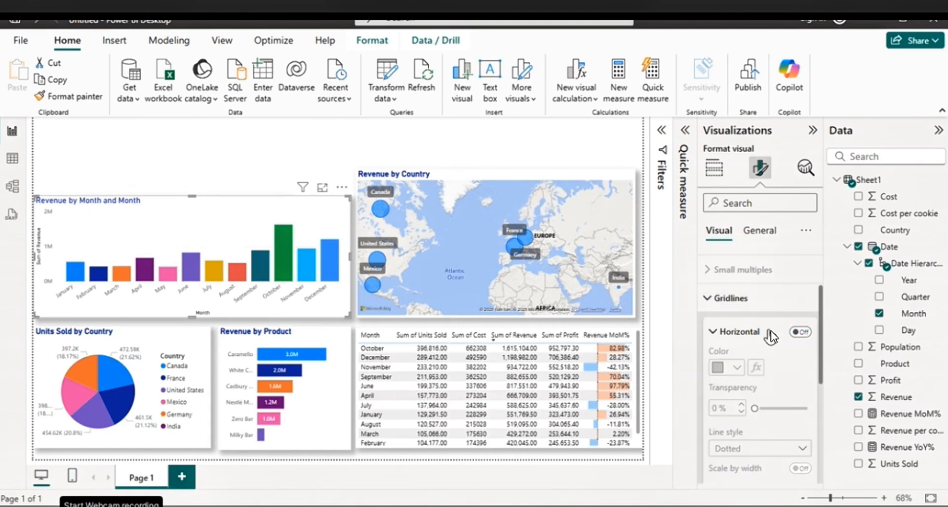
pyautogui.click(728, 299)
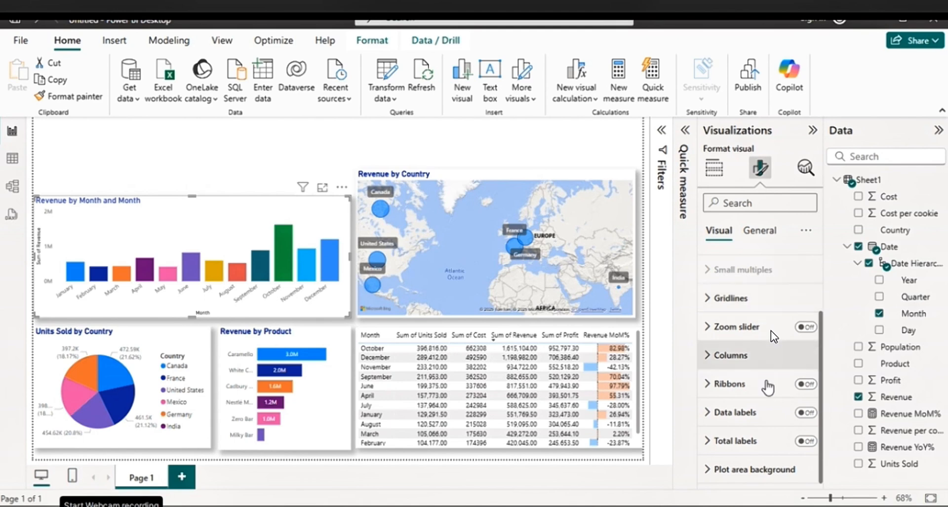
pyautogui.click(809, 413)
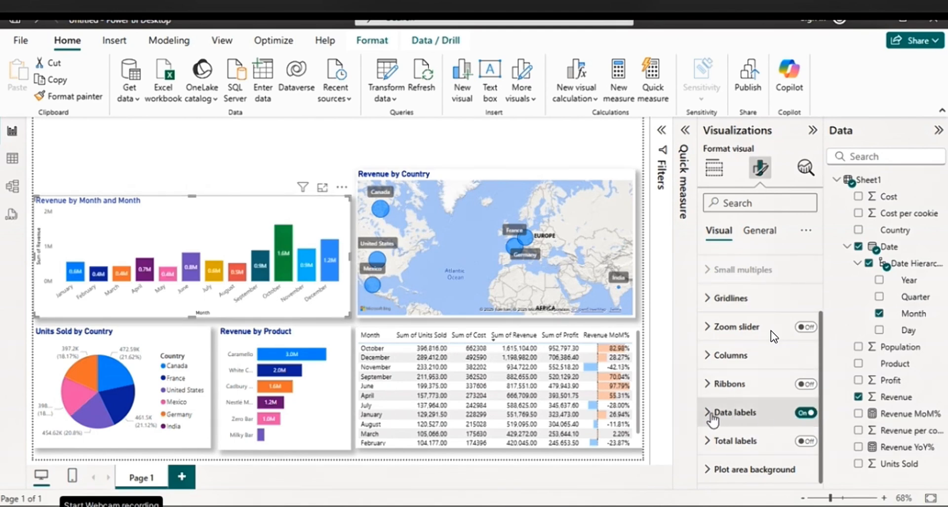
pyautogui.scroll(2, 735, 390)
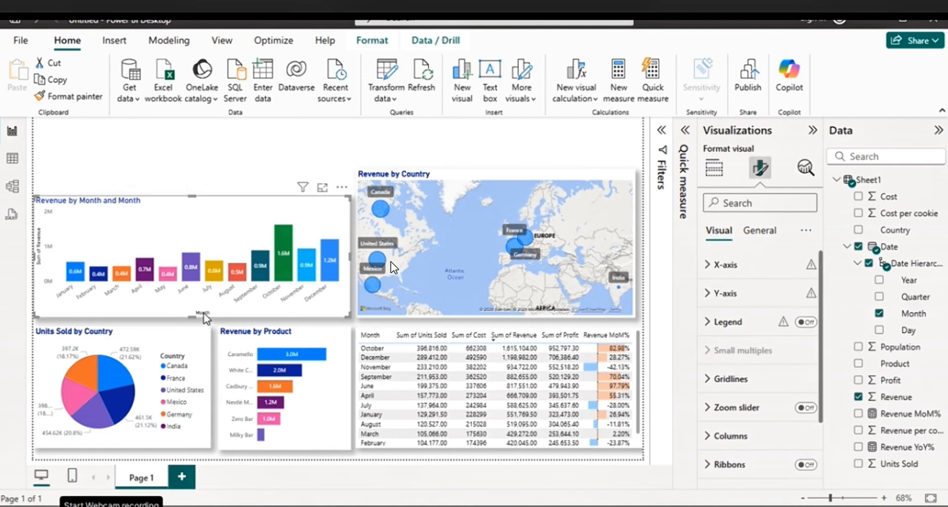
# Turn off the X-axis title of the Revenue by Month column chart
pyautogui.click(730, 266)
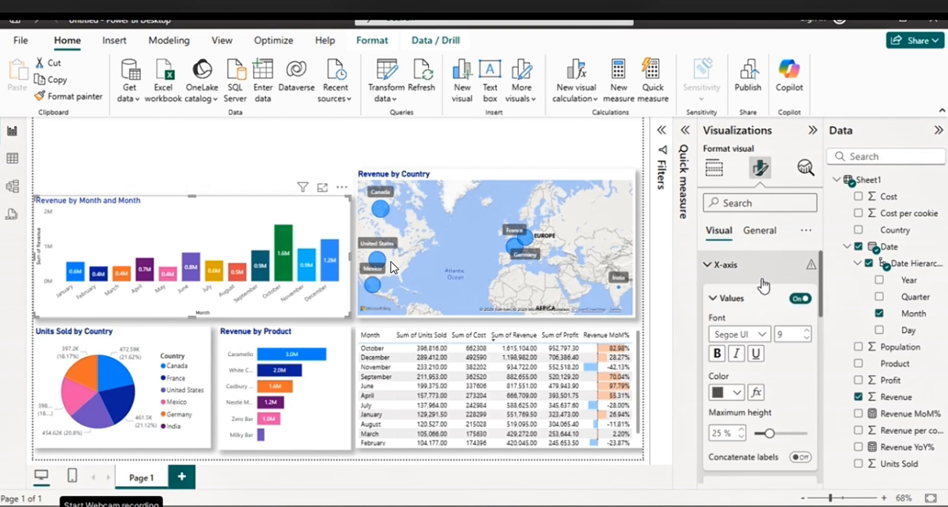
pyautogui.scroll(-2, 775, 291)
pyautogui.scroll(-4, 779, 292)
pyautogui.click(800, 282)
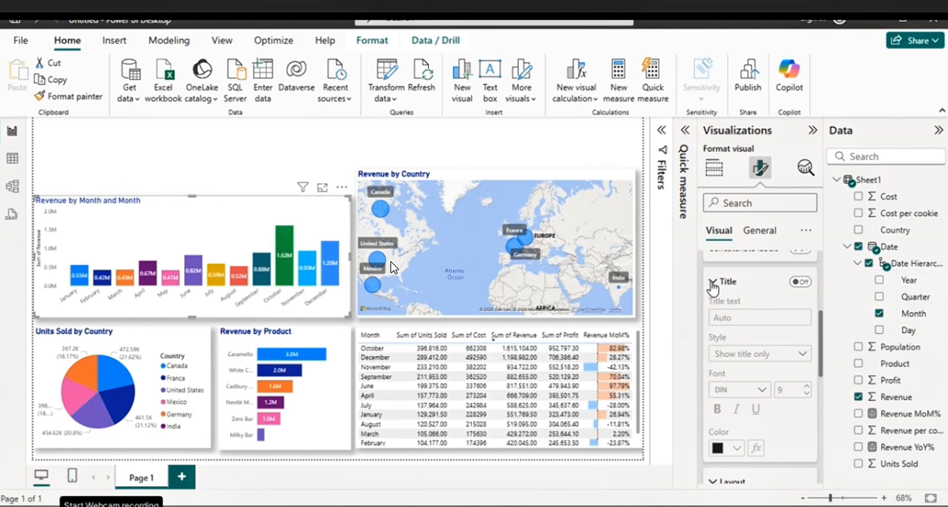
pyautogui.click(712, 284)
pyautogui.scroll(3, 716, 297)
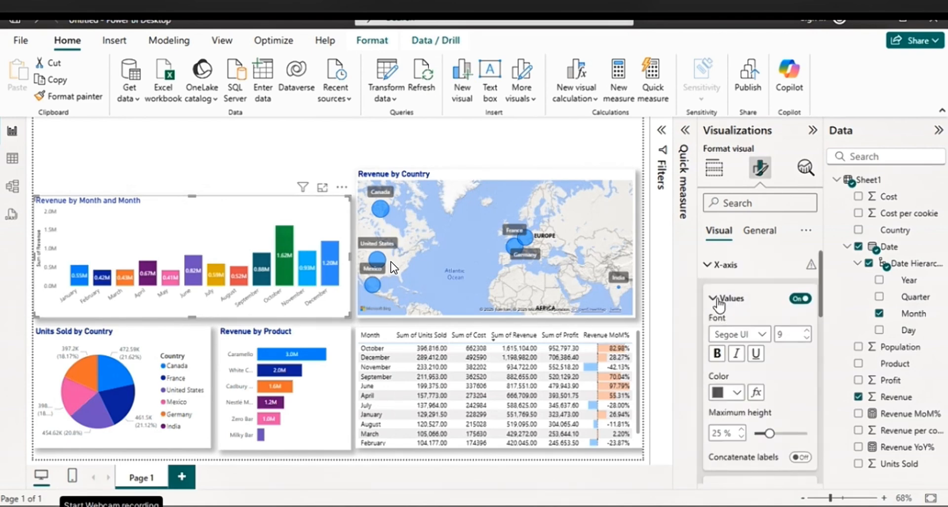
pyautogui.click(717, 300)
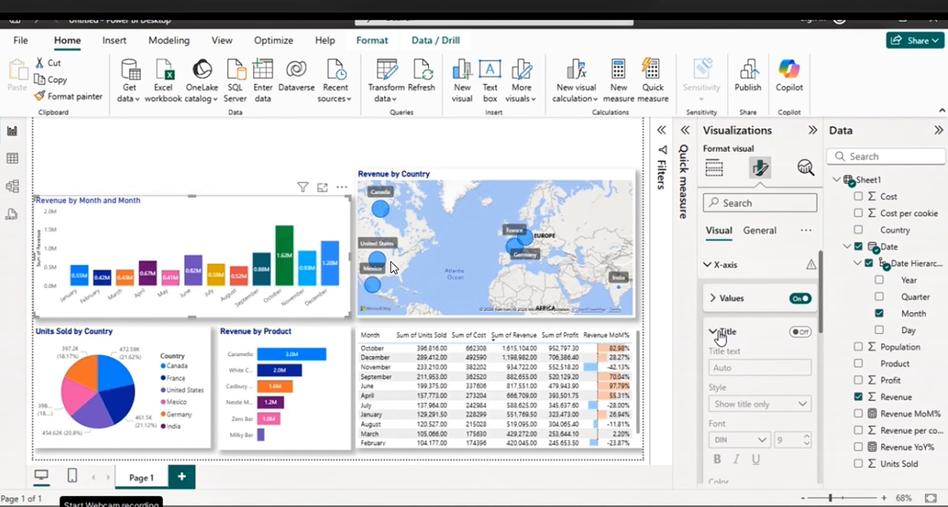
pyautogui.click(720, 336)
pyautogui.scroll(-3, 770, 328)
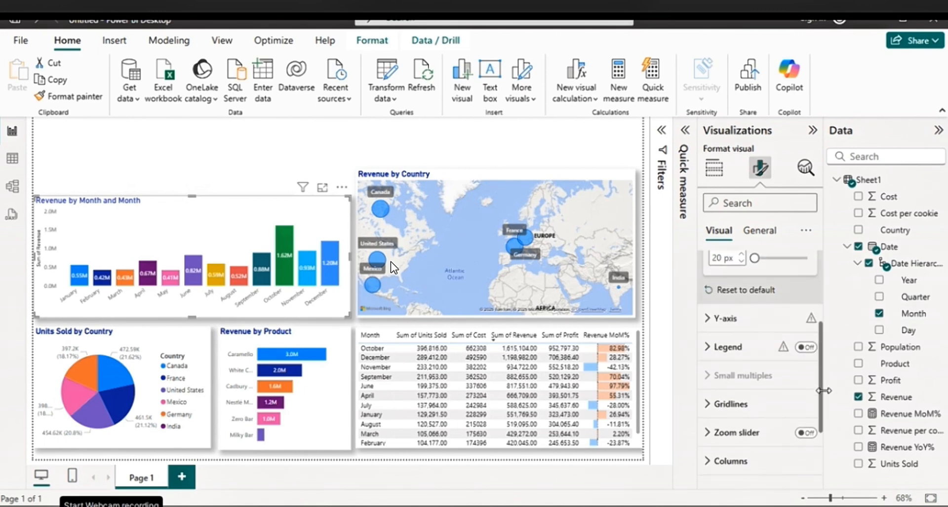
# Turn off the Y-axis title and the Y-axis values of the Revenue by Month column chart
pyautogui.click(711, 321)
pyautogui.scroll(-10, 743, 320)
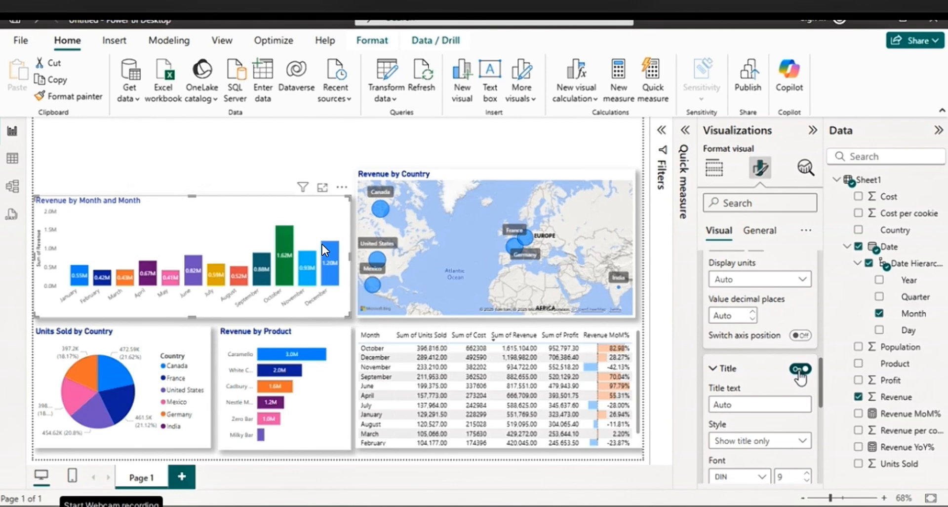
pyautogui.click(800, 371)
pyautogui.scroll(-3, 800, 376)
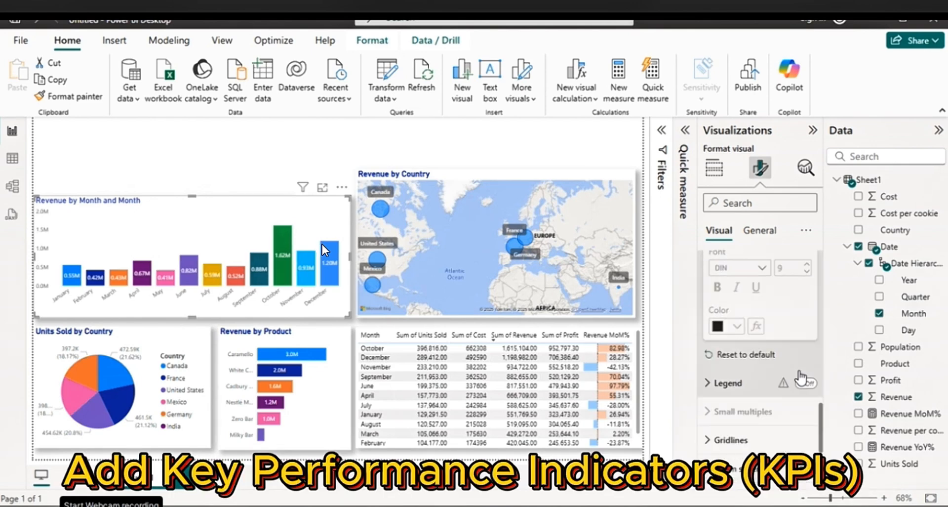
pyautogui.scroll(6, 800, 377)
pyautogui.scroll(2, 801, 376)
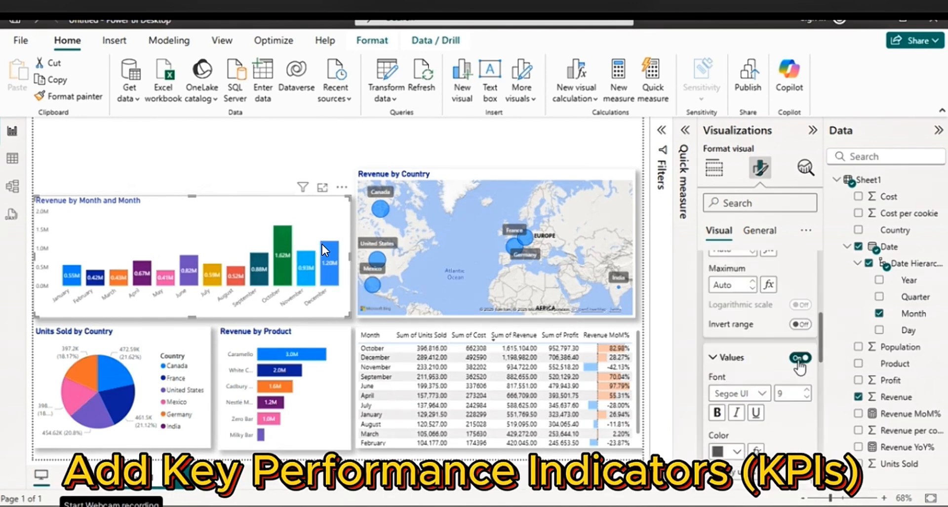
pyautogui.click(798, 358)
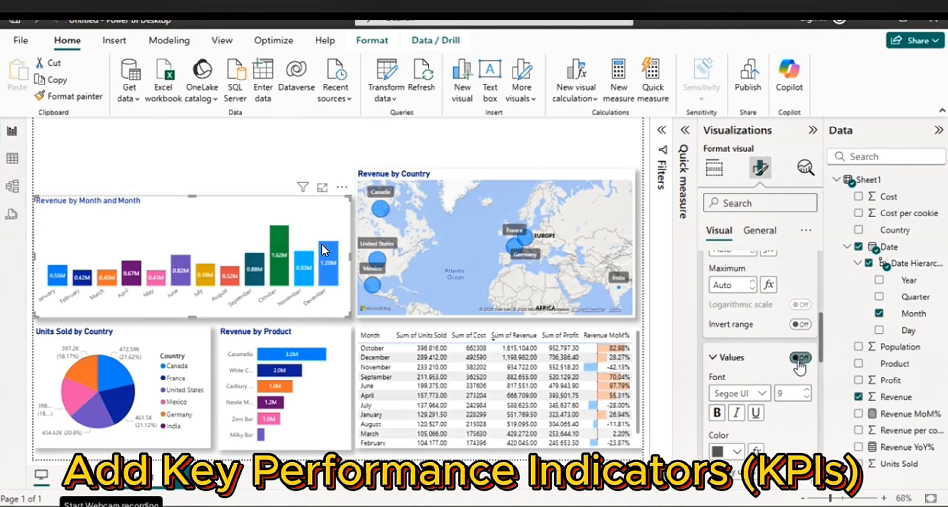
# Add a Card visual to the report page with Revenue as its field
pyautogui.click(192, 163)
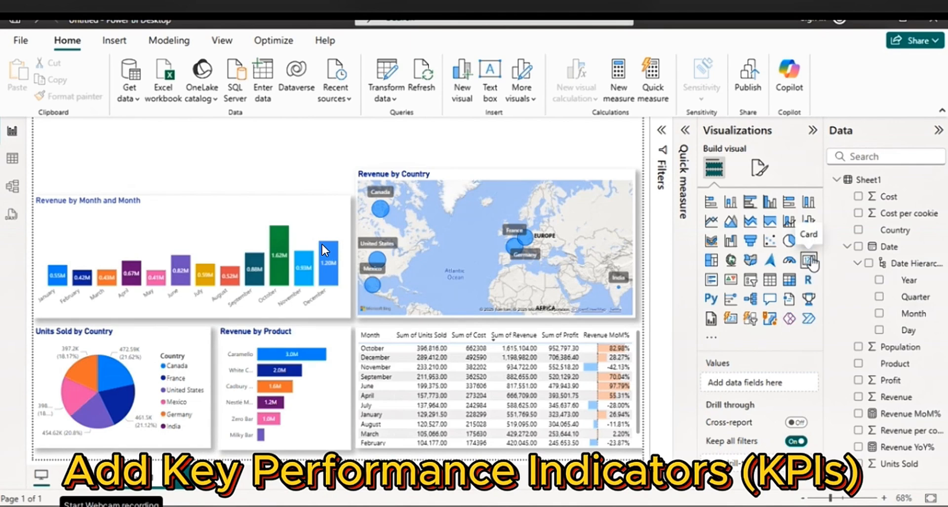
pyautogui.click(808, 260)
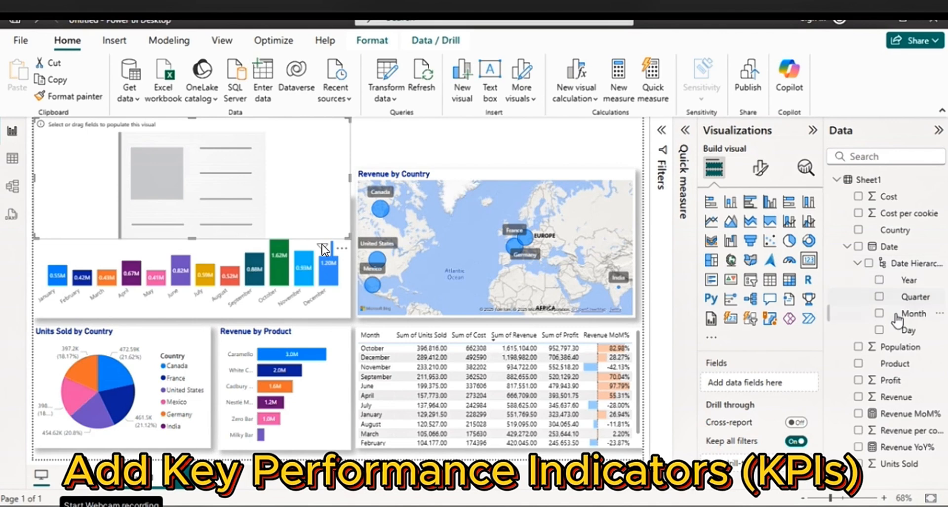
pyautogui.moveTo(886, 397); pyautogui.dragTo(750, 387)
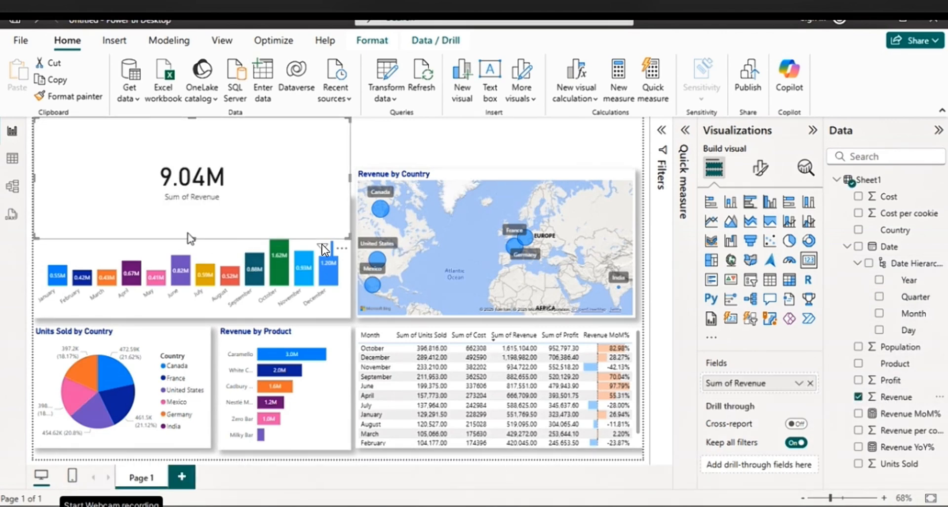
# Shrink the revenue card to a small box and place it just above the left end of the column chart
pyautogui.moveTo(190, 238); pyautogui.dragTo(190, 161)
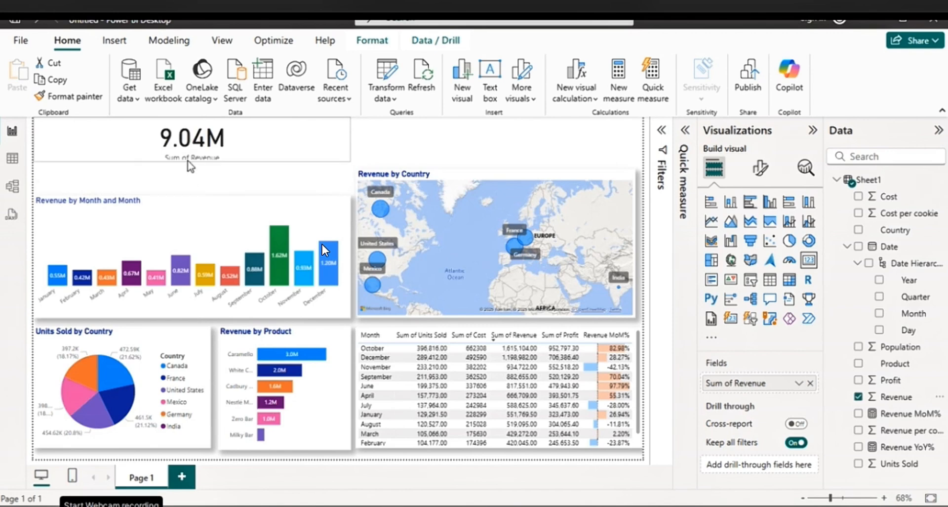
pyautogui.moveTo(347, 144); pyautogui.dragTo(92, 154)
pyautogui.moveTo(149, 168); pyautogui.dragTo(133, 168)
# Lower the top edge of the Revenue by Country map to near the column chart's top, and nudge the revenue card slightly right
pyautogui.click(441, 182)
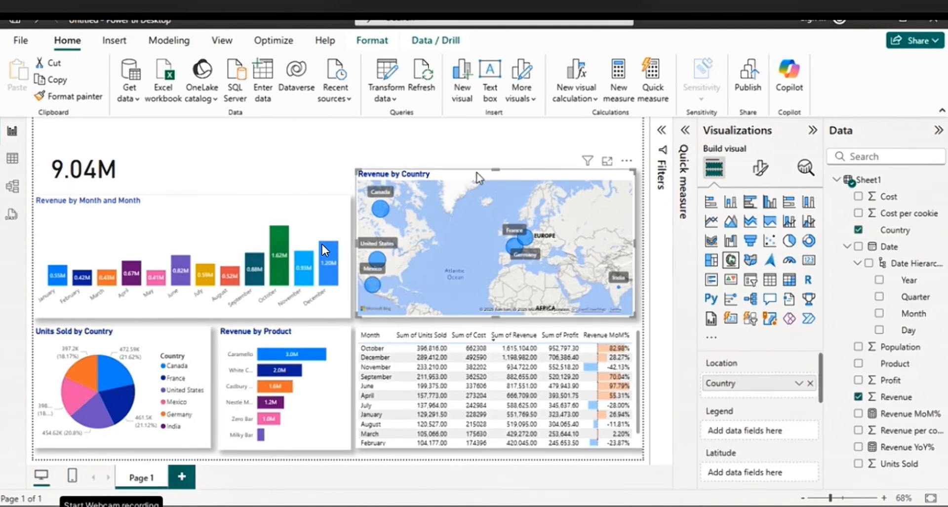
pyautogui.moveTo(496, 168); pyautogui.dragTo(499, 189)
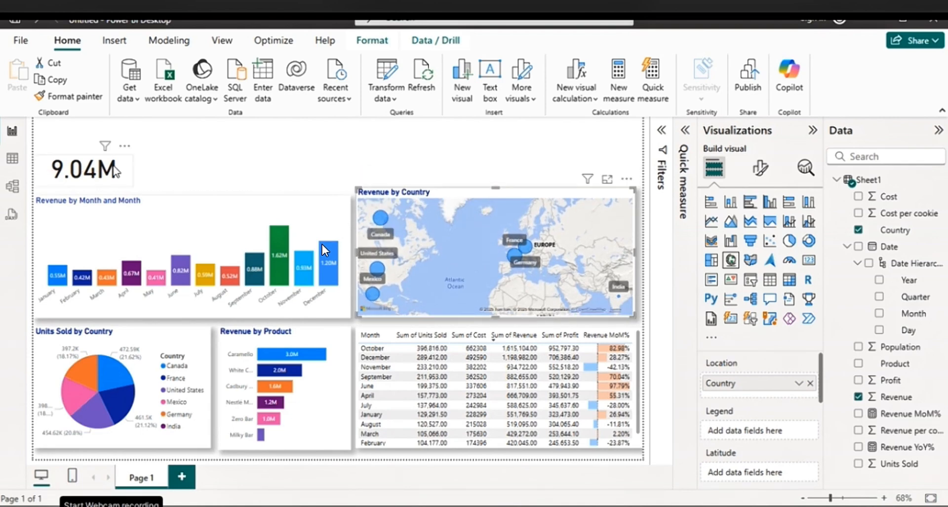
pyautogui.click(114, 173)
pyautogui.moveTo(127, 177); pyautogui.dragTo(118, 173)
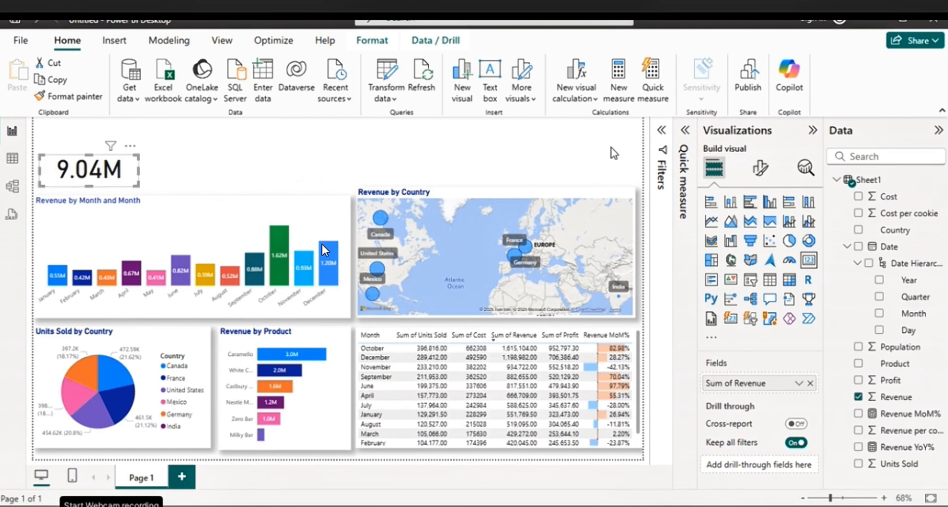
# Turn off the category label on the revenue card
pyautogui.click(759, 168)
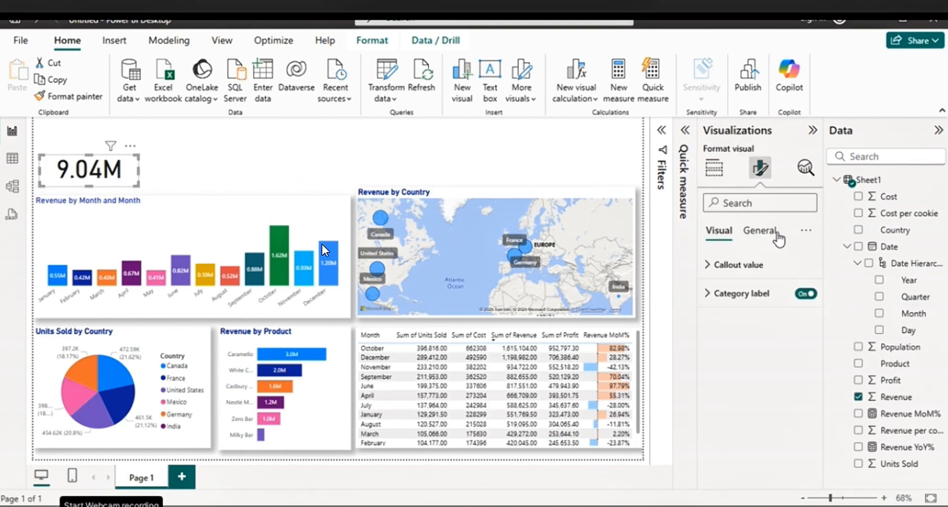
pyautogui.click(761, 271)
pyautogui.click(741, 264)
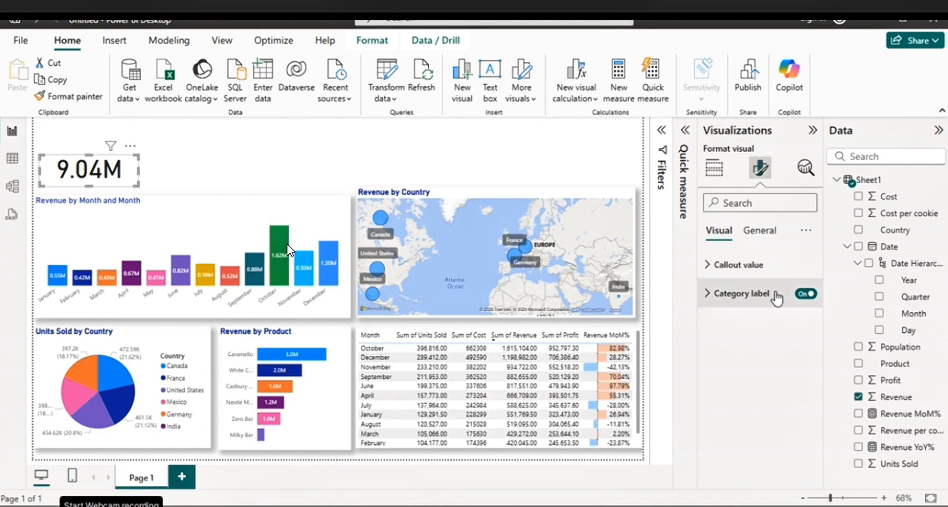
pyautogui.click(807, 295)
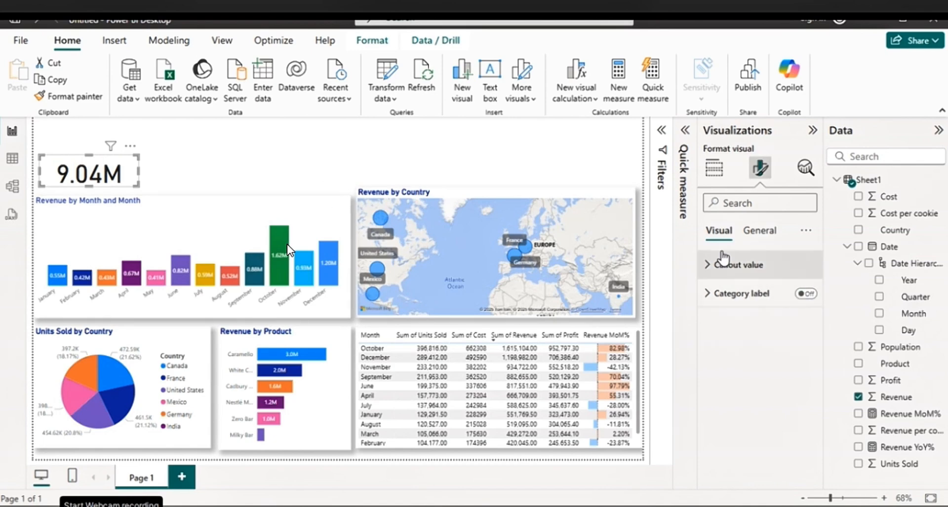
# Format the revenue card's callout value with font size 20, dark blue color and bold
pyautogui.click(763, 269)
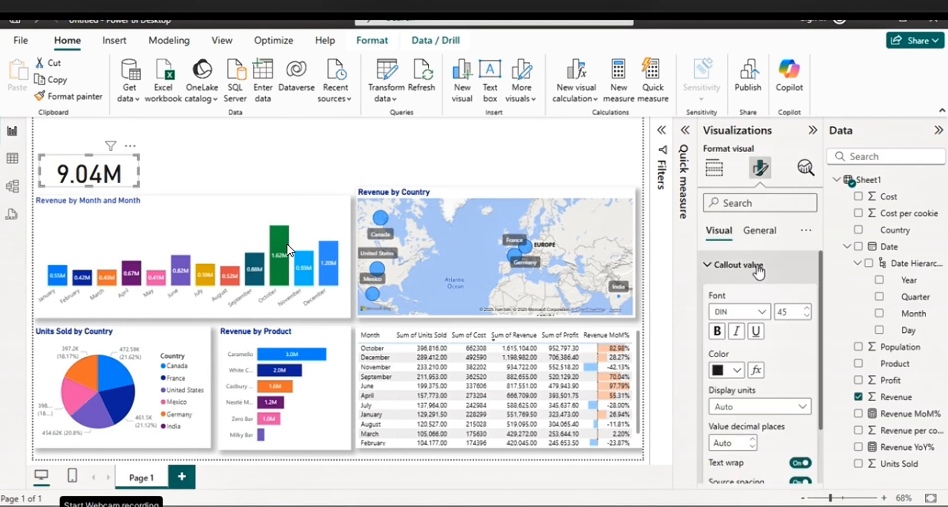
pyautogui.moveTo(790, 311); pyautogui.dragTo(781, 311)
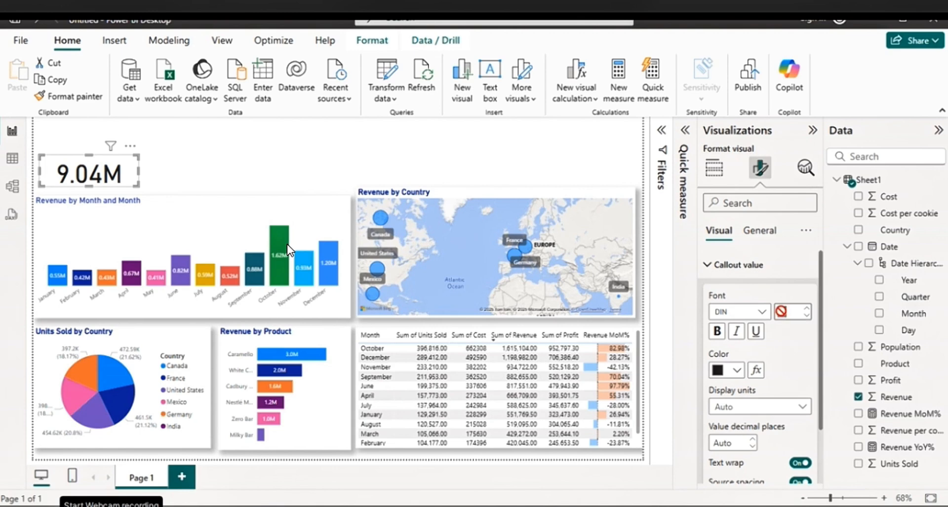
pyautogui.write('1')
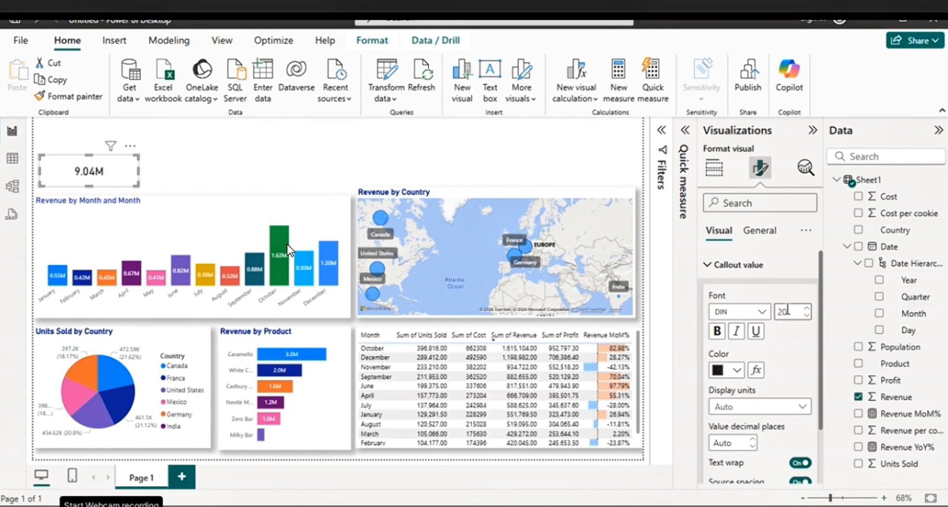
pyautogui.click(745, 370)
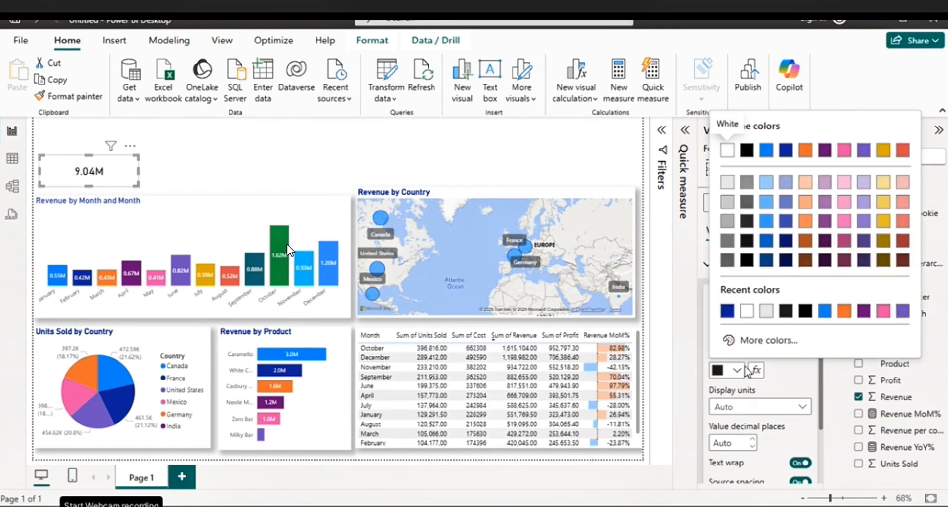
pyautogui.click(786, 151)
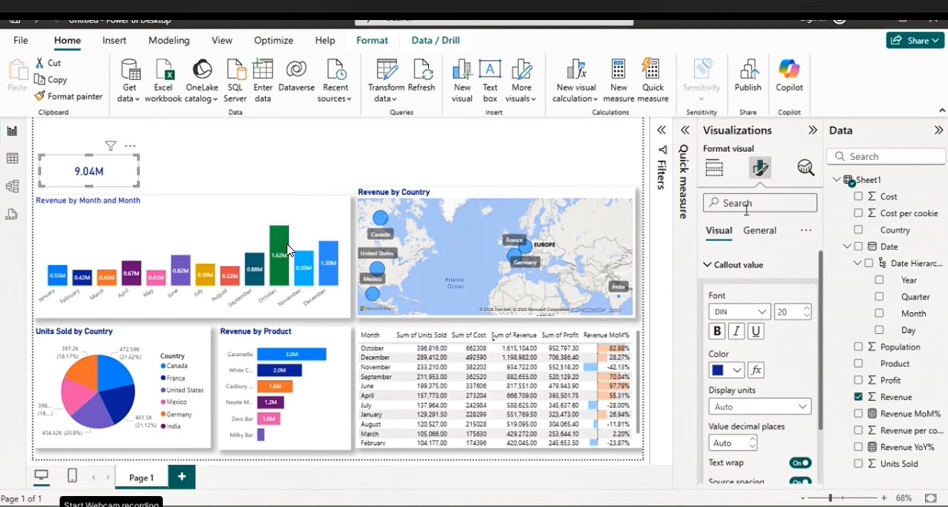
pyautogui.click(719, 331)
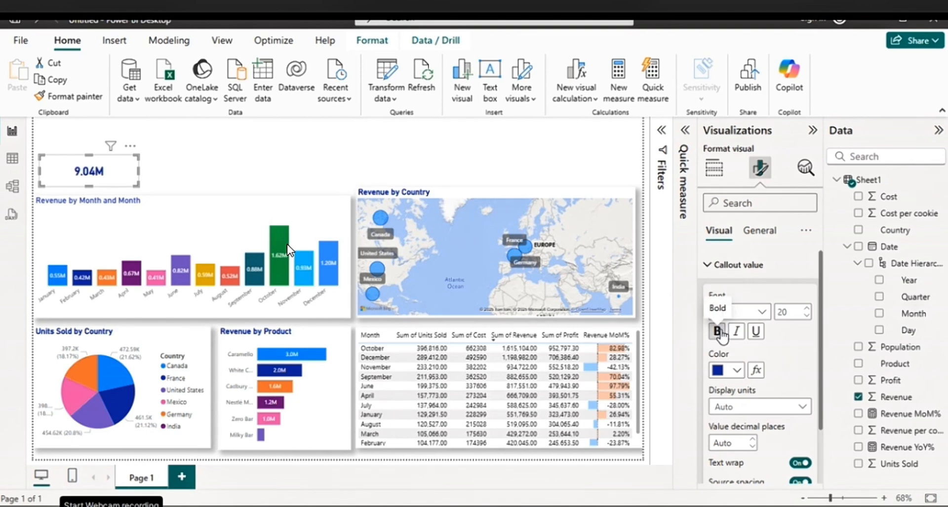
# Try Thousands, Billions and Trillions as the revenue card's callout display units, and settle on Millions
pyautogui.scroll(-2, 791, 359)
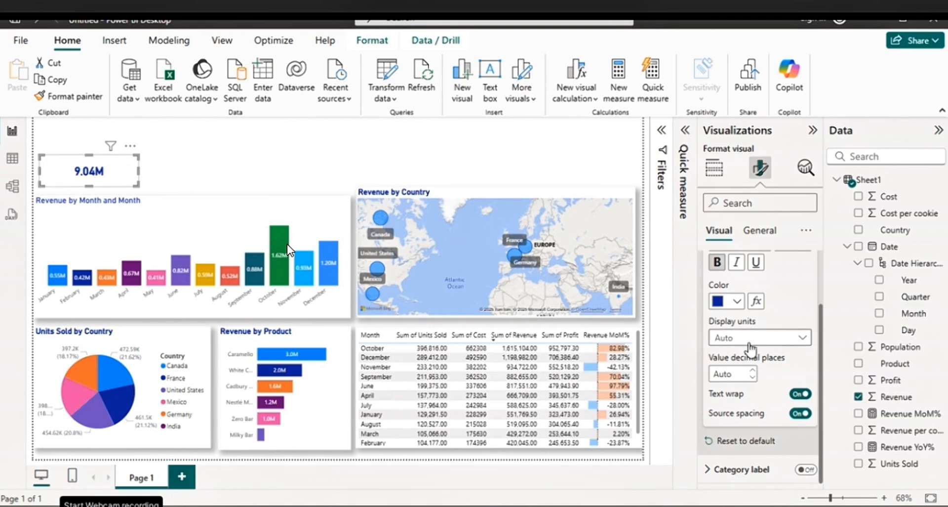
pyautogui.click(804, 338)
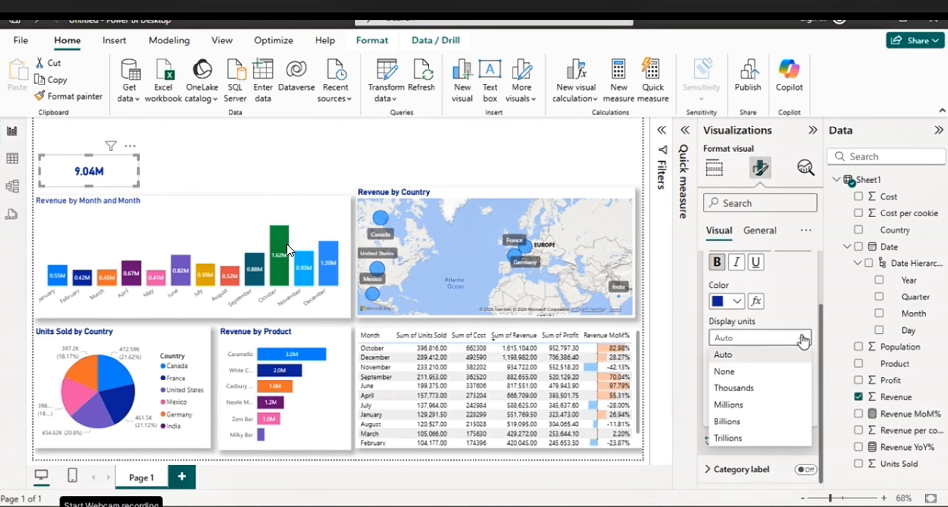
pyautogui.click(740, 389)
pyautogui.click(790, 338)
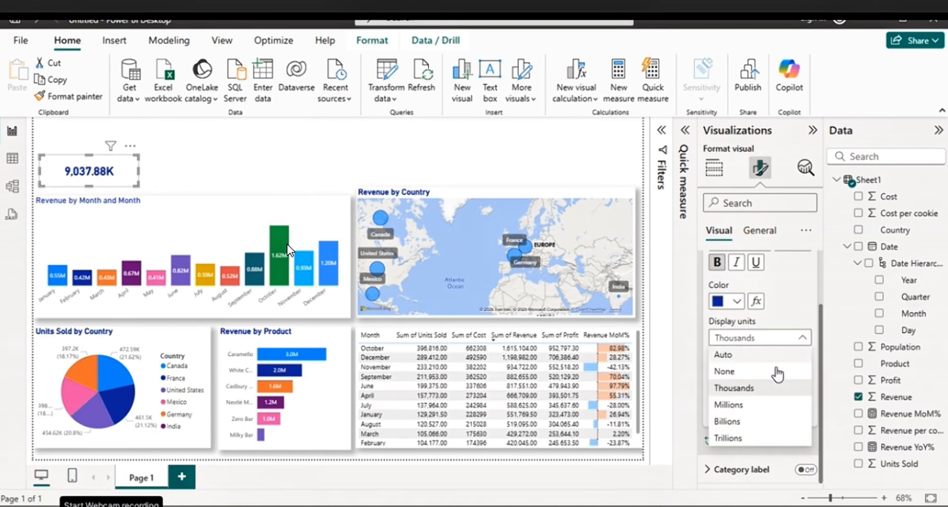
pyautogui.click(746, 408)
pyautogui.click(802, 340)
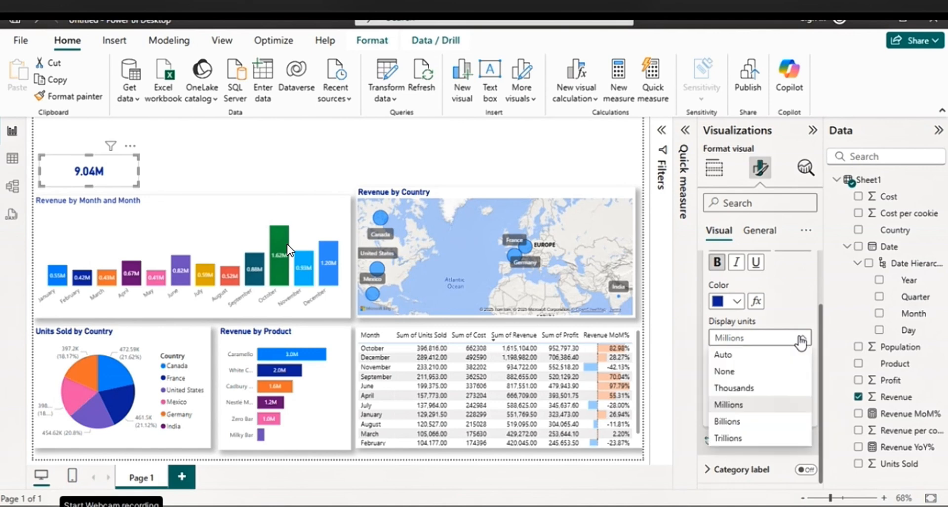
pyautogui.click(751, 423)
pyautogui.click(802, 339)
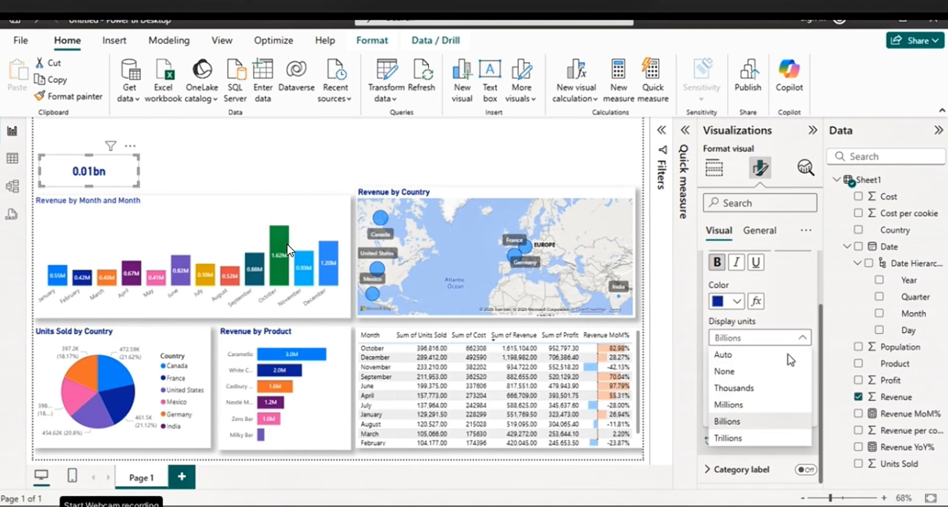
pyautogui.click(738, 438)
pyautogui.click(801, 338)
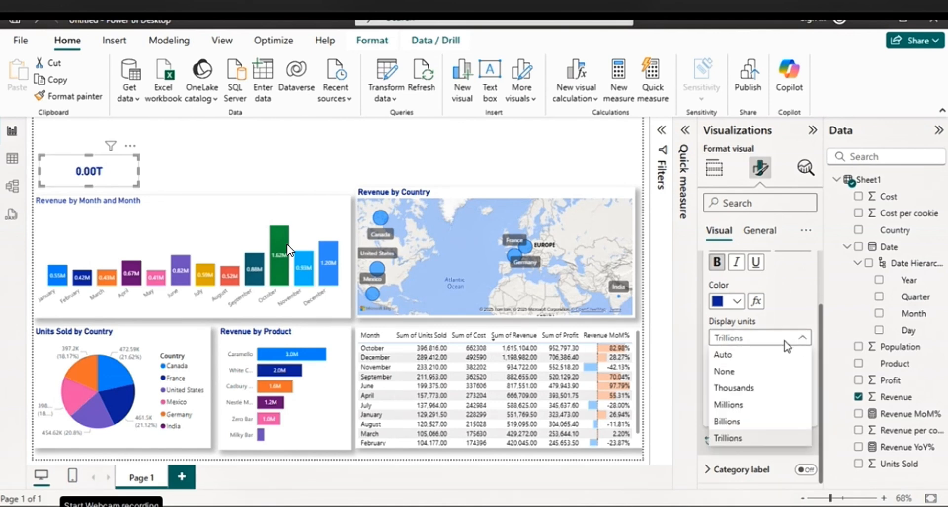
pyautogui.click(749, 403)
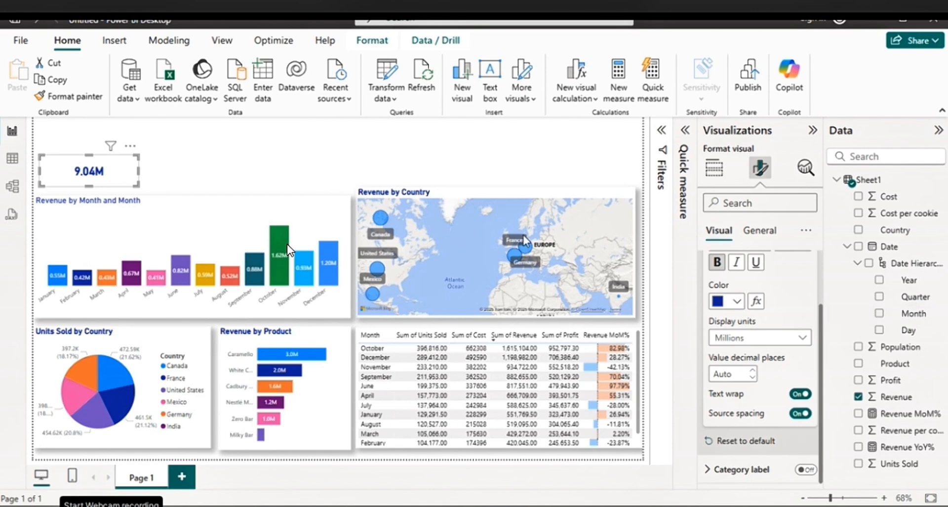
# Title the revenue card "Revenue" and format the title in bold dark blue #12239E (Theme color 2)
pyautogui.click(762, 232)
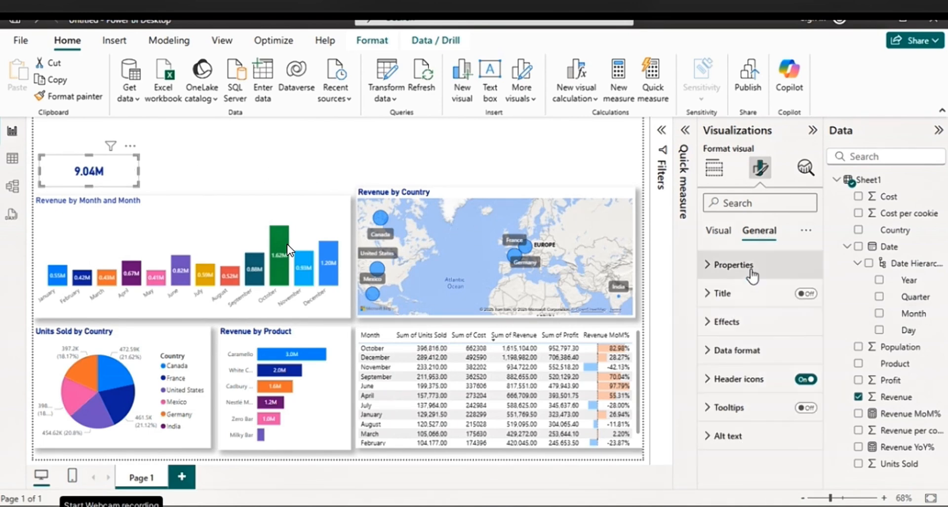
pyautogui.click(720, 295)
pyautogui.click(729, 362)
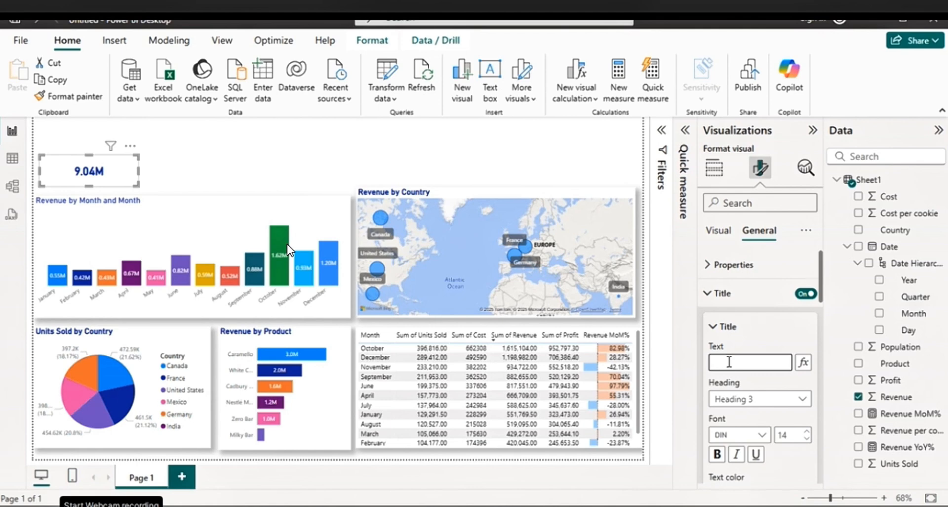
pyautogui.write('Revenue')
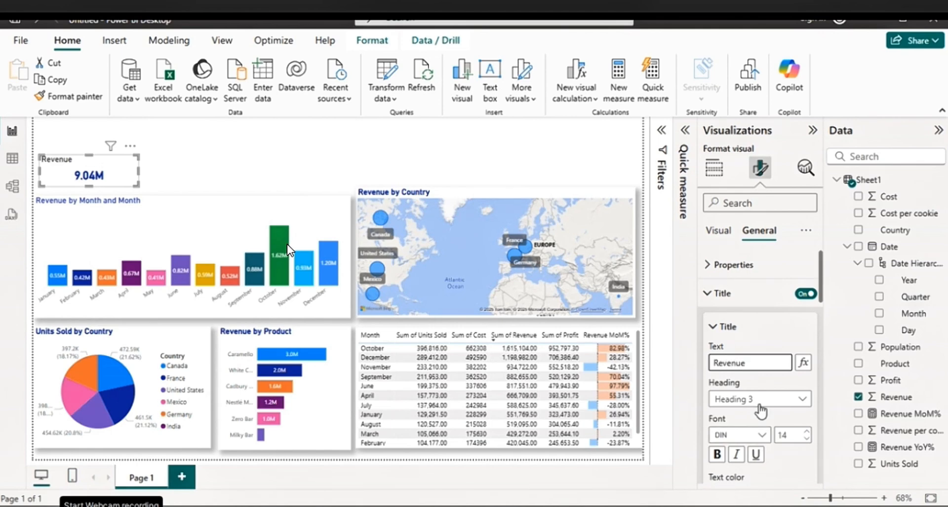
pyautogui.scroll(-2, 763, 410)
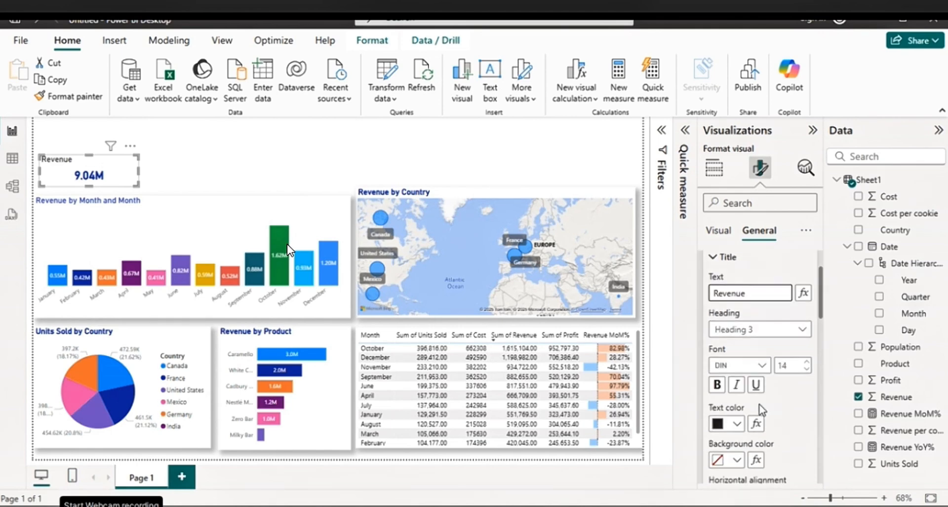
pyautogui.click(738, 423)
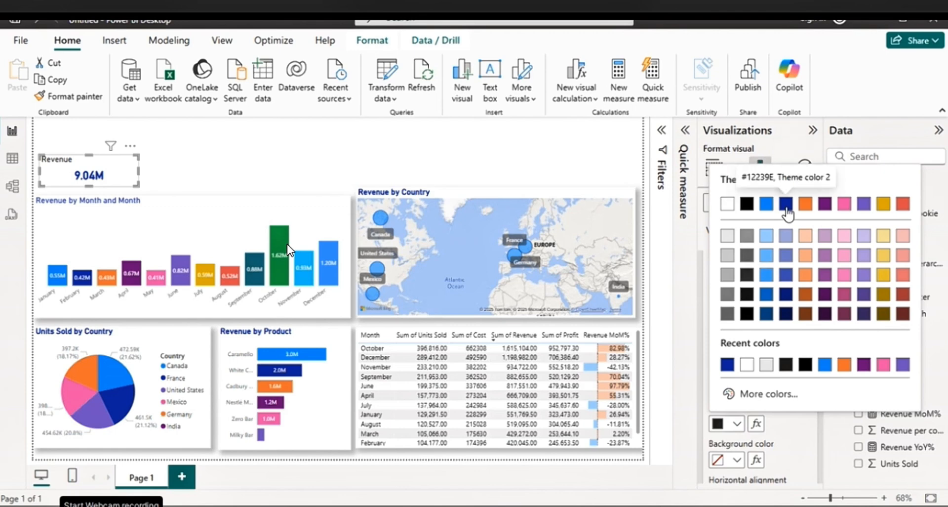
pyautogui.click(786, 203)
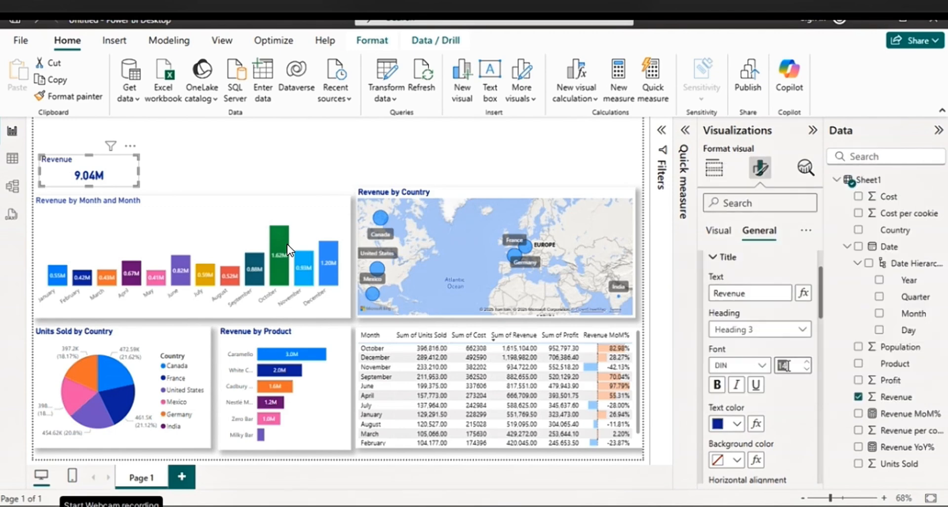
pyautogui.click(717, 384)
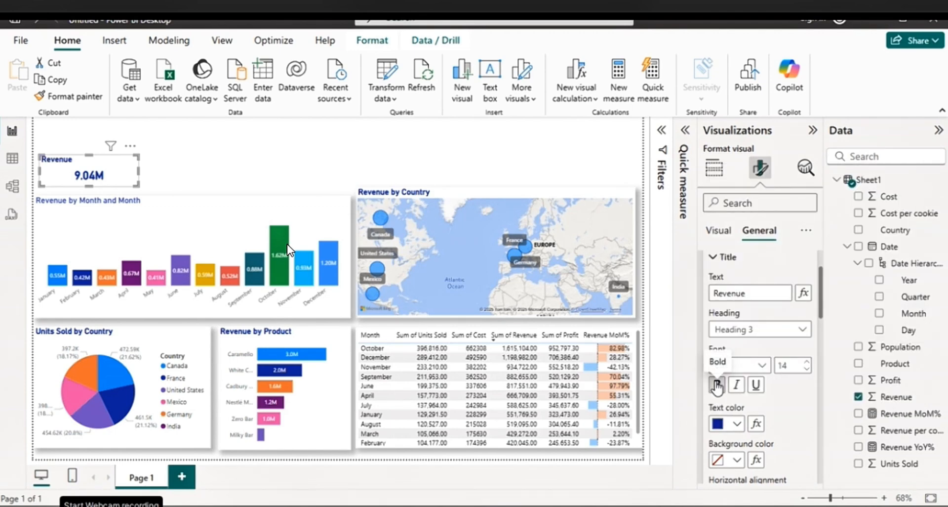
pyautogui.click(239, 164)
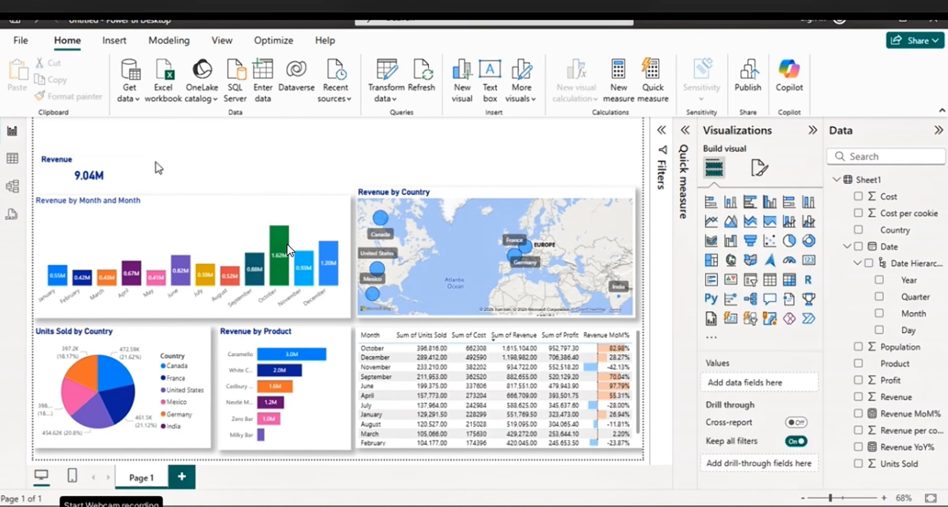
# Turn on the shadow effect for the revenue card
pyautogui.click(113, 180)
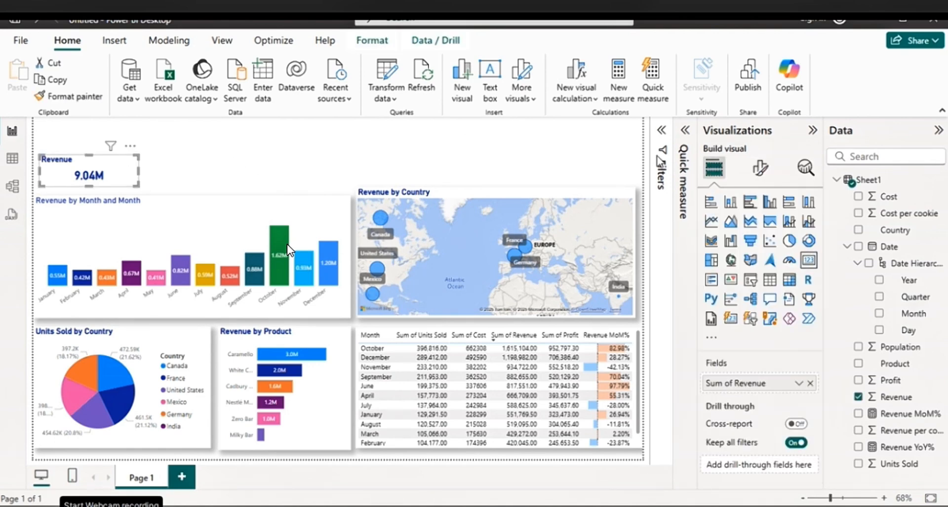
pyautogui.click(761, 167)
pyautogui.click(759, 232)
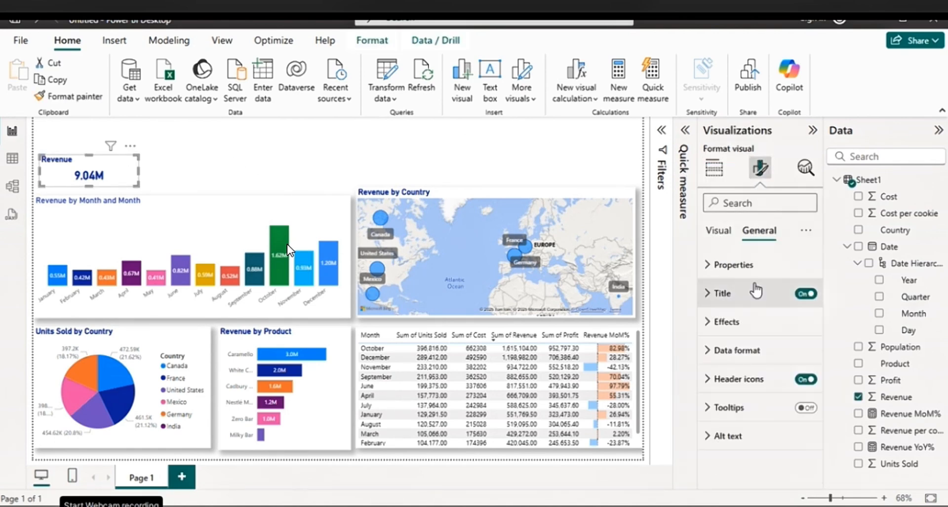
pyautogui.click(726, 322)
pyautogui.scroll(-3, 777, 374)
pyautogui.scroll(-2, 776, 374)
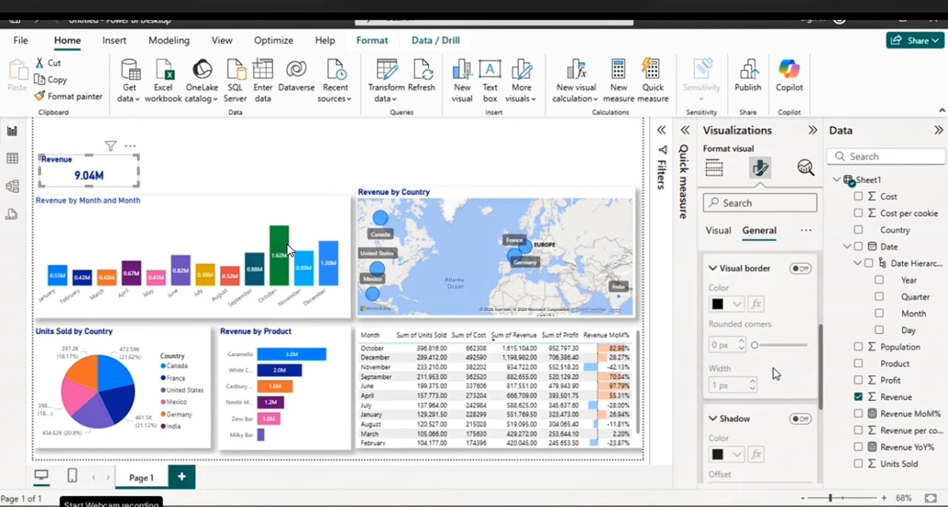
pyautogui.click(800, 412)
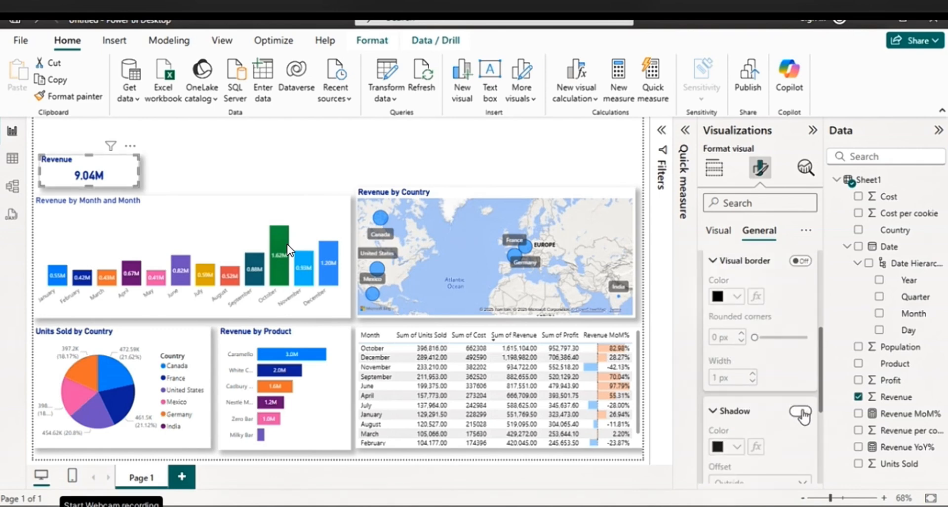
pyautogui.click(222, 147)
# Duplicate the revenue card and place the copy to its right, level with the original
pyautogui.click(131, 177)
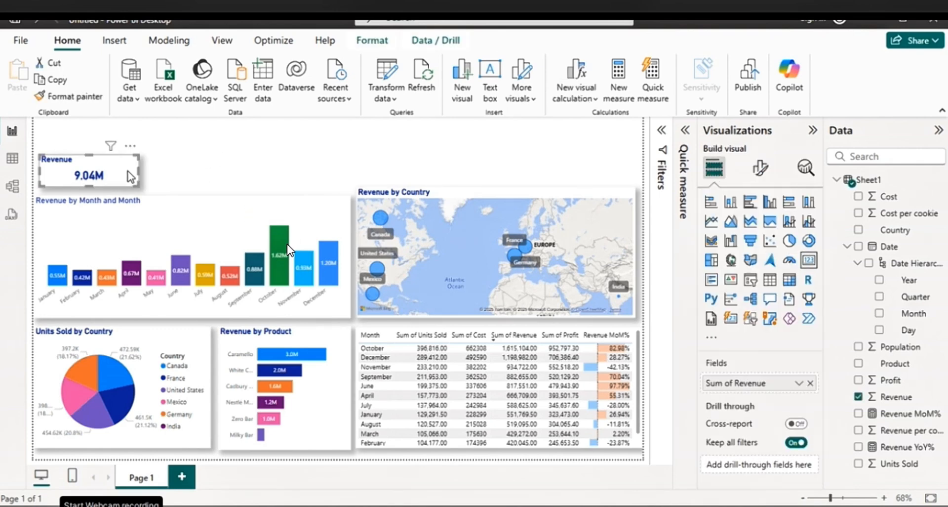
pyautogui.hotkey('ctrl', 'c')
pyautogui.click(188, 173)
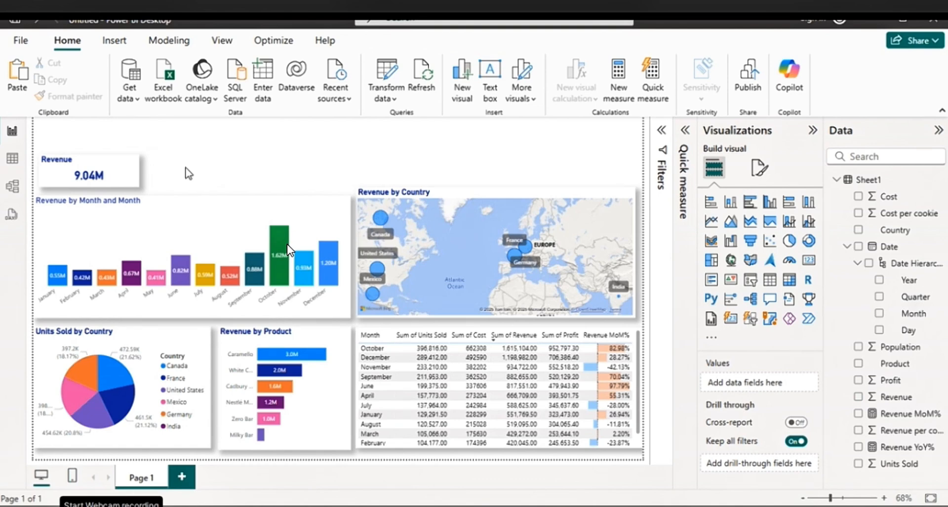
pyautogui.click(130, 174)
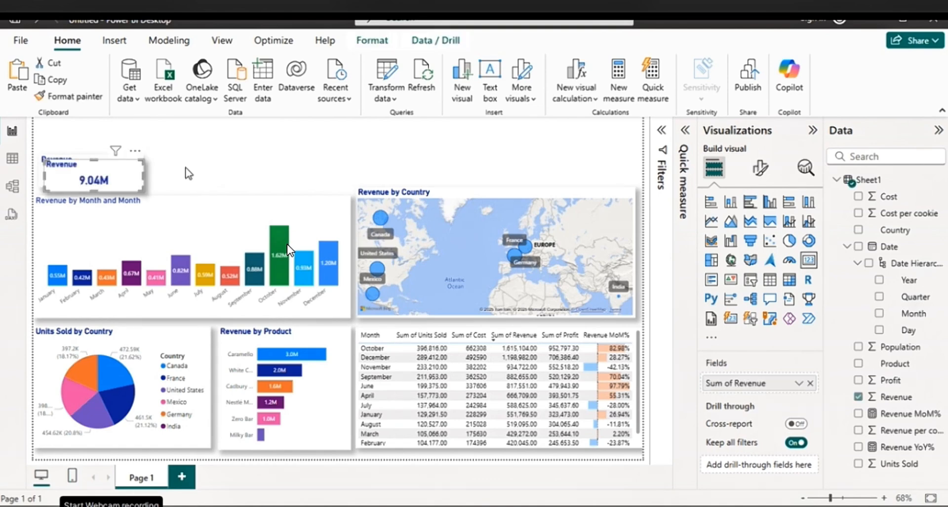
pyautogui.hotkey('ctrl', 'v')
pyautogui.moveTo(240, 173); pyautogui.dragTo(232, 173)
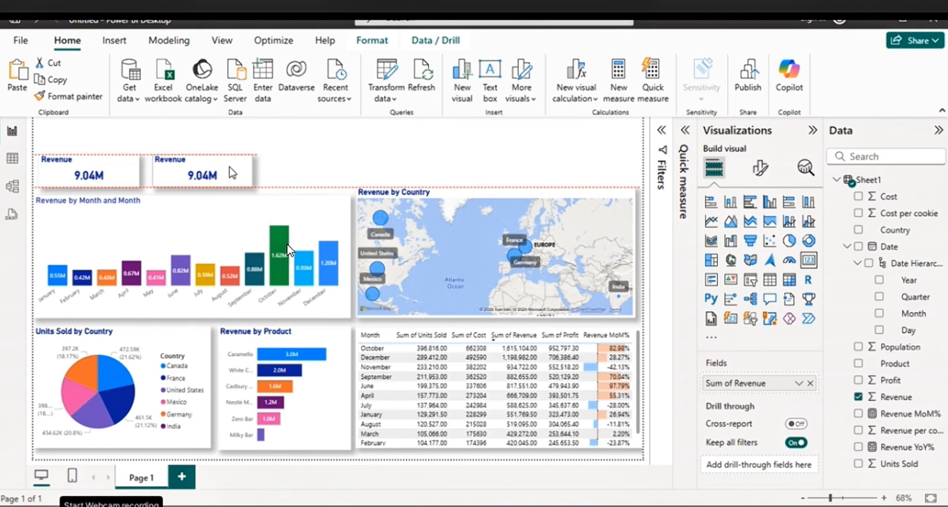
pyautogui.moveTo(232, 173); pyautogui.dragTo(232, 173)
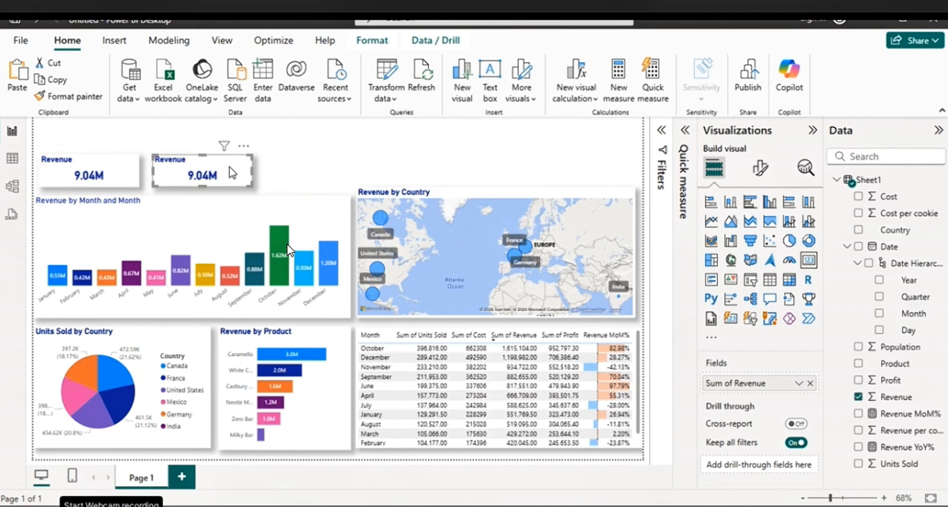
# Replace the copied card's Revenue field with Units Sold and change its title to "Units"
pyautogui.click(811, 384)
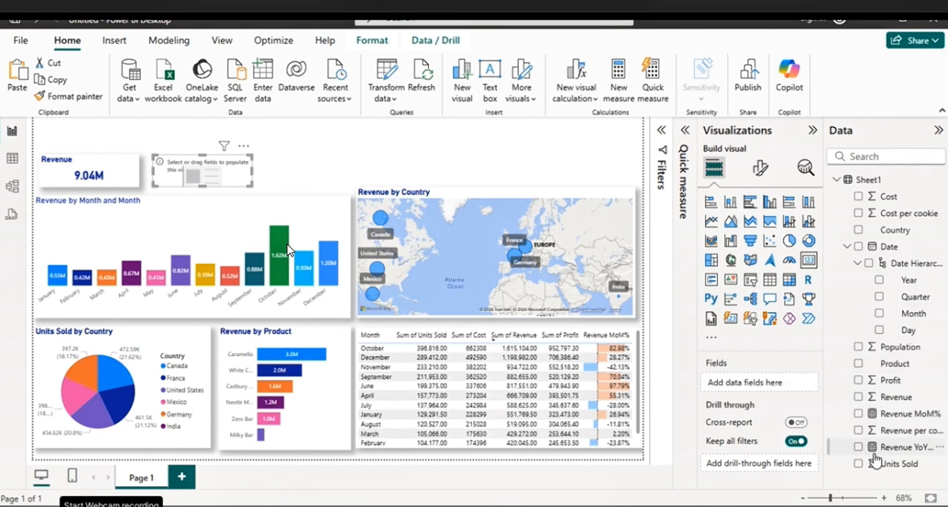
pyautogui.click(859, 464)
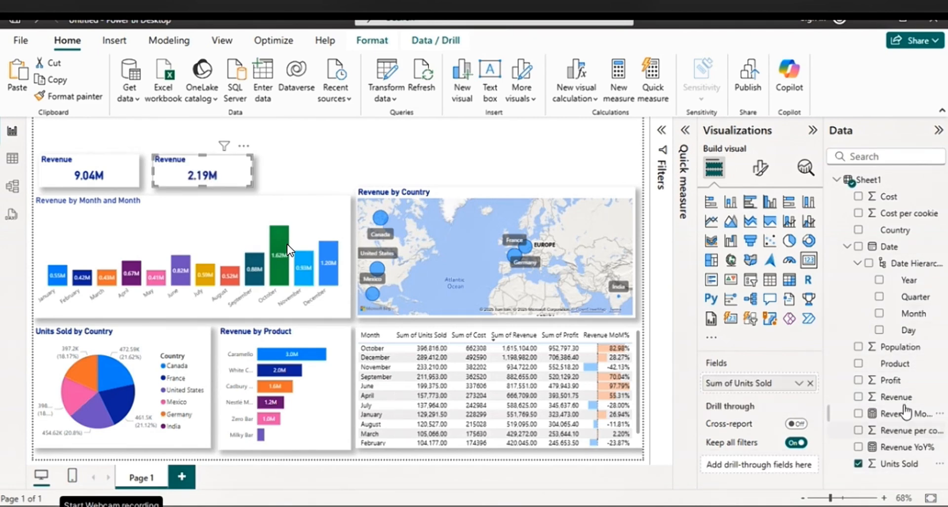
pyautogui.click(761, 170)
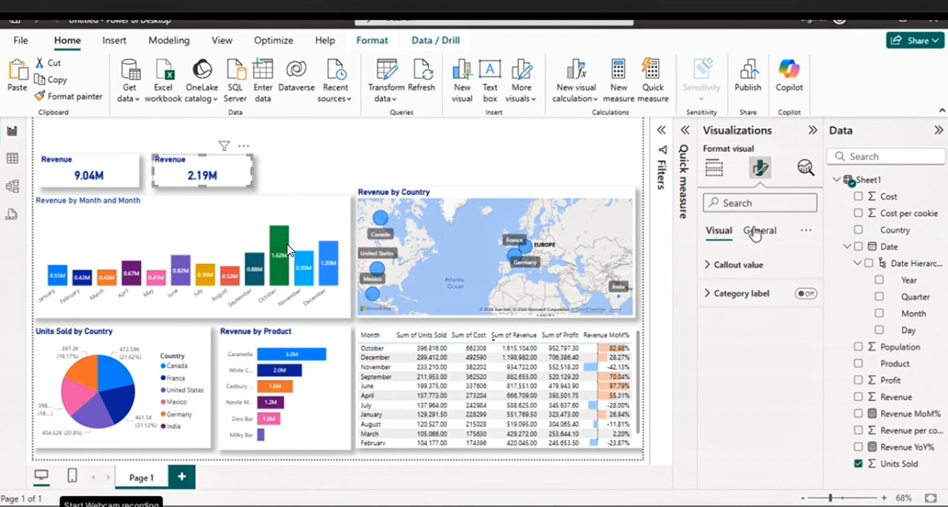
pyautogui.click(761, 231)
pyautogui.click(731, 295)
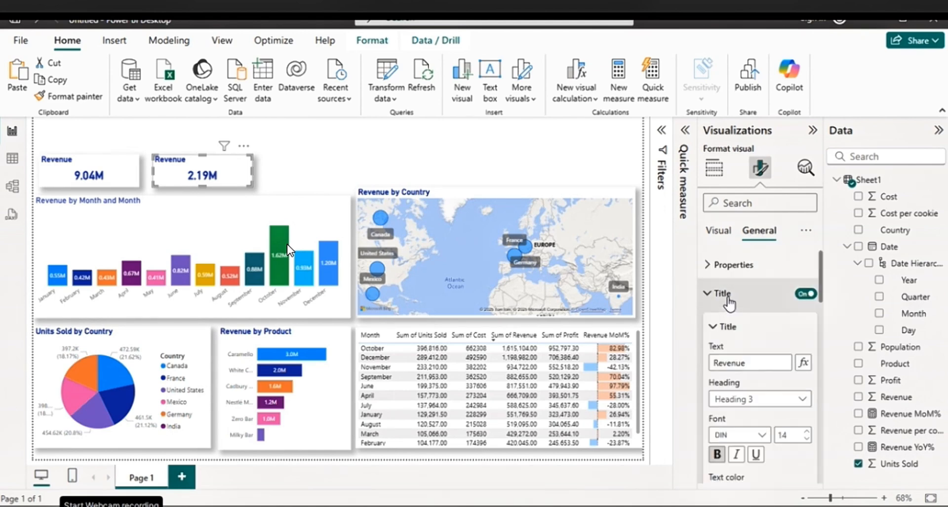
pyautogui.moveTo(747, 363); pyautogui.dragTo(711, 363)
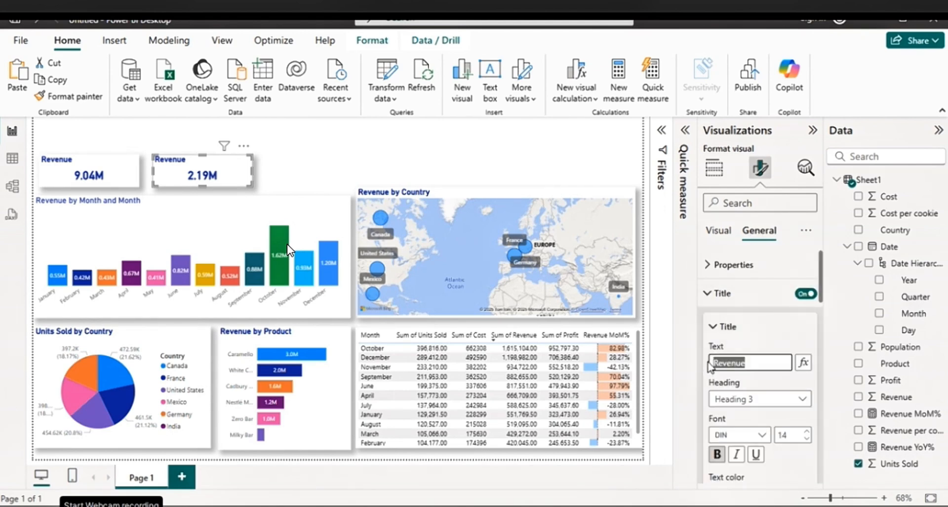
pyautogui.write('Units')
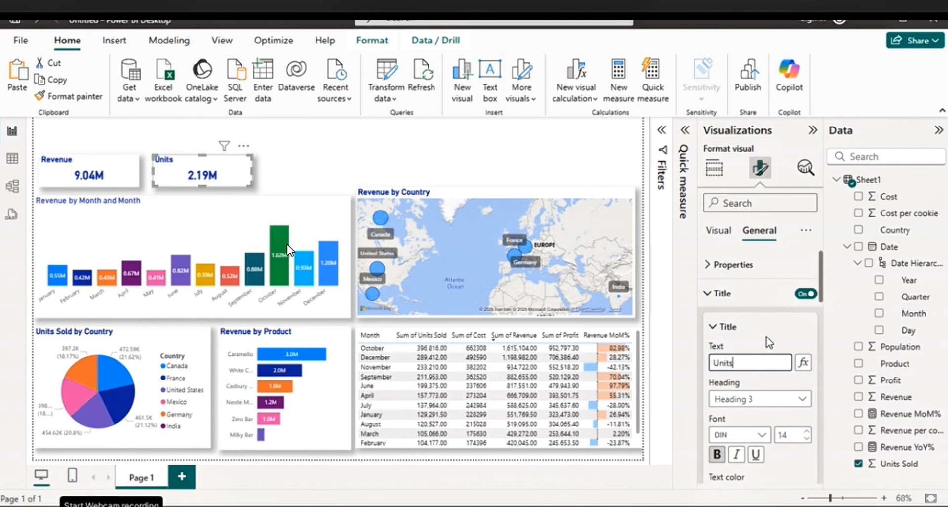
pyautogui.click(307, 148)
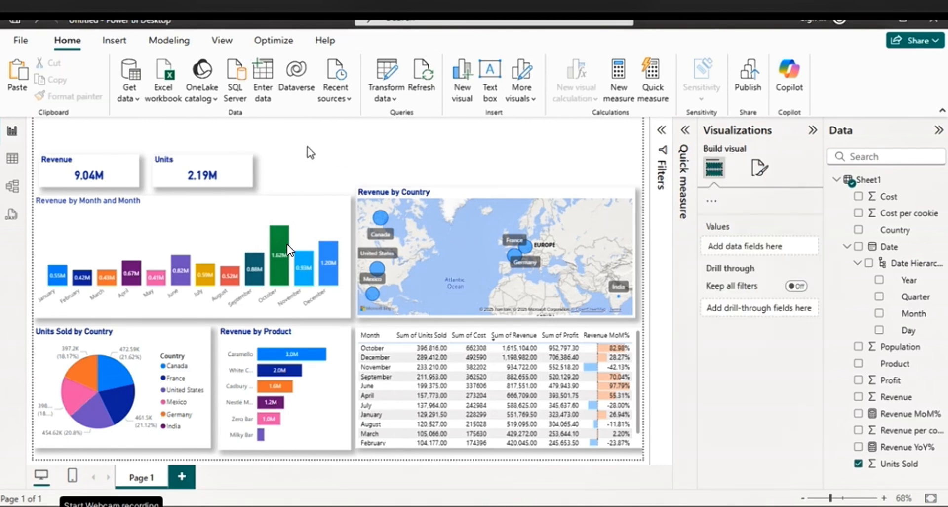
# Duplicate the Units card to its right, and lower the Revenue by Country map's top edge level with the column chart
pyautogui.click(235, 167)
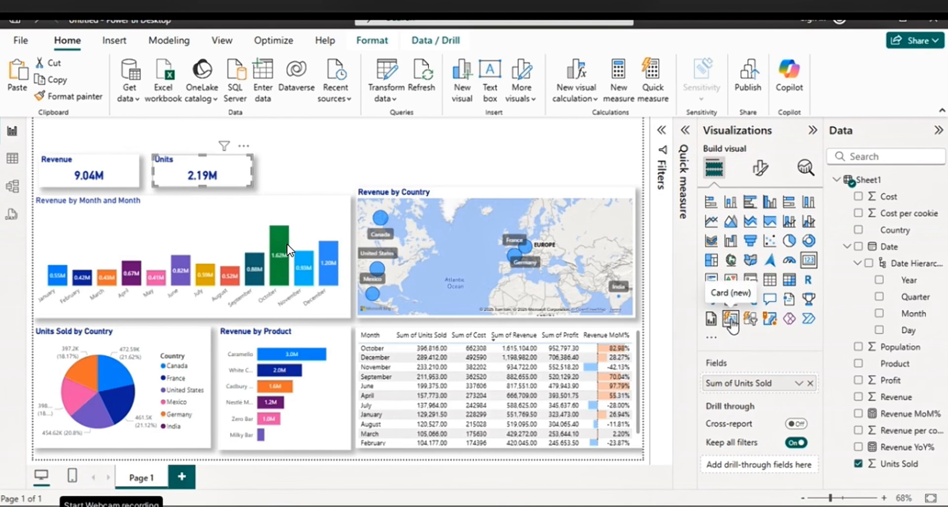
pyautogui.click(276, 174)
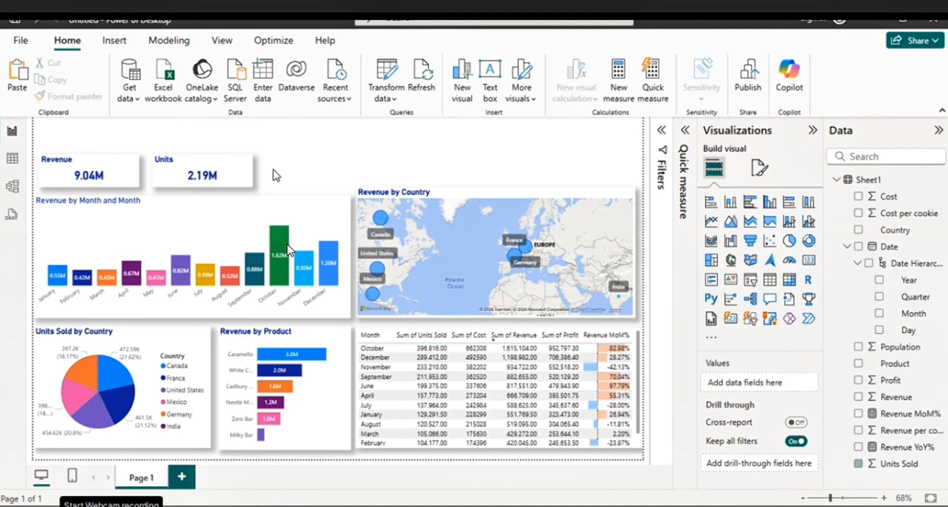
pyautogui.click(242, 177)
pyautogui.hotkey('ctrl', 'c')
pyautogui.hotkey('ctrl', 'v')
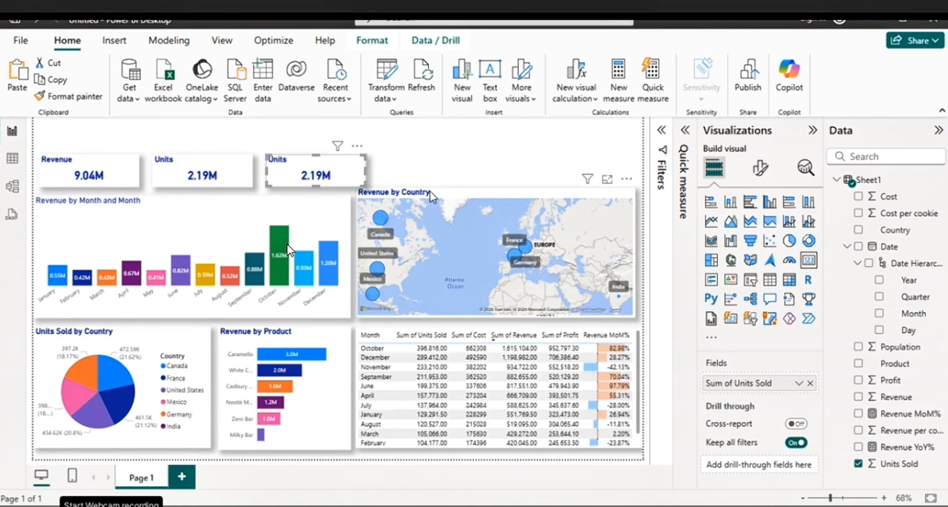
pyautogui.click(441, 196)
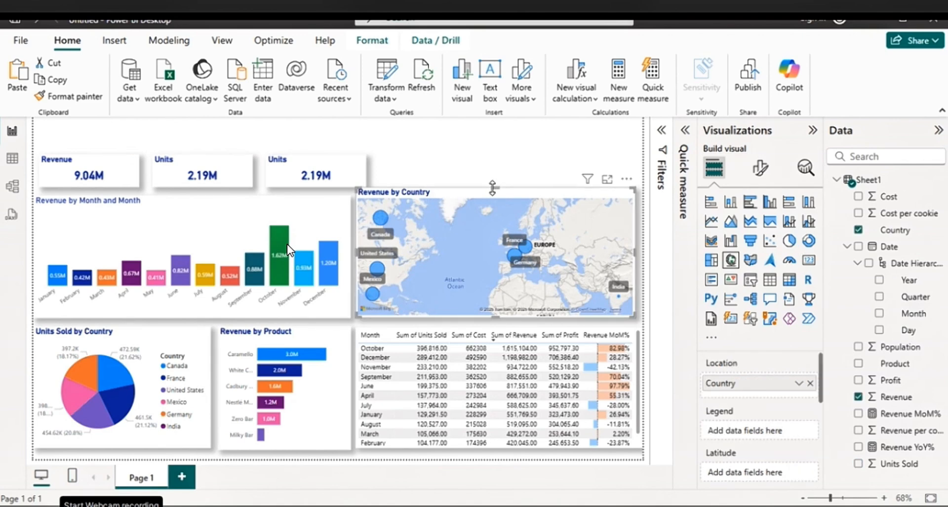
pyautogui.moveTo(492, 188); pyautogui.dragTo(493, 196)
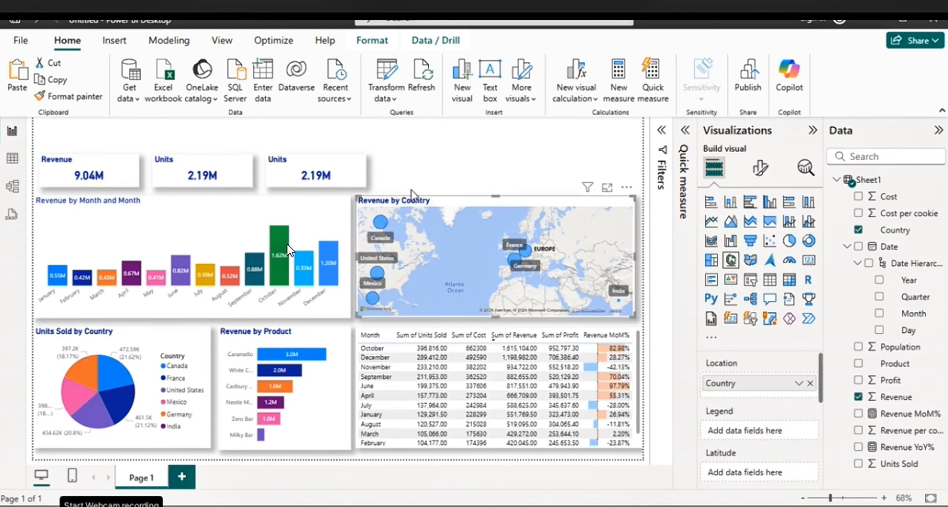
# Replace the third card's Units Sold field with Profit and change its title to "Profit"
pyautogui.click(360, 173)
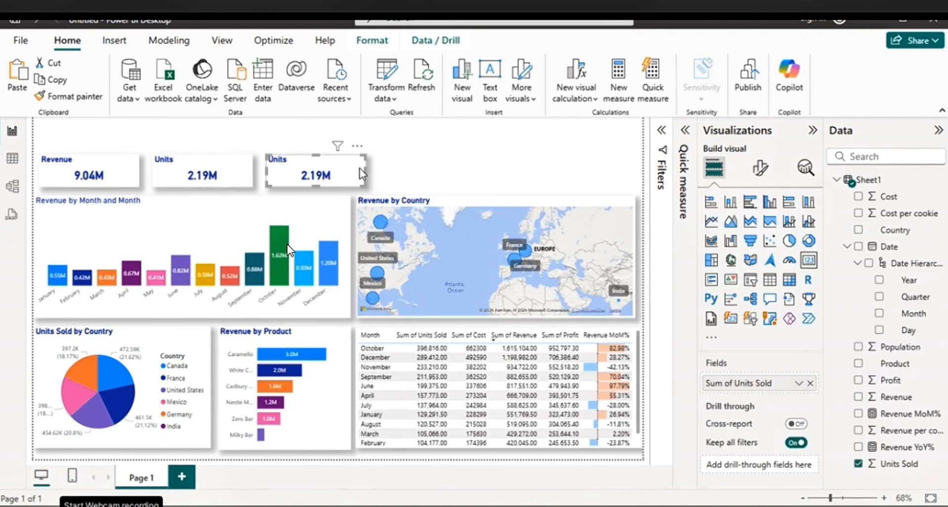
pyautogui.click(810, 383)
pyautogui.click(859, 380)
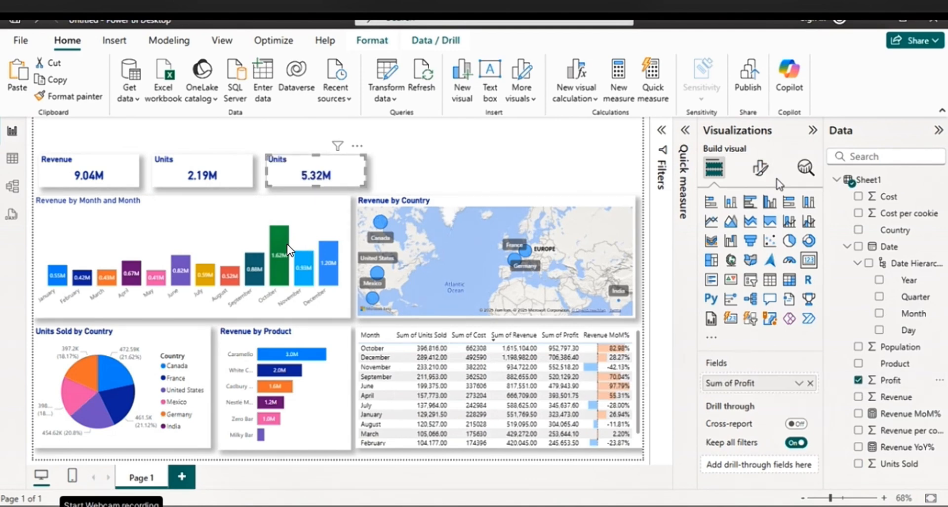
pyautogui.click(761, 169)
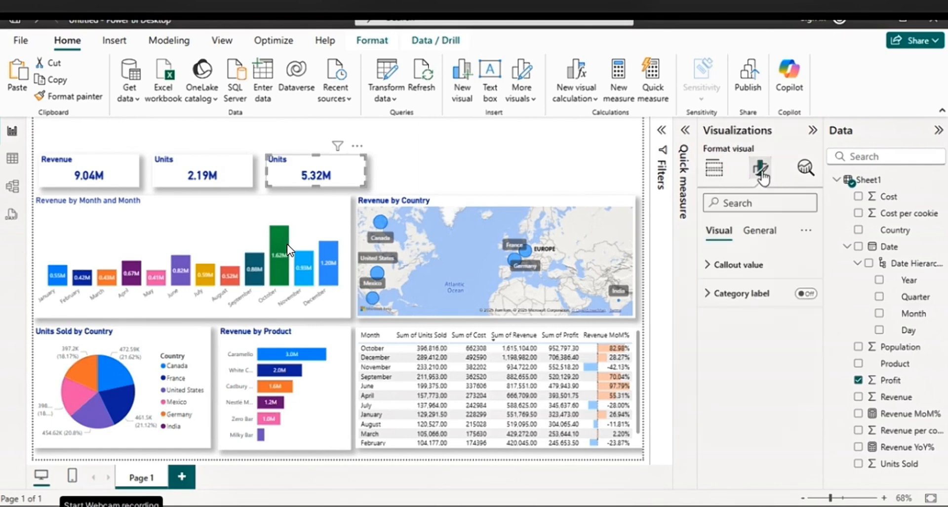
pyautogui.click(759, 230)
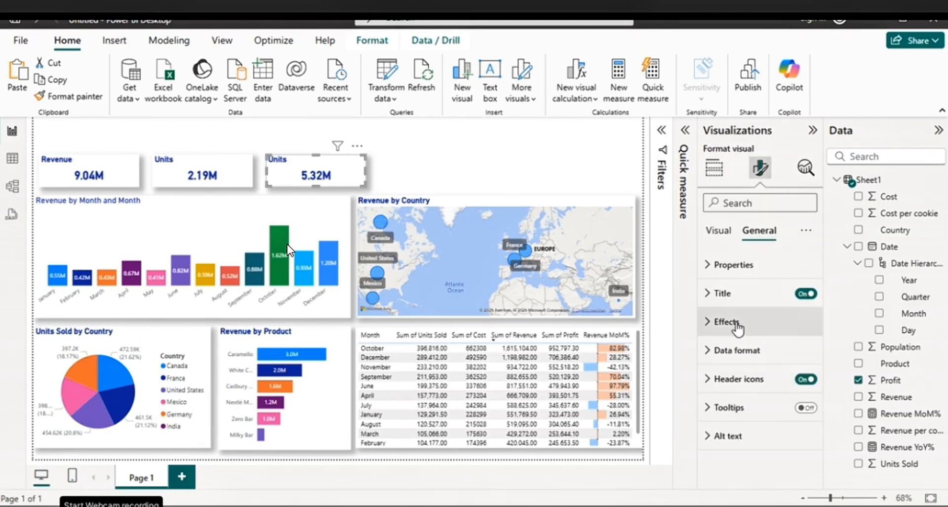
pyautogui.click(722, 293)
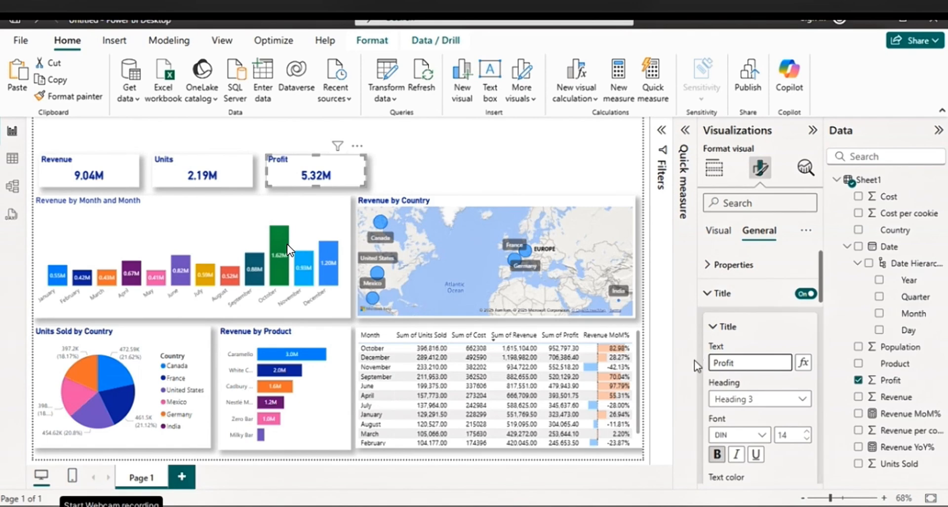
pyautogui.click(359, 149)
pyautogui.click(136, 182)
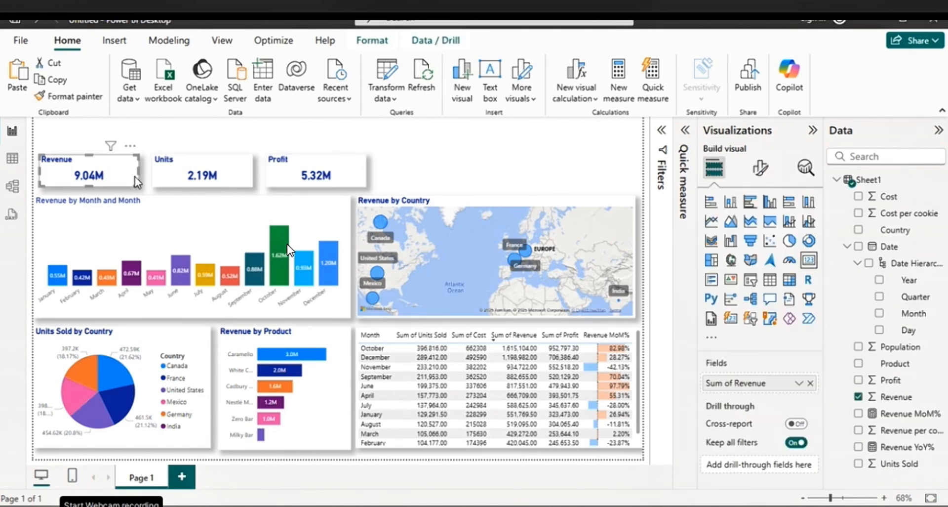
# Narrow the Revenue, Units and Profit cards and move Units and Profit closer to the Revenue card
pyautogui.moveTo(141, 170); pyautogui.dragTo(114, 170)
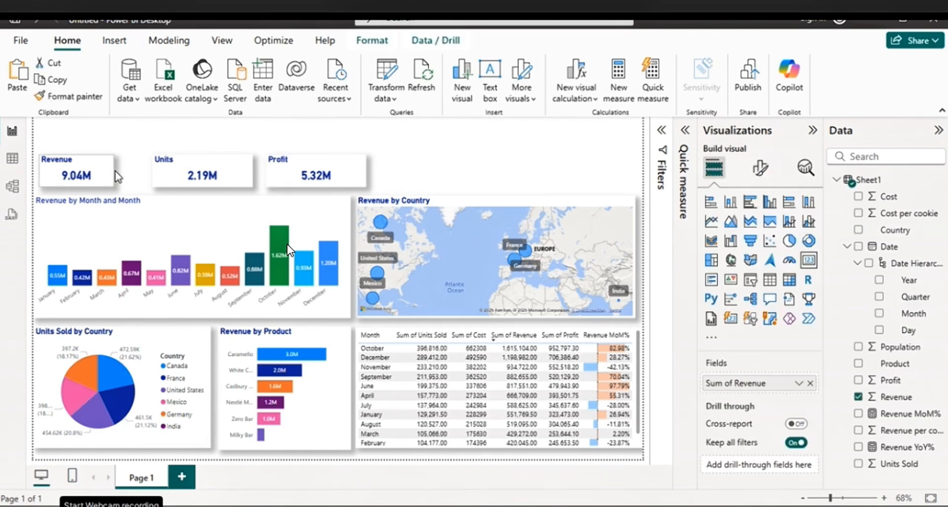
pyautogui.click(251, 183)
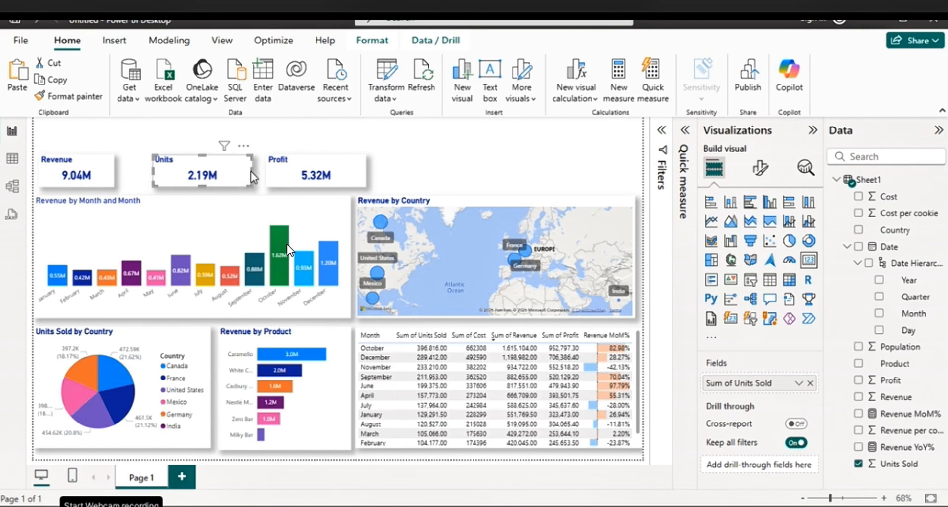
pyautogui.moveTo(251, 177); pyautogui.dragTo(182, 173)
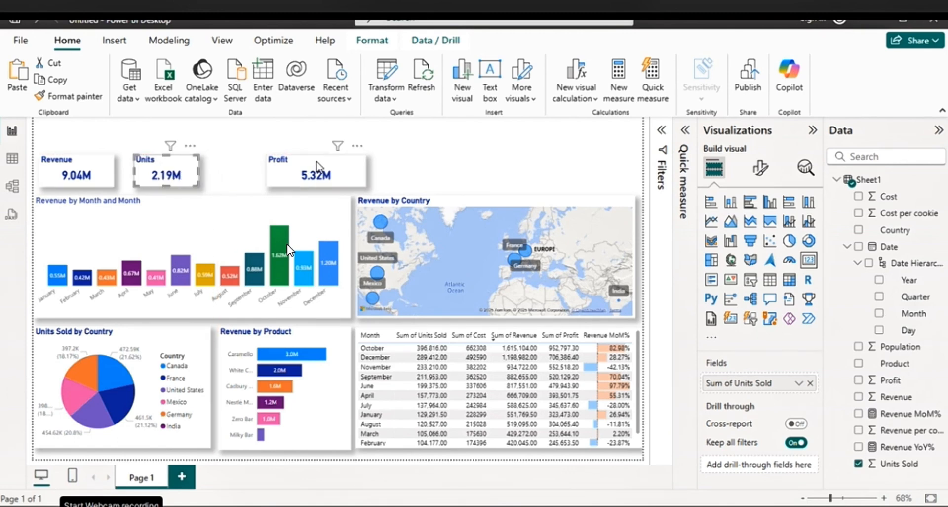
pyautogui.click(316, 166)
pyautogui.moveTo(366, 171); pyautogui.dragTo(281, 174)
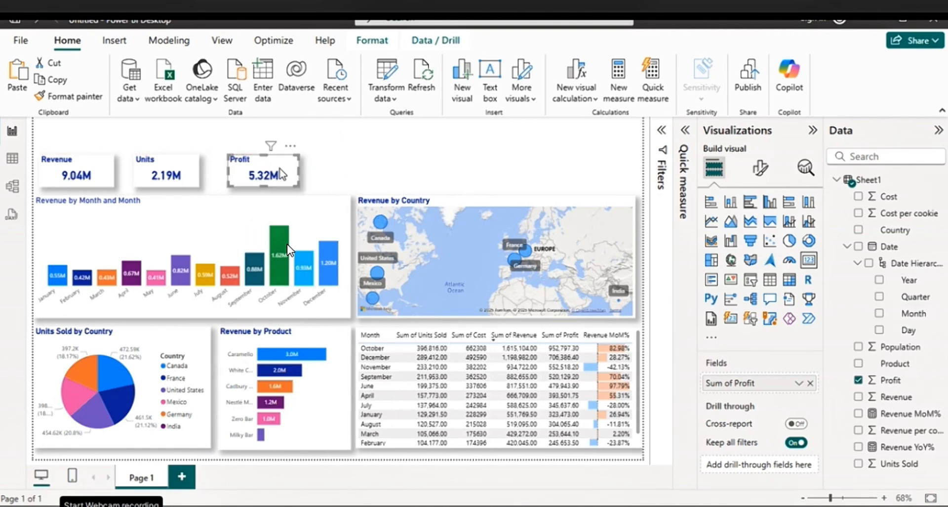
# Select the Revenue, Units and Profit cards together and align their top and bottom edges
pyautogui.moveTo(47, 137); pyautogui.dragTo(313, 187)
pyautogui.moveTo(43, 149)
pyautogui.mouseDown()
pyautogui.moveTo(105, 164)
pyautogui.moveTo(55, 154)
pyautogui.mouseUp()
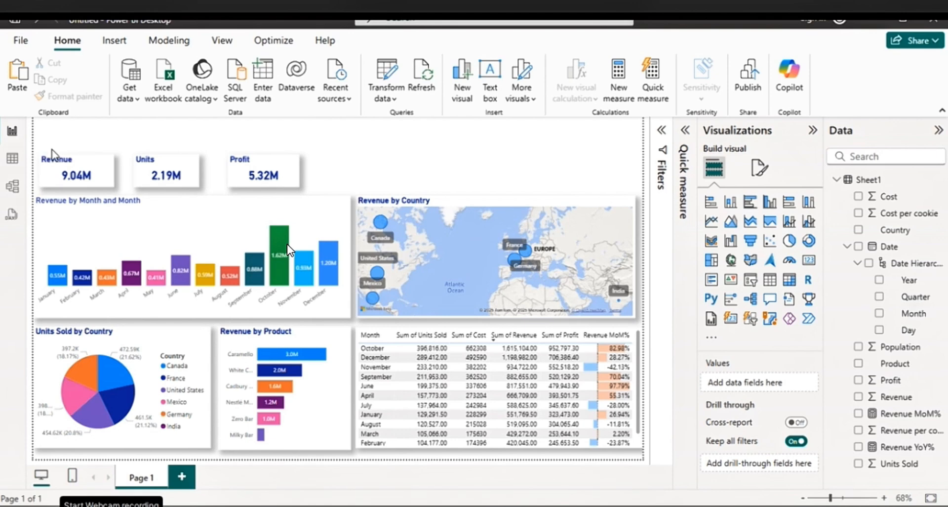
pyautogui.click(62, 174)
pyautogui.keyDown('ctrl'); pyautogui.click(161, 173); pyautogui.keyUp('ctrl')
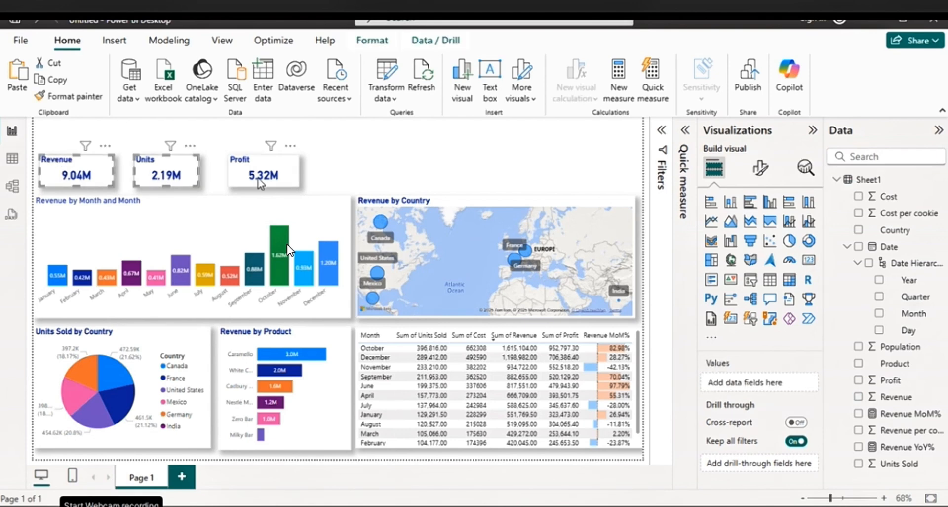
pyautogui.keyDown('ctrl'); pyautogui.click(258, 179); pyautogui.keyUp('ctrl')
pyautogui.click(385, 46)
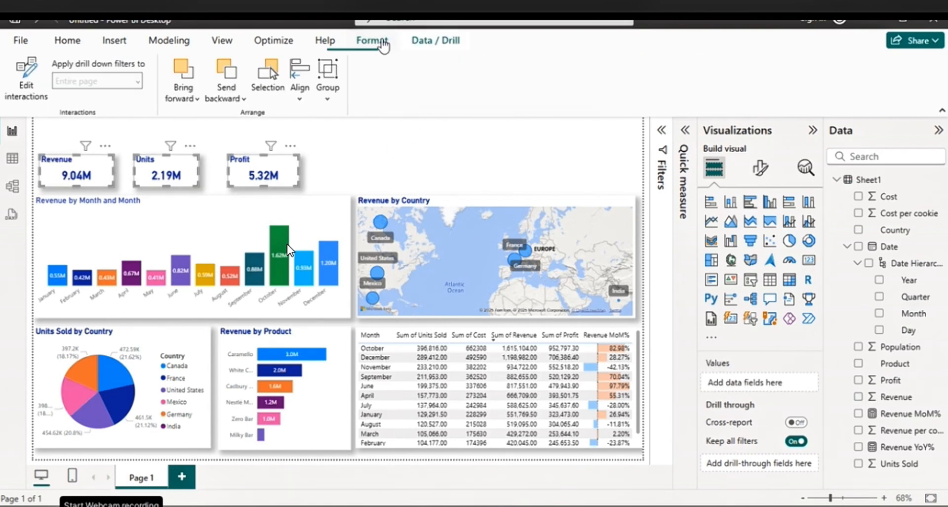
pyautogui.click(303, 98)
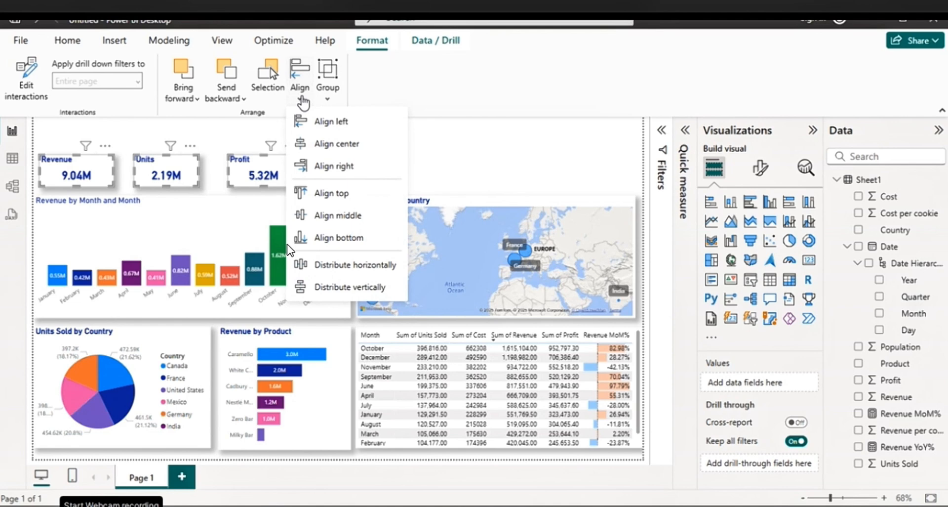
pyautogui.click(326, 193)
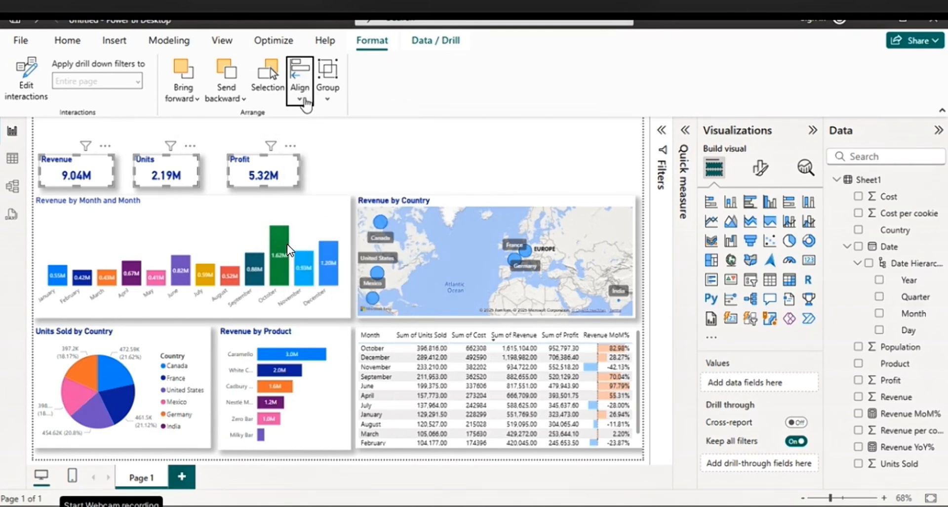
pyautogui.click(302, 99)
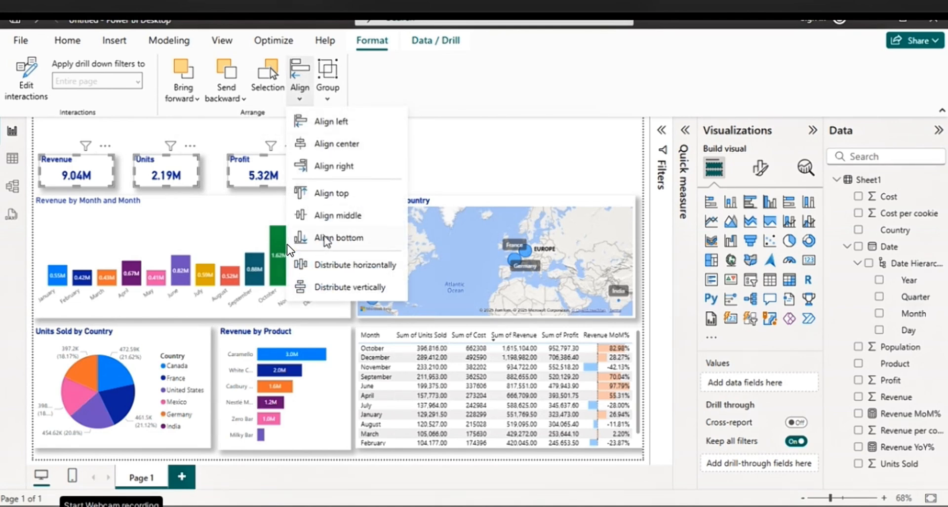
pyautogui.click(326, 240)
# Distribute the three selected KPI cards horizontally and vertically, then deselect them
pyautogui.click(301, 98)
pyautogui.click(334, 265)
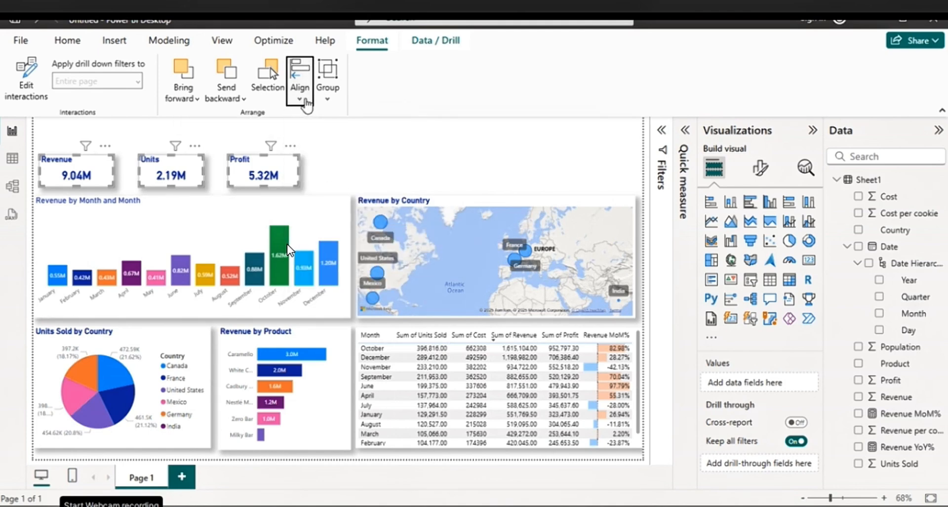
pyautogui.click(306, 101)
pyautogui.click(343, 292)
pyautogui.click(397, 166)
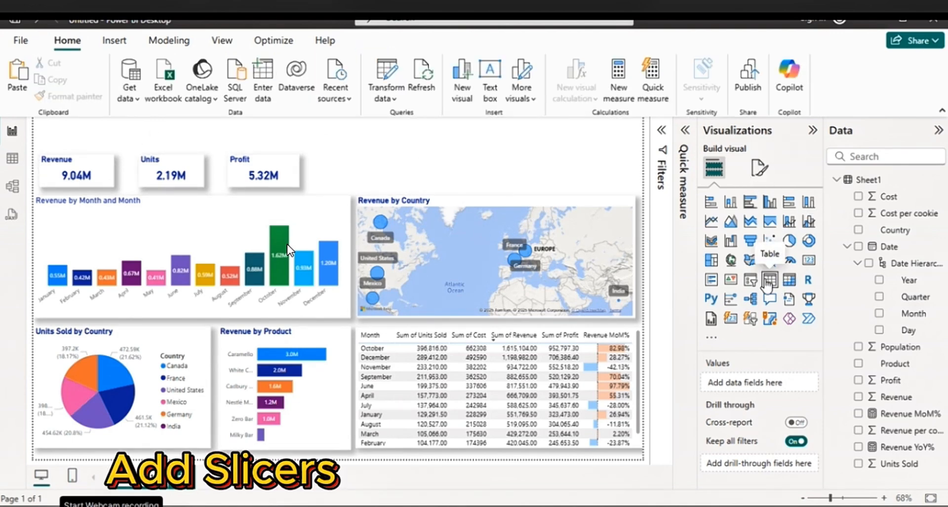
# Add a slicer to the report page near the Profit card and fill it with the Product field
pyautogui.click(751, 280)
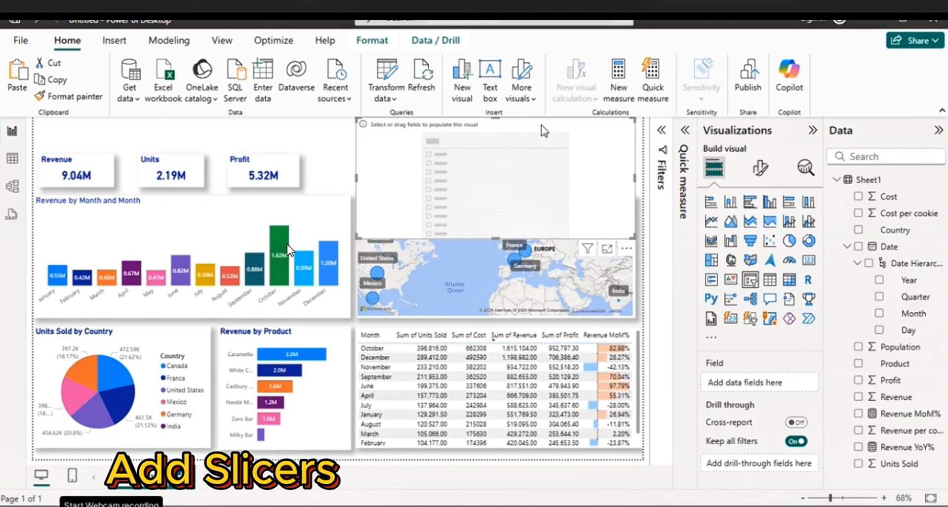
pyautogui.moveTo(543, 131); pyautogui.dragTo(499, 140)
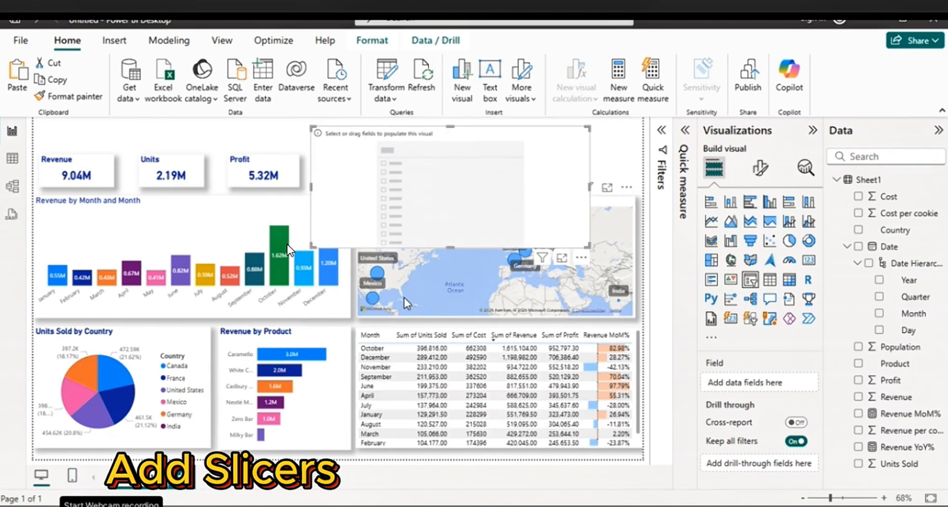
pyautogui.click(859, 364)
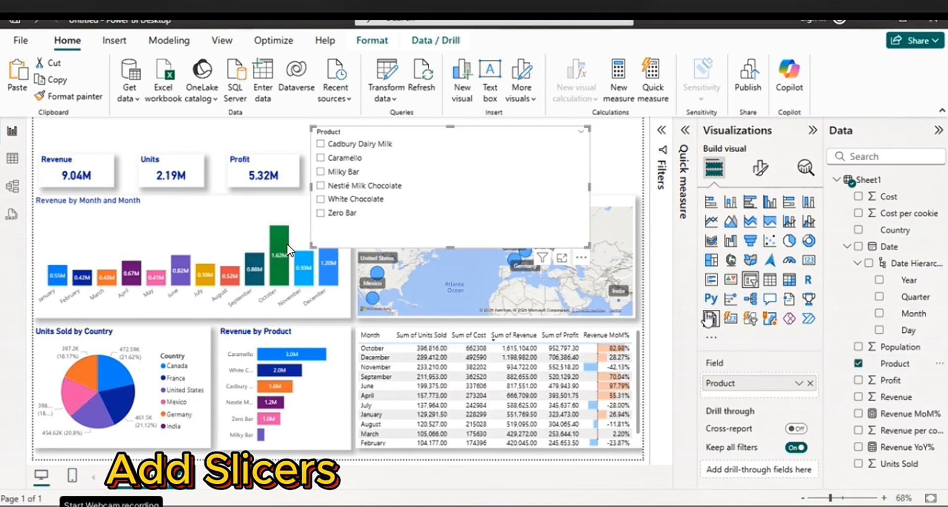
# Set the Product slicer's style to Dropdown and shrink it to about card size beside the Profit card
pyautogui.click(760, 168)
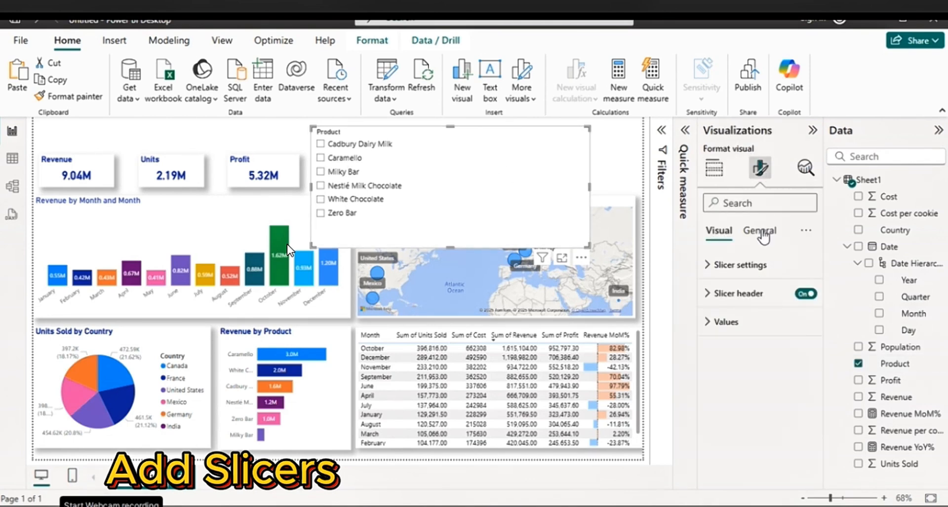
pyautogui.click(758, 267)
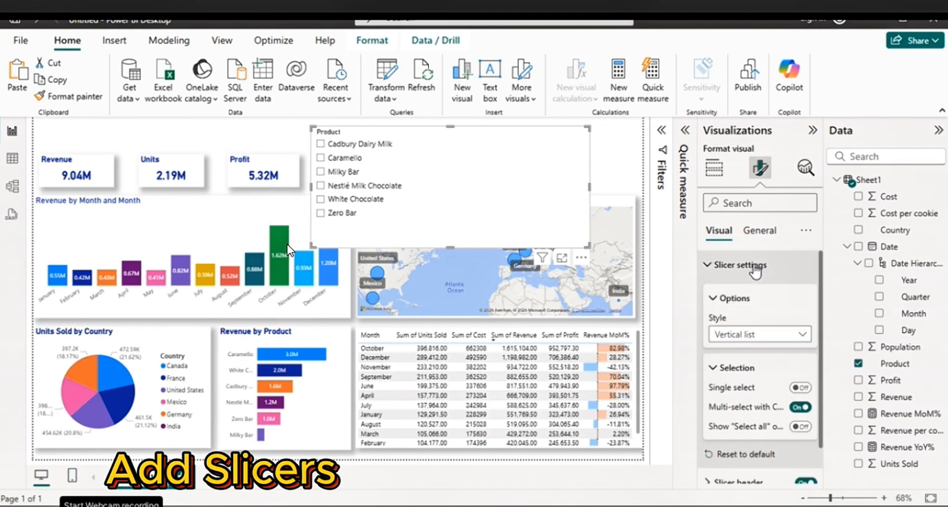
pyautogui.click(797, 333)
pyautogui.click(744, 367)
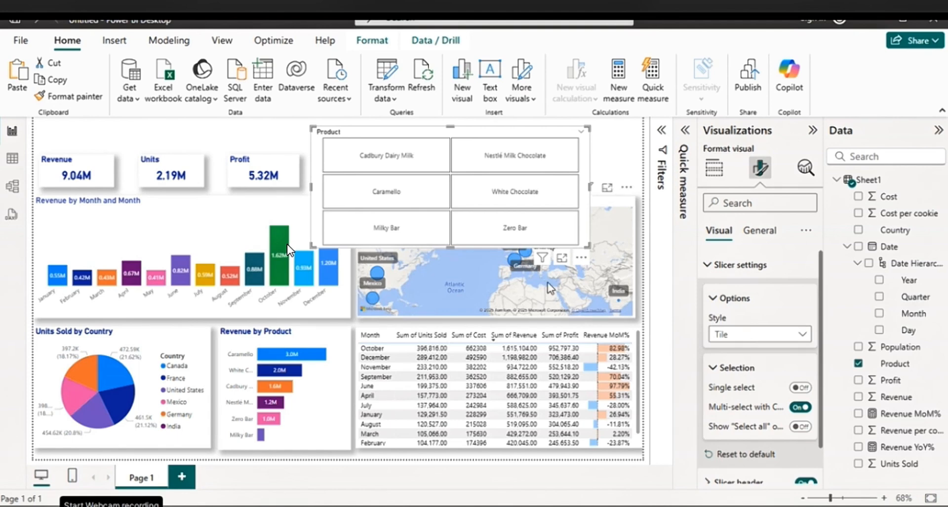
pyautogui.click(801, 335)
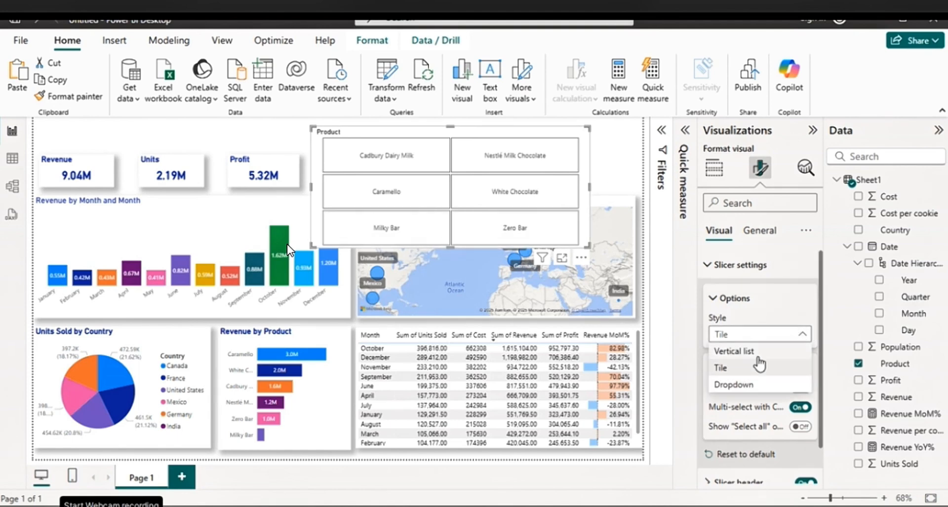
pyautogui.click(738, 386)
pyautogui.moveTo(450, 246); pyautogui.dragTo(429, 168)
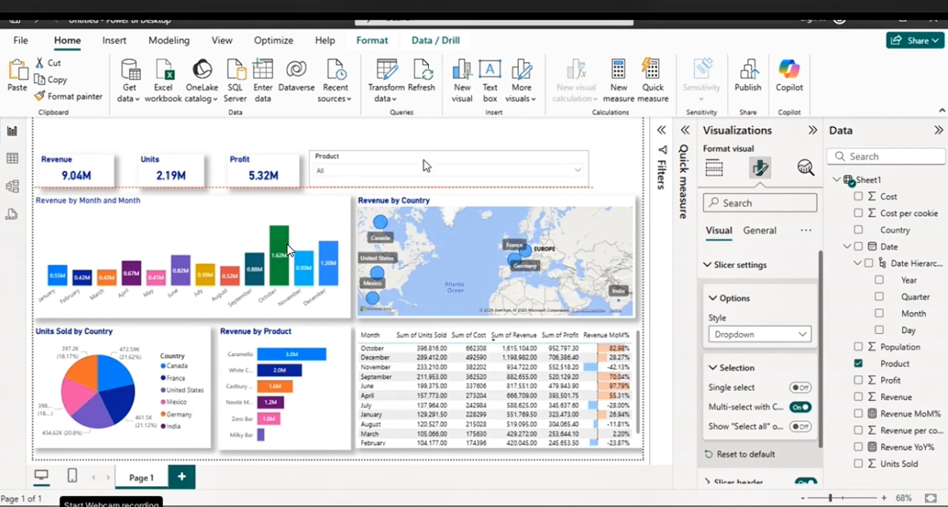
pyautogui.moveTo(589, 169); pyautogui.dragTo(415, 173)
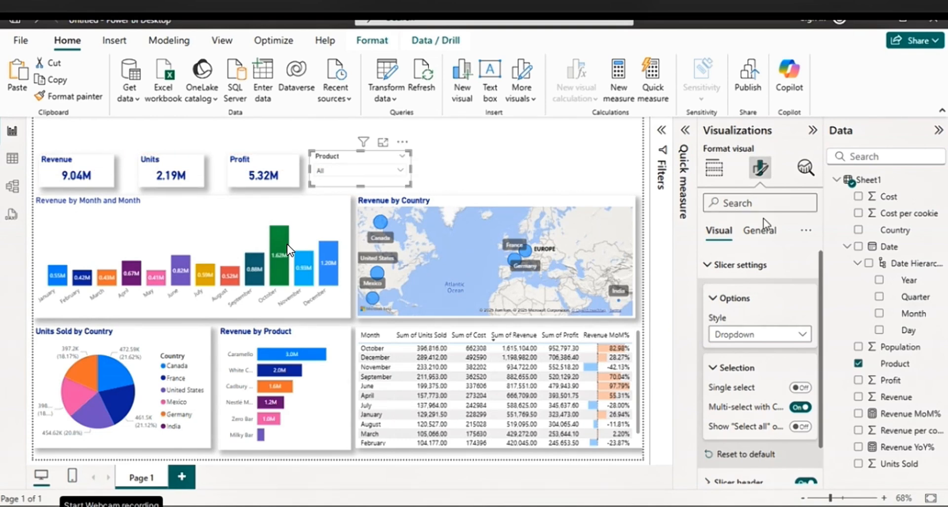
# Turn on the Product slicer's shadow and adjust its size and position to line up with the KPI cards
pyautogui.click(765, 233)
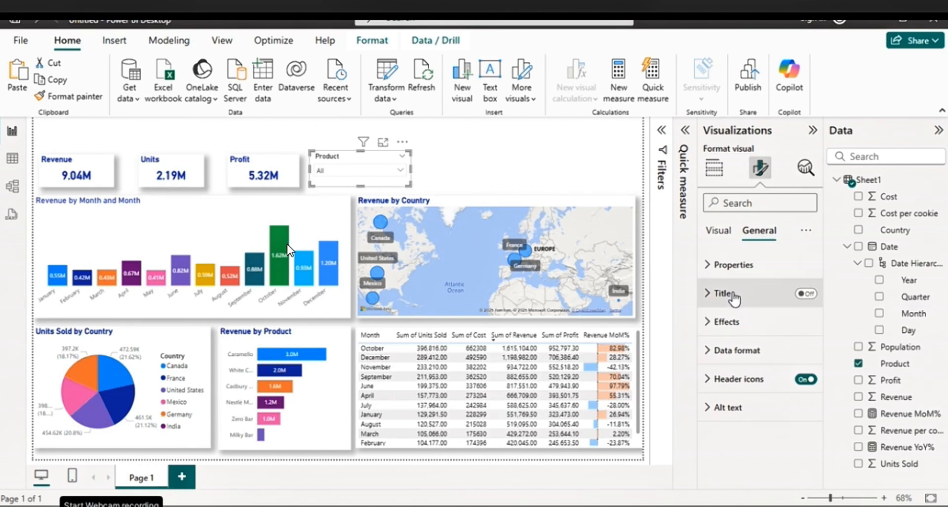
pyautogui.click(806, 295)
pyautogui.click(807, 295)
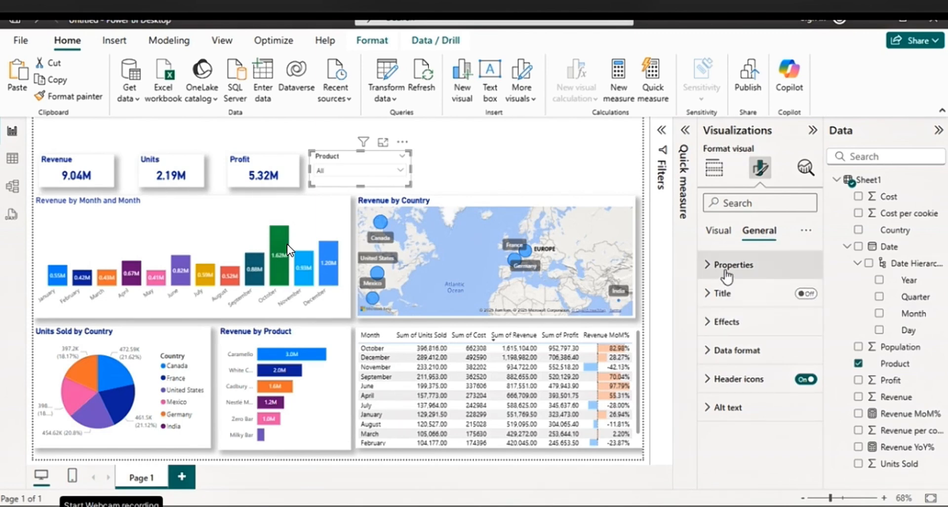
pyautogui.click(723, 322)
pyautogui.scroll(-3, 775, 360)
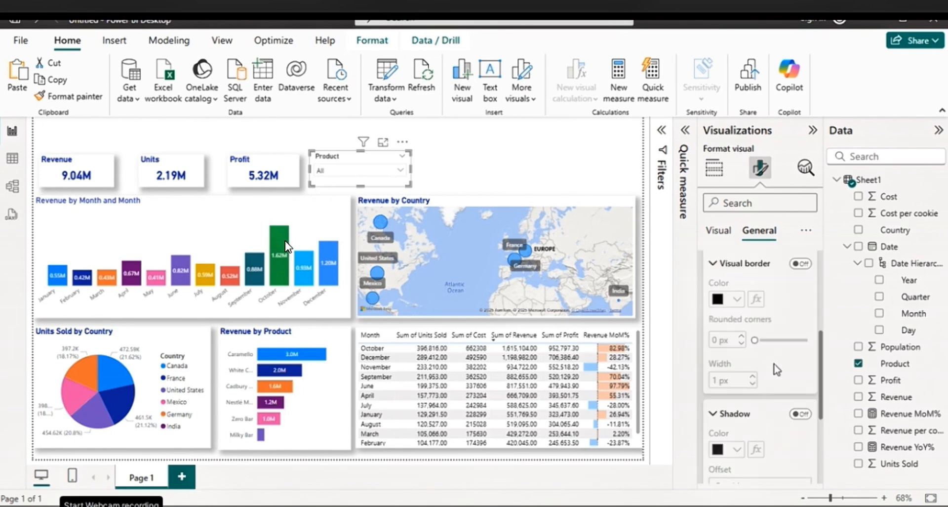
pyautogui.click(801, 412)
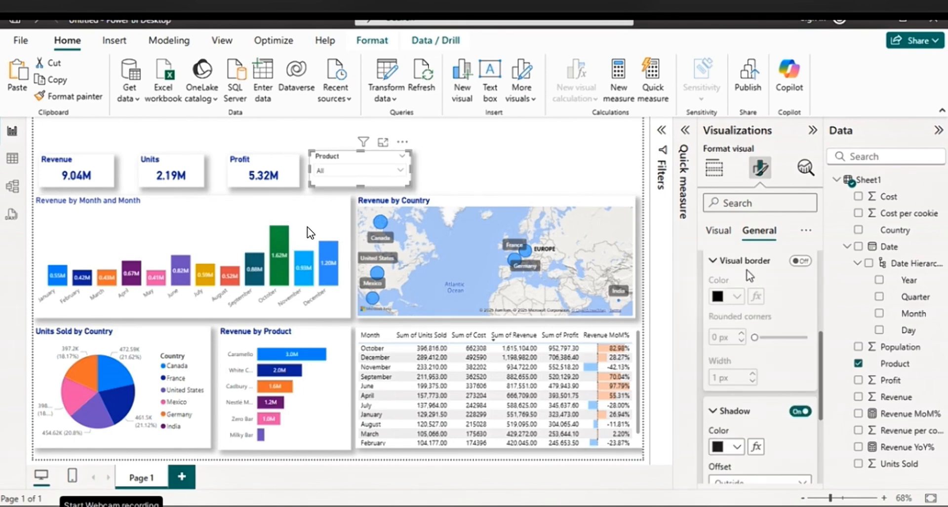
pyautogui.moveTo(361, 186); pyautogui.dragTo(359, 186)
pyautogui.moveTo(361, 150); pyautogui.dragTo(418, 177)
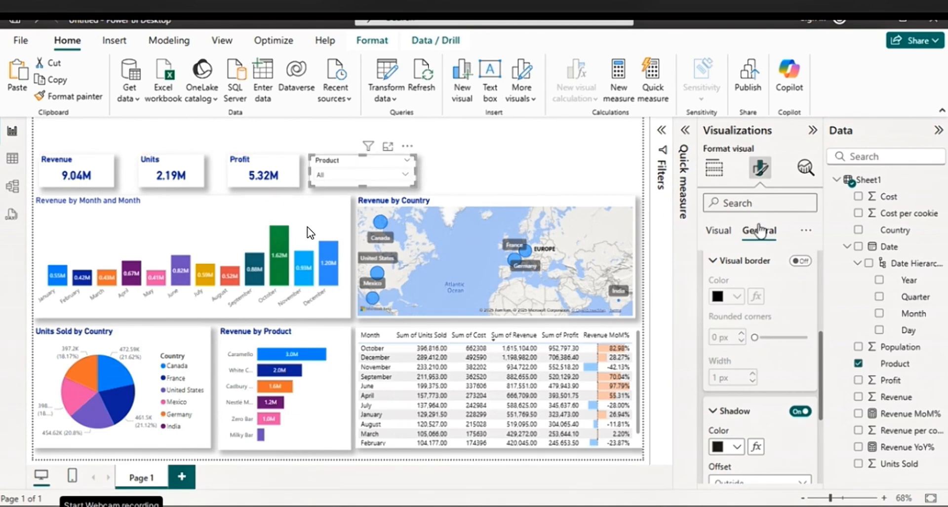
pyautogui.moveTo(821, 360); pyautogui.dragTo(821, 274)
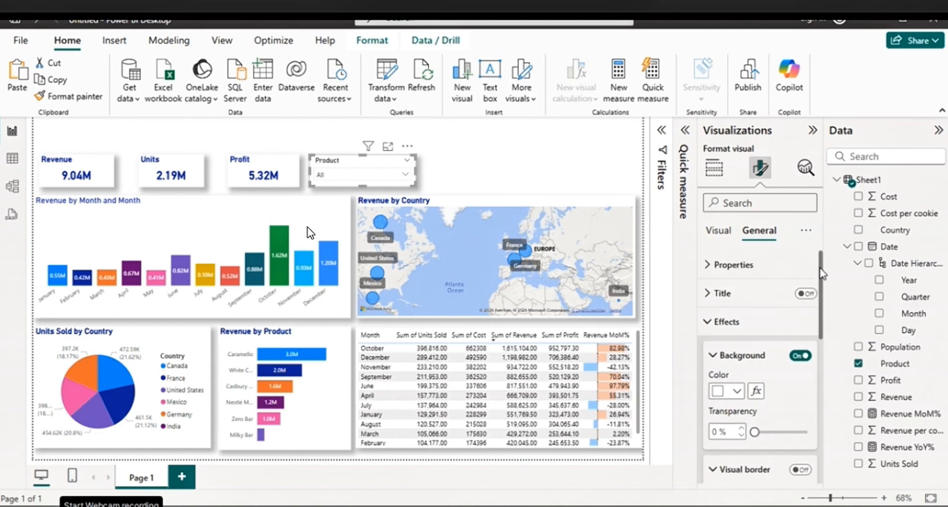
pyautogui.scroll(-10, 796, 268)
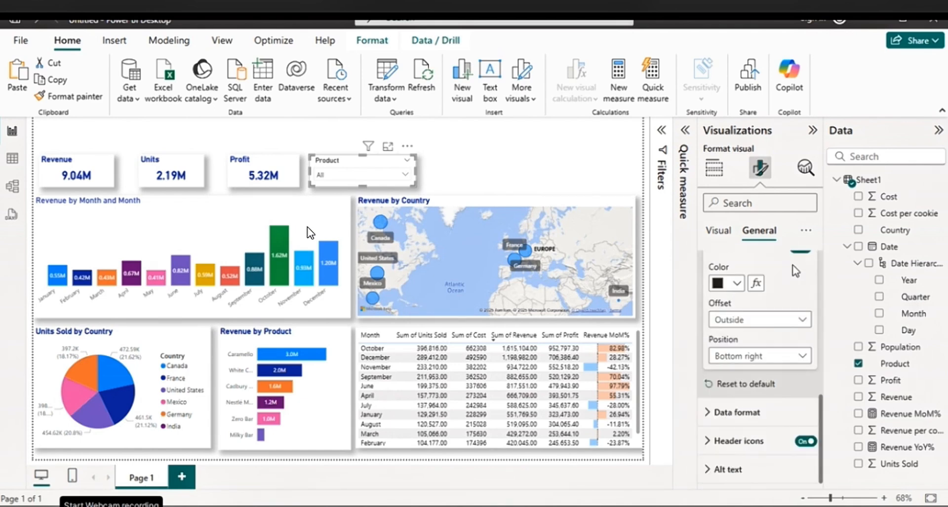
pyautogui.click(750, 414)
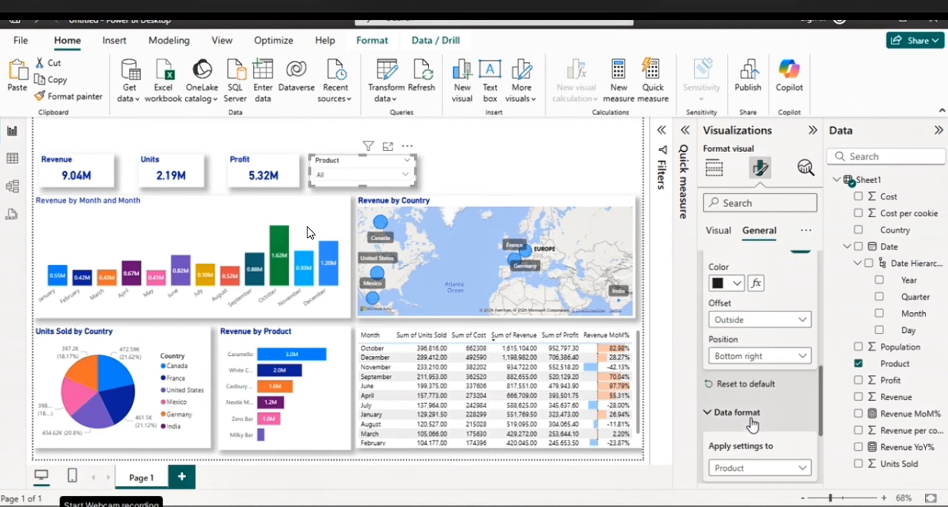
pyautogui.scroll(10, 754, 421)
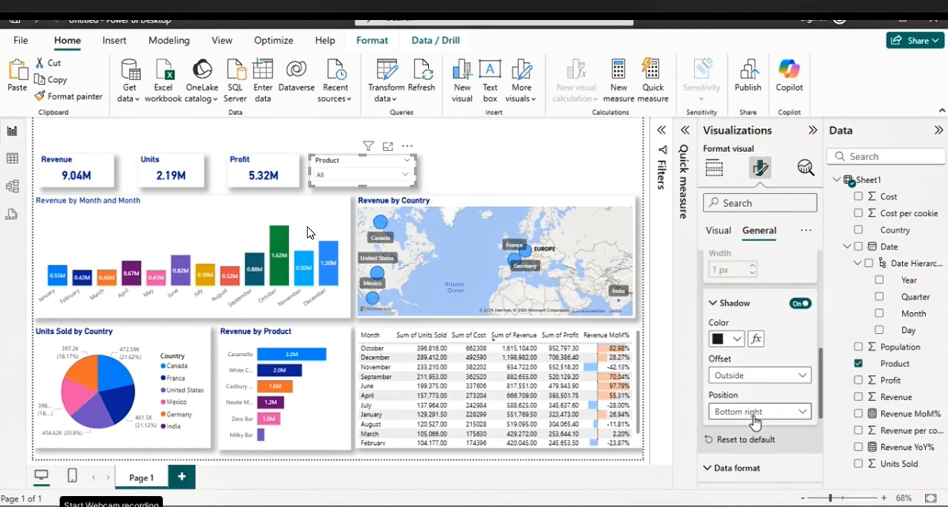
# Set the font color of the Product slicer's values to dark blue
pyautogui.click(720, 231)
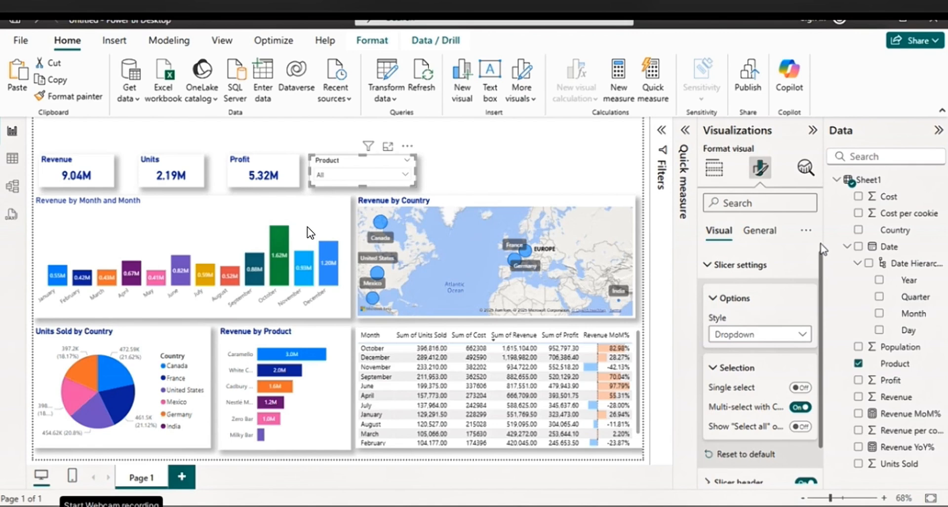
pyautogui.click(711, 265)
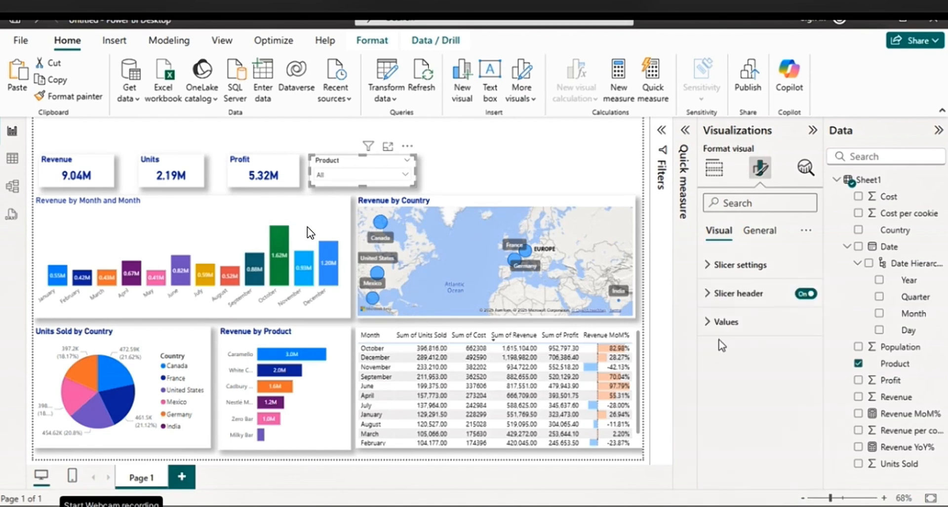
pyautogui.click(718, 322)
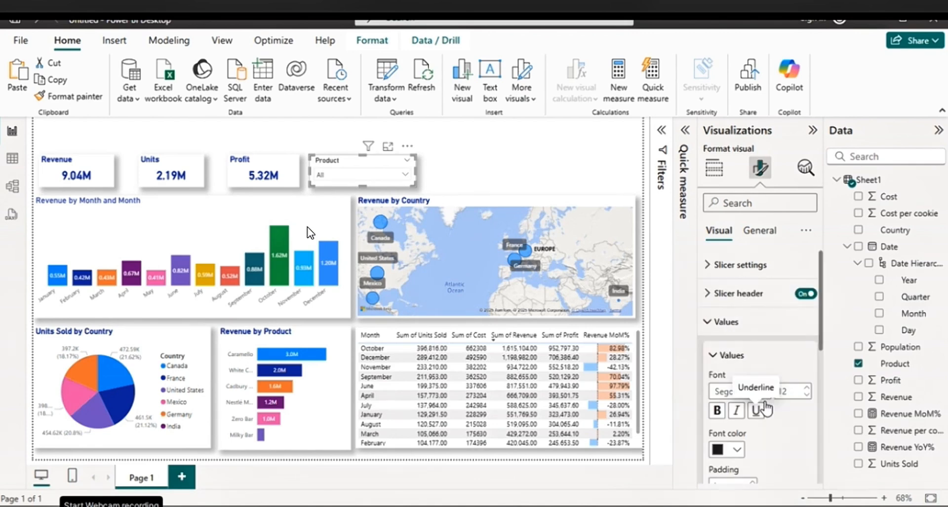
pyautogui.click(735, 449)
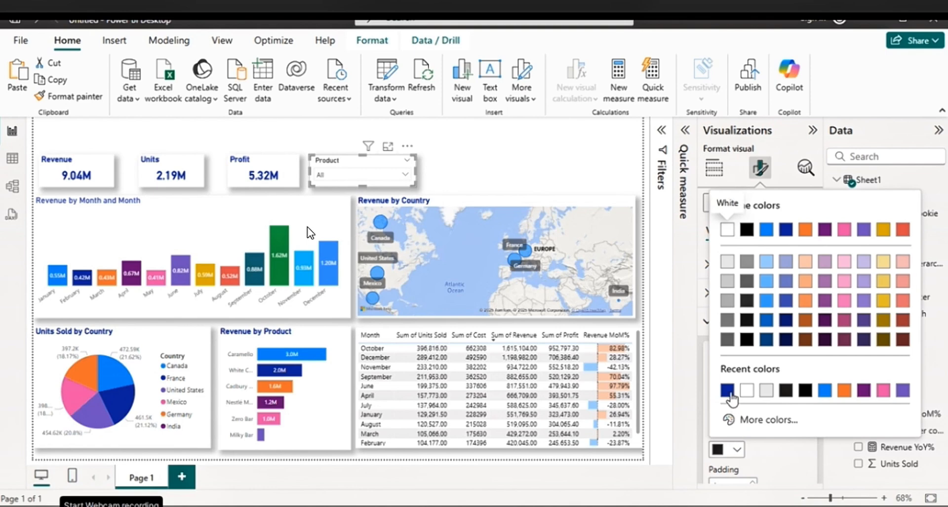
pyautogui.click(728, 392)
pyautogui.click(733, 393)
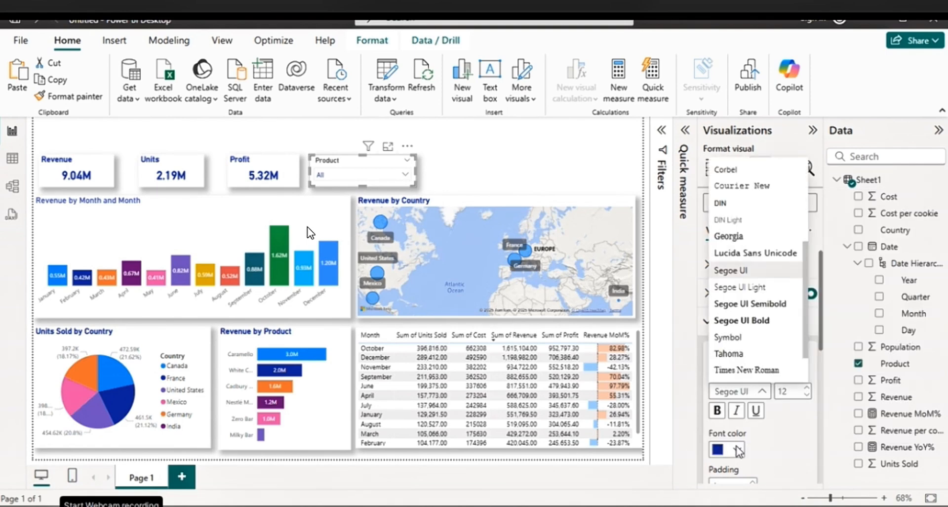
pyautogui.click(719, 411)
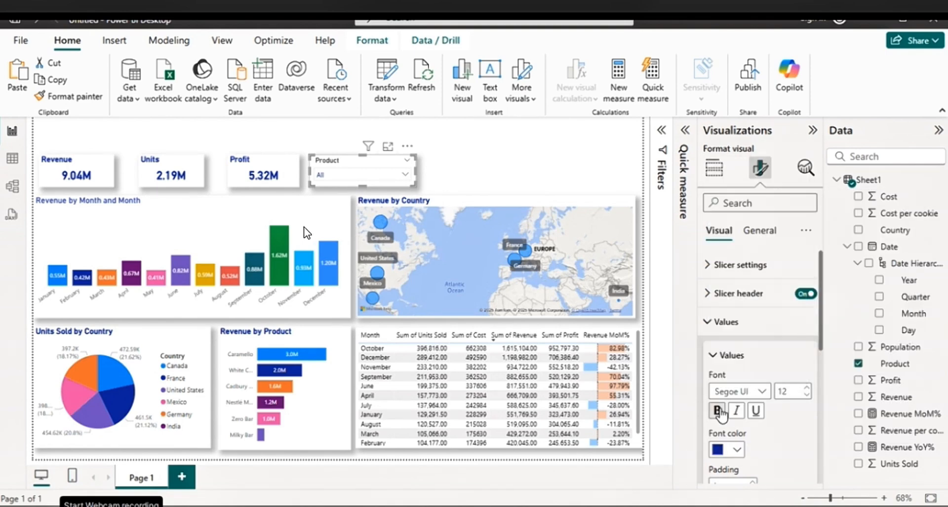
# Turn on the top, bottom, left and right borders for the Product slicer's values and color them dark blue
pyautogui.click(714, 363)
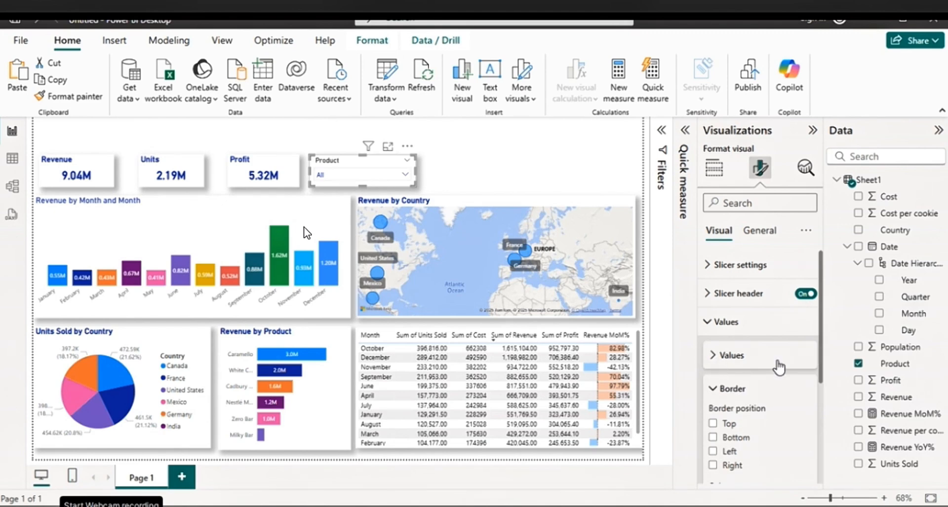
pyautogui.scroll(-3, 720, 364)
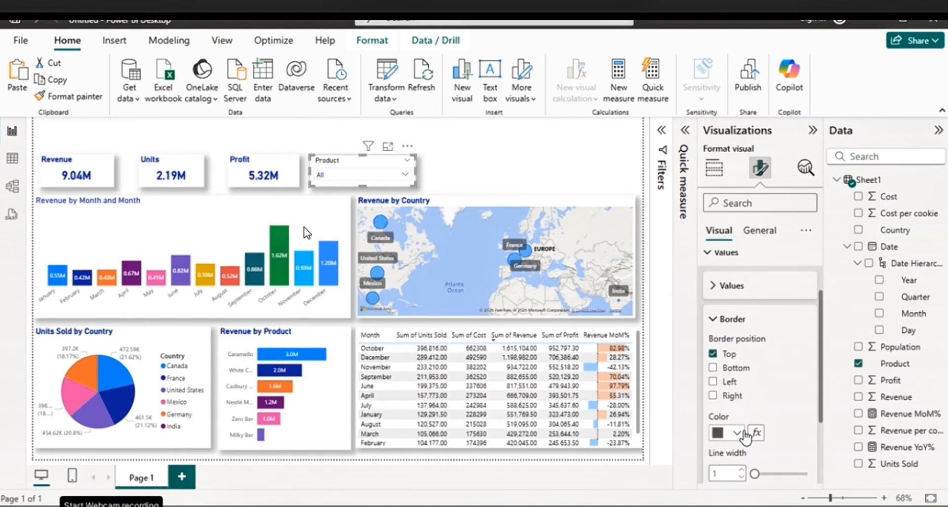
pyautogui.click(713, 368)
pyautogui.click(713, 382)
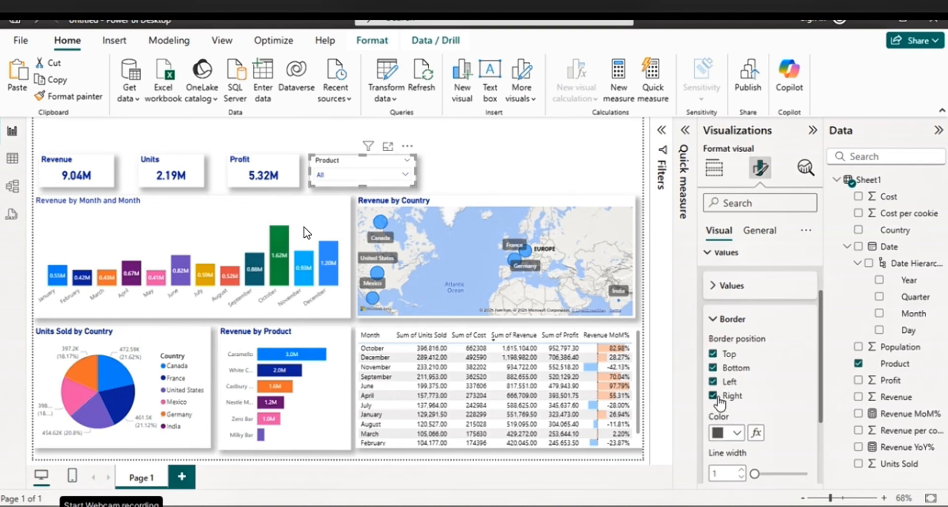
pyautogui.click(736, 433)
pyautogui.click(734, 378)
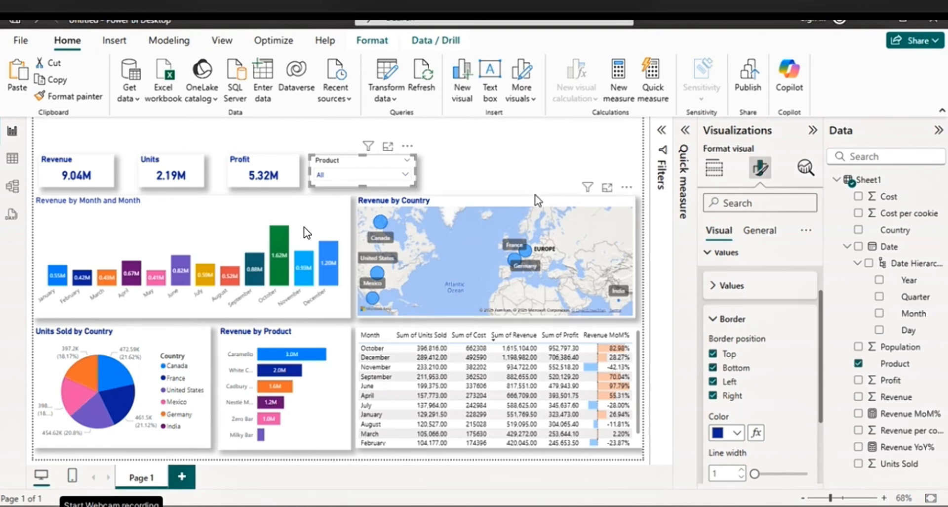
pyautogui.click(502, 172)
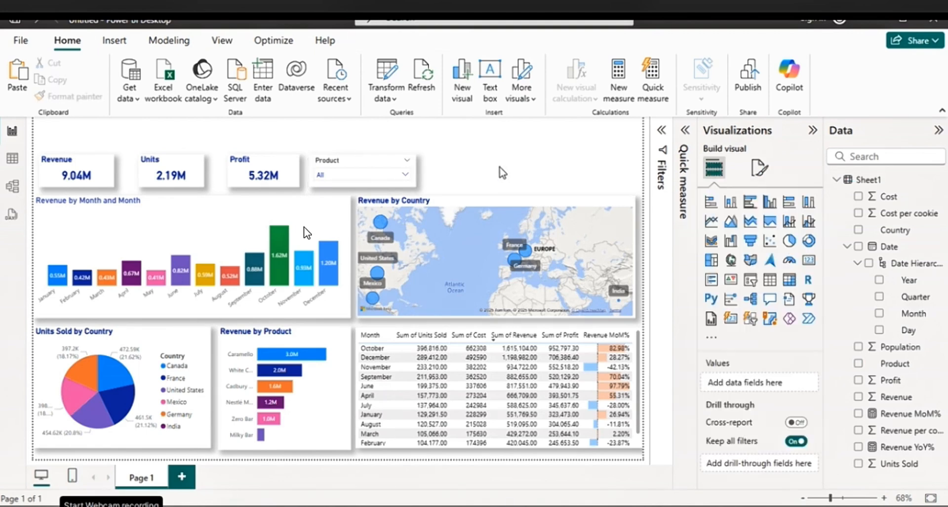
# Test the Product slicer with Cadbury Dairy Milk, Caramello, Milky Bar and Nestlé Milk Chocolate, and clear its selection
pyautogui.click(405, 174)
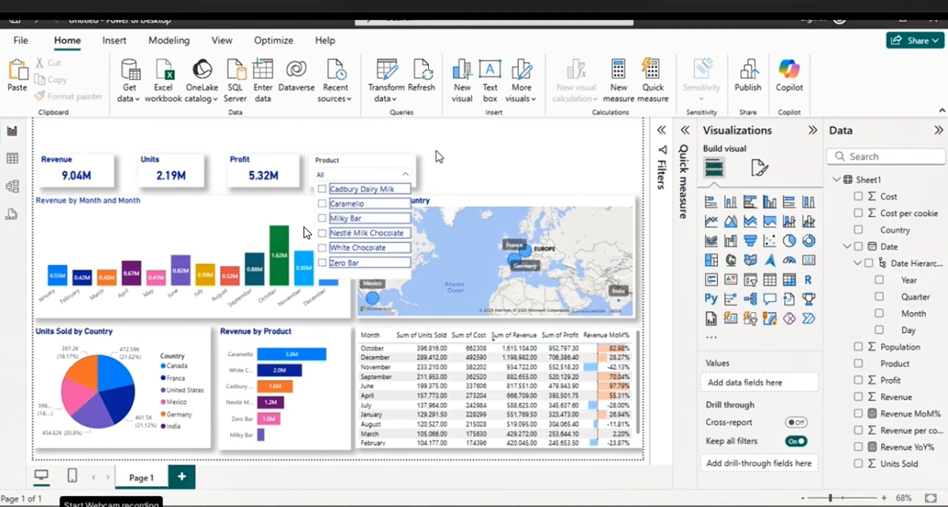
pyautogui.click(458, 158)
pyautogui.click(405, 174)
pyautogui.click(383, 194)
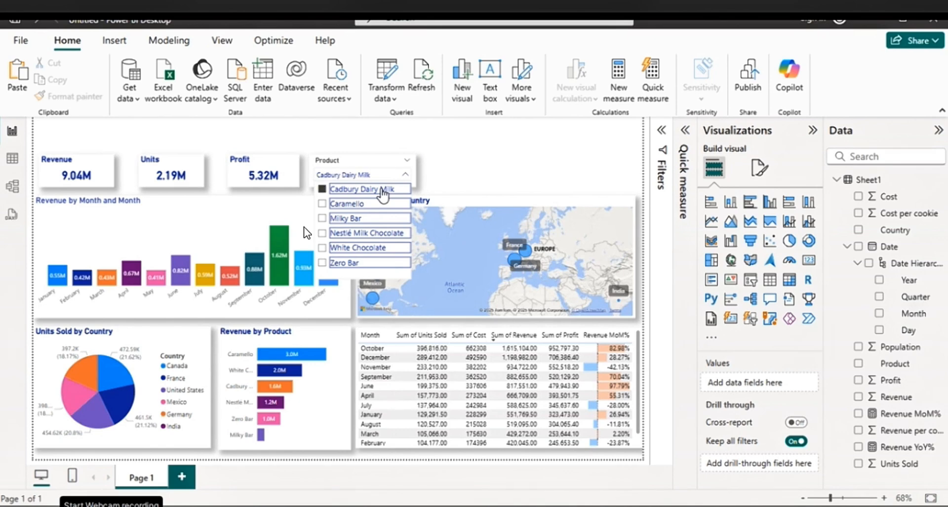
pyautogui.click(378, 203)
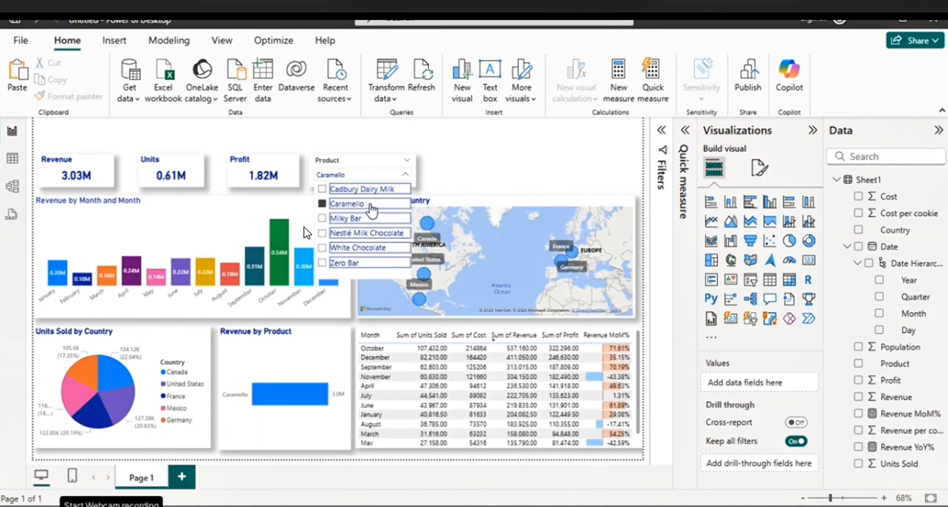
pyautogui.click(373, 218)
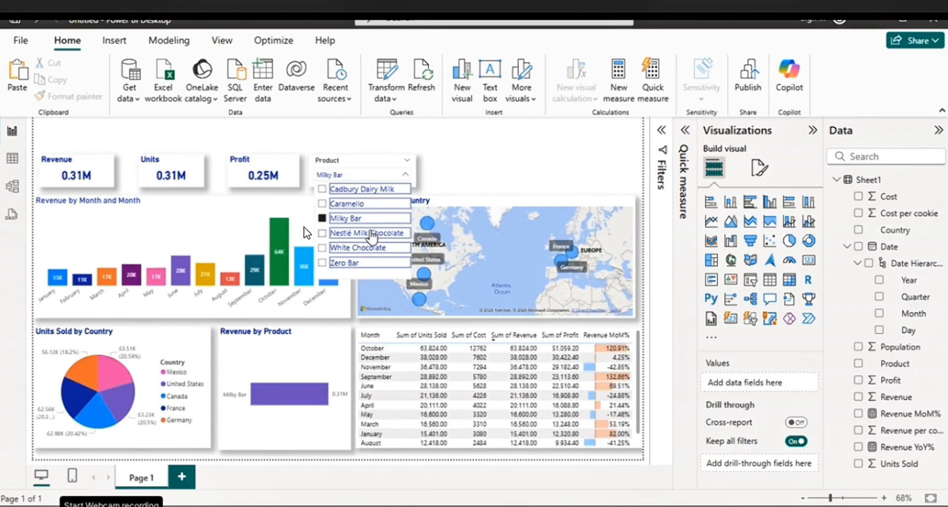
pyautogui.click(373, 234)
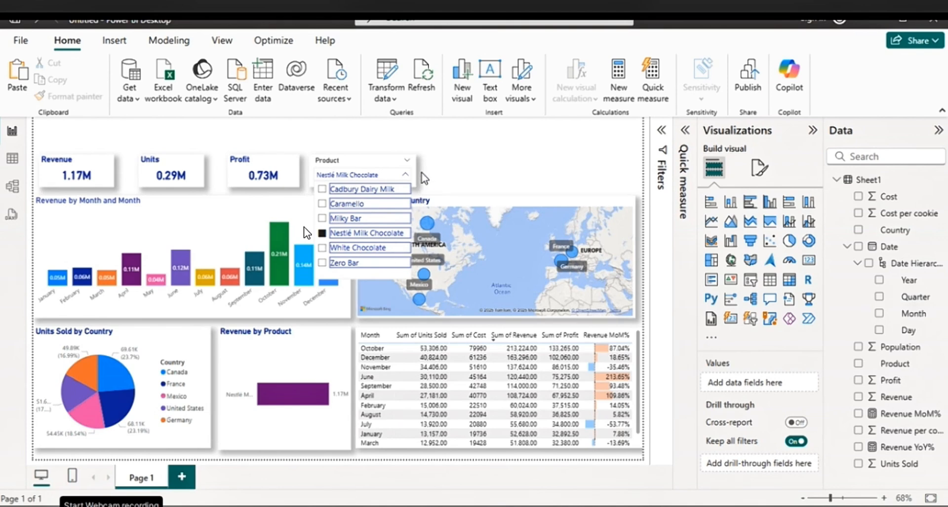
pyautogui.click(398, 162)
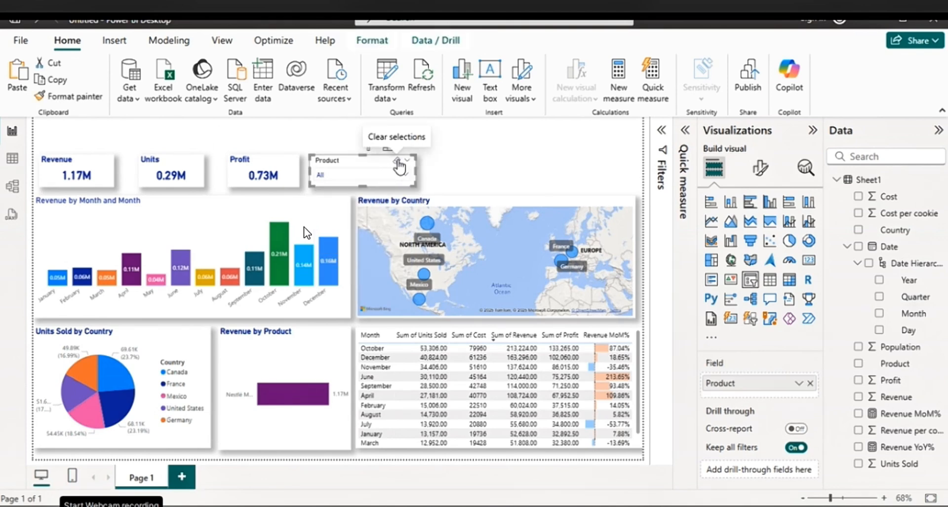
# Duplicate the Product slicer, place the copy beside the original, and replace its field with Country
pyautogui.click(448, 170)
pyautogui.click(390, 167)
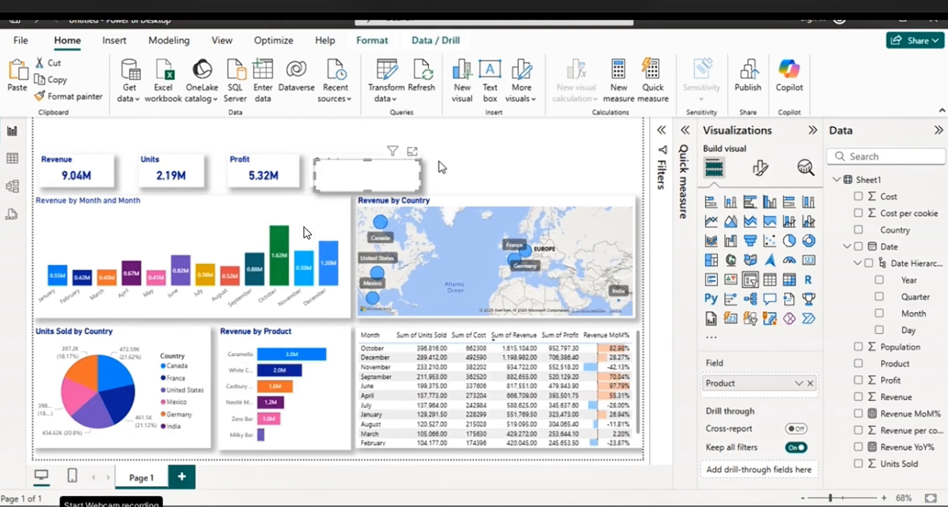
pyautogui.moveTo(385, 165); pyautogui.dragTo(494, 165)
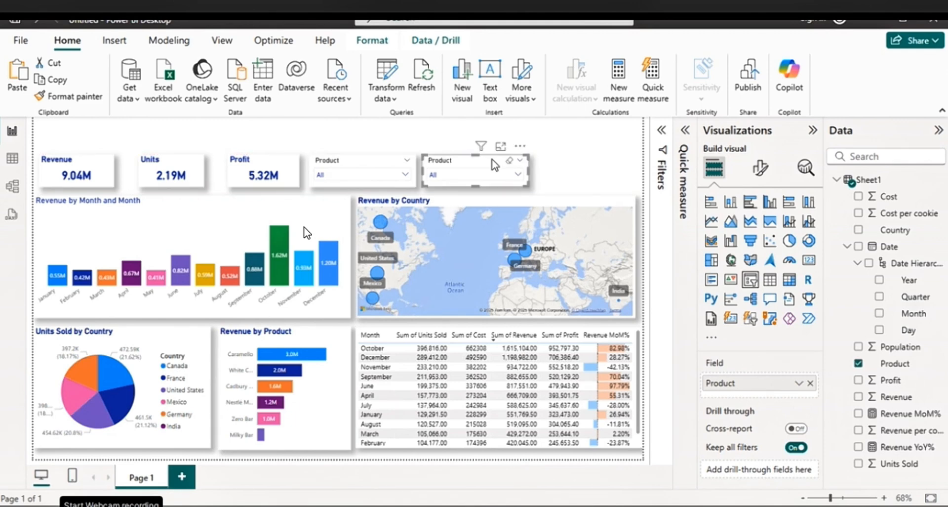
pyautogui.click(811, 384)
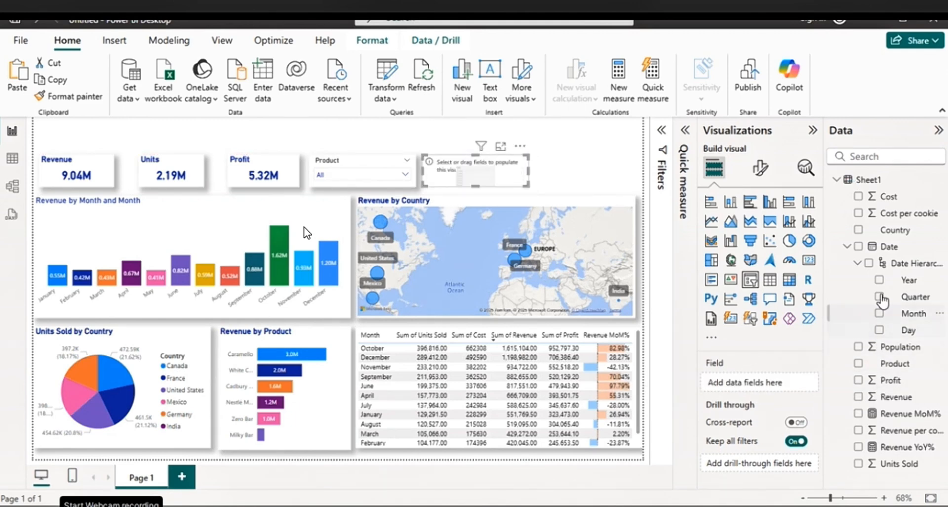
pyautogui.click(859, 230)
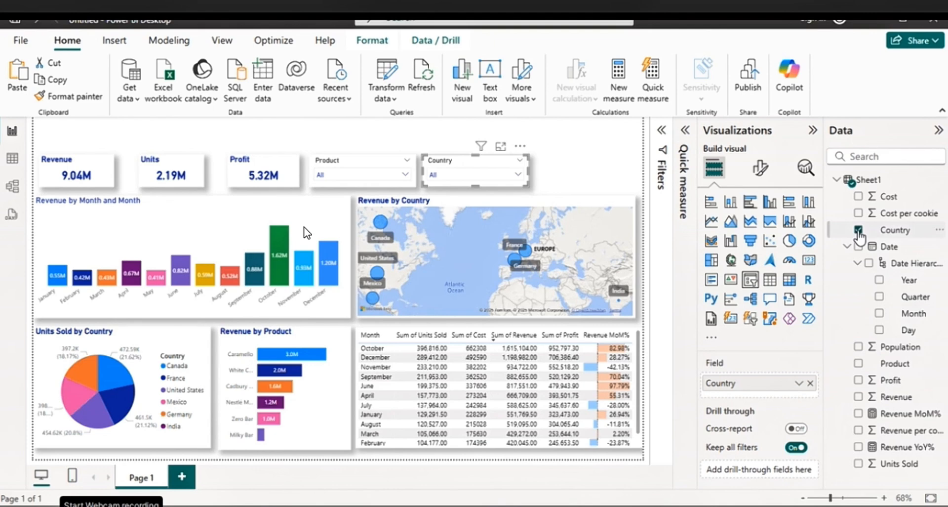
# Test the Country slicer with Canada, France and India, clear its selection, and delete the stray Q&A visual
pyautogui.click(517, 174)
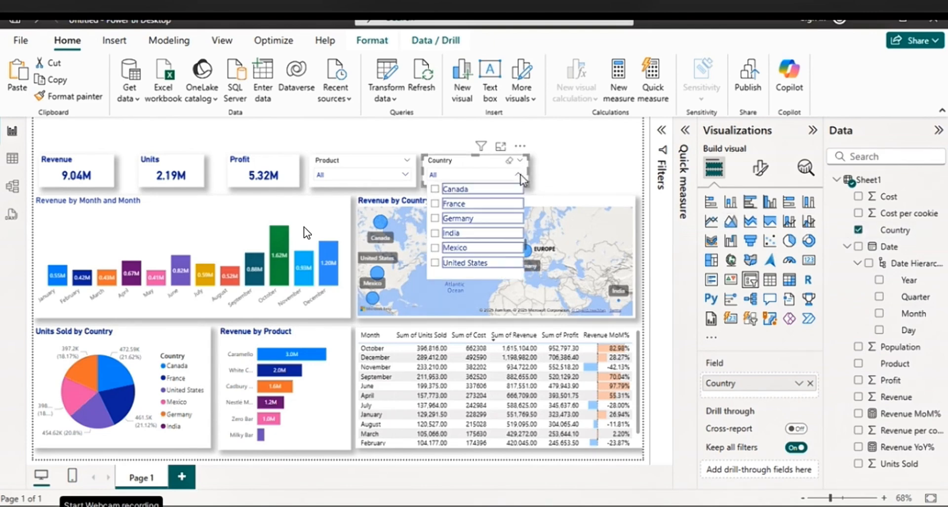
pyautogui.click(489, 190)
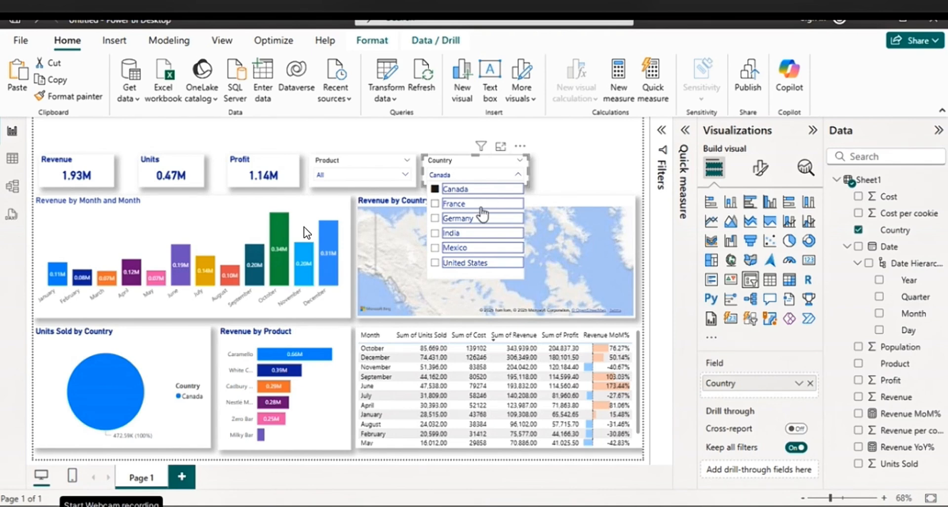
pyautogui.click(483, 204)
pyautogui.click(482, 232)
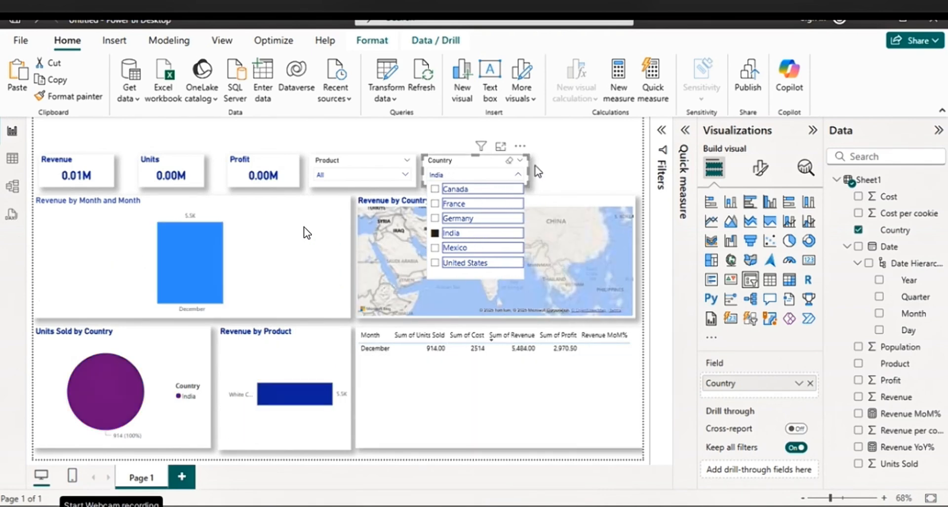
pyautogui.doubleClick(545, 167)
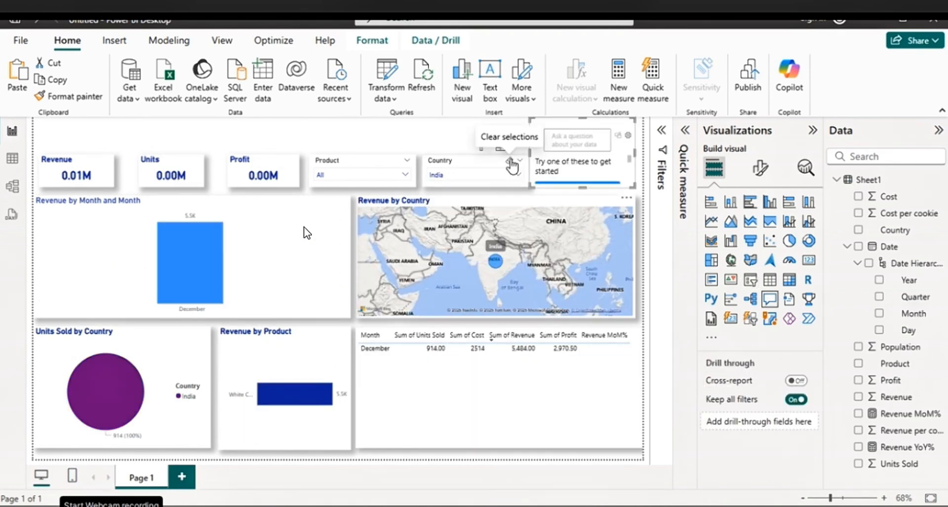
pyautogui.click(510, 160)
pyautogui.click(624, 133)
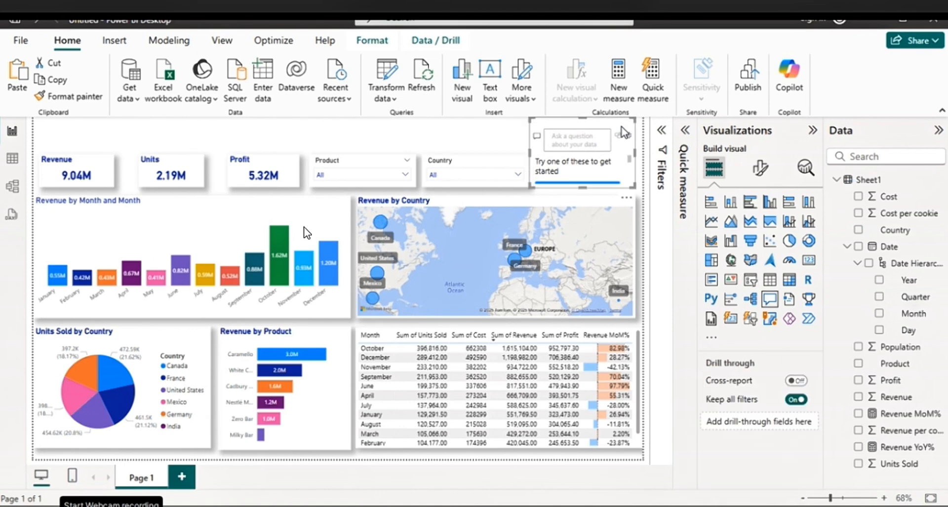
pyautogui.press('Delete')
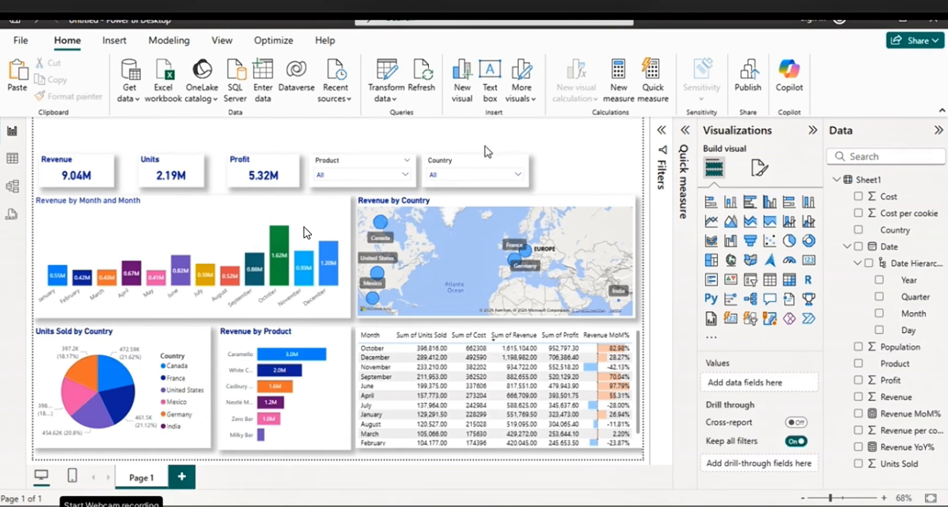
# Duplicate the Country slicer and place the copy beside it at the end of the card row
pyautogui.click(470, 164)
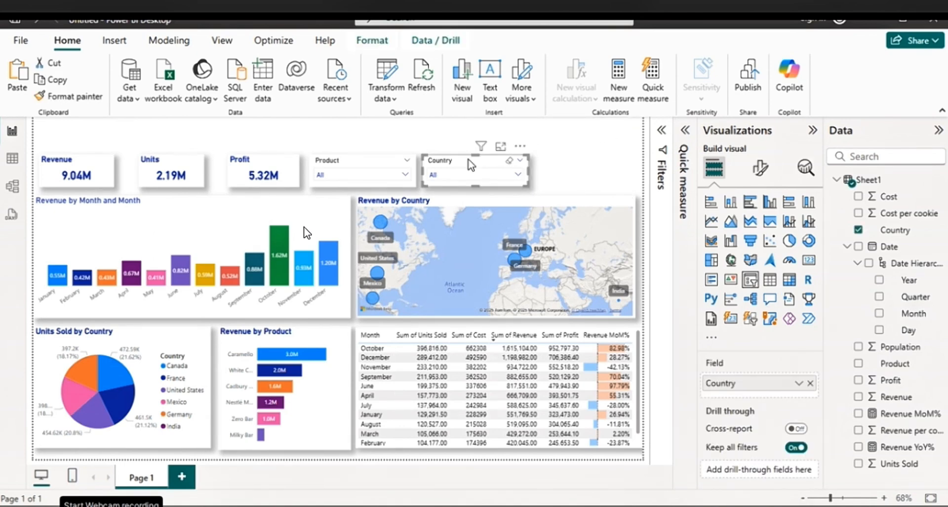
pyautogui.click(551, 164)
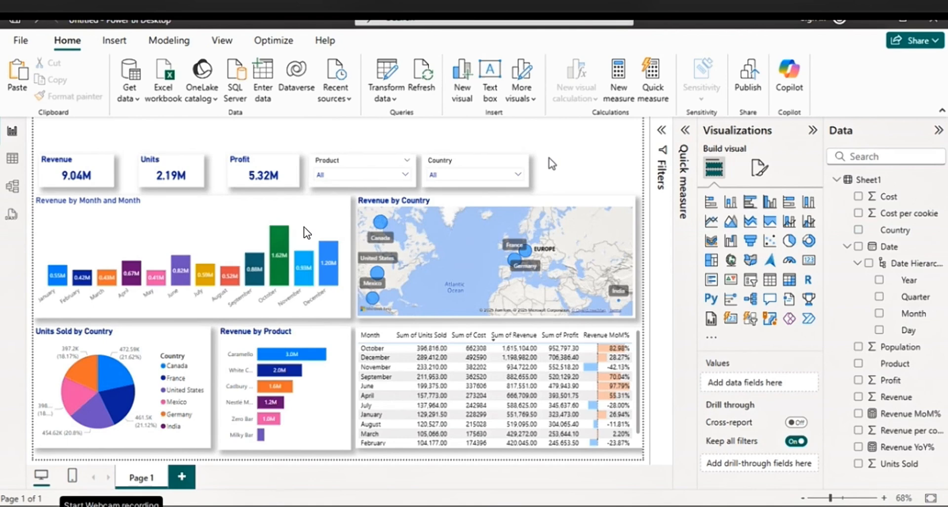
pyautogui.click(513, 168)
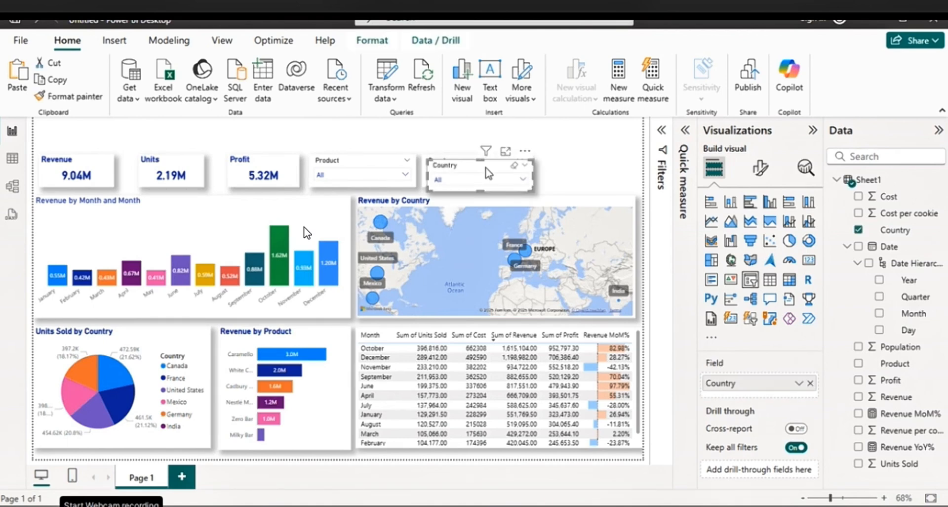
pyautogui.moveTo(486, 168); pyautogui.dragTo(605, 160)
# Select the Revenue, Units and Profit cards plus the three slicers, and align their top and bottom edges
pyautogui.click(85, 168)
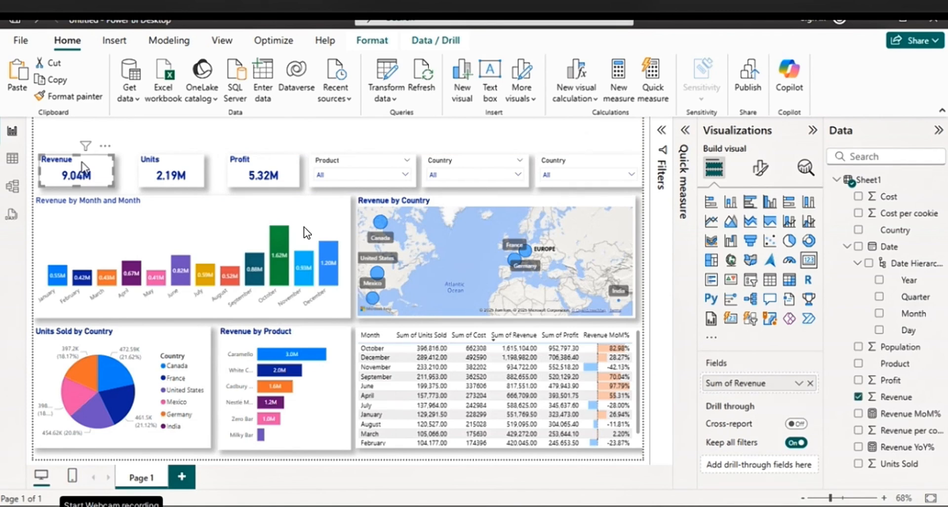
pyautogui.keyDown('ctrl'); pyautogui.click(184, 169); pyautogui.keyUp('ctrl')
pyautogui.keyDown('ctrl'); pyautogui.click(260, 171); pyautogui.keyUp('ctrl')
pyautogui.keyDown('ctrl'); pyautogui.click(366, 170); pyautogui.keyUp('ctrl')
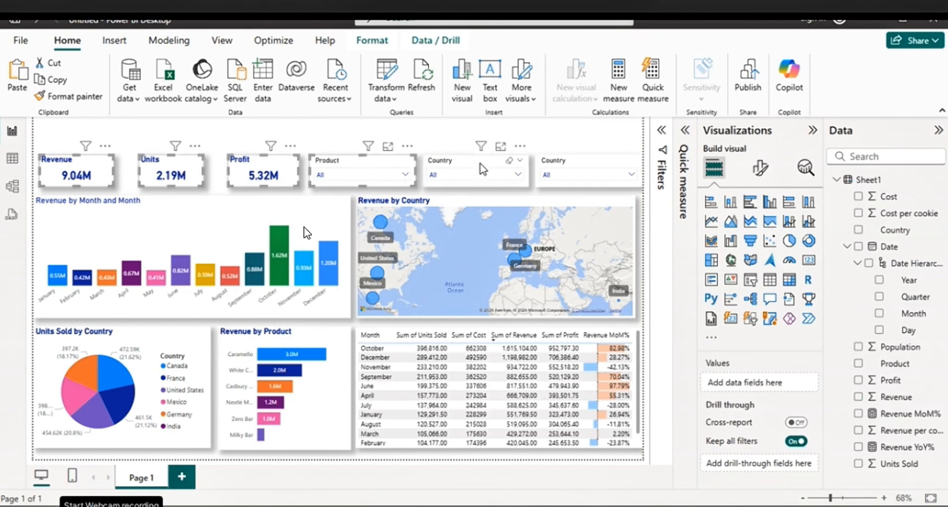
pyautogui.keyDown('ctrl'); pyautogui.click(499, 169); pyautogui.keyUp('ctrl')
pyautogui.keyDown('ctrl'); pyautogui.click(586, 168); pyautogui.keyUp('ctrl')
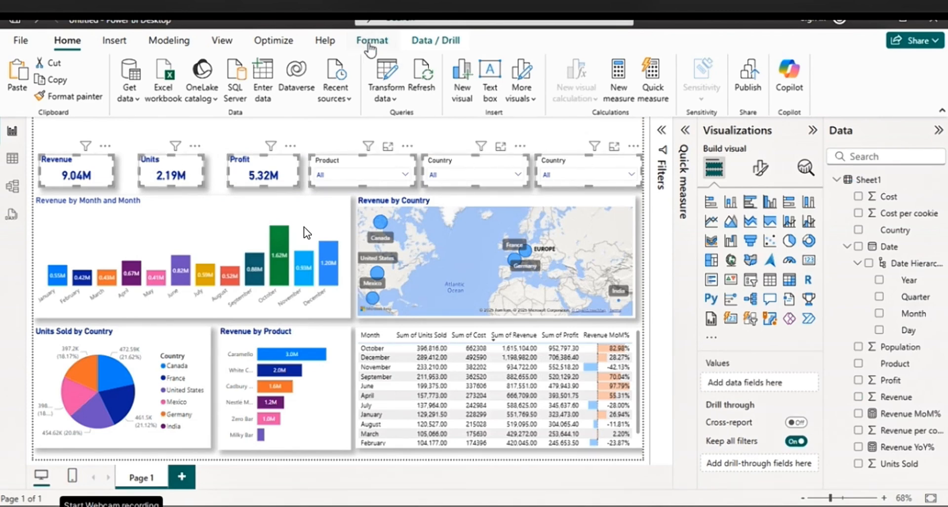
pyautogui.click(372, 42)
pyautogui.click(302, 94)
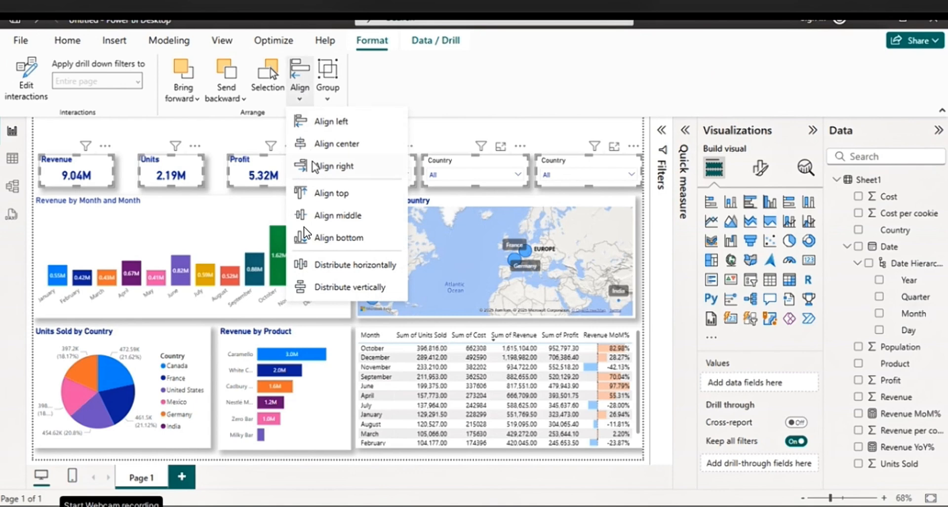
pyautogui.click(318, 193)
pyautogui.click(301, 106)
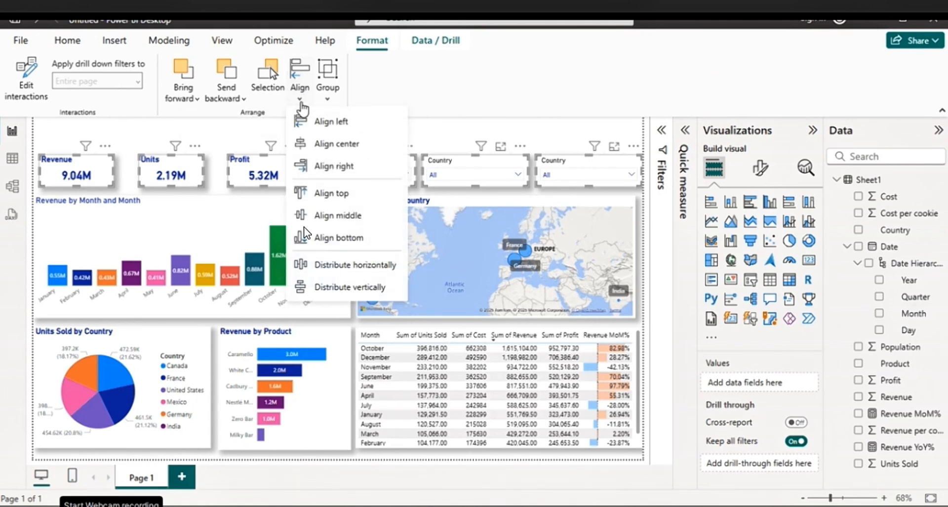
pyautogui.click(326, 240)
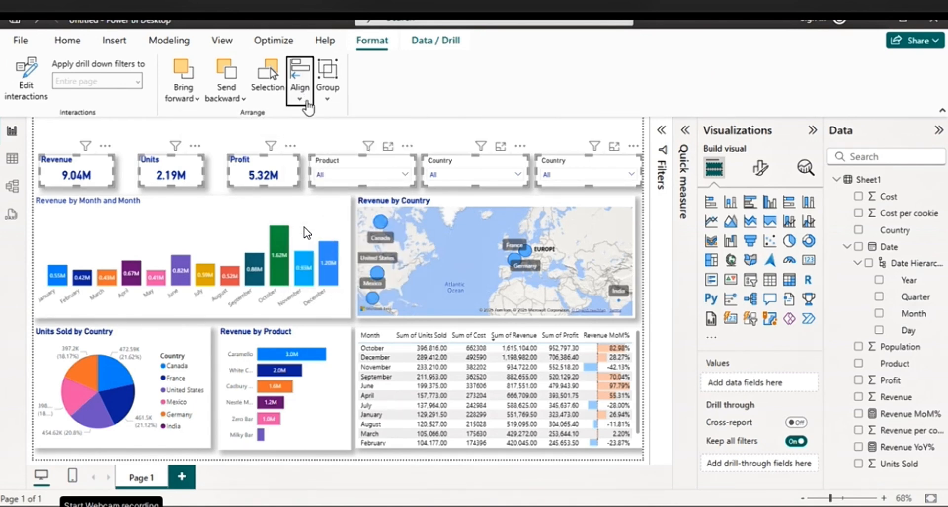
# Distribute the selected cards and slicers evenly, both horizontally and vertically
pyautogui.click(300, 82)
pyautogui.click(327, 262)
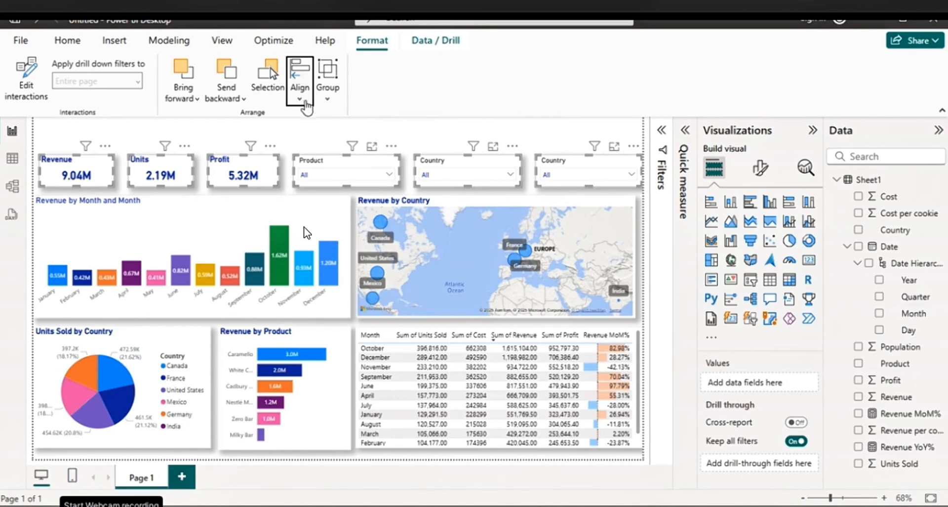
pyautogui.click(300, 82)
pyautogui.click(327, 287)
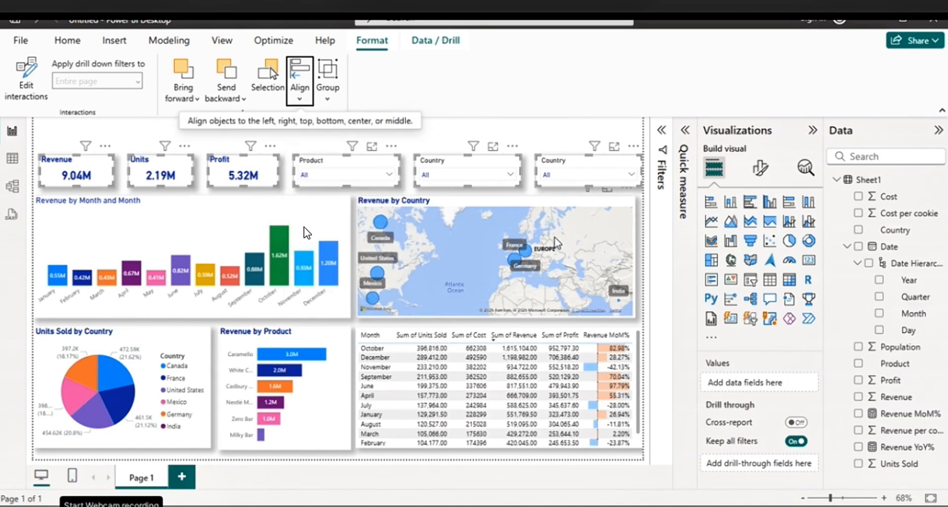
# Replace the field of the last Country slicer in the row with Year from the Date hierarchy
pyautogui.click(583, 168)
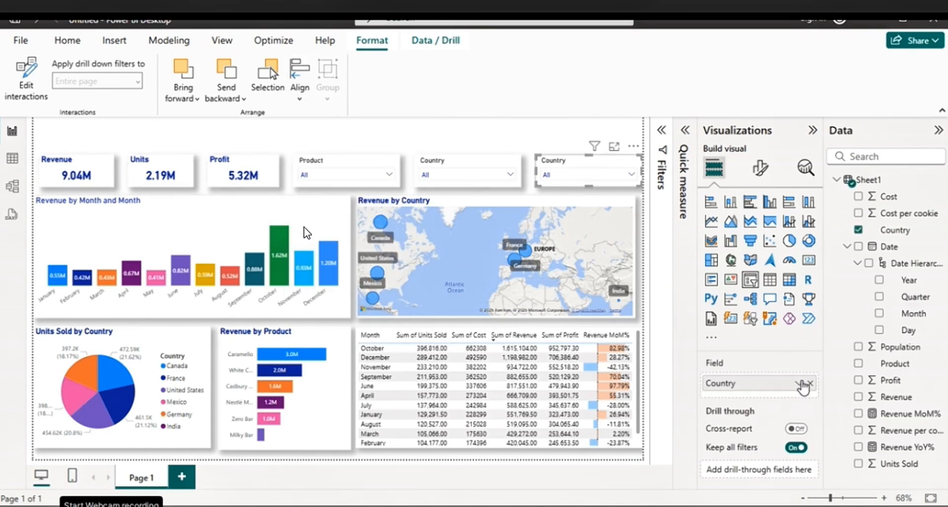
pyautogui.click(810, 383)
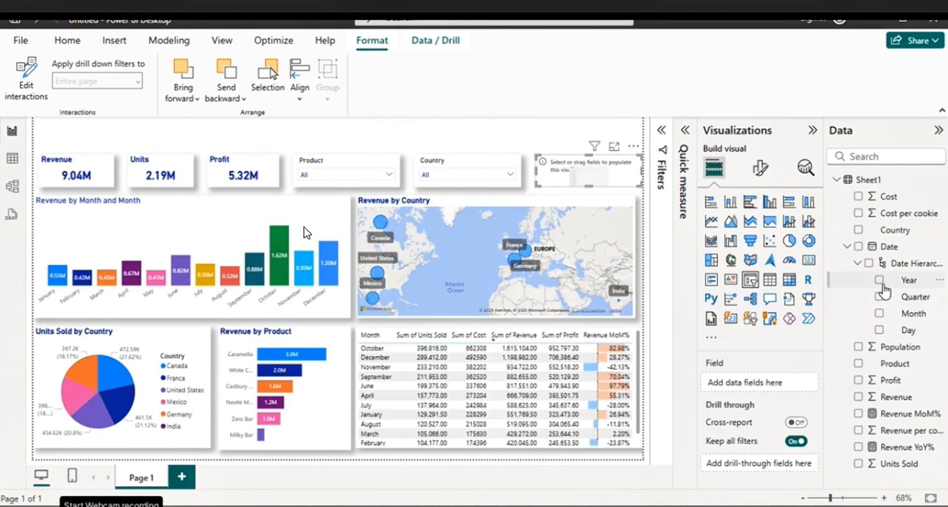
pyautogui.click(881, 281)
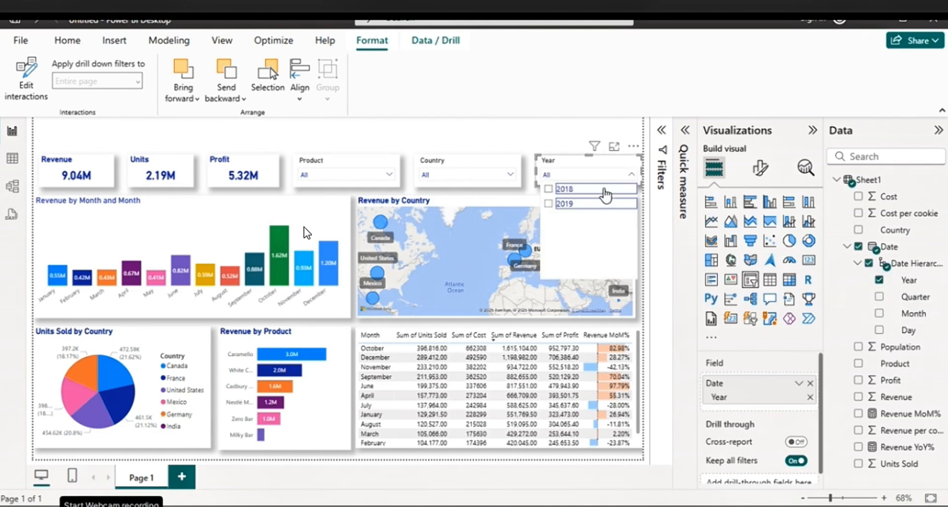
# Test the Year slicer with 2018 and with 2019, leaving 2019 selected
pyautogui.click(605, 190)
pyautogui.click(632, 175)
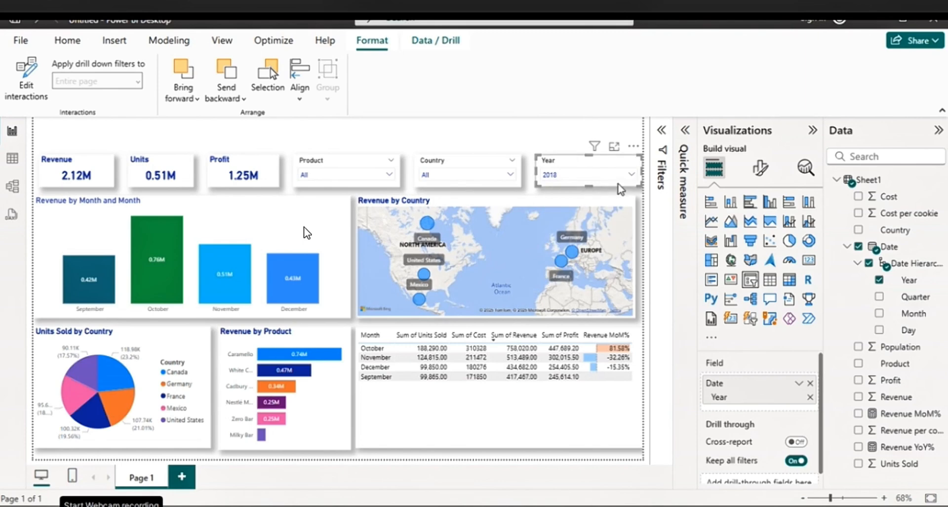
pyautogui.click(621, 176)
pyautogui.click(595, 204)
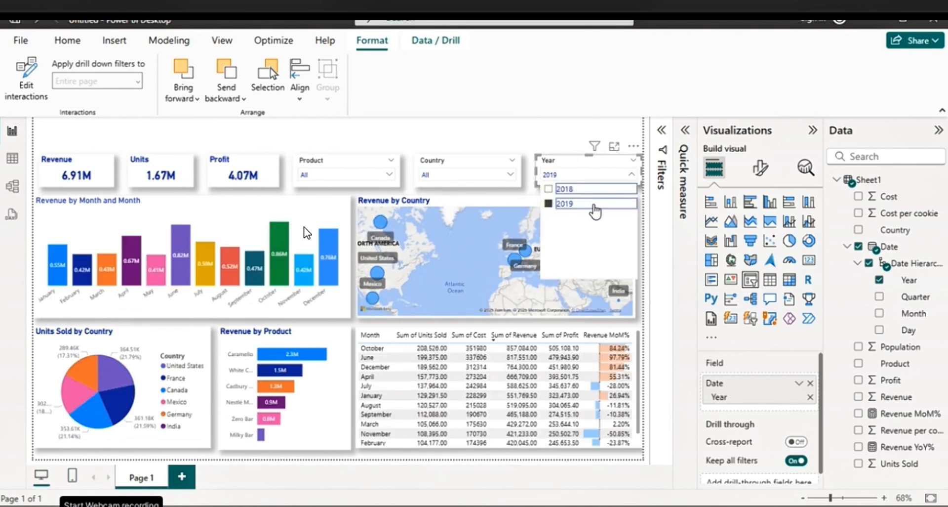
pyautogui.click(520, 142)
# Test the Country slicer with Canada and with France, leaving France selected
pyautogui.moveTo(568, 312); pyautogui.dragTo(530, 240)
pyautogui.scroll(-2, 530, 240)
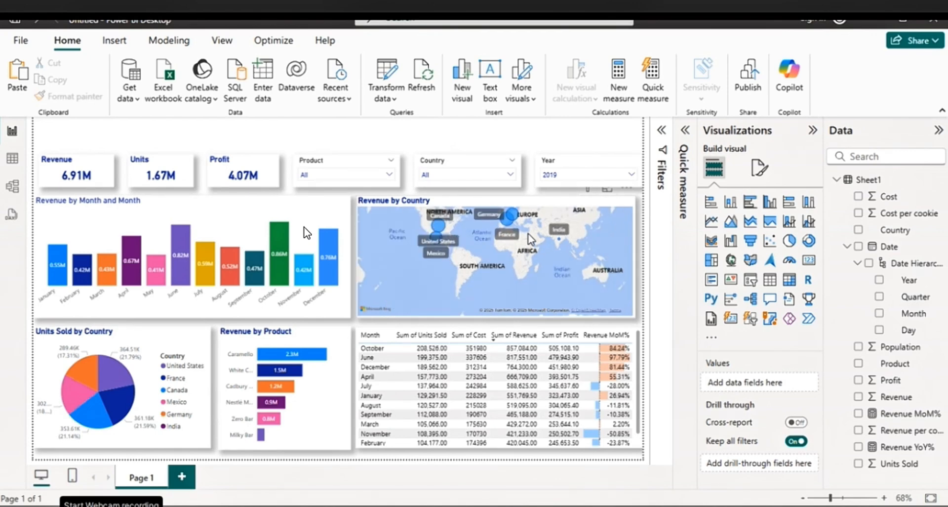
pyautogui.scroll(1, 530, 240)
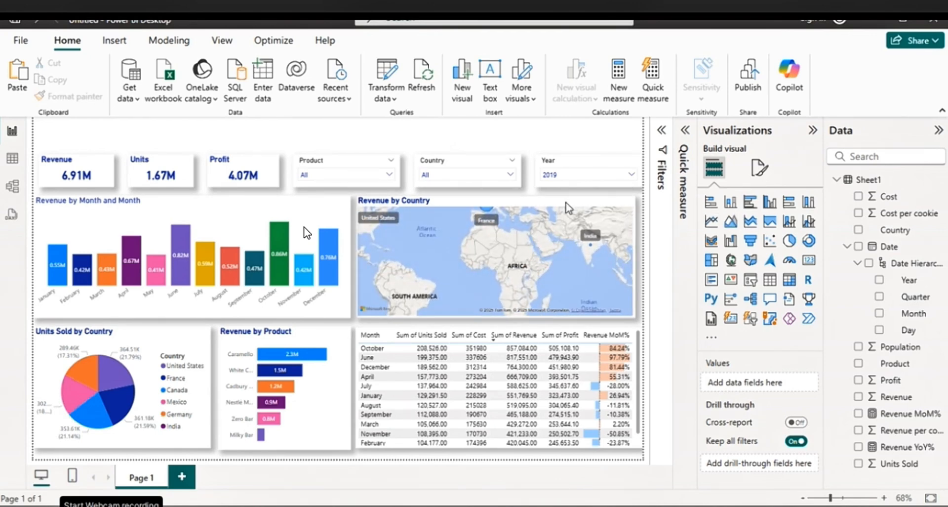
pyautogui.click(446, 178)
pyautogui.click(446, 189)
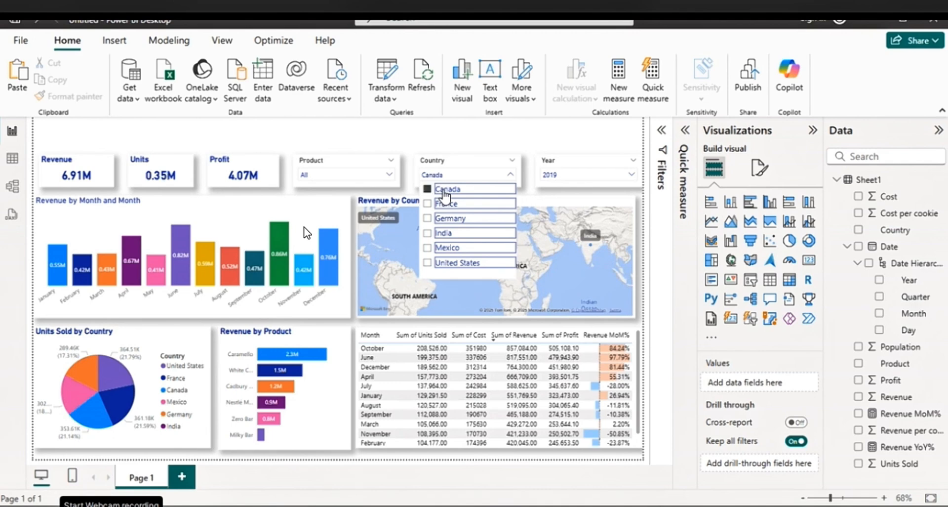
pyautogui.click(449, 203)
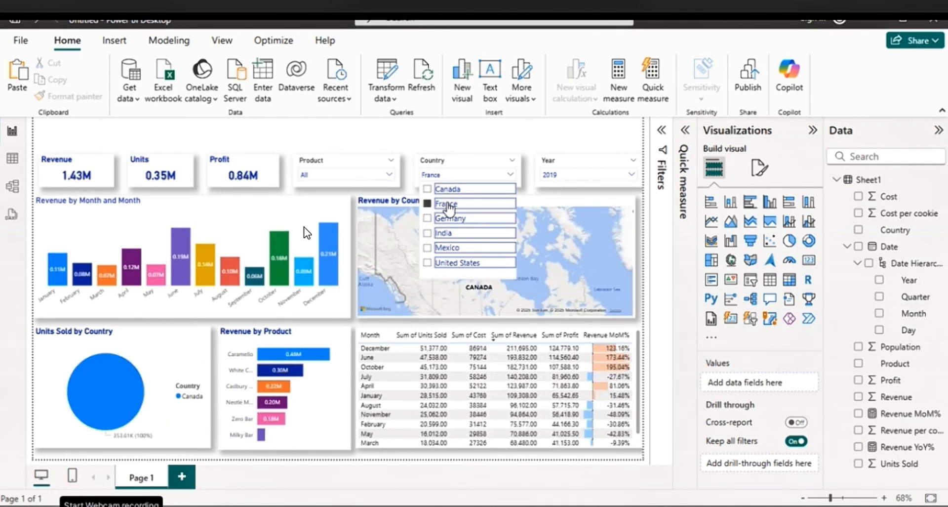
pyautogui.click(447, 137)
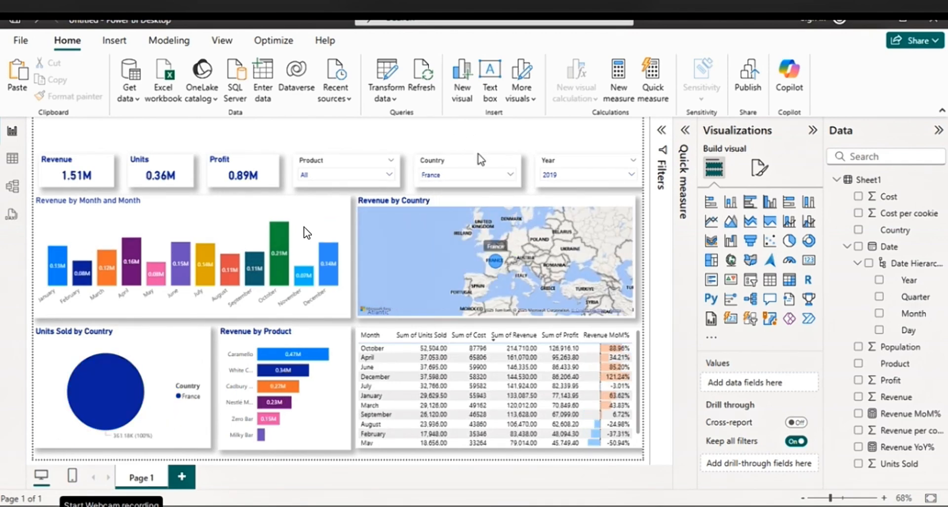
# Make the Product slicer's header text bold and dark blue
pyautogui.click(377, 163)
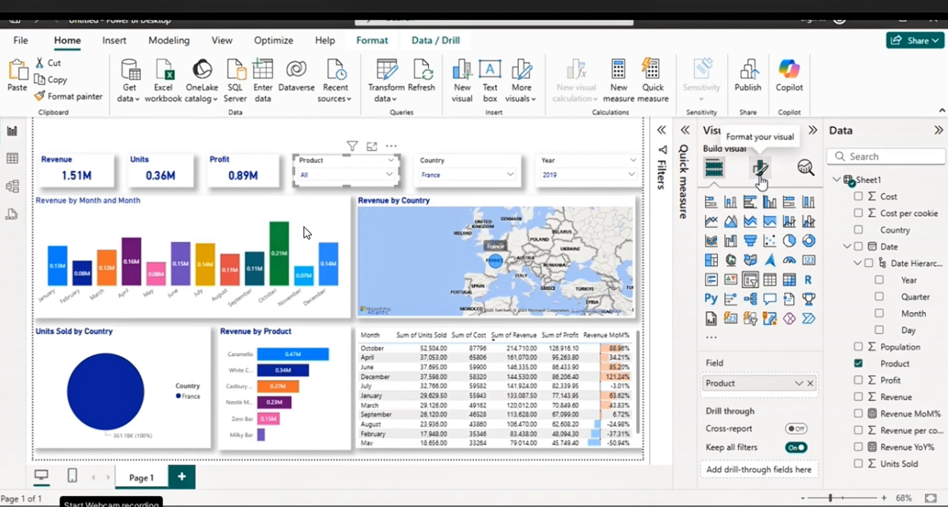
pyautogui.click(761, 168)
pyautogui.click(767, 259)
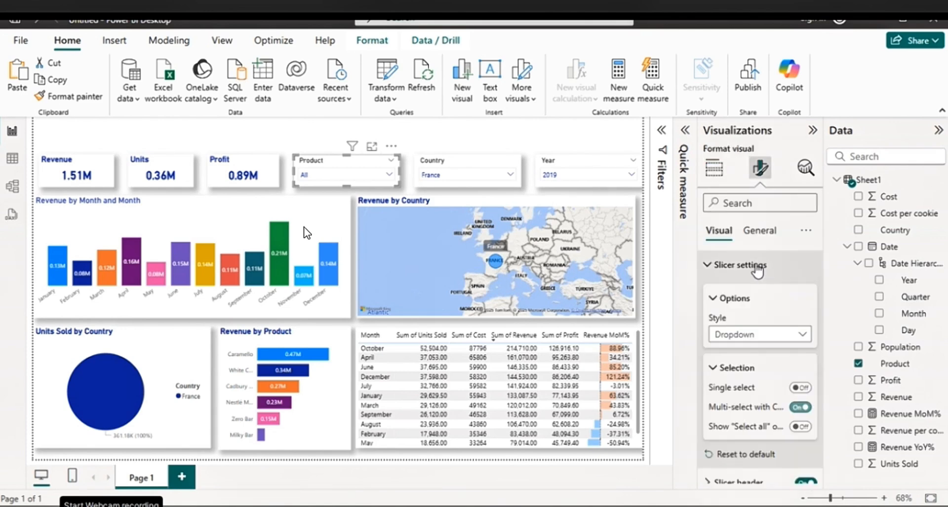
pyautogui.scroll(-2, 754, 313)
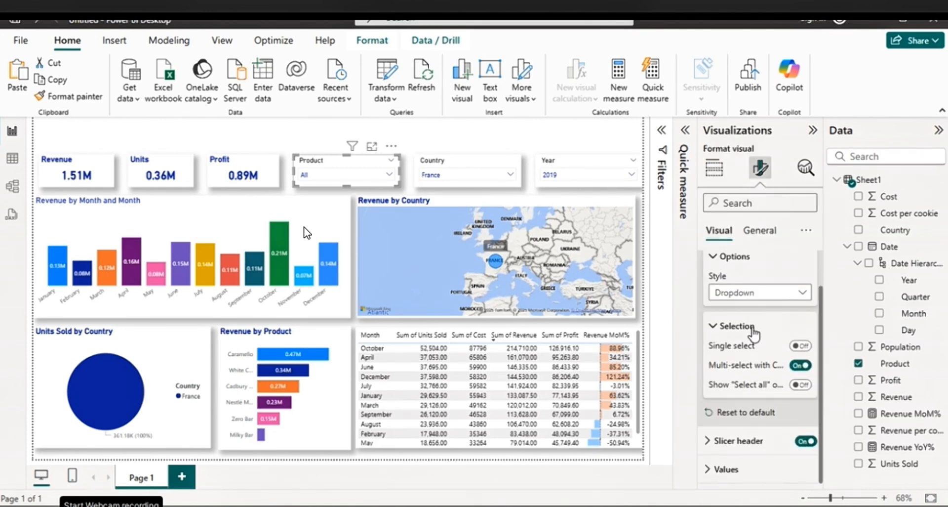
pyautogui.click(739, 441)
pyautogui.scroll(-3, 749, 363)
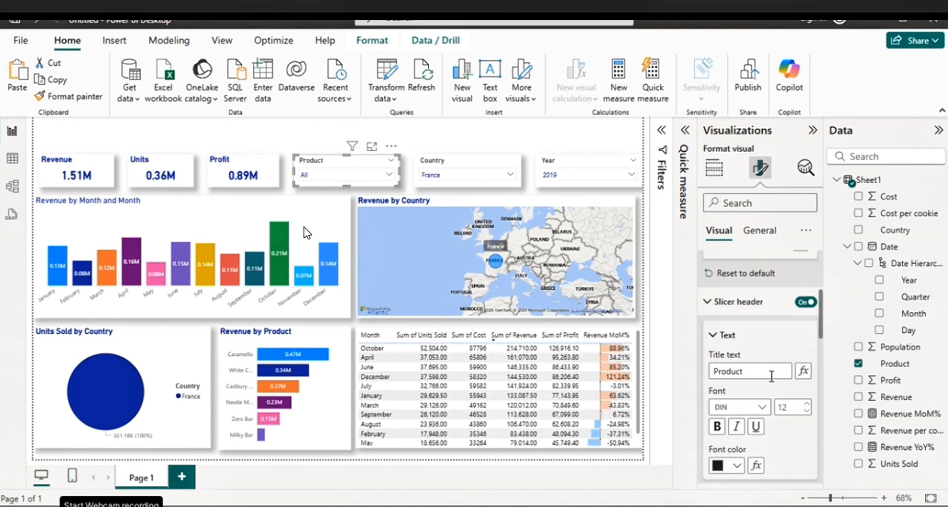
pyautogui.click(739, 465)
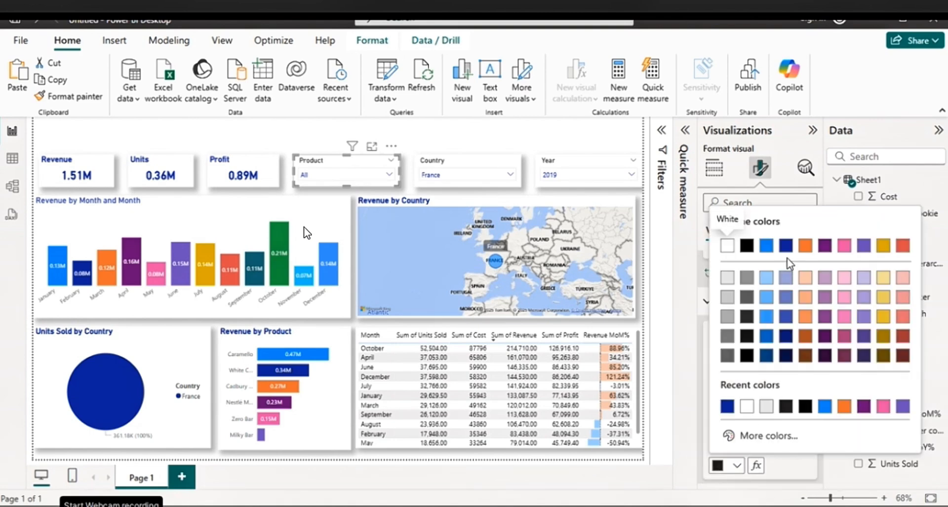
pyautogui.click(786, 245)
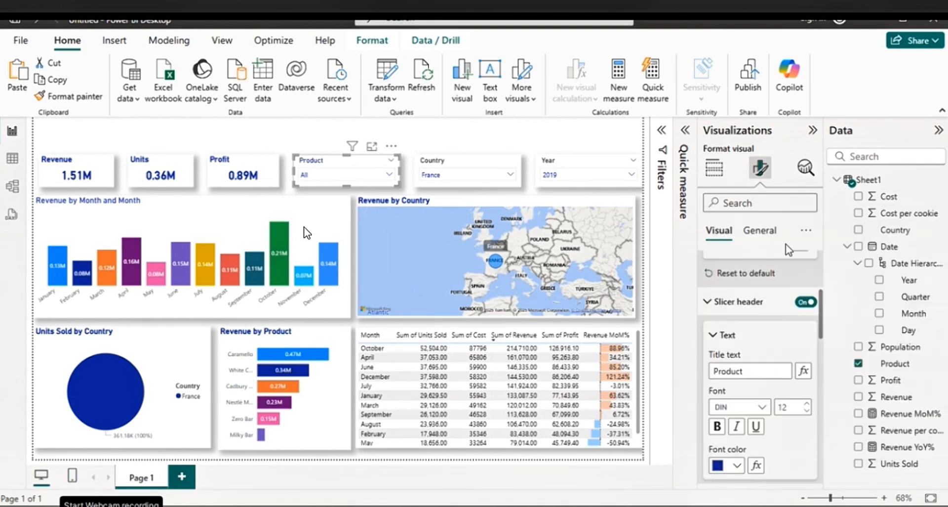
pyautogui.click(717, 425)
# Format the Country slicer's header text as bold in the same dark blue as the Product header
pyautogui.click(476, 167)
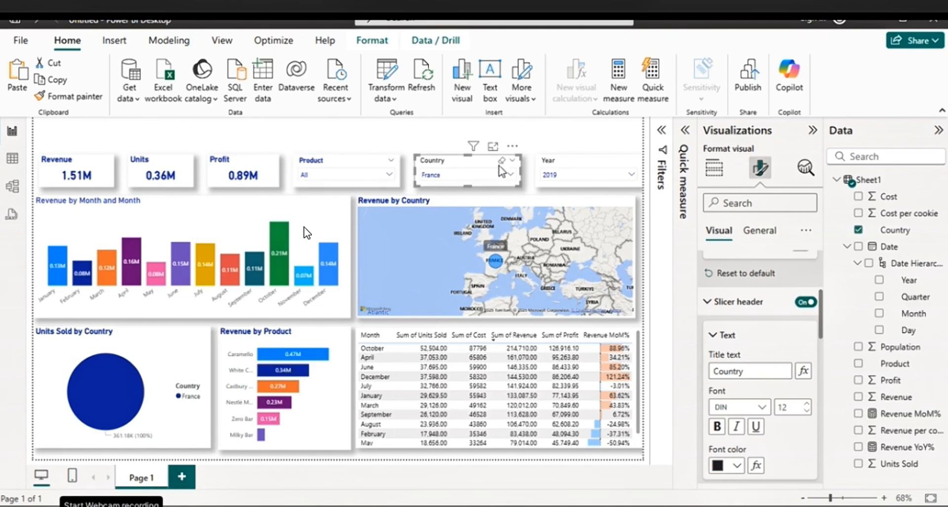
pyautogui.click(737, 465)
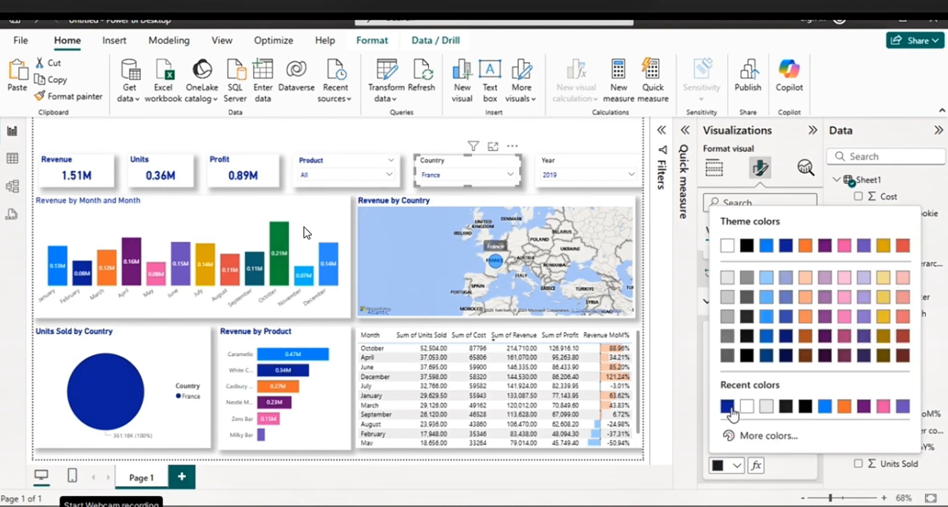
pyautogui.click(727, 405)
pyautogui.click(717, 426)
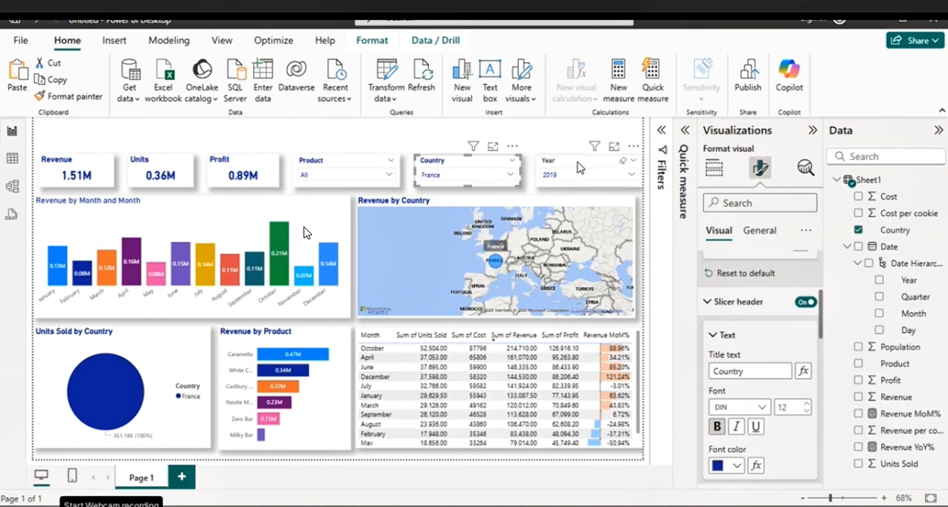
# Apply the same dark blue font color and bold style to the Year slicer's header, and deselect the slicer
pyautogui.click(602, 183)
pyautogui.click(737, 465)
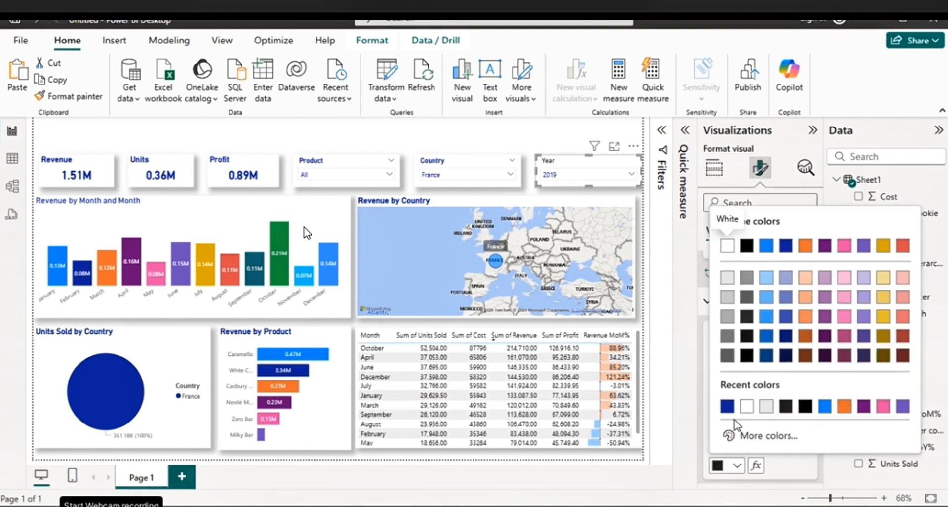
pyautogui.click(727, 405)
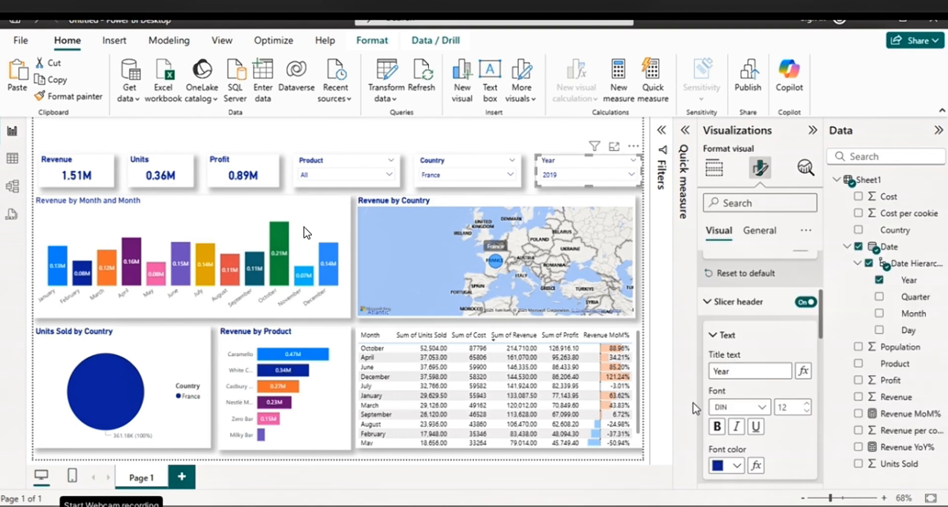
pyautogui.click(717, 426)
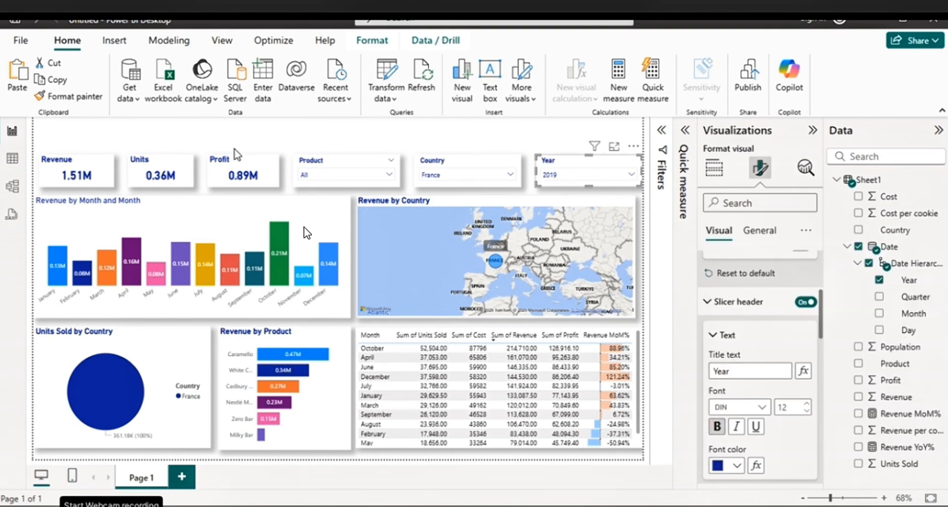
pyautogui.click(452, 147)
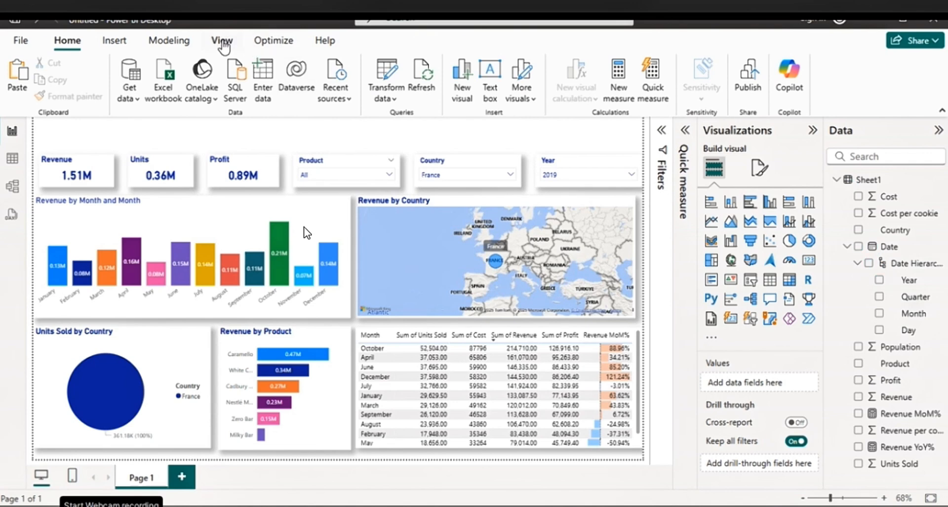
# Insert a text box and size it to span the full page width in the empty band above the cards and slicers
pyautogui.click(114, 41)
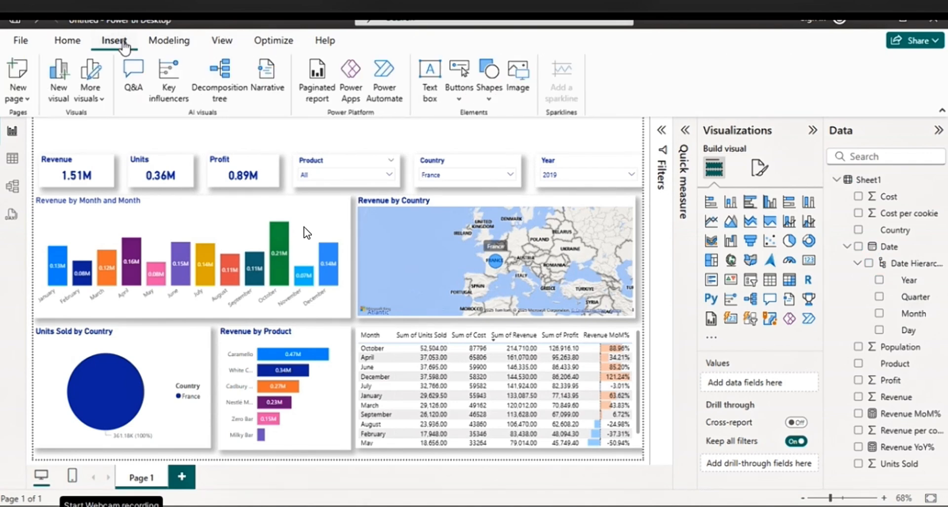
pyautogui.click(404, 77)
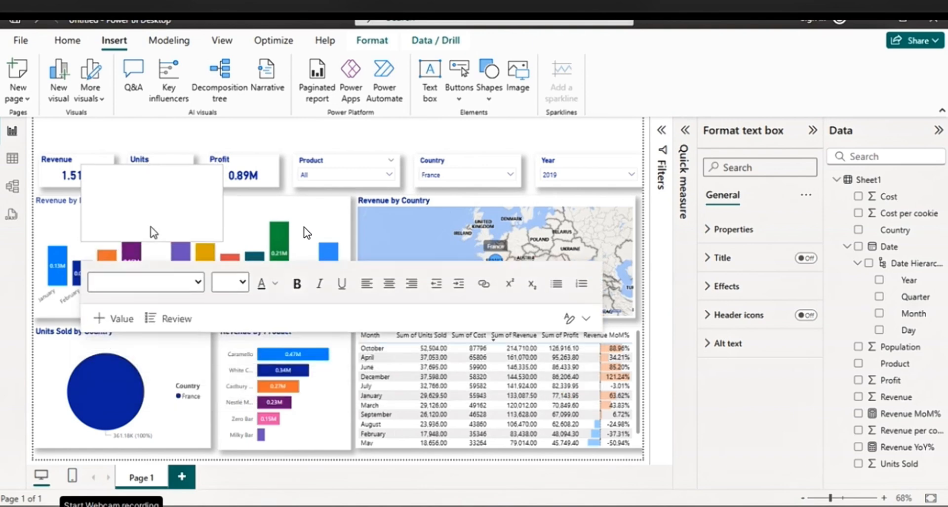
pyautogui.moveTo(152, 241); pyautogui.dragTo(154, 196)
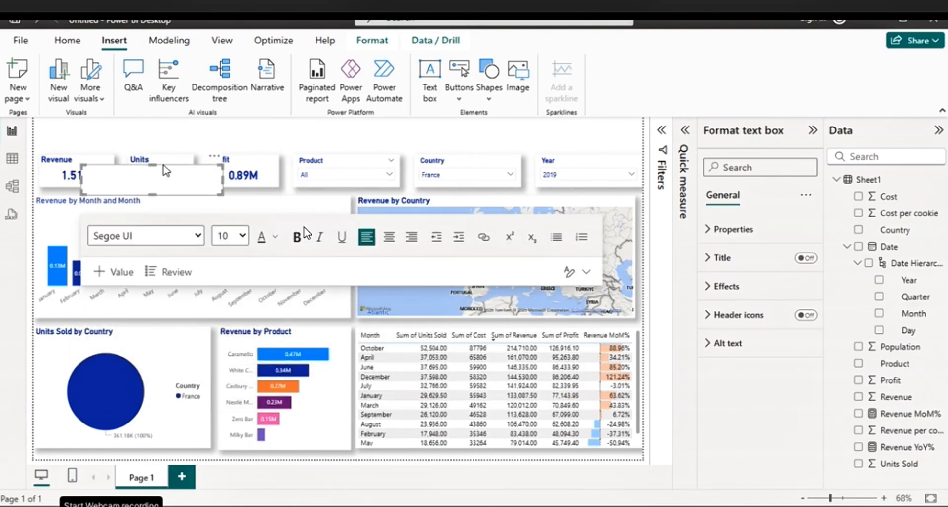
pyautogui.moveTo(167, 170); pyautogui.dragTo(642, 156)
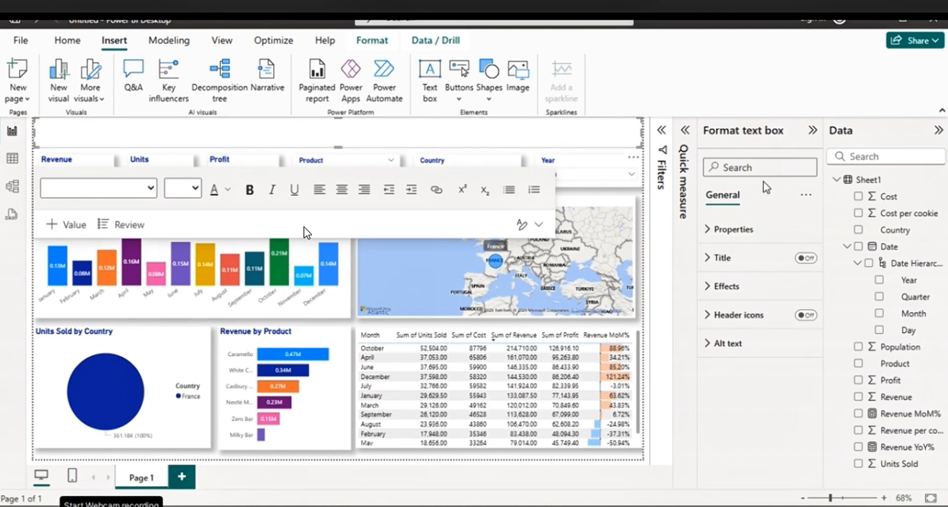
# Fill the header text box's background with the bright blue theme color
pyautogui.click(728, 287)
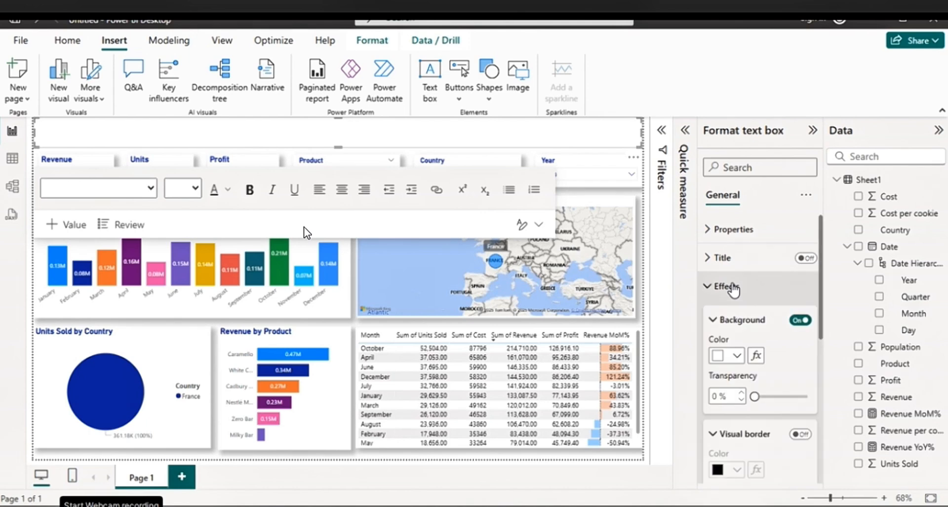
pyautogui.click(737, 355)
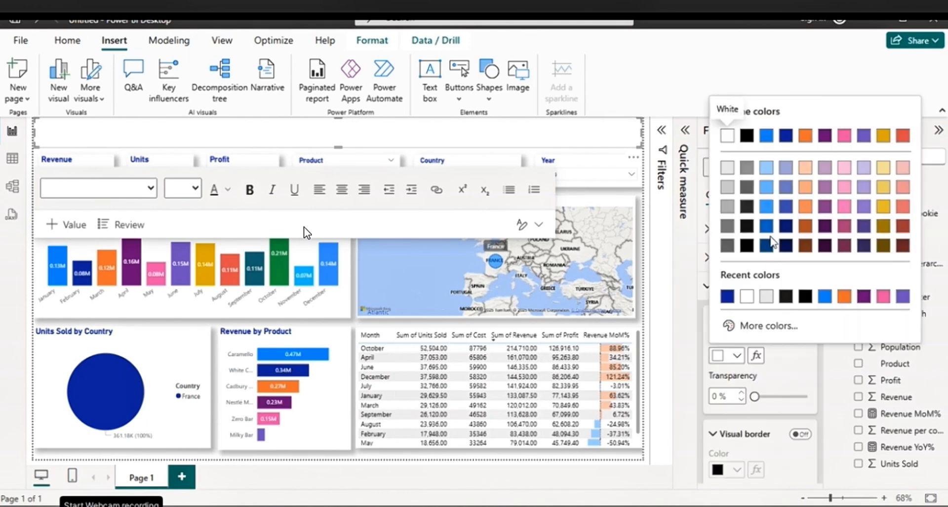
pyautogui.click(769, 137)
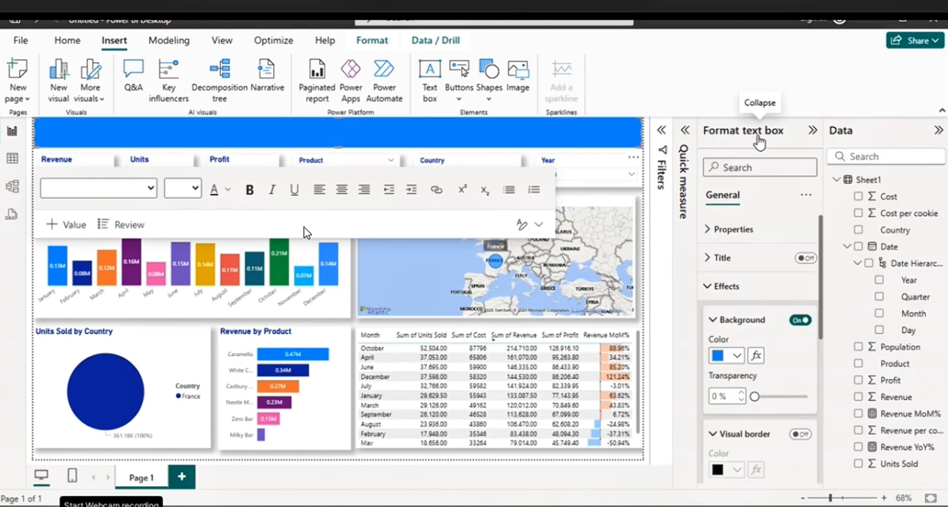
# Set the header text box's font color to white and its font size to 24
pyautogui.click(228, 190)
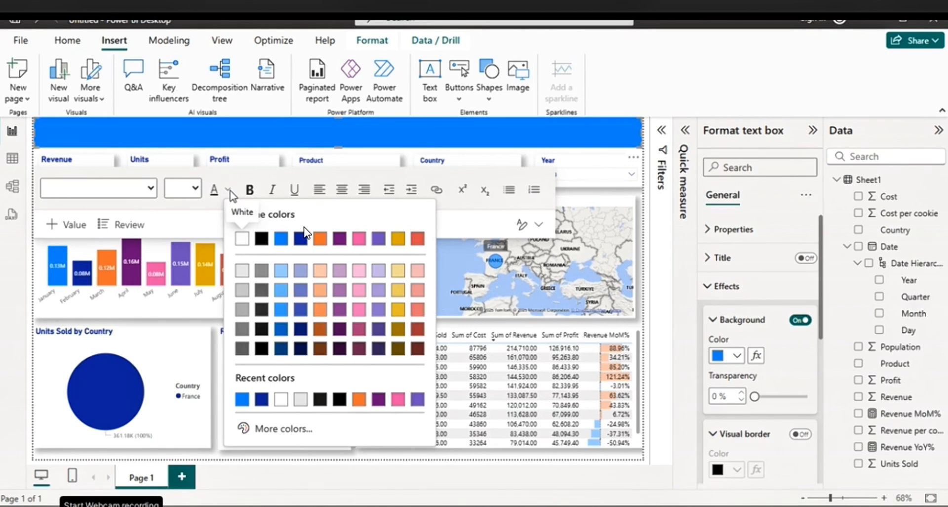
pyautogui.click(242, 238)
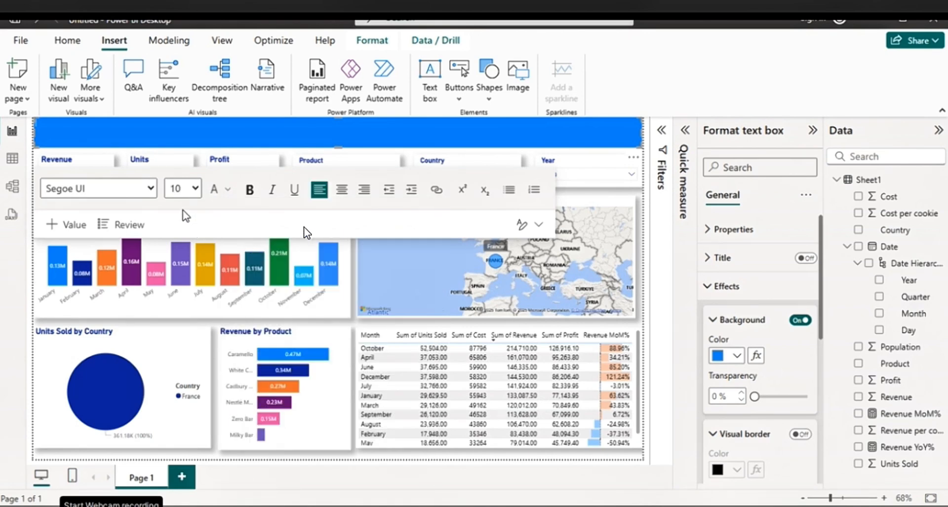
pyautogui.click(195, 189)
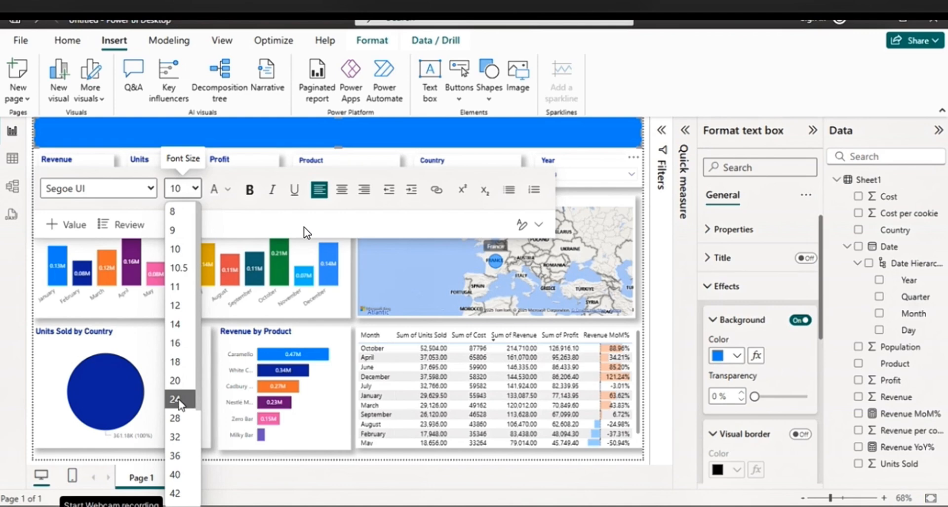
pyautogui.click(177, 399)
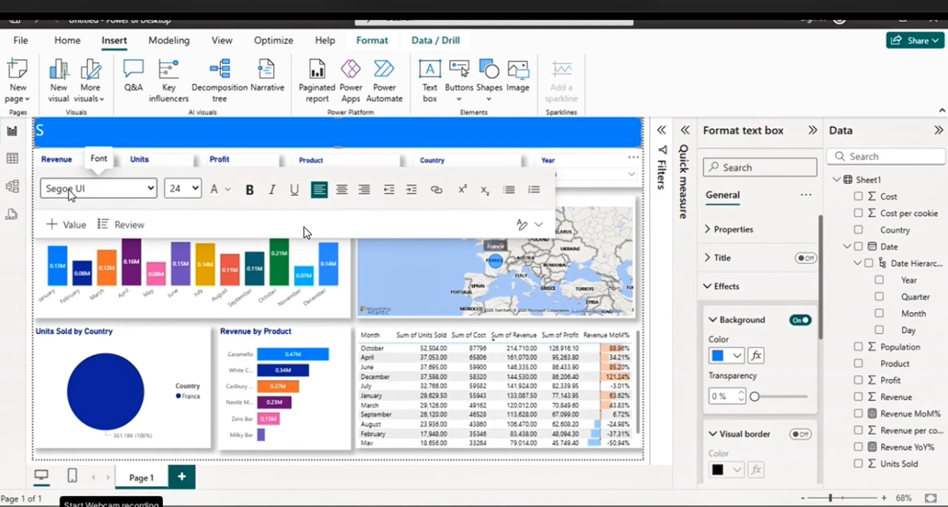
# Enter the title "SALES ANALYSIS DASHBOARD" in the header text box, make it bold, and leave the text box
pyautogui.write('ALES ANALU')
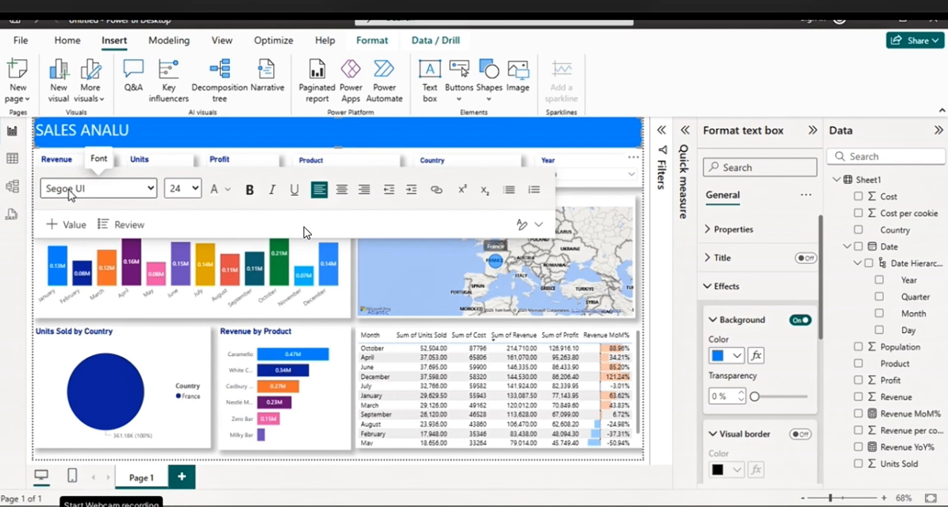
pyautogui.press('BackSpace')
pyautogui.write('YSIS DASH')
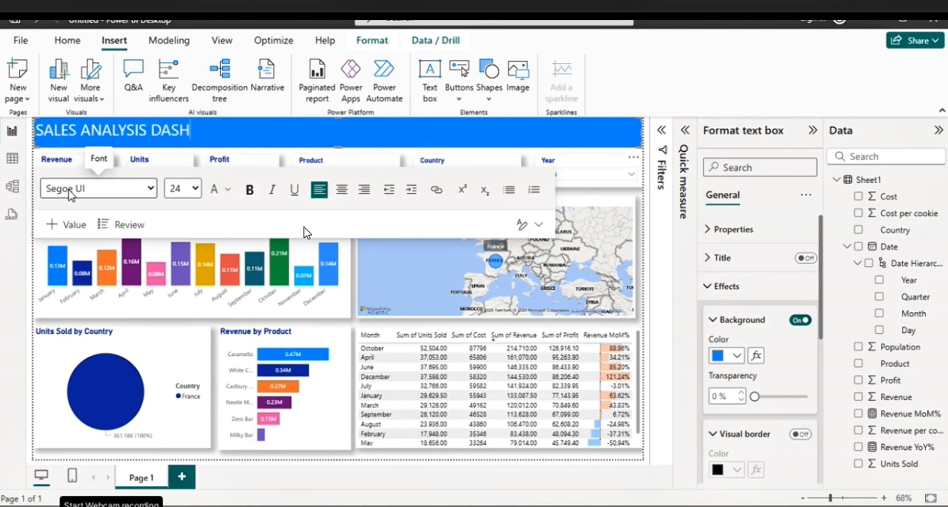
pyautogui.write('BOARD')
pyautogui.moveTo(240, 130); pyautogui.dragTo(29, 121)
pyautogui.click(249, 189)
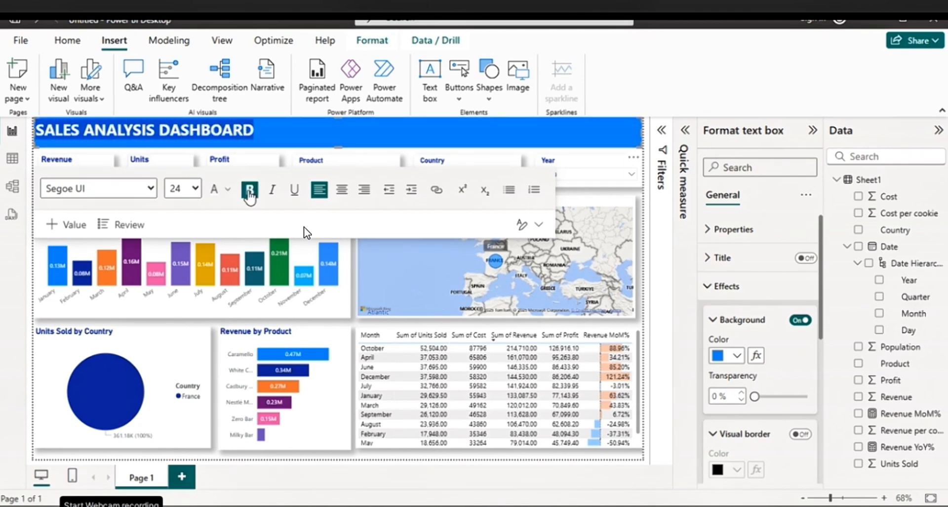
pyautogui.click(421, 130)
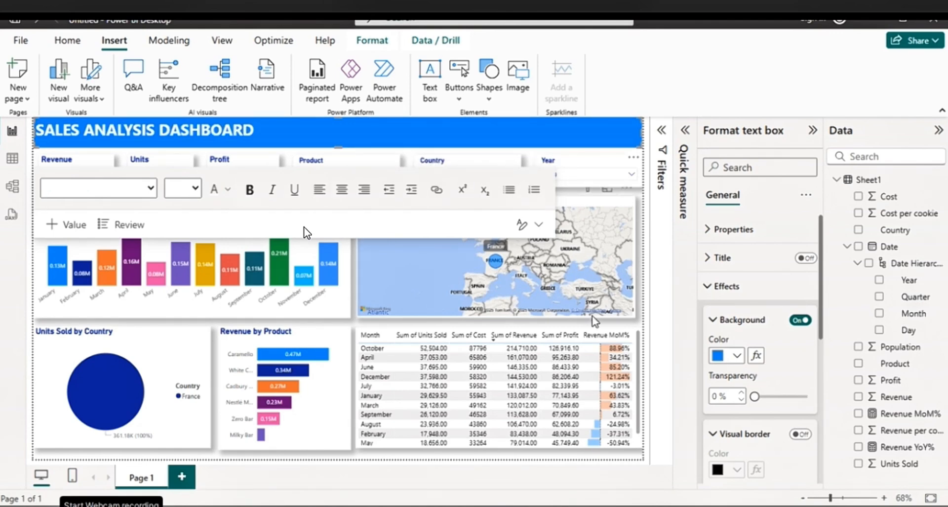
pyautogui.click(326, 430)
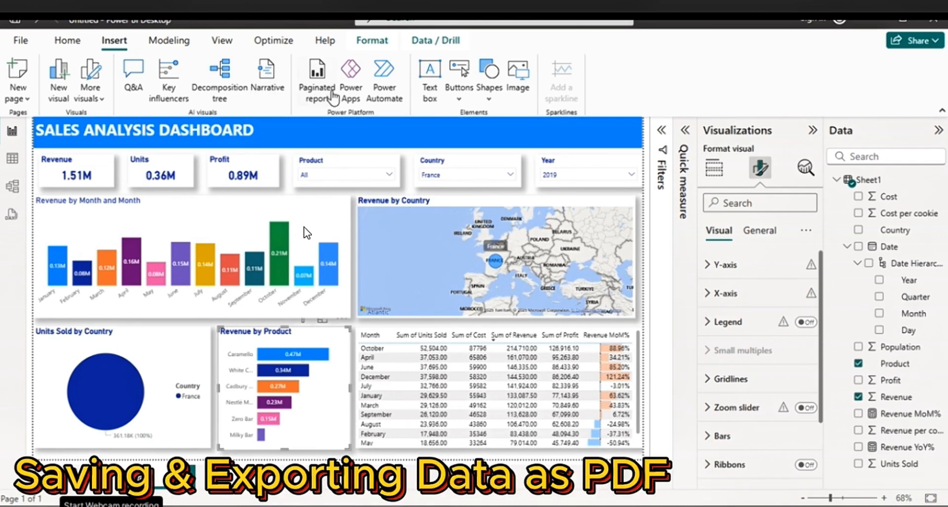
# Save the report in the Downloads folder under the name "Sales Dashboard"
pyautogui.click(20, 40)
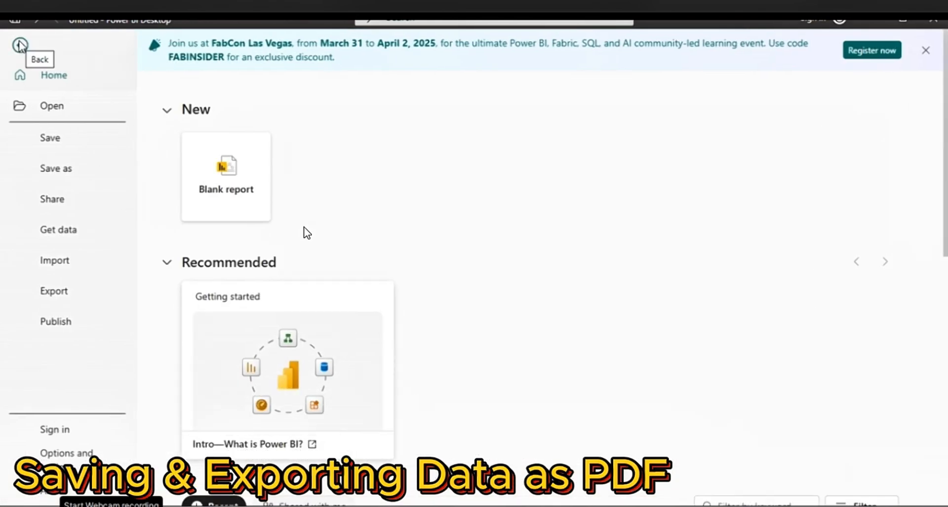
pyautogui.click(39, 140)
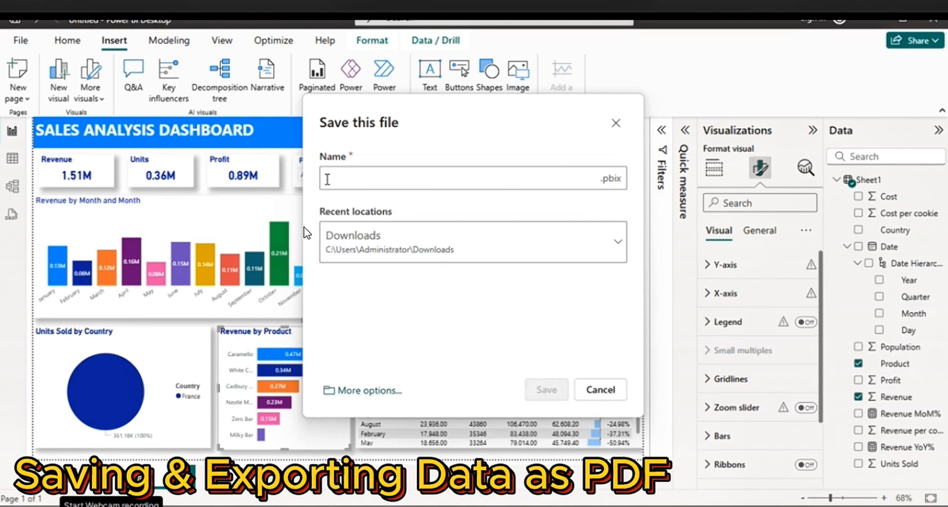
pyautogui.write('d')
pyautogui.press('BackSpace')
pyautogui.write('s Dashboatf')
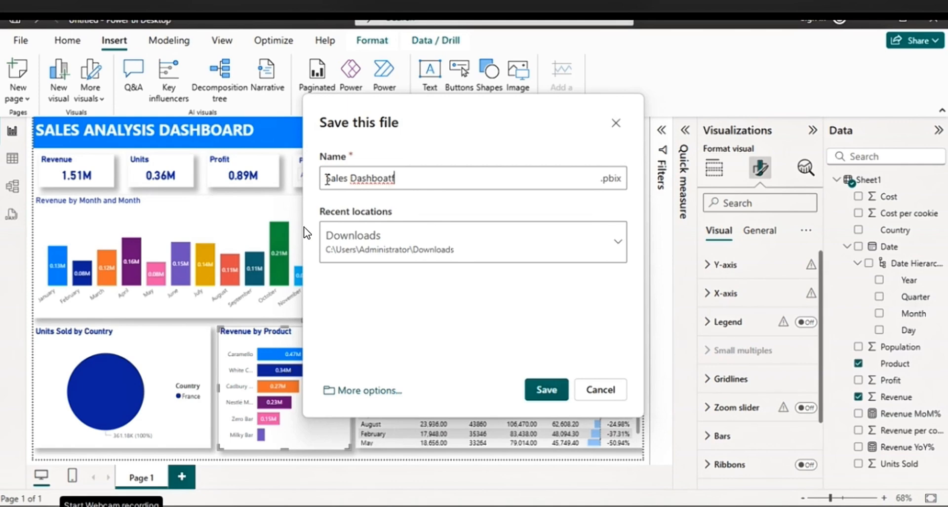
pyautogui.press('BackSpace')
pyautogui.click(547, 389)
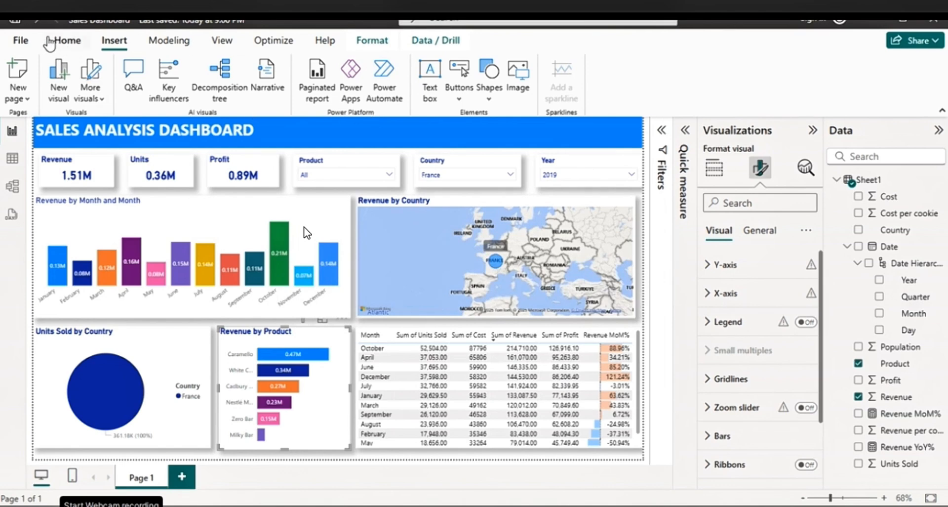
# Export the saved report to PDF
pyautogui.click(24, 42)
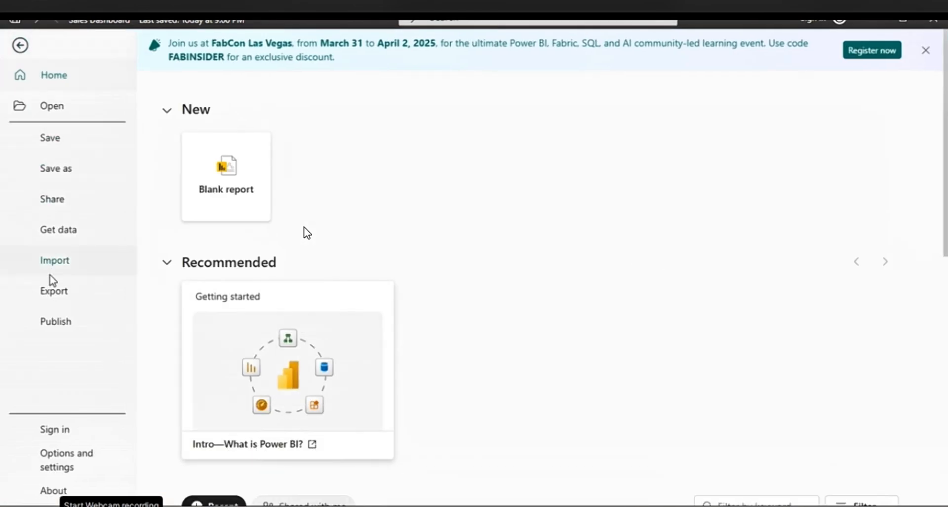
pyautogui.click(54, 291)
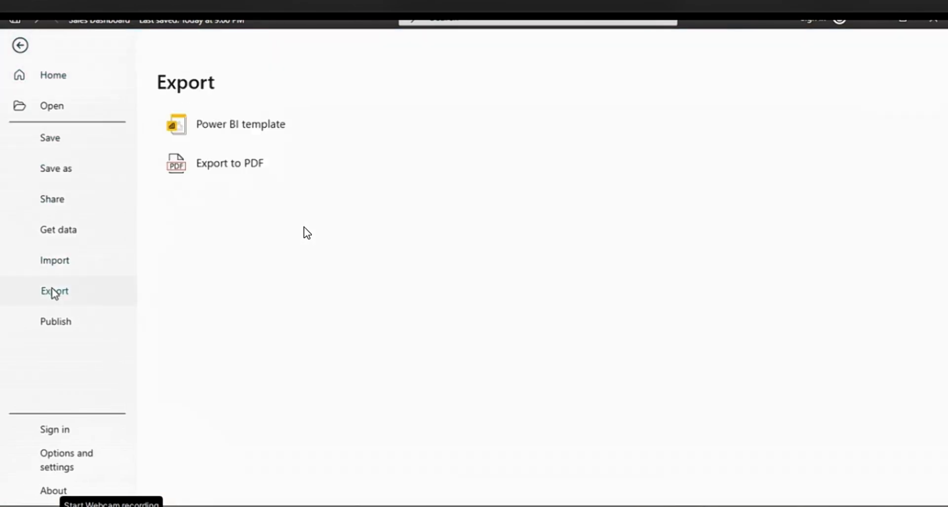
pyautogui.click(225, 164)
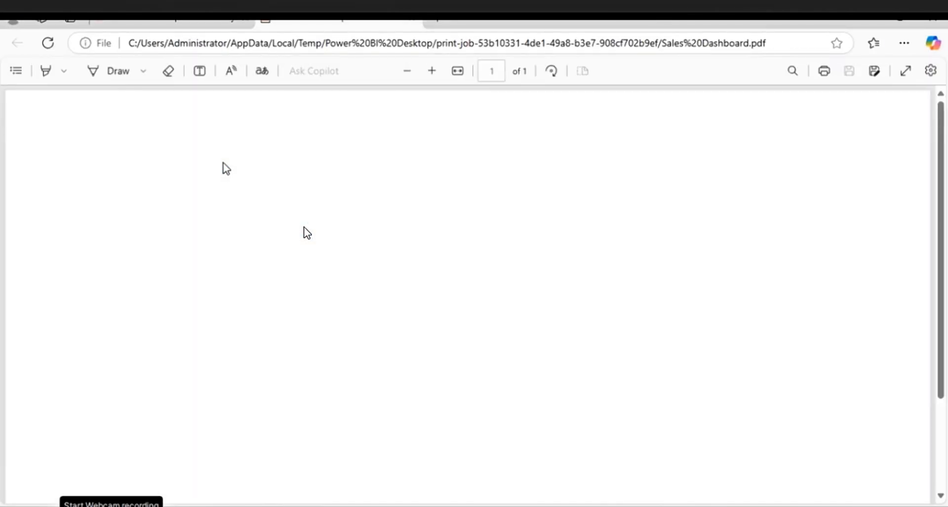
# Review the exported PDF page from header to table, zooming out to check the complete dashboard layout
pyautogui.scroll(-3, 510, 273)
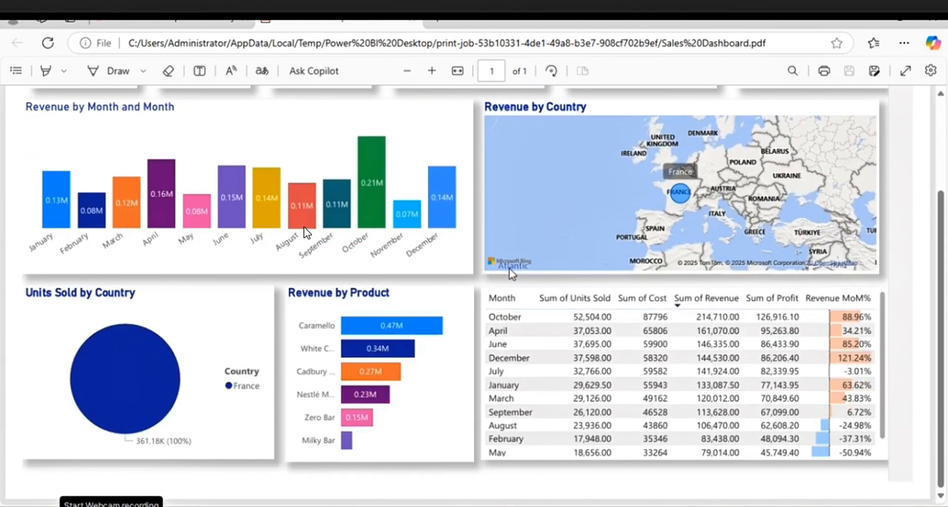
pyautogui.scroll(2, 512, 273)
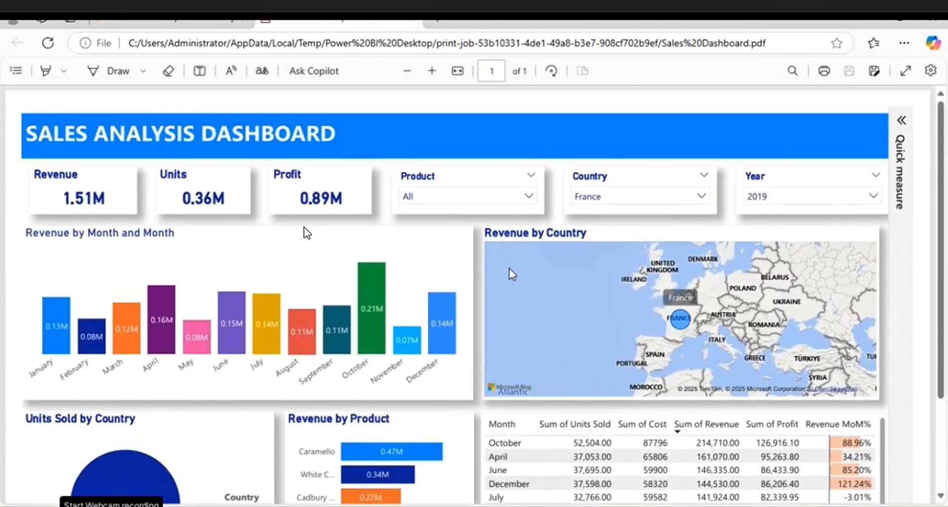
pyautogui.scroll(-1, 512, 274)
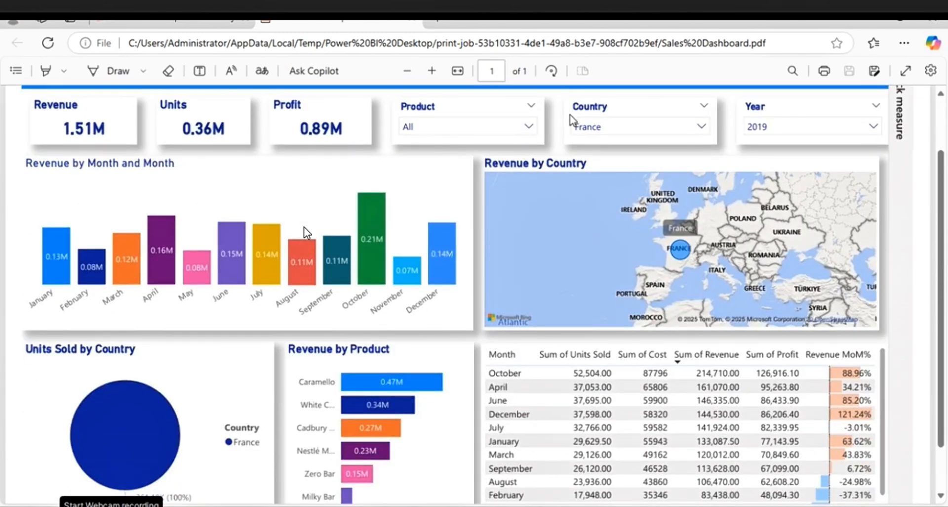
pyautogui.click(408, 72)
pyautogui.click(409, 72)
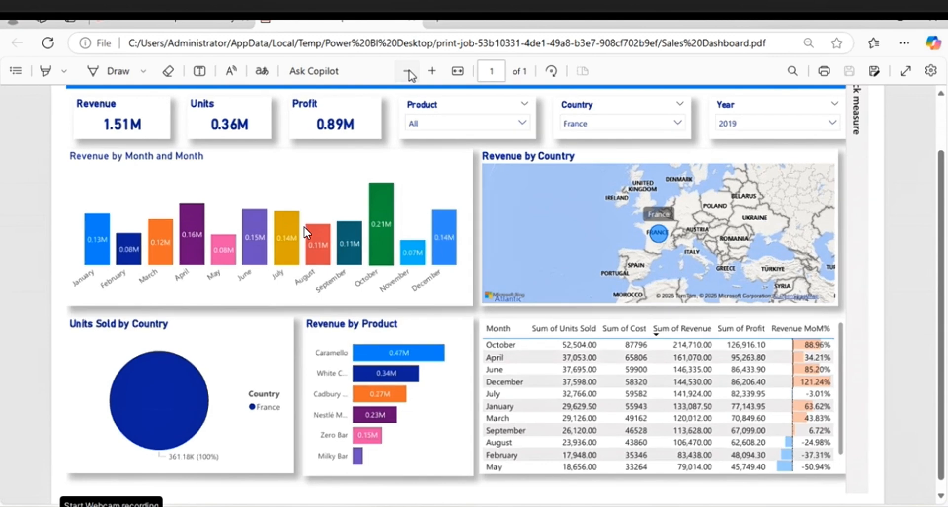
pyautogui.click(409, 72)
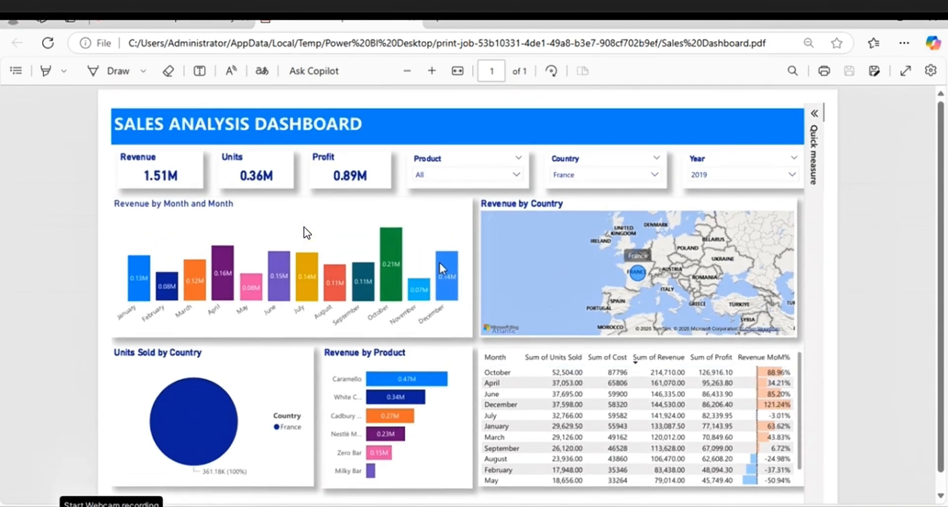
pyautogui.scroll(-1, 304, 229)
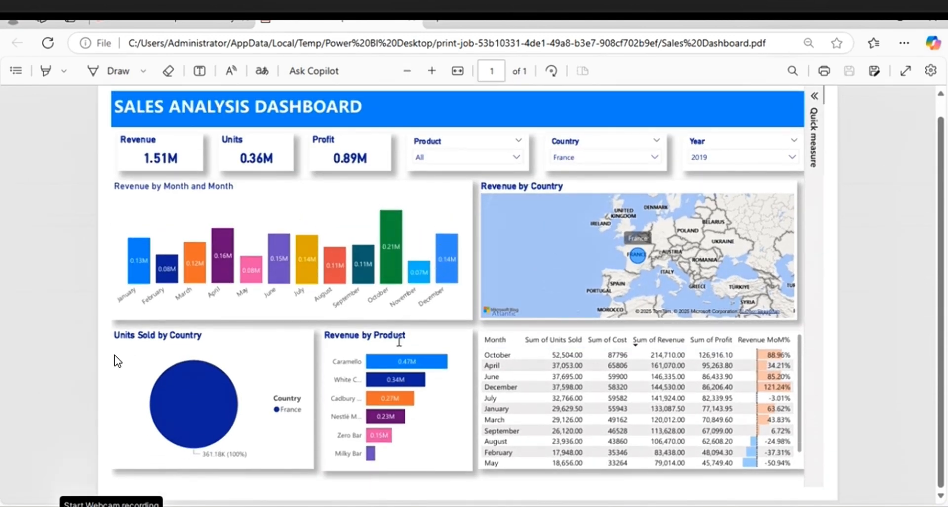
pyautogui.scroll(1, 117, 361)
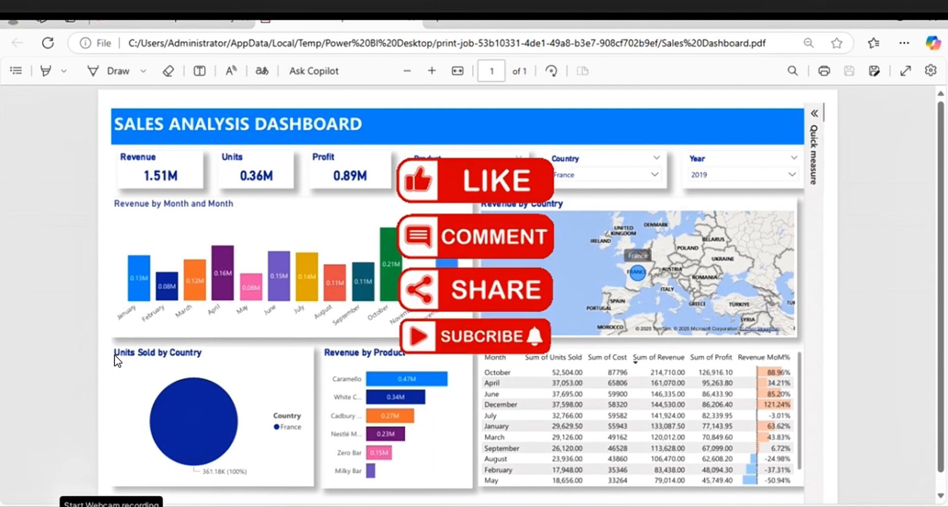